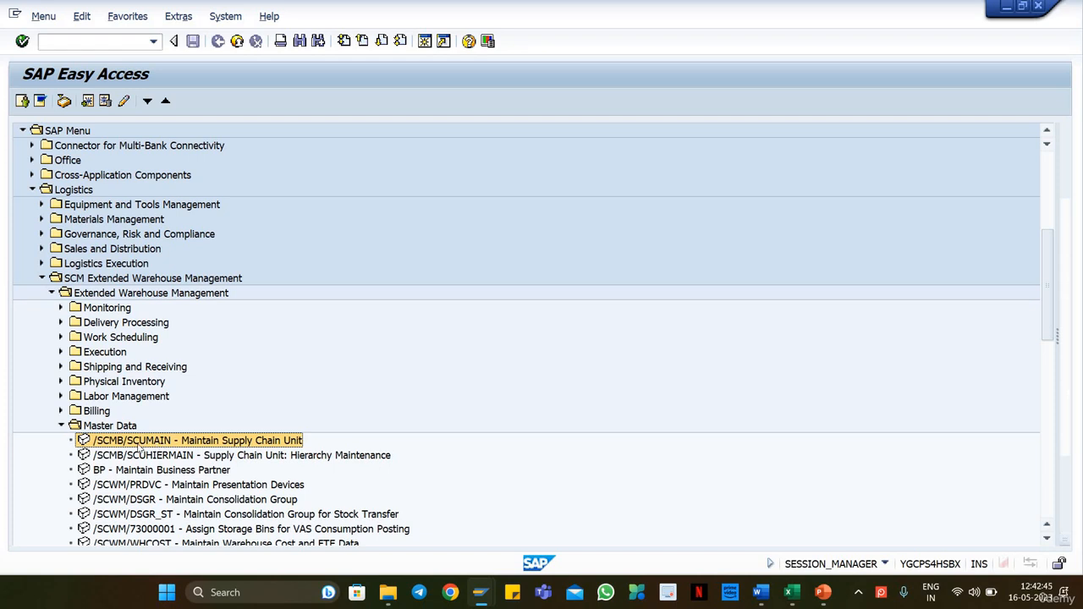
# Step: Open Maintain Supply Chain Unit and try to create unit SCU-PL18 with type 1008
pyautogui.doubleClick(216, 442)
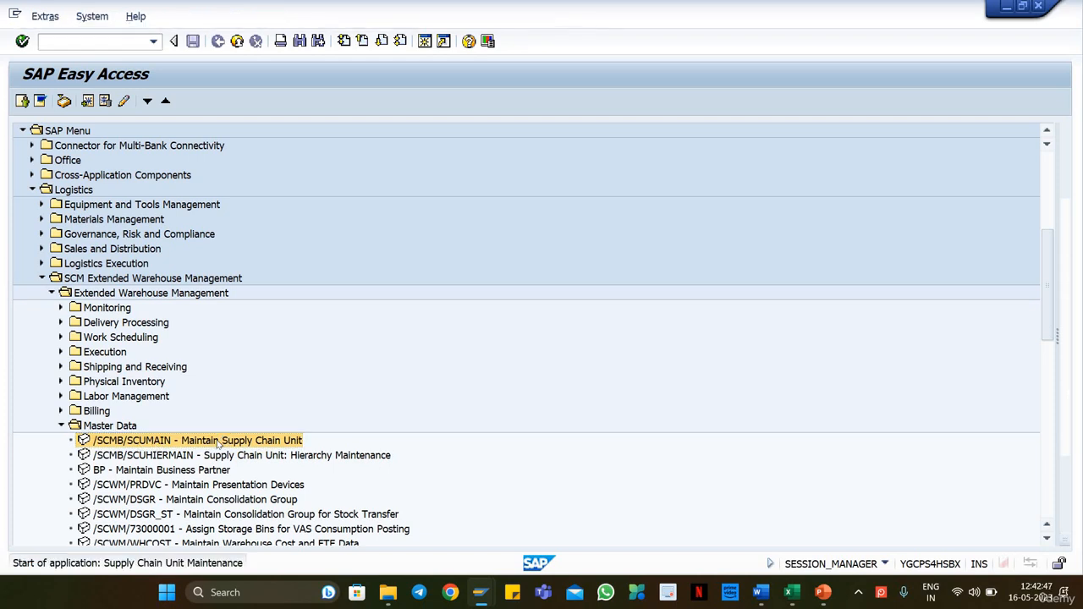
pyautogui.click(242, 131)
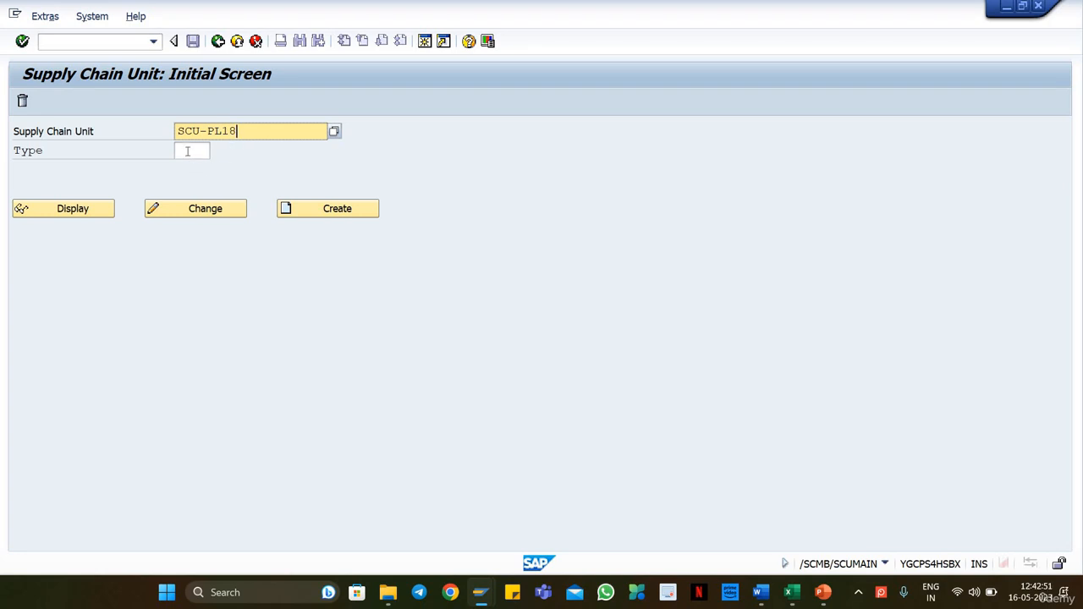
pyautogui.click(188, 150)
pyautogui.click(202, 167)
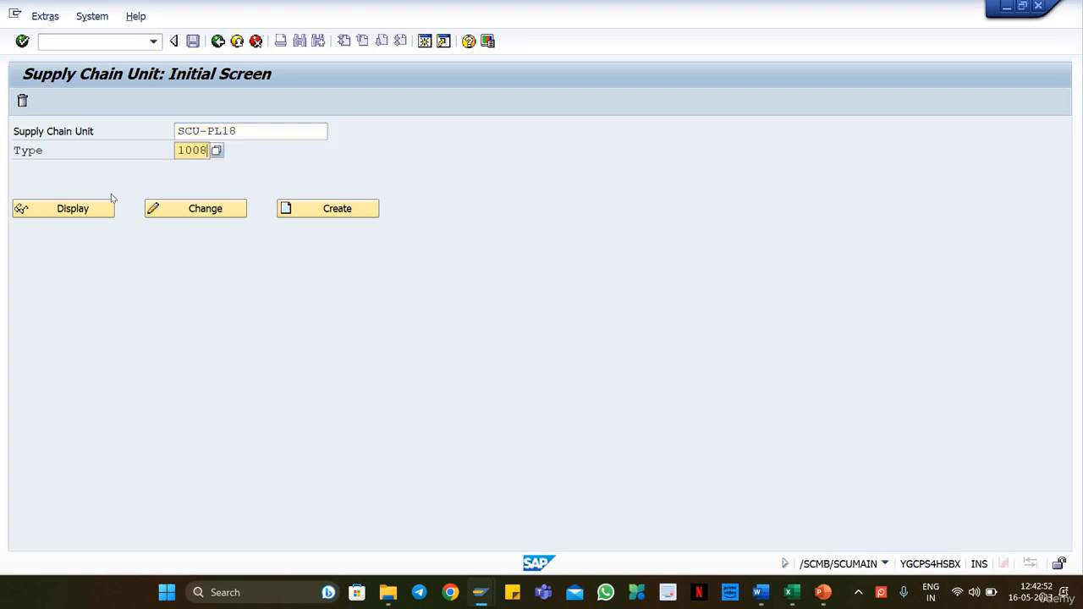
pyautogui.press('Return')
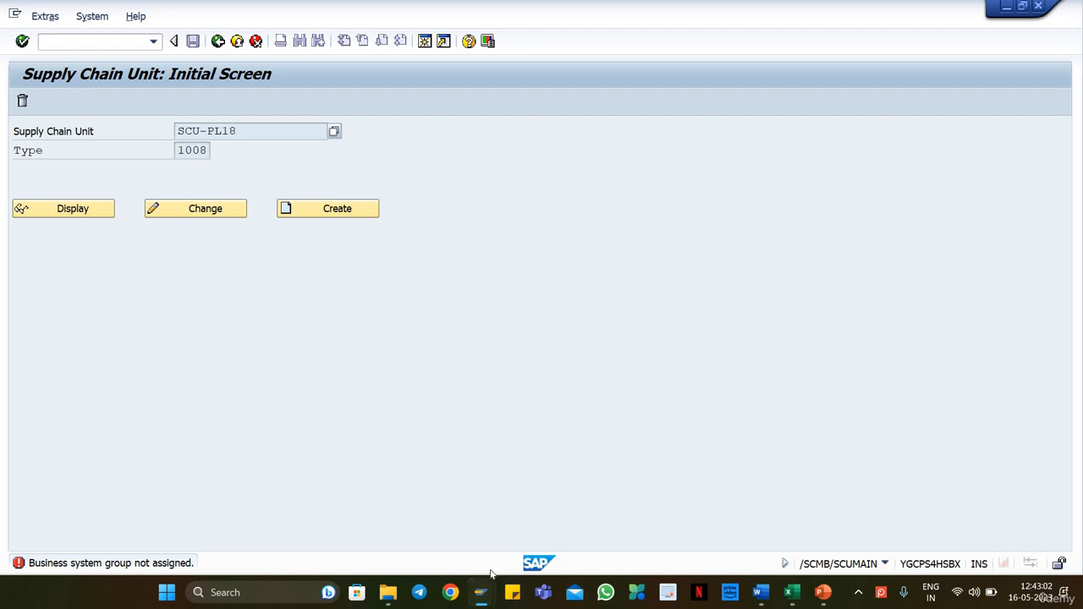
# Step: Switch to the other SAP Easy Access session and start SIMG - Implementation Activities from the favorites
pyautogui.moveTo(481, 592)
pyautogui.click(457, 522)
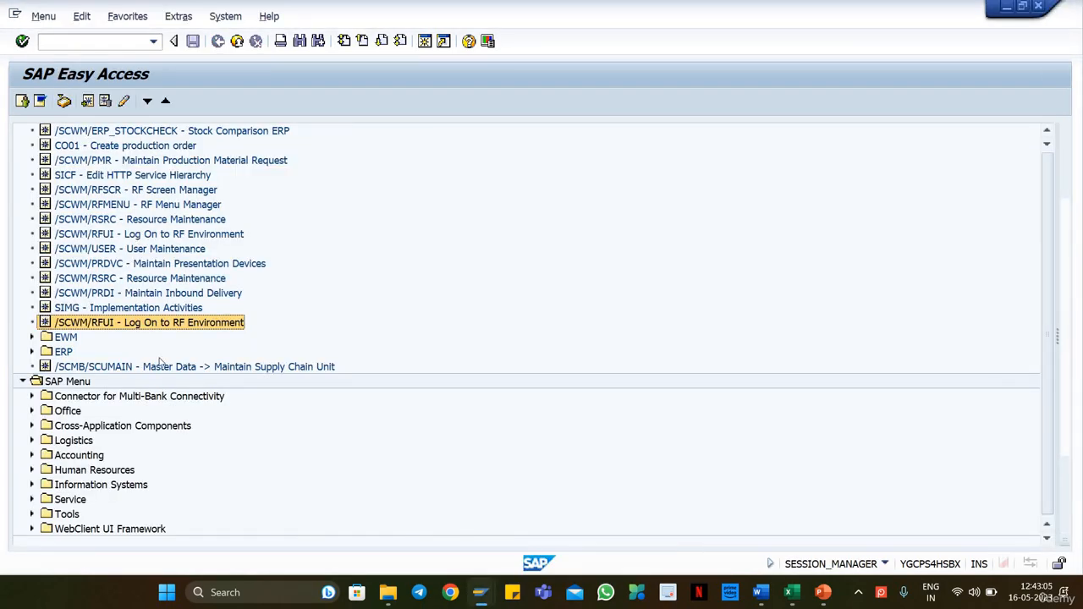
pyautogui.scroll(1, 159, 359)
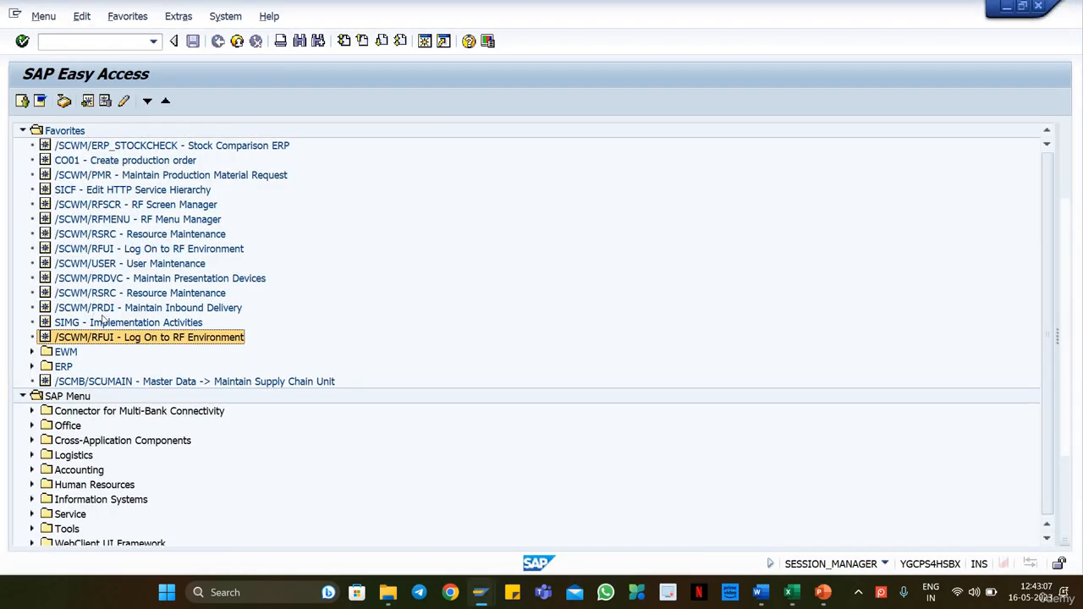
pyautogui.doubleClick(111, 325)
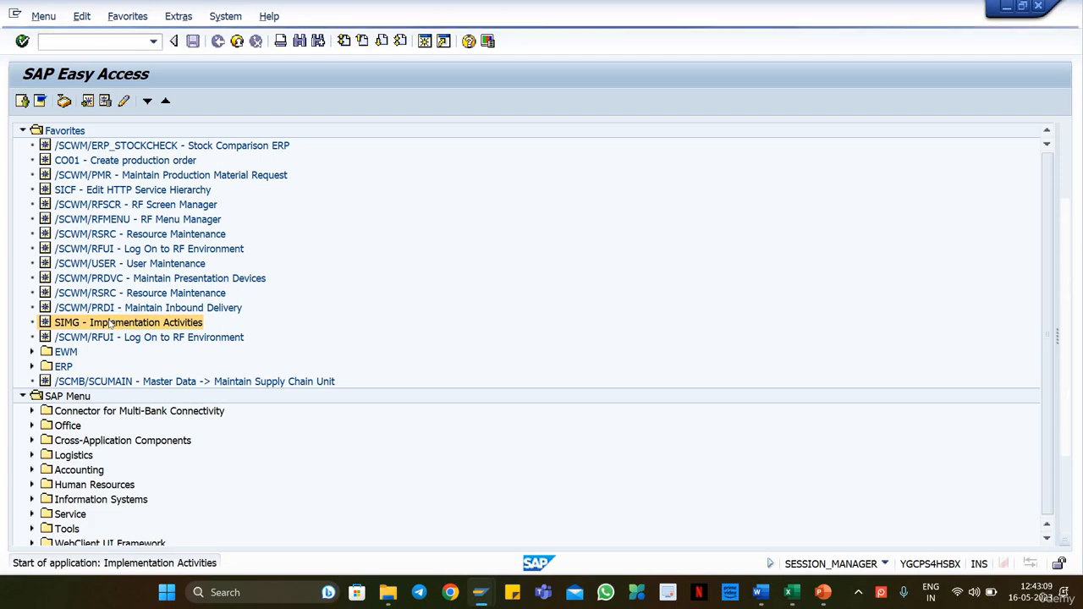
# Step: Expand SCM Extended Warehouse Management, SCM Basis, Integration, down to Basic Settings for Creating the System Landscape in the IMG structure
pyautogui.click(136, 412)
pyautogui.scroll(-4, 161, 389)
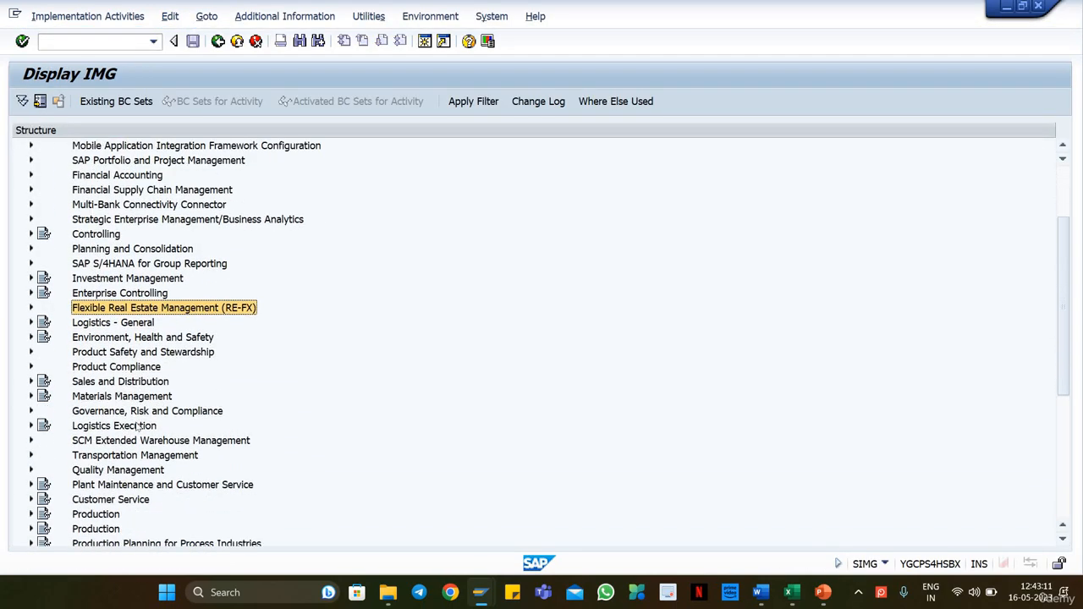
pyautogui.scroll(-1, 160, 389)
pyautogui.click(163, 357)
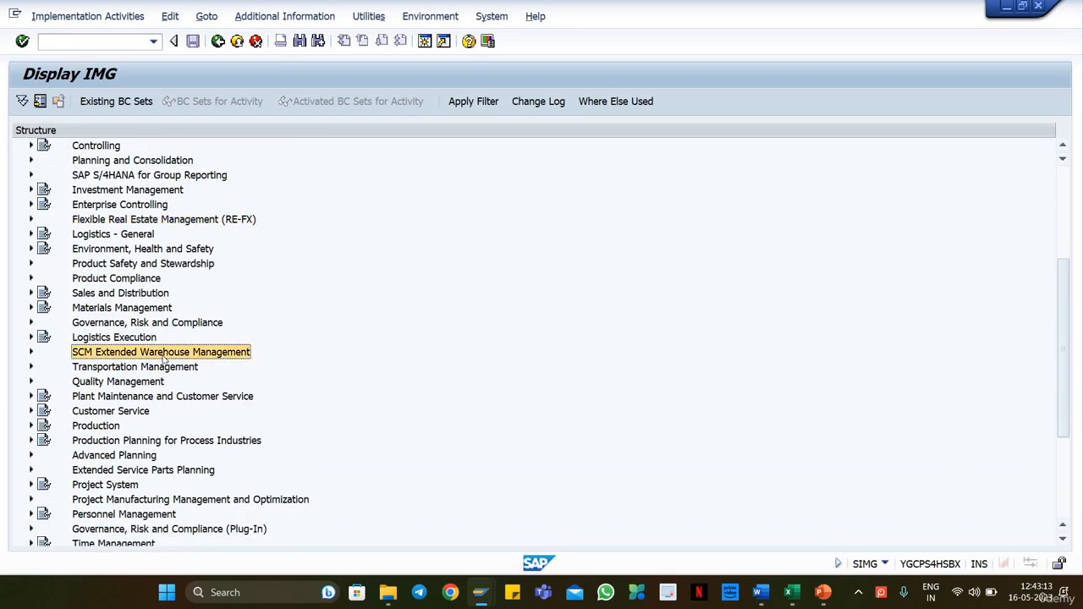
pyautogui.doubleClick(163, 357)
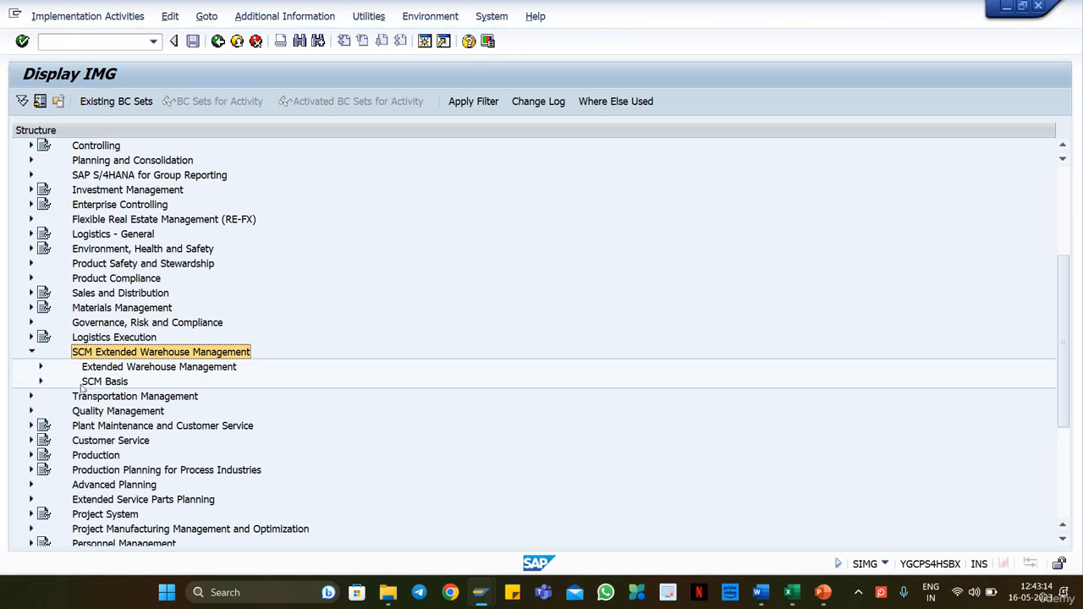
pyautogui.click(40, 381)
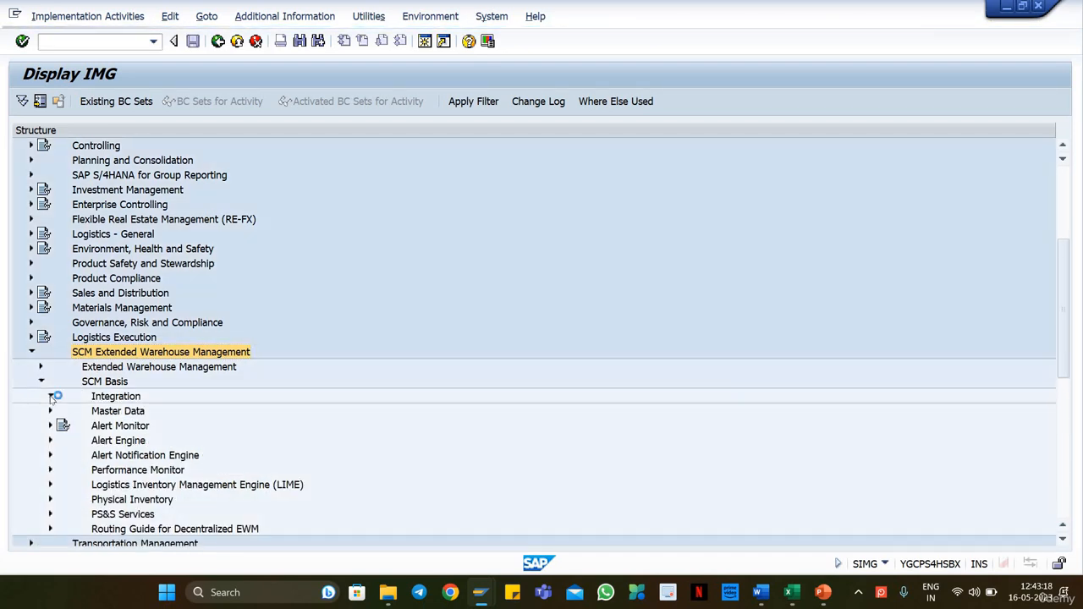
pyautogui.click(49, 396)
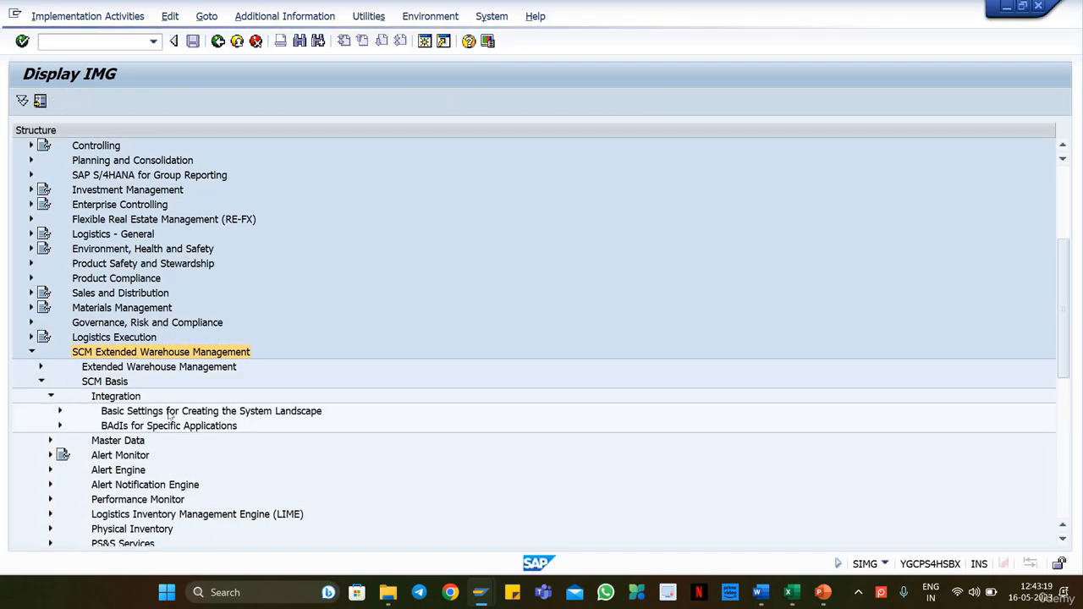
pyautogui.click(60, 412)
pyautogui.click(58, 412)
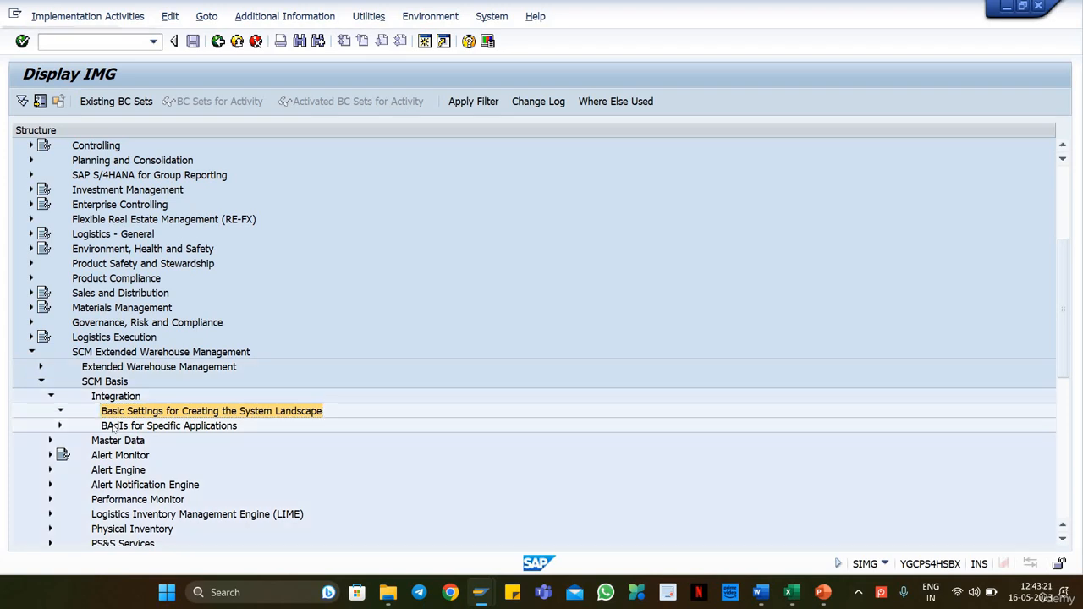
# Step: Execute Assign Logical Systems to a Client and check which system and client the session is logged on to
pyautogui.click(157, 426)
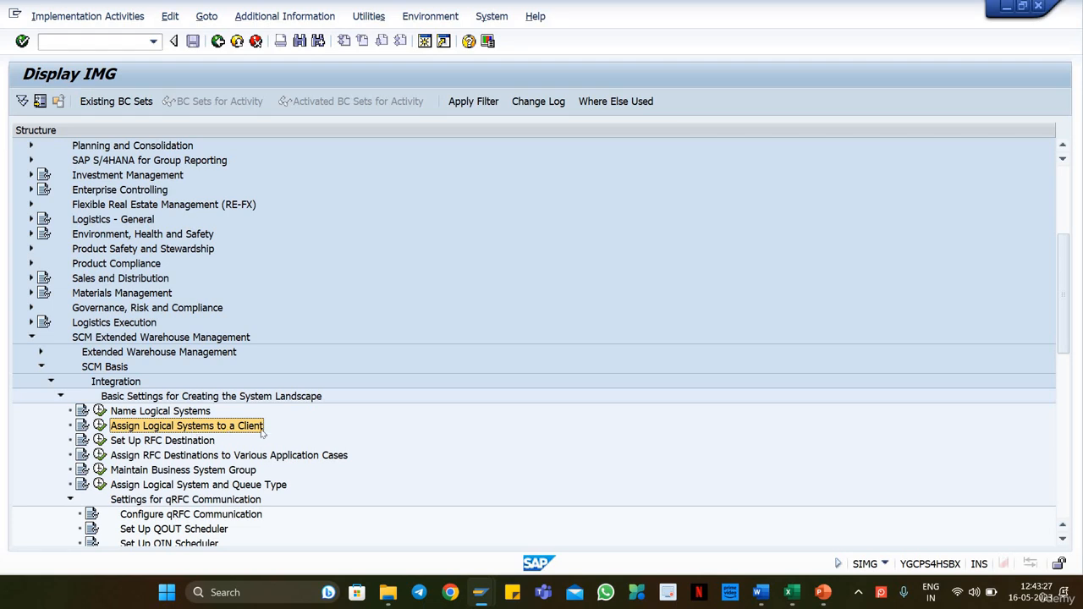
pyautogui.click(99, 426)
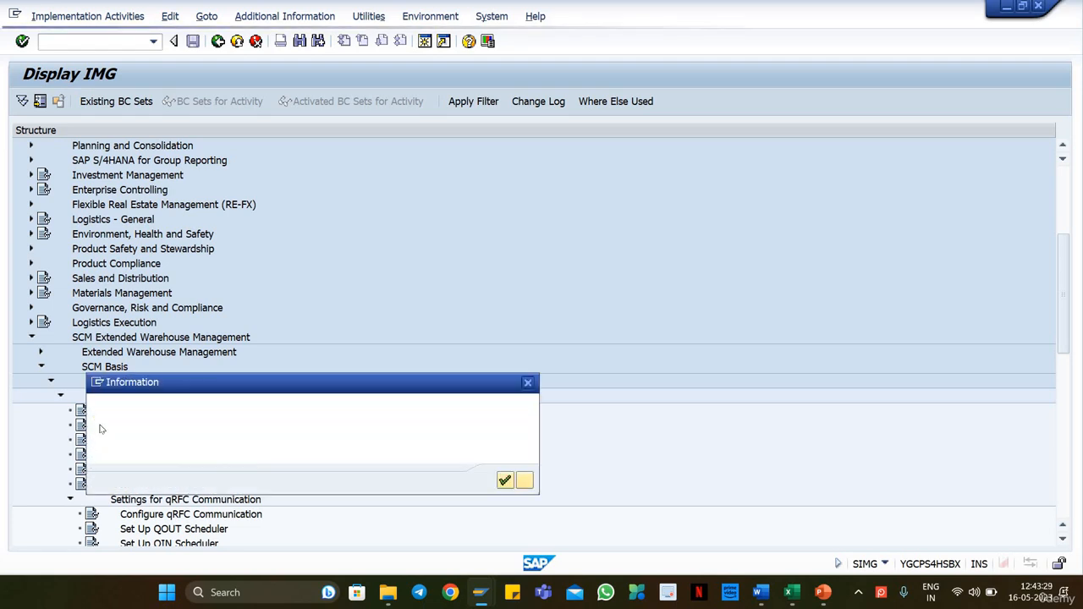
pyautogui.click(504, 480)
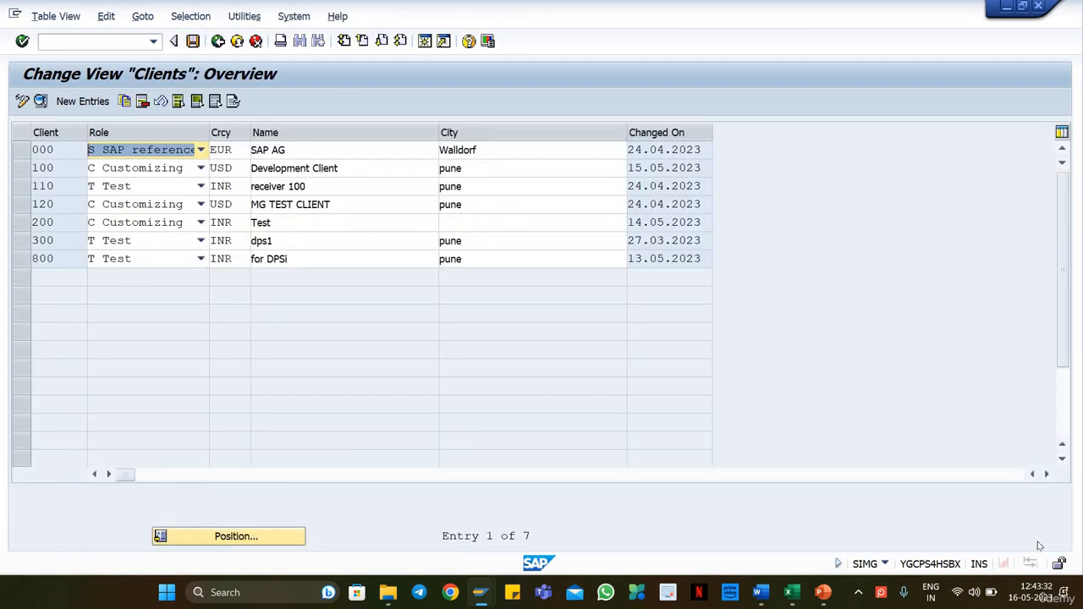
pyautogui.click(884, 564)
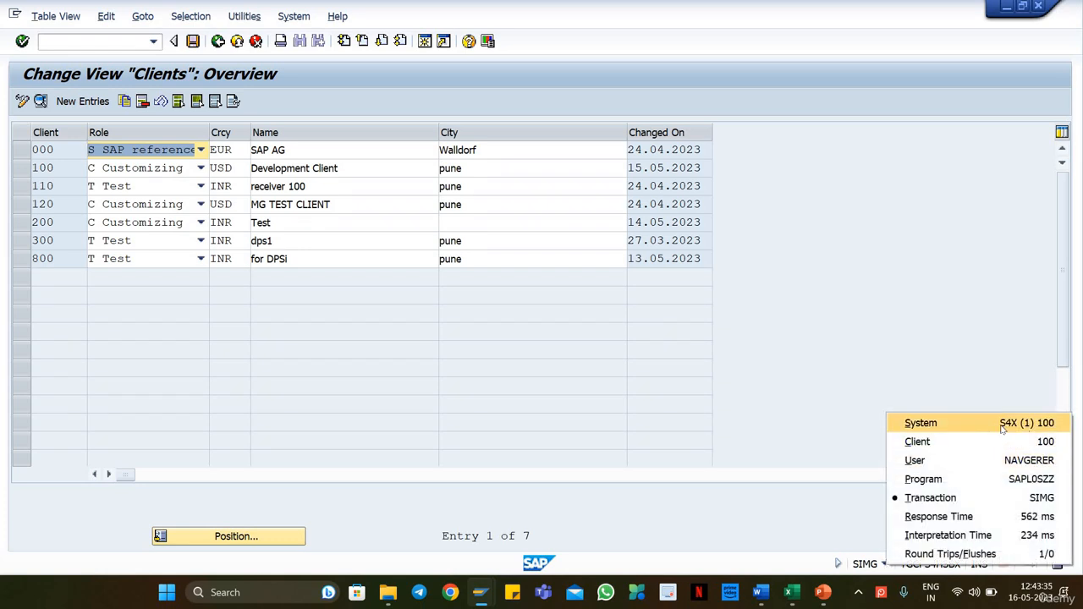
pyautogui.click(623, 336)
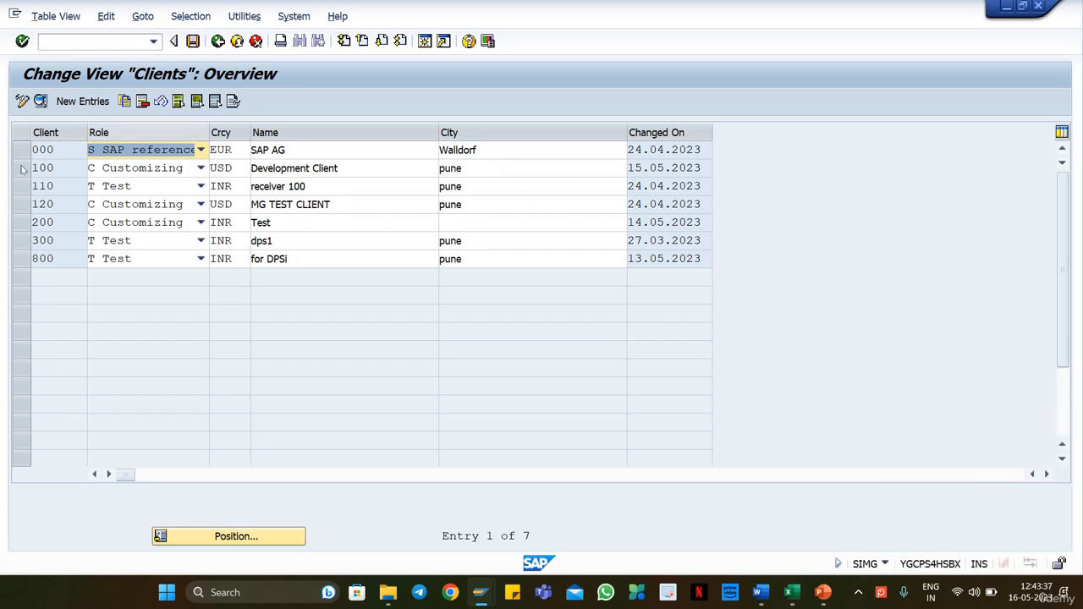
# Step: Open the details of client 100, Development Client, and copy its logical system name S4XCLNT100
pyautogui.click(23, 172)
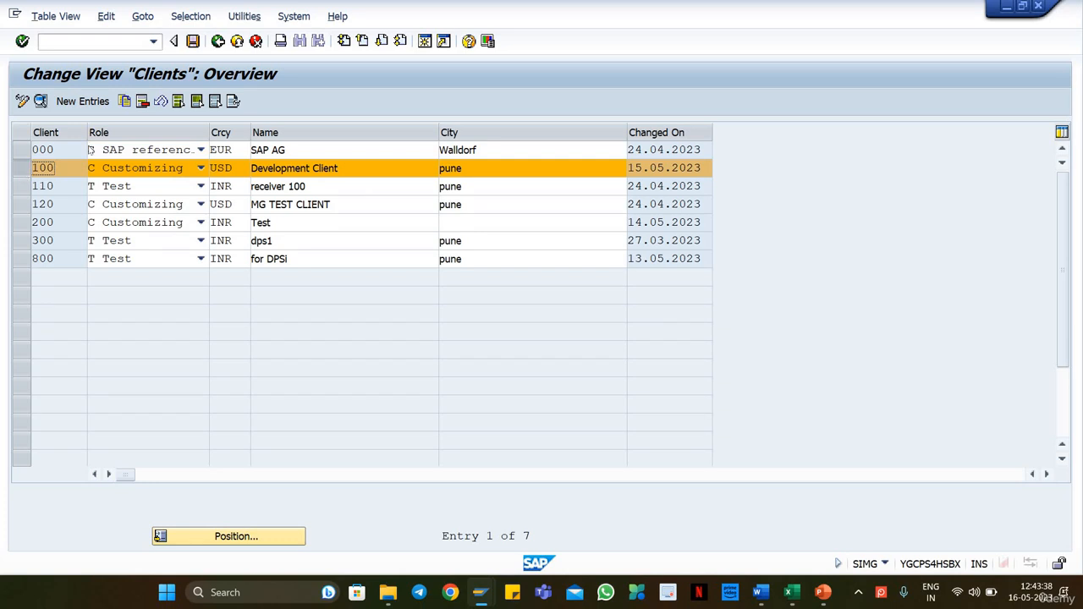
pyautogui.click(39, 101)
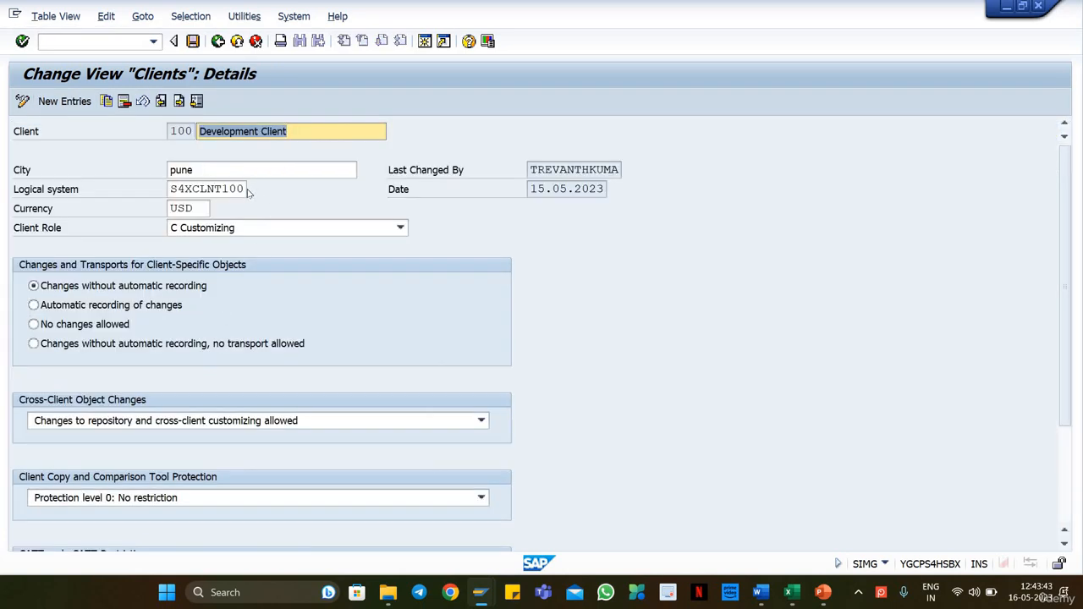
pyautogui.moveTo(244, 190); pyautogui.dragTo(166, 194)
pyautogui.moveTo(244, 192); pyautogui.dragTo(169, 191)
pyautogui.click(169, 189)
pyautogui.doubleClick(237, 189)
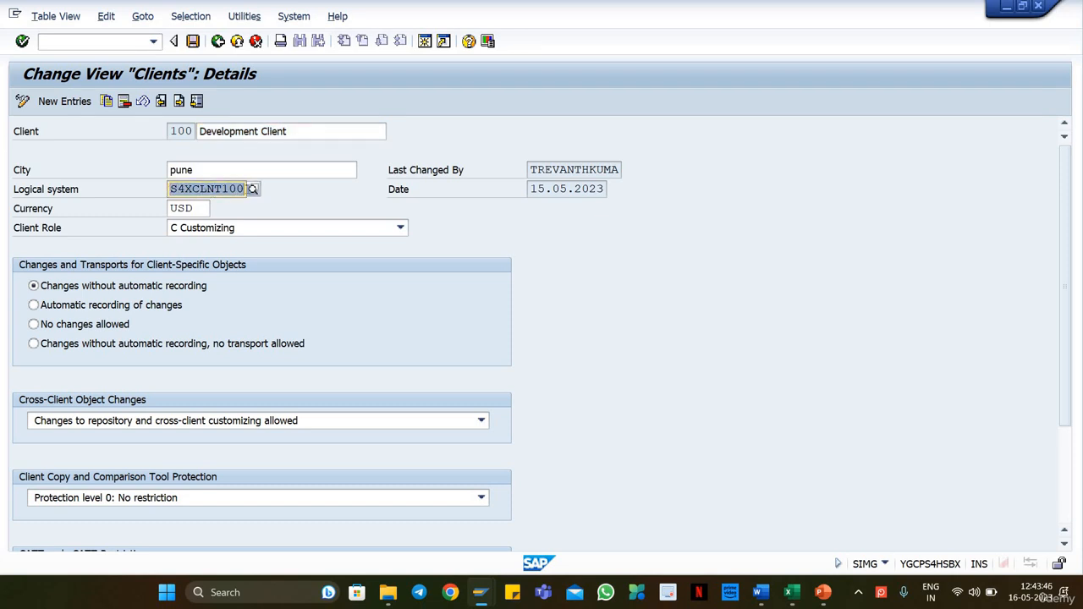
pyautogui.click(170, 189)
pyautogui.moveTo(170, 189); pyautogui.dragTo(259, 191)
pyautogui.click(244, 189)
pyautogui.moveTo(170, 189); pyautogui.dragTo(245, 189)
pyautogui.click(245, 188)
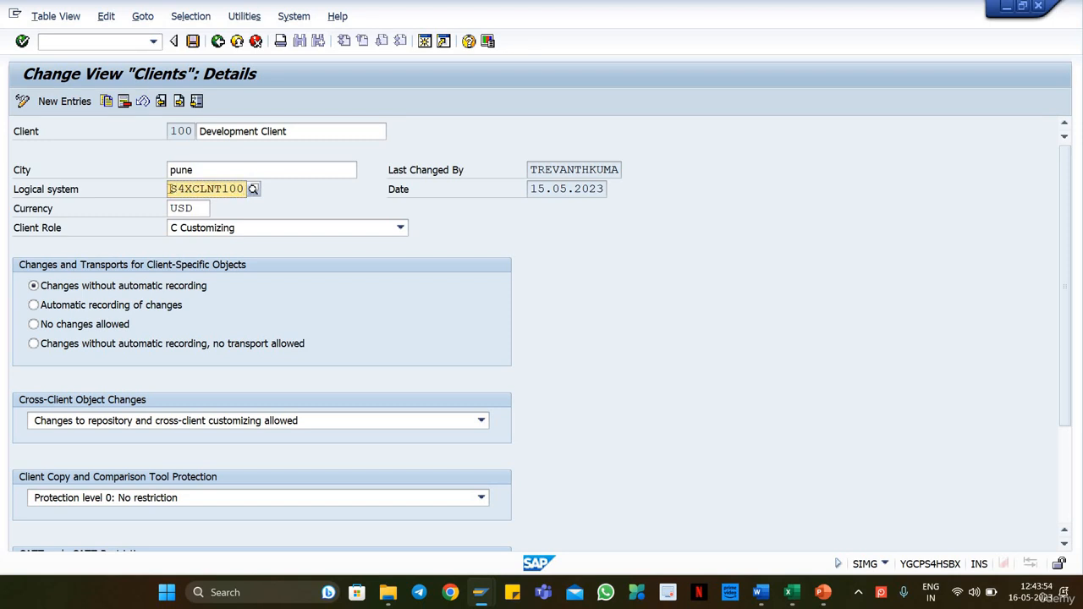
pyautogui.moveTo(170, 188); pyautogui.dragTo(246, 188)
# Step: Return to the IMG structure and execute the Assign Logical System and Queue Type activity
pyautogui.click(218, 42)
pyautogui.click(218, 41)
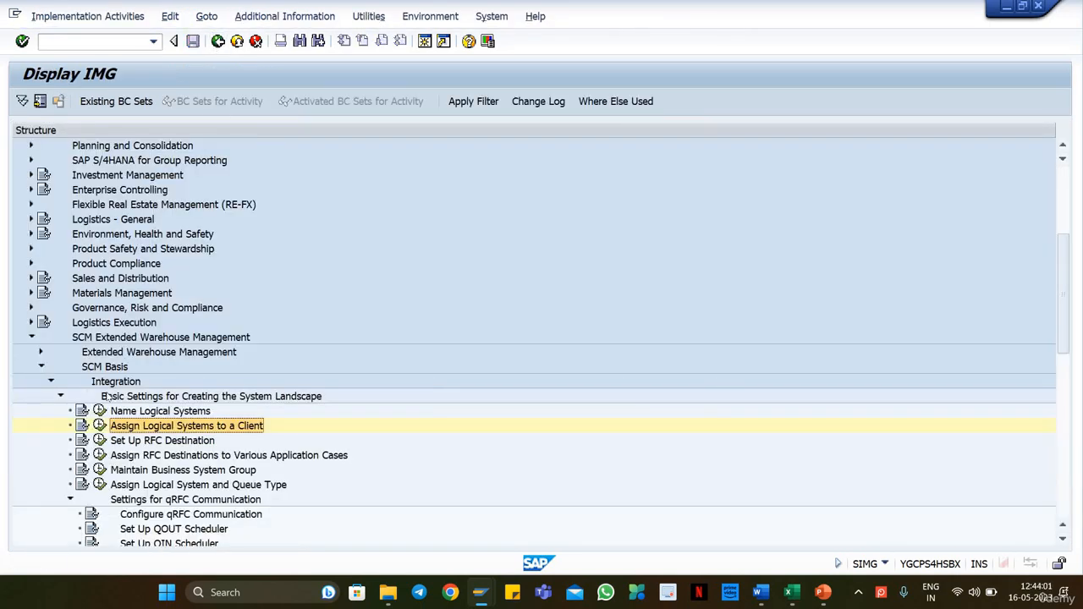
pyautogui.click(165, 487)
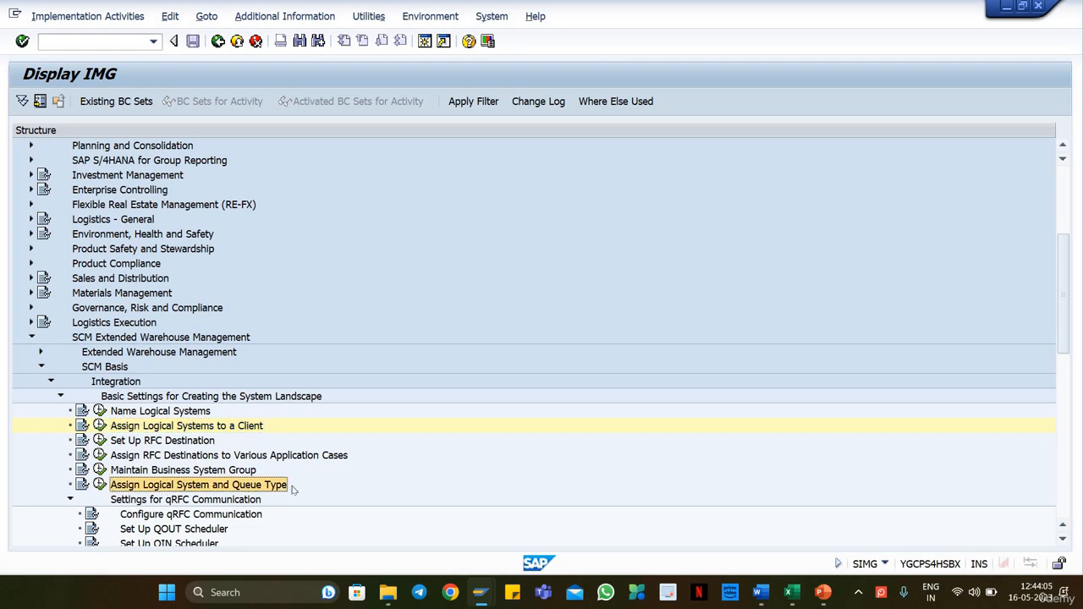
pyautogui.click(100, 484)
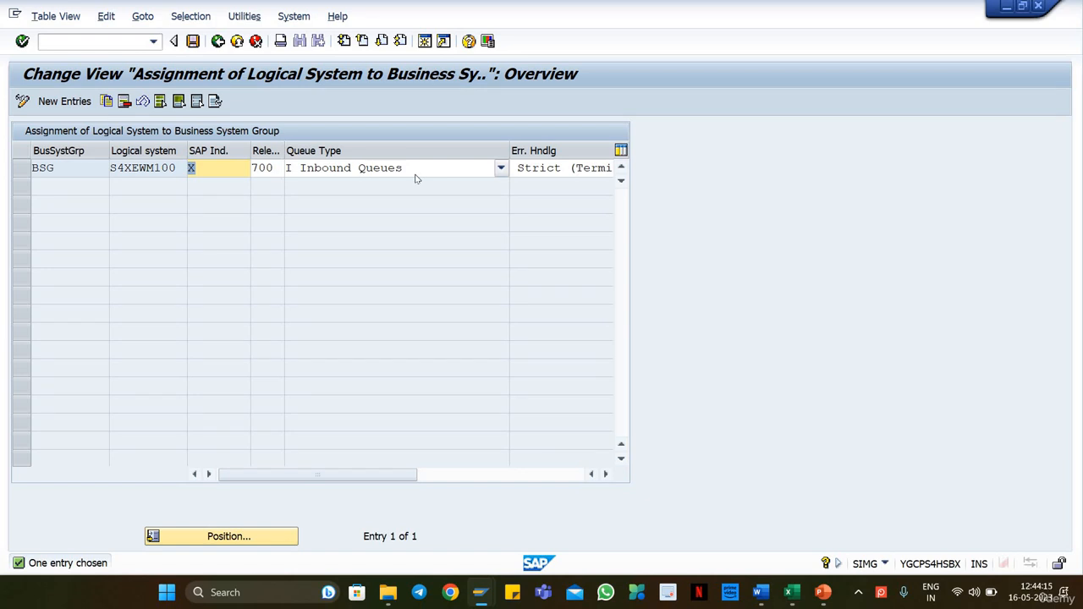
# Step: Copy the BSG business system group entry as a new assignment for logical system S4XCLNT100 and save it
pyautogui.click(25, 169)
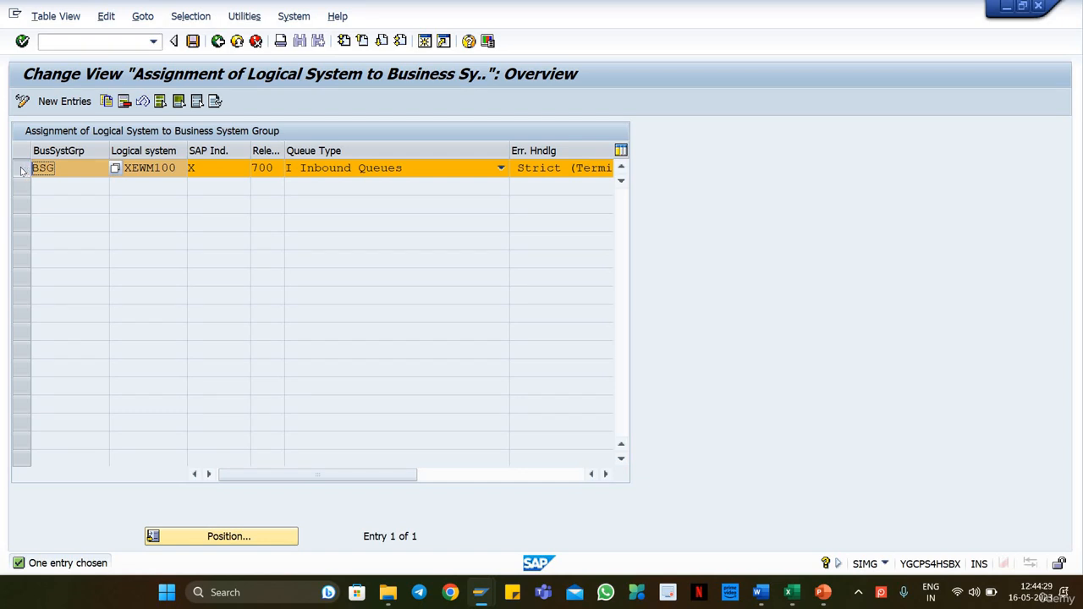
pyautogui.click(108, 102)
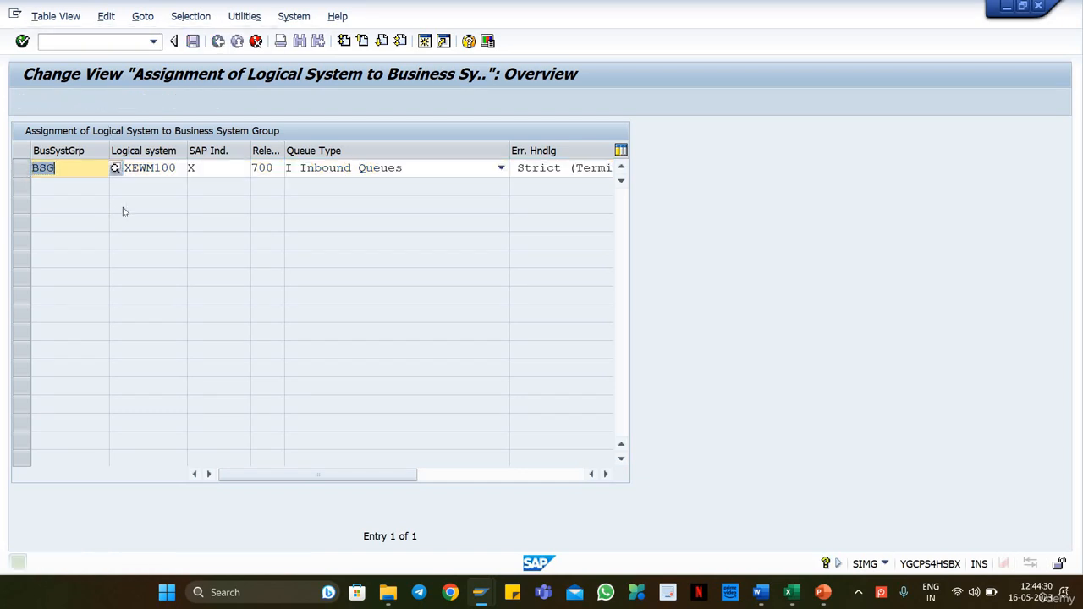
pyautogui.press('Tab')
pyautogui.hotkey('ctrl', 'v')
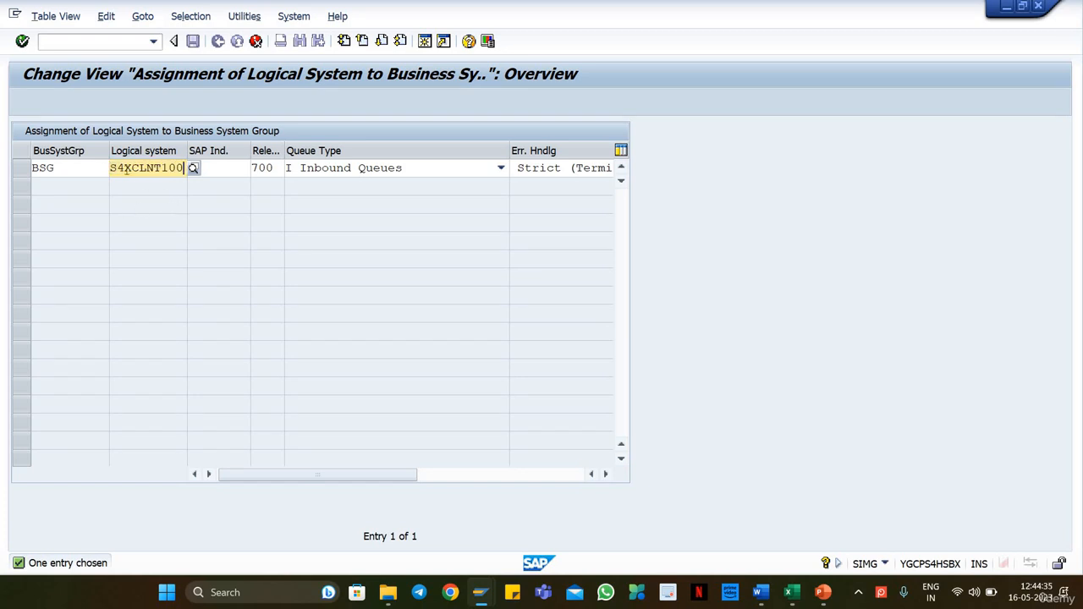
pyautogui.press('Return')
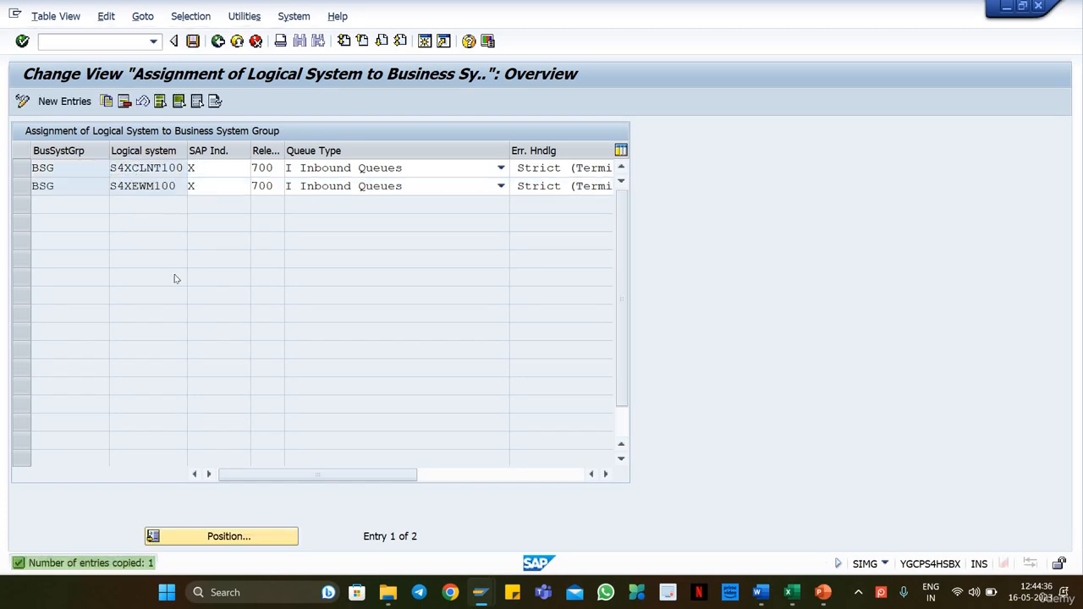
pyautogui.hotkey('ctrl', 's')
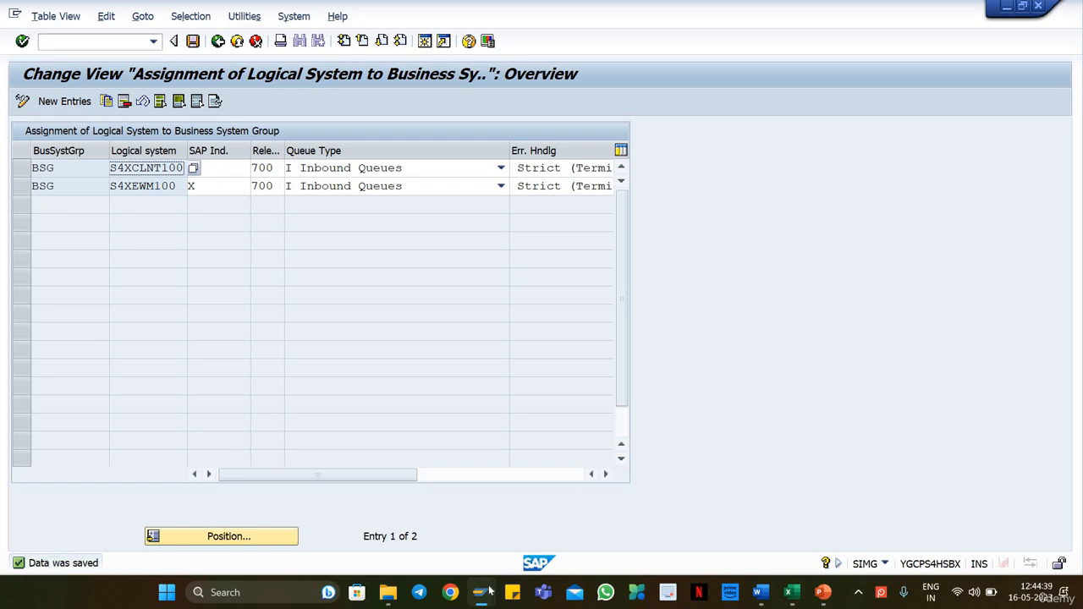
# Step: Switch back to the supply chain unit session and start creating unit SCU-PL18 of type 1008
pyautogui.moveTo(481, 595)
pyautogui.click(596, 523)
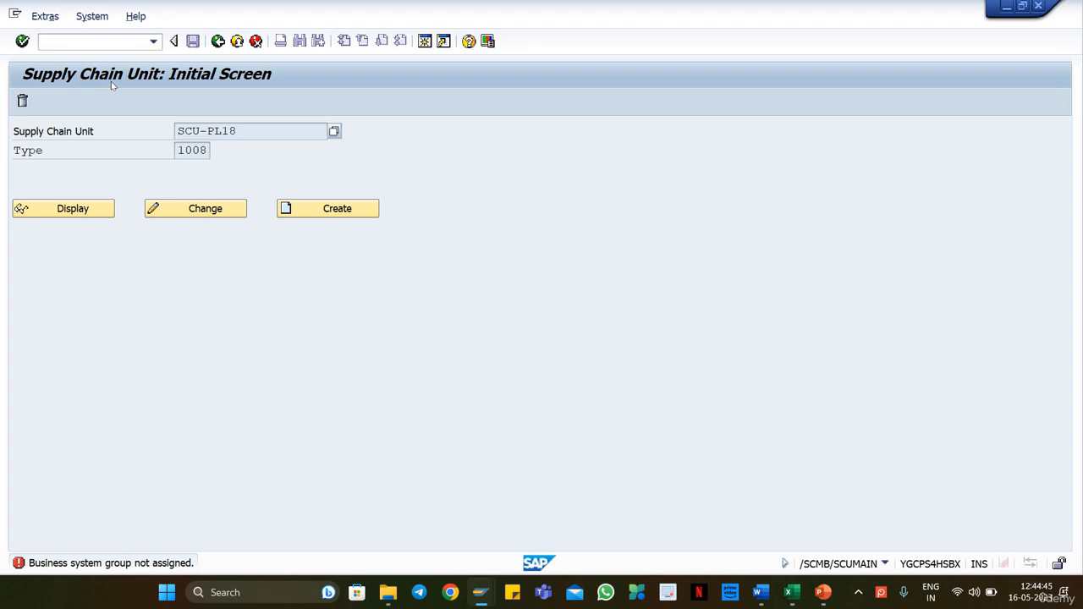
pyautogui.click(244, 133)
pyautogui.moveTo(255, 130); pyautogui.dragTo(173, 133)
pyautogui.click(332, 208)
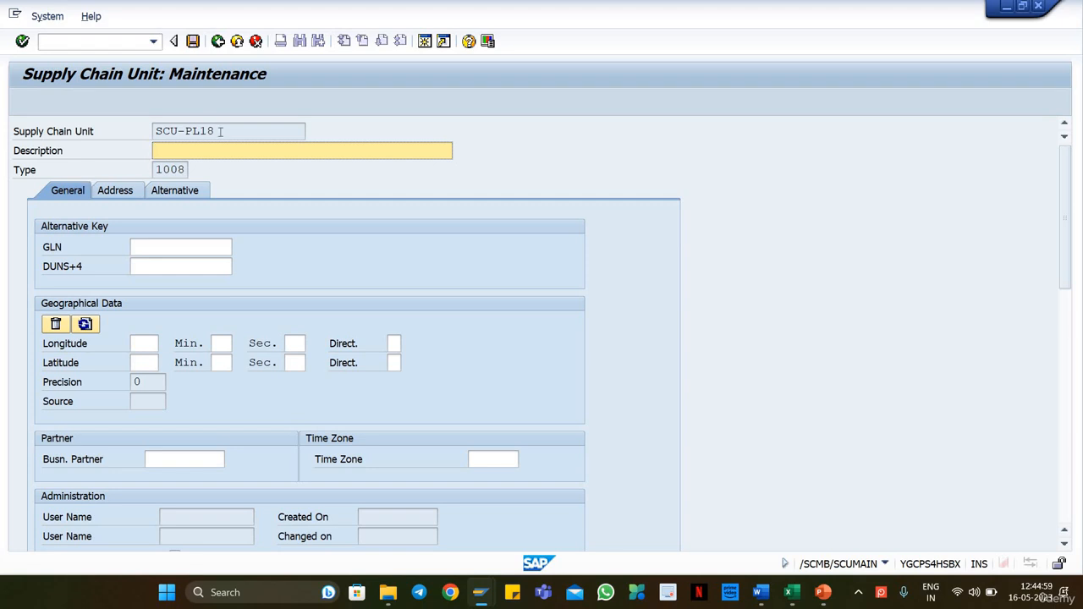
# Step: Copy the supply chain unit name SCU-PL18 into its description
pyautogui.moveTo(220, 131); pyautogui.dragTo(154, 131)
pyautogui.hotkey('ctrl', 'c')
pyautogui.click(174, 150)
pyautogui.hotkey('ctrl', 'v')
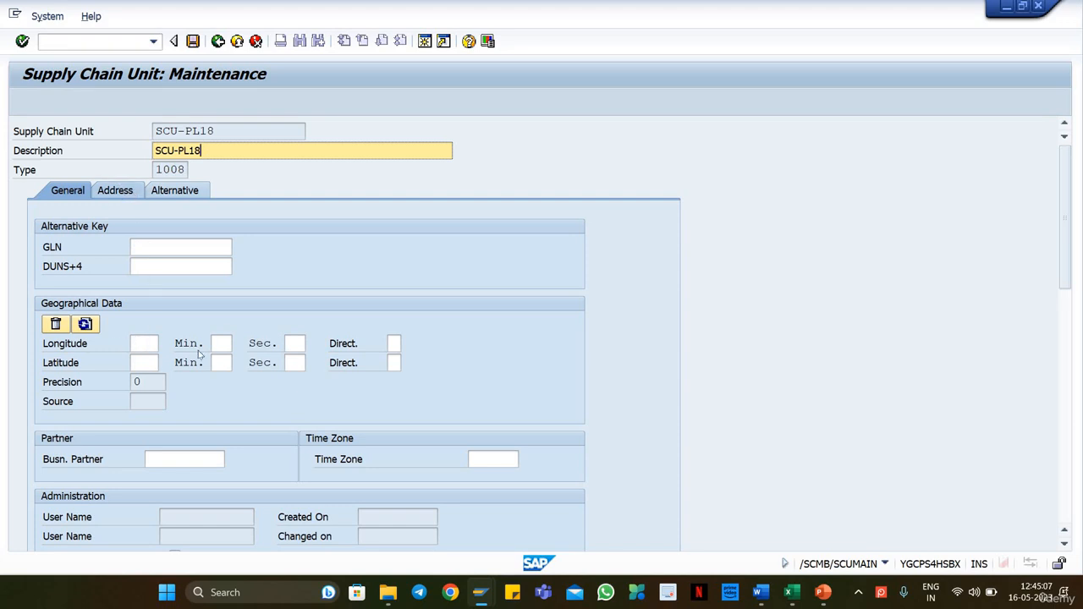
# Step: Open the address data of supply chain unit SCU-PL18
pyautogui.click(149, 342)
pyautogui.click(150, 363)
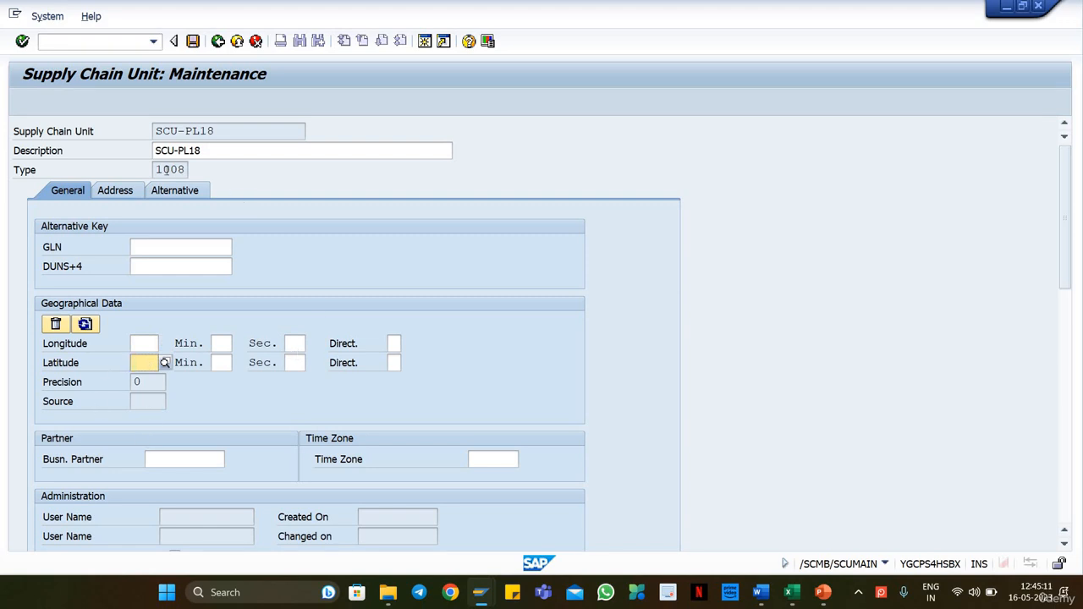
pyautogui.click(118, 192)
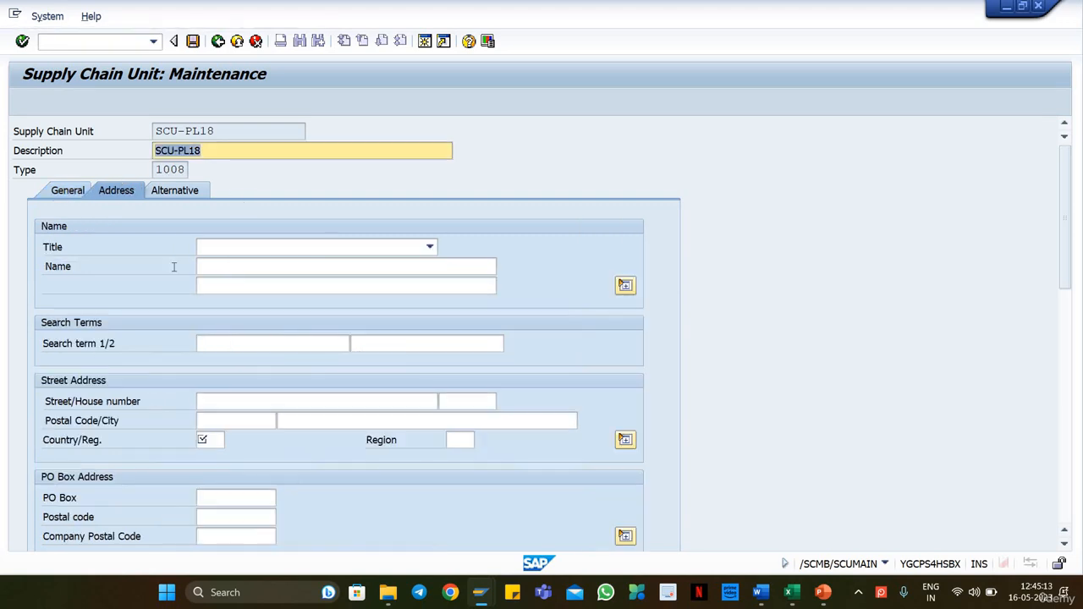
# Step: Set the address title to Company and copy the description SCU-PL18 into both search terms
pyautogui.click(327, 246)
pyautogui.click(278, 261)
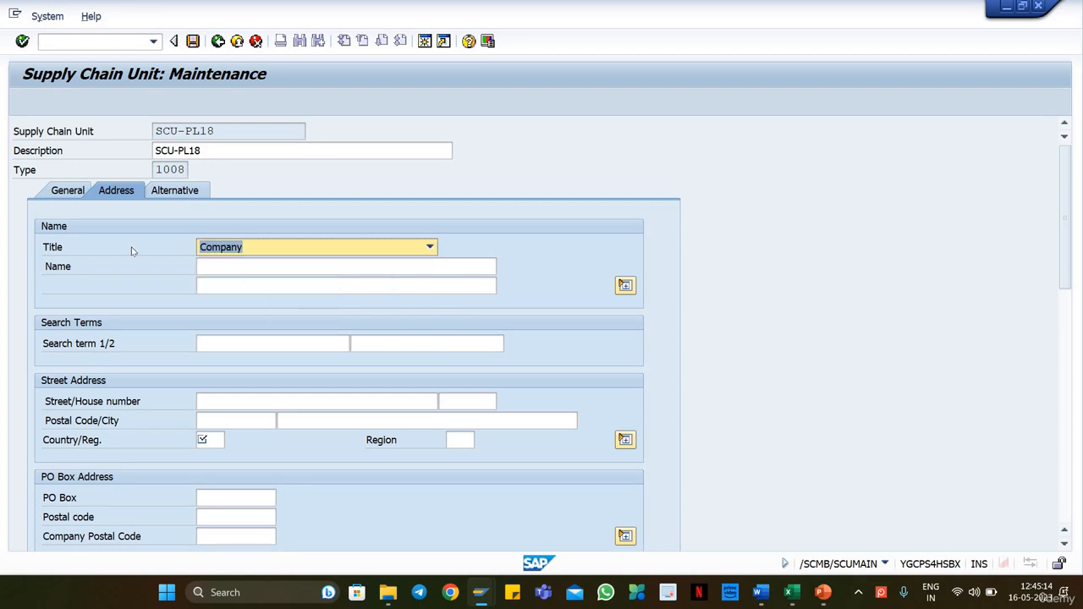
pyautogui.click(215, 128)
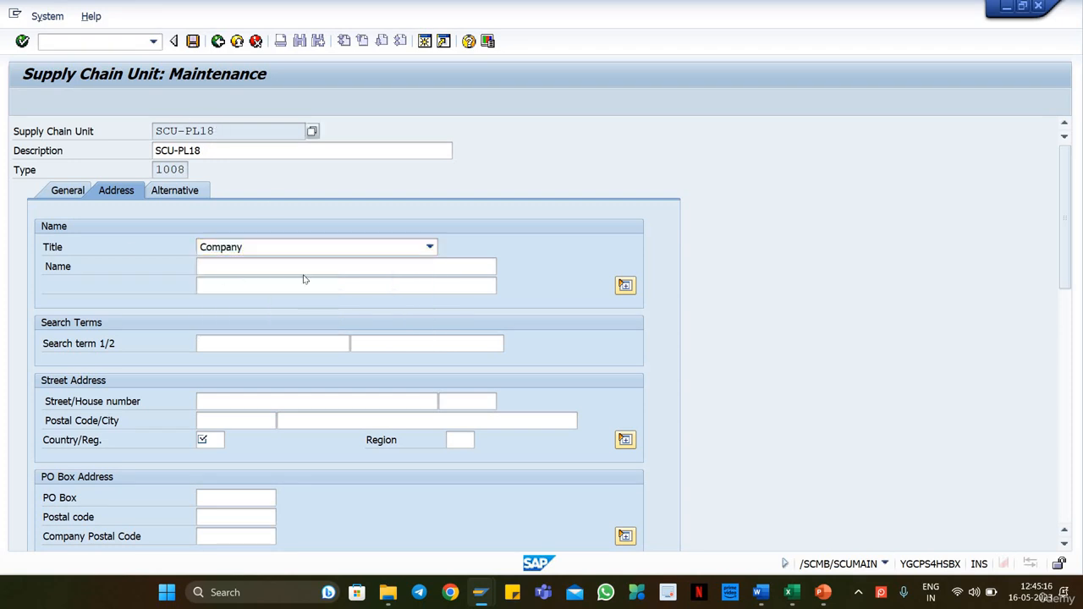
pyautogui.click(247, 337)
pyautogui.press('Escape')
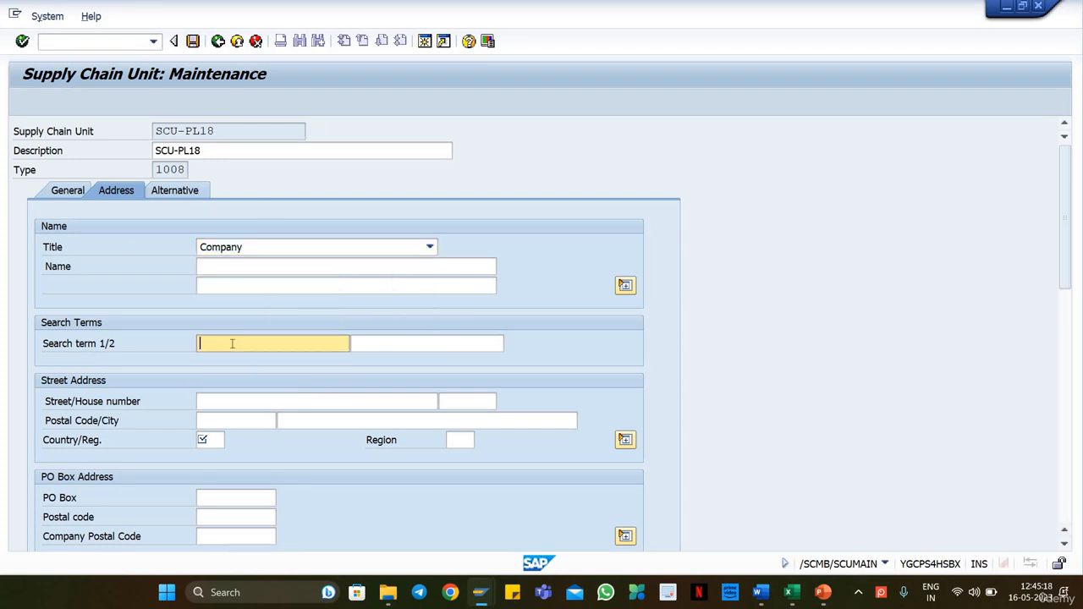
pyautogui.click(231, 344)
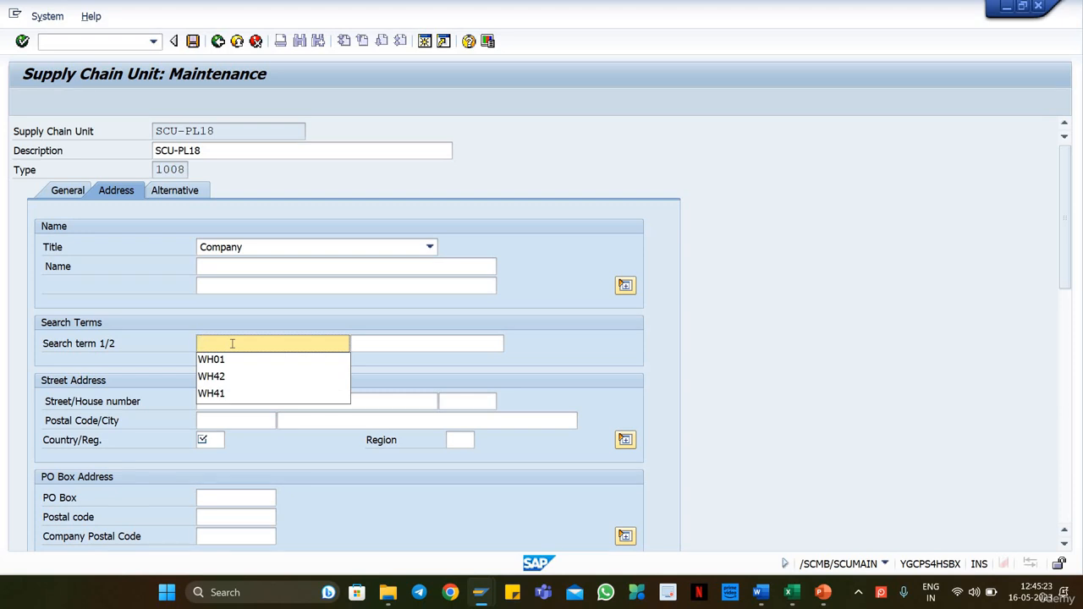
pyautogui.moveTo(213, 154); pyautogui.dragTo(134, 156)
pyautogui.hotkey('ctrl', 'c')
pyautogui.click(220, 349)
pyautogui.hotkey('ctrl', 'v')
pyautogui.click(427, 347)
pyautogui.hotkey('ctrl', 'v')
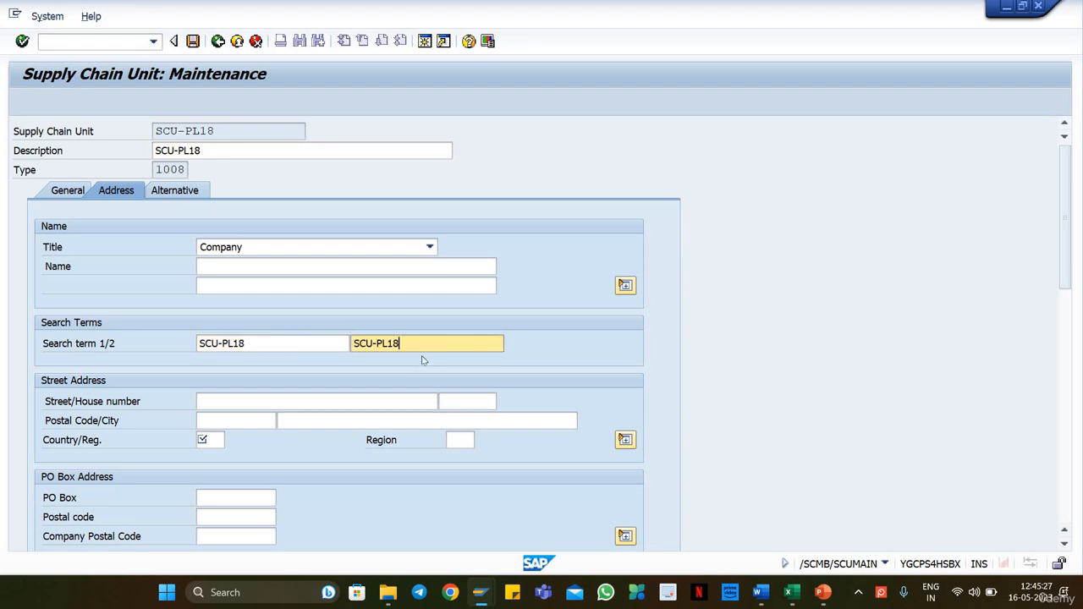
# Step: Fill in the street number and postal code of the street address, with Munich as the city
pyautogui.click(225, 404)
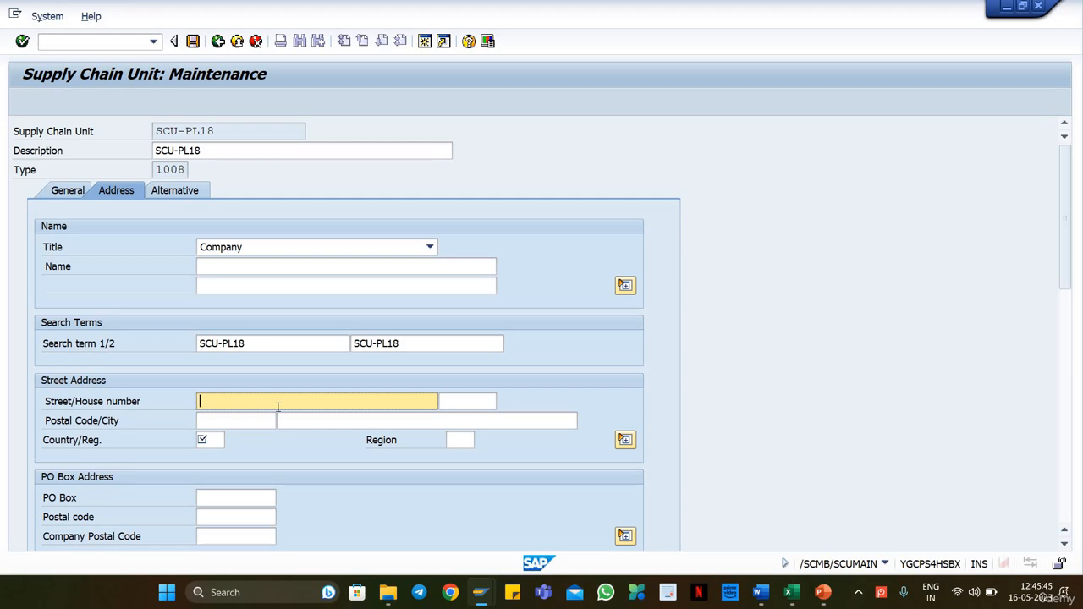
pyautogui.press('Tab')
pyautogui.click(260, 415)
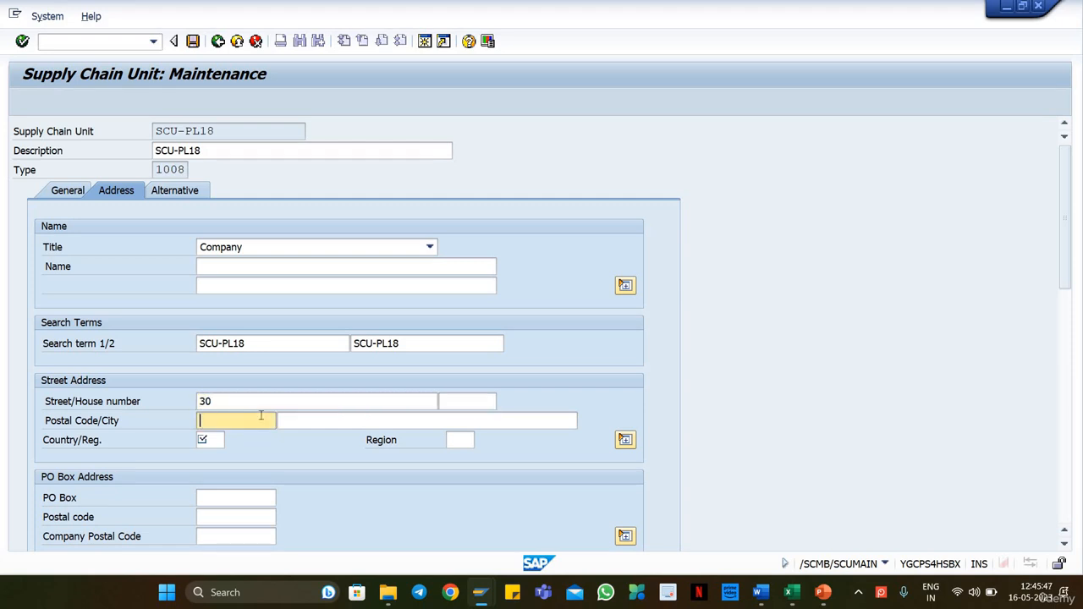
pyautogui.write('12345')
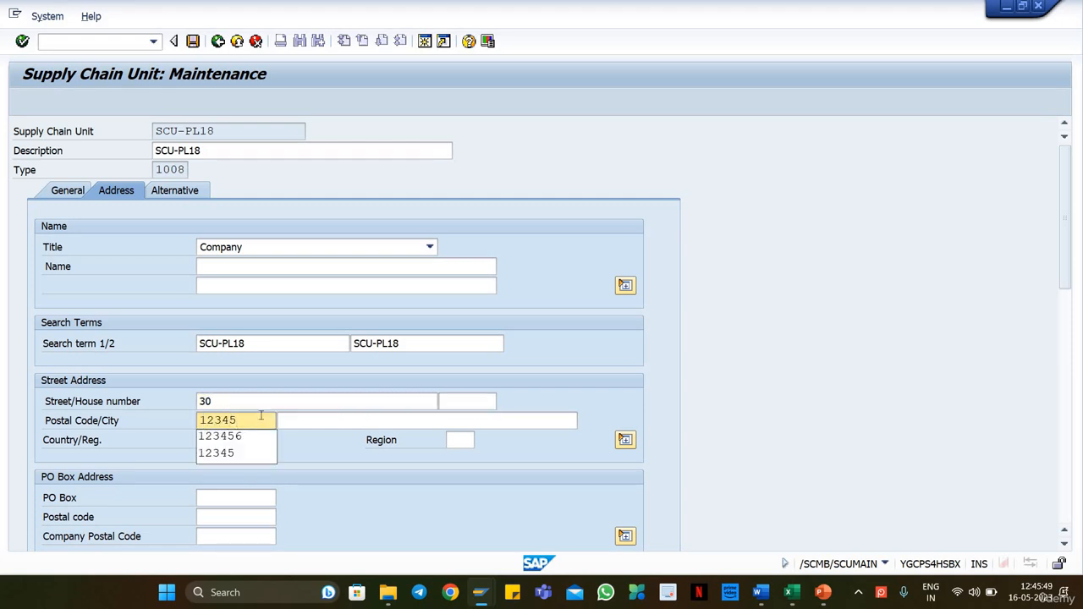
pyautogui.write('6')
pyautogui.click(309, 416)
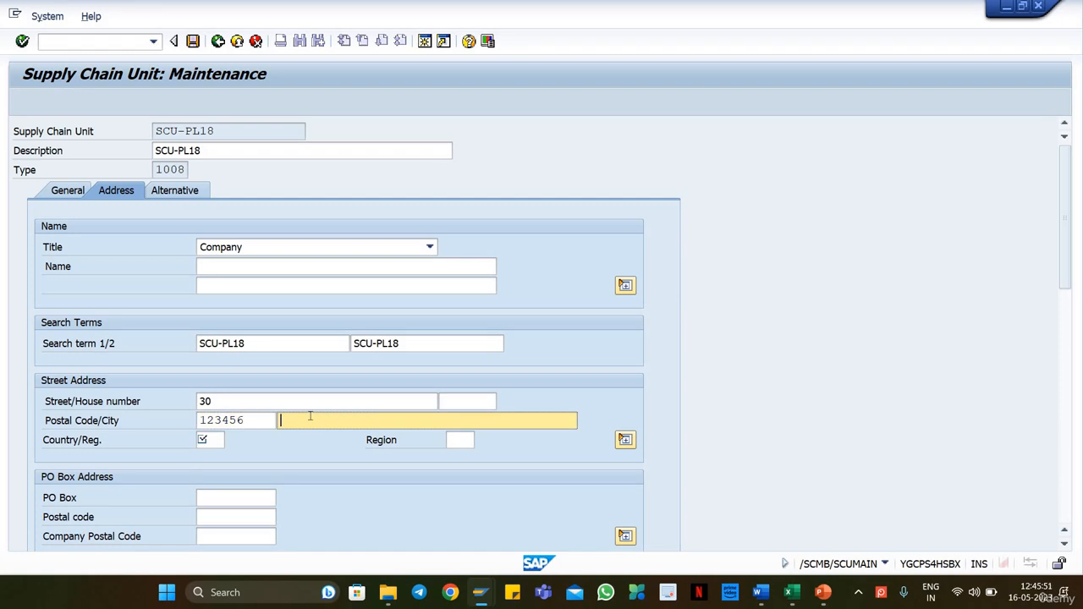
pyautogui.click(309, 454)
# Step: Set the country of the street address to DE and the region to 01, and confirm the entries
pyautogui.click(217, 458)
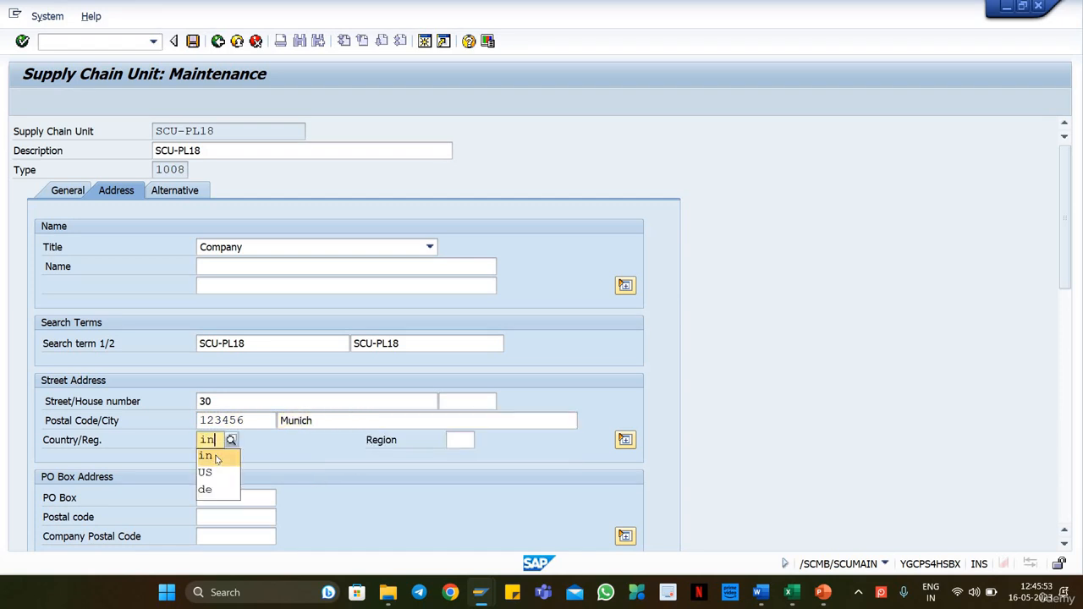
pyautogui.press('Return')
pyautogui.hotkey('ctrl', 'a')
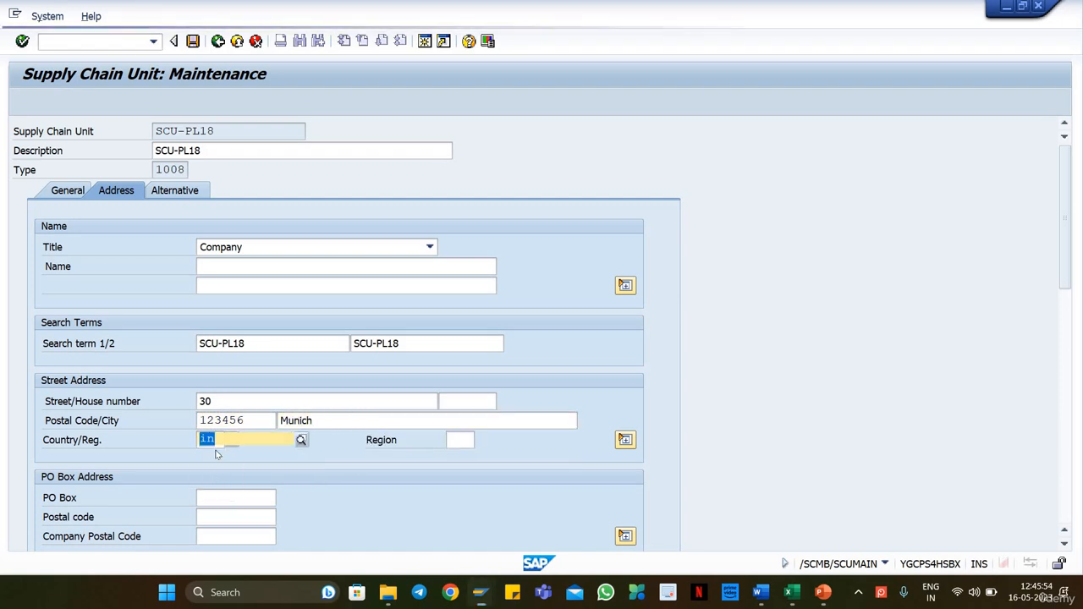
pyautogui.press('BackSpace')
pyautogui.press('Down')
pyautogui.press('Down')
pyautogui.press('Down')
pyautogui.press('Return')
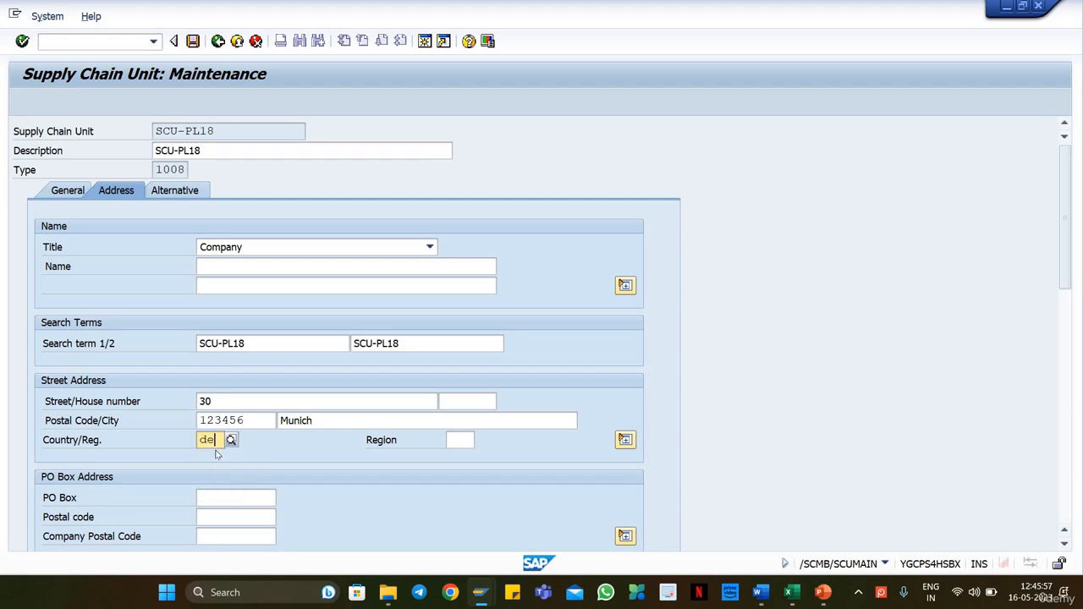
pyautogui.click(462, 441)
pyautogui.click(471, 457)
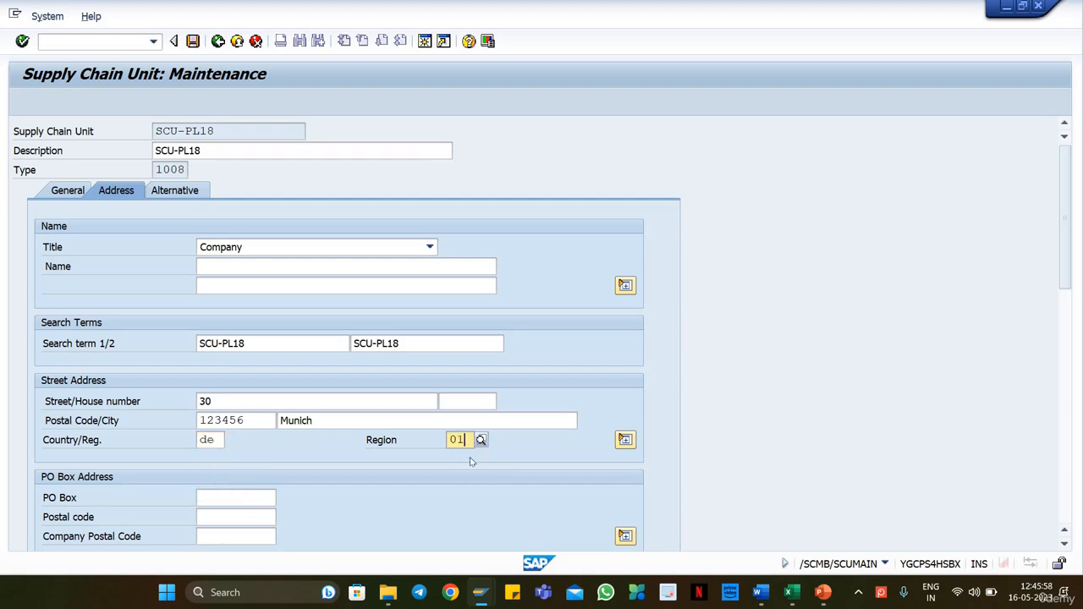
pyautogui.press('Return')
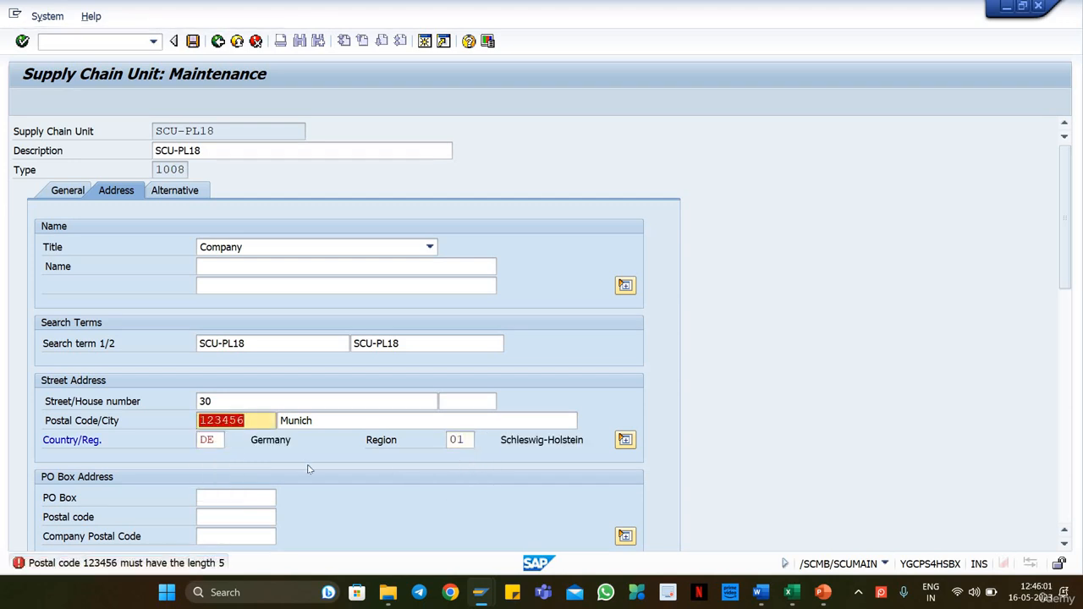
# Step: Shorten the postal code to five digits by removing its last digit, and confirm the address
pyautogui.click(248, 425)
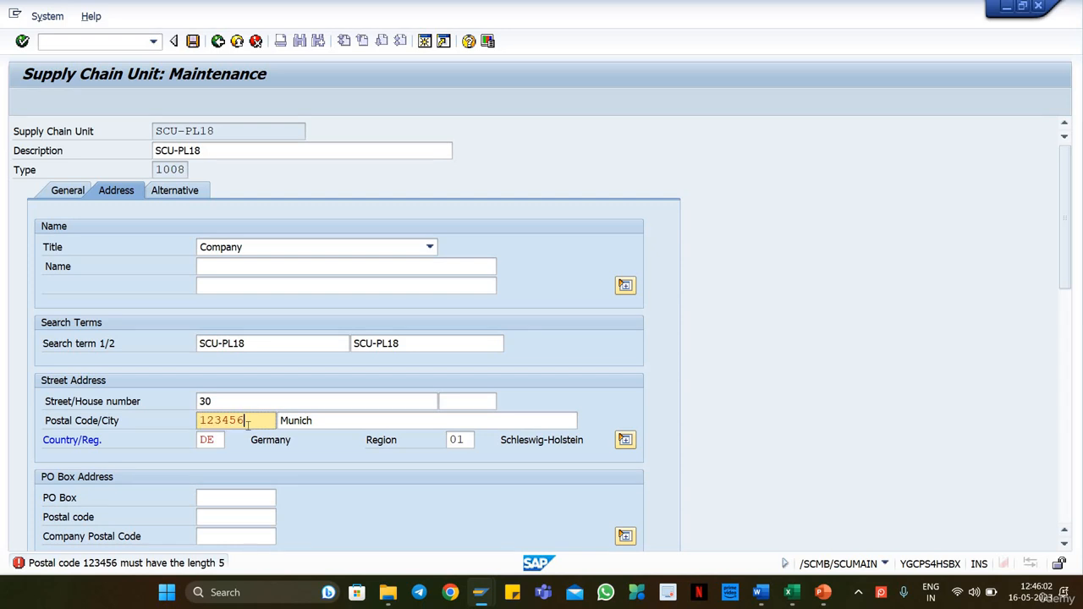
pyautogui.press('BackSpace')
pyautogui.click(254, 453)
pyautogui.press('Return')
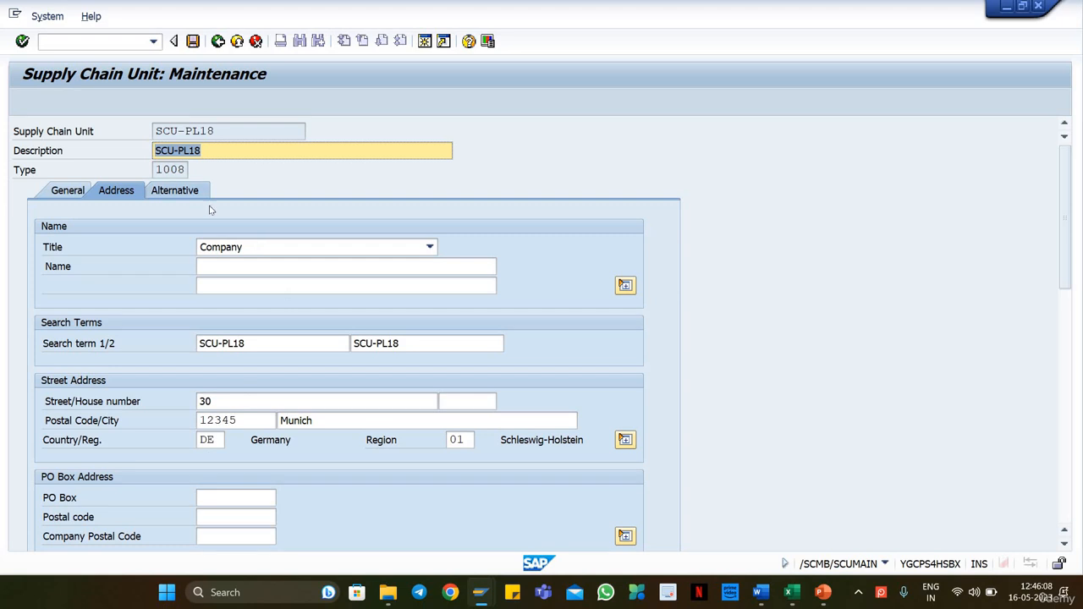
# Step: Review the geographical data in the unit's general data: longitude, latitude, precision and source
pyautogui.click(66, 192)
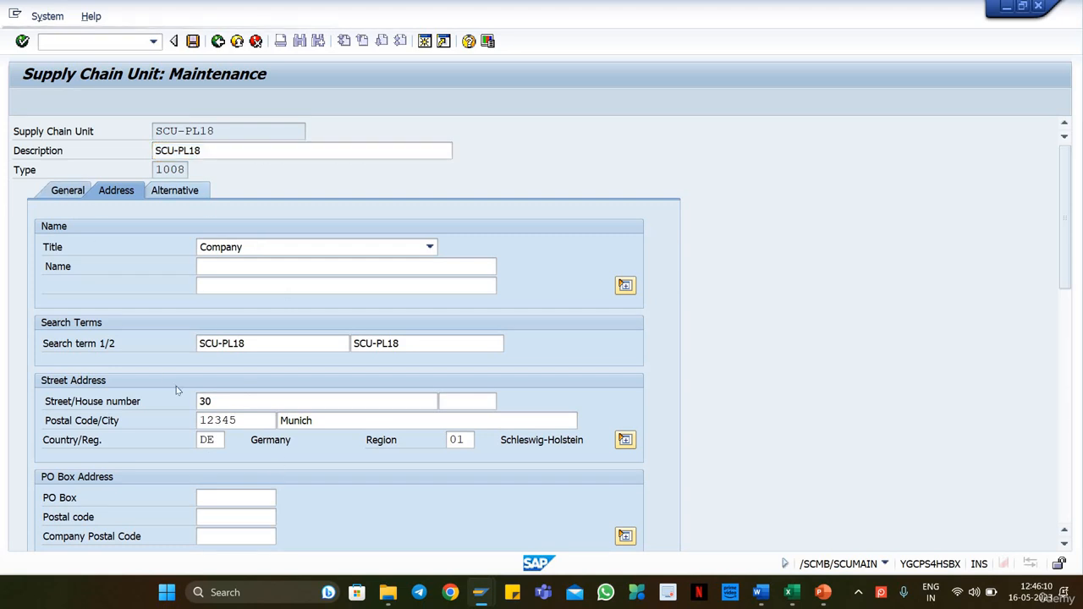
pyautogui.click(152, 345)
pyautogui.click(152, 362)
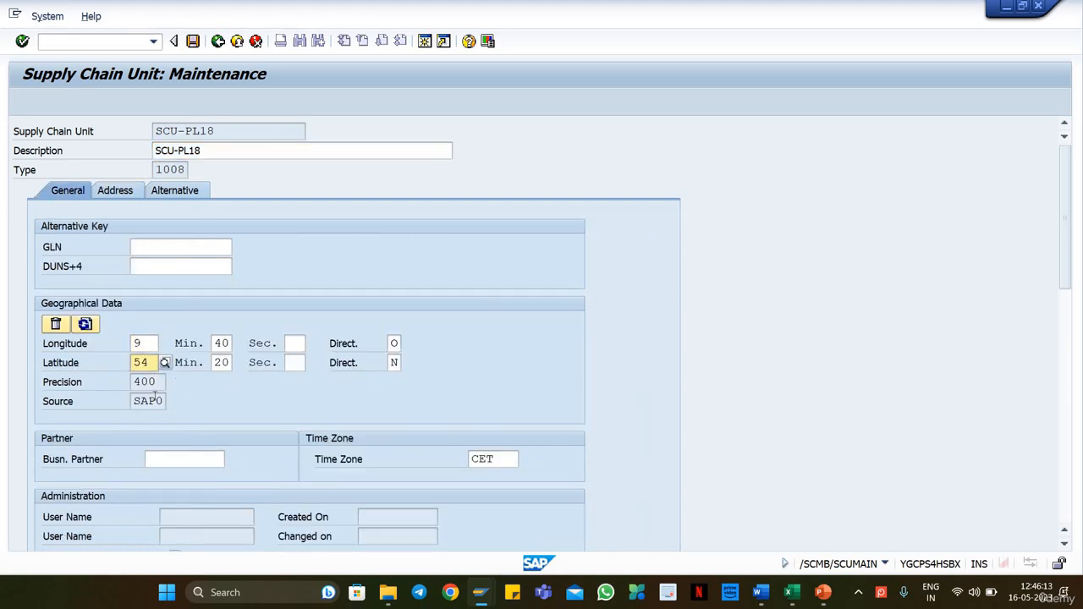
pyautogui.click(148, 385)
pyautogui.click(149, 399)
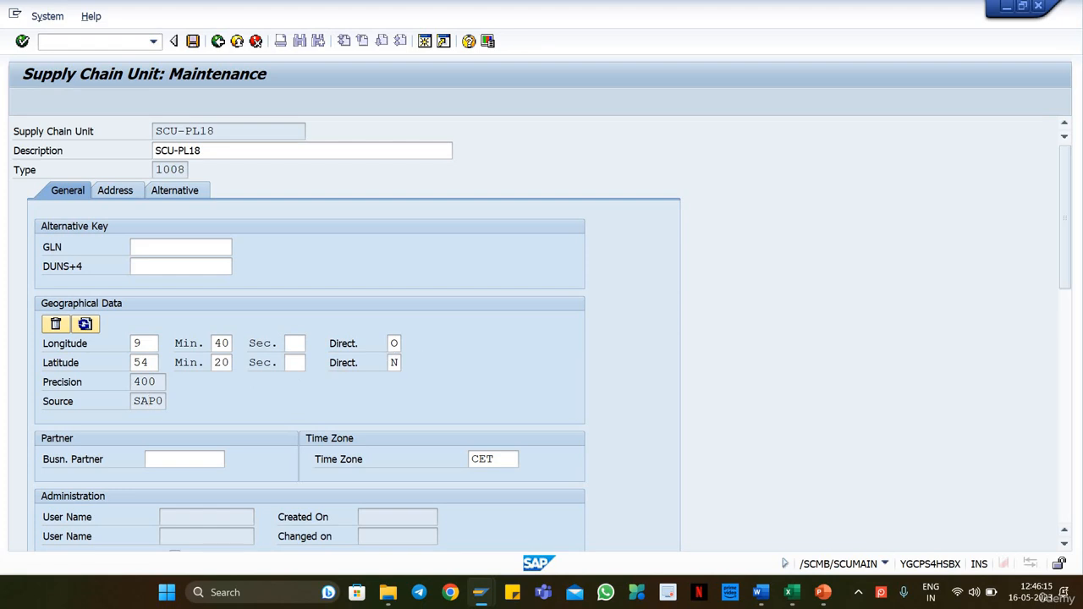
# Step: Add three empty role rows to the alternative business attributes of supply chain unit SCU-PL18
pyautogui.click(108, 192)
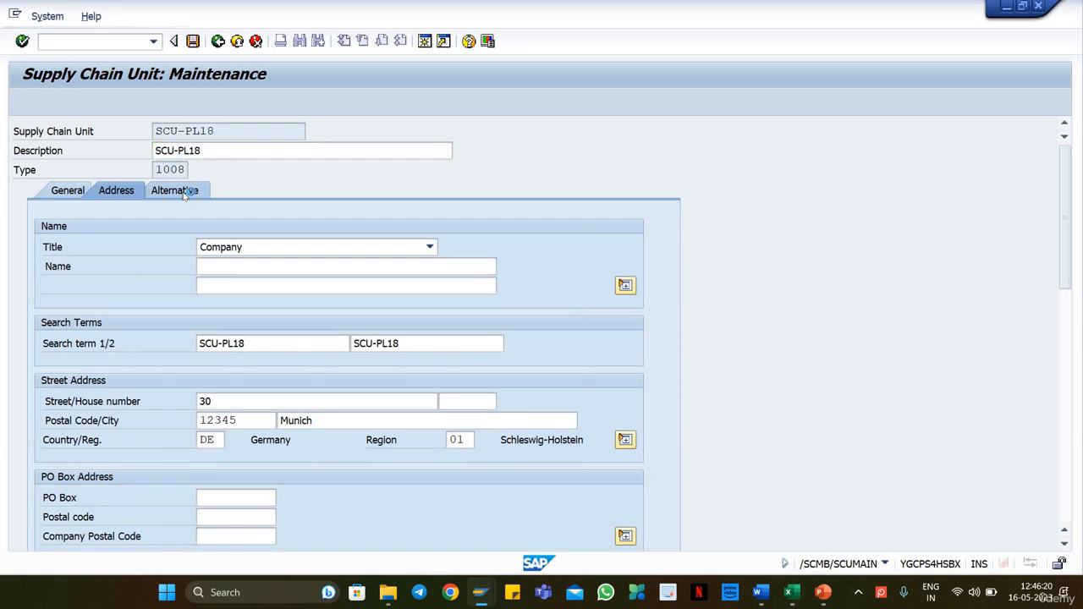
pyautogui.click(184, 195)
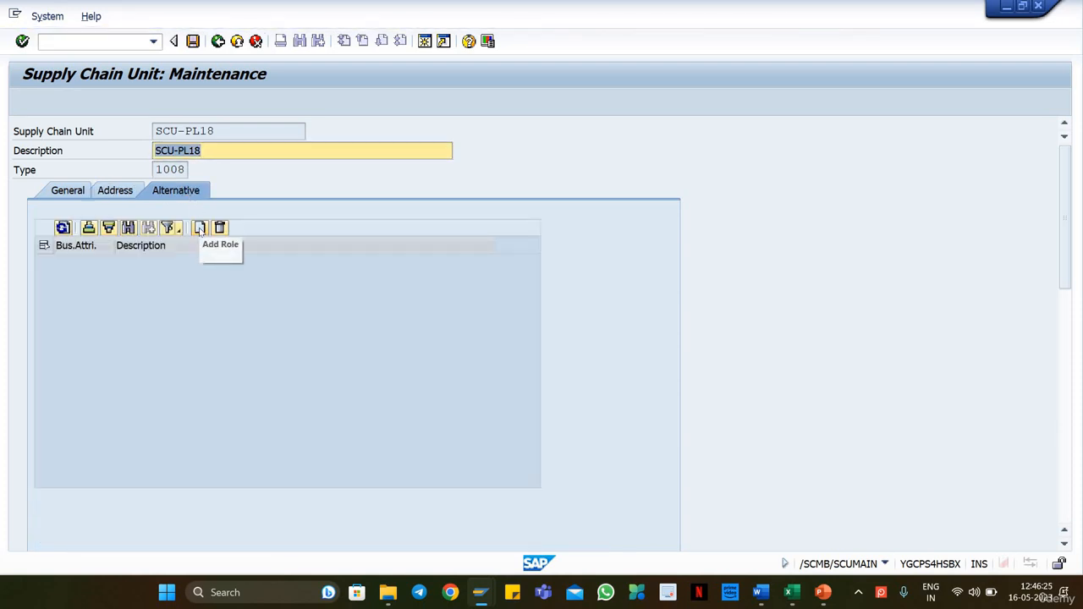
pyautogui.click(230, 131)
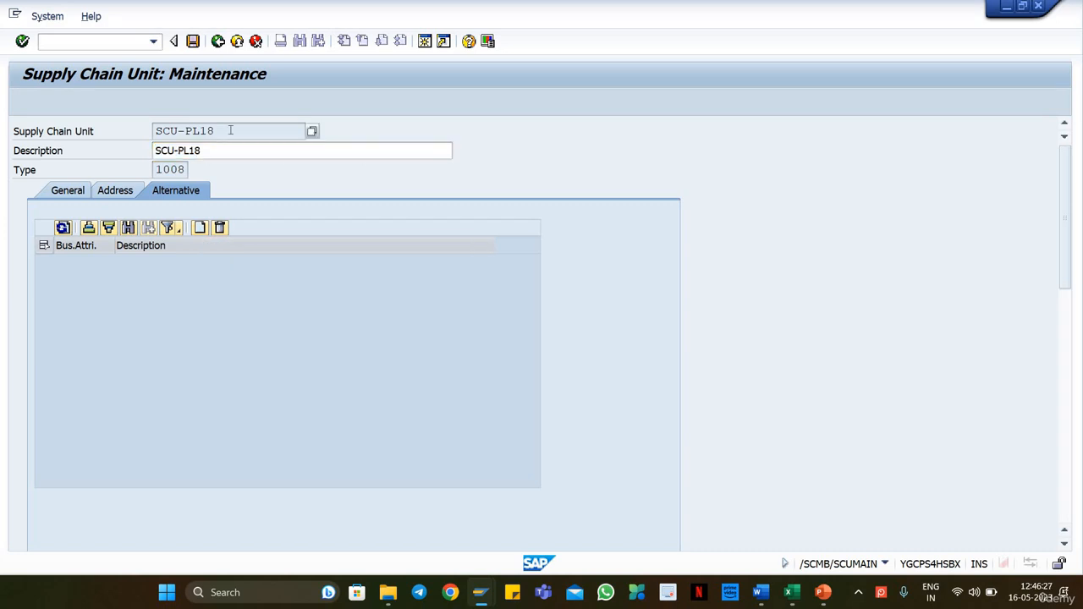
pyautogui.click(199, 228)
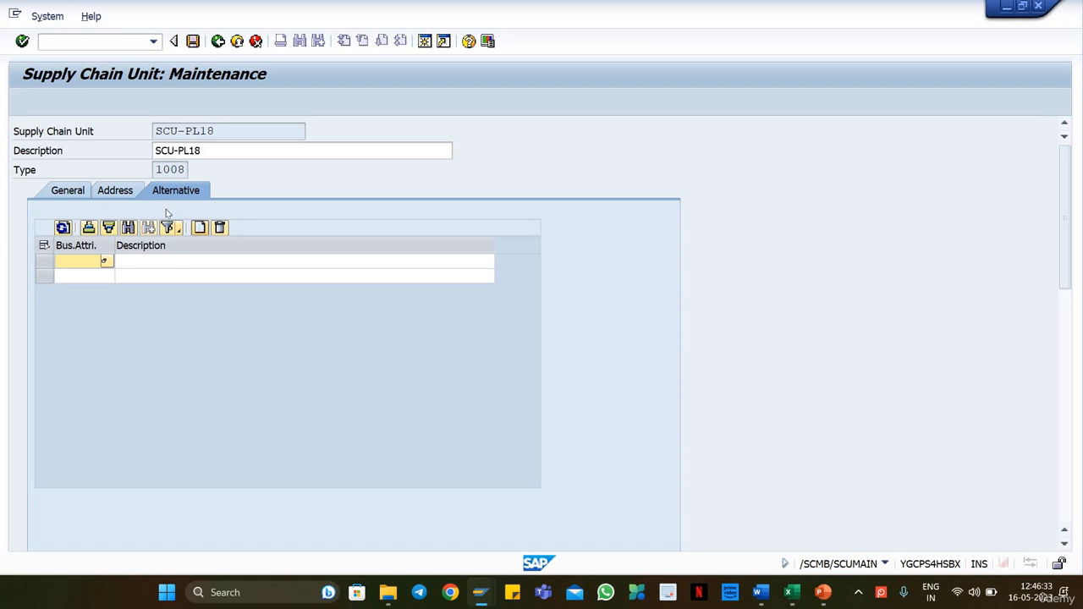
# Step: Assign business attribute INV (Warehouse) to the first role row from its list of possible values
pyautogui.click(105, 262)
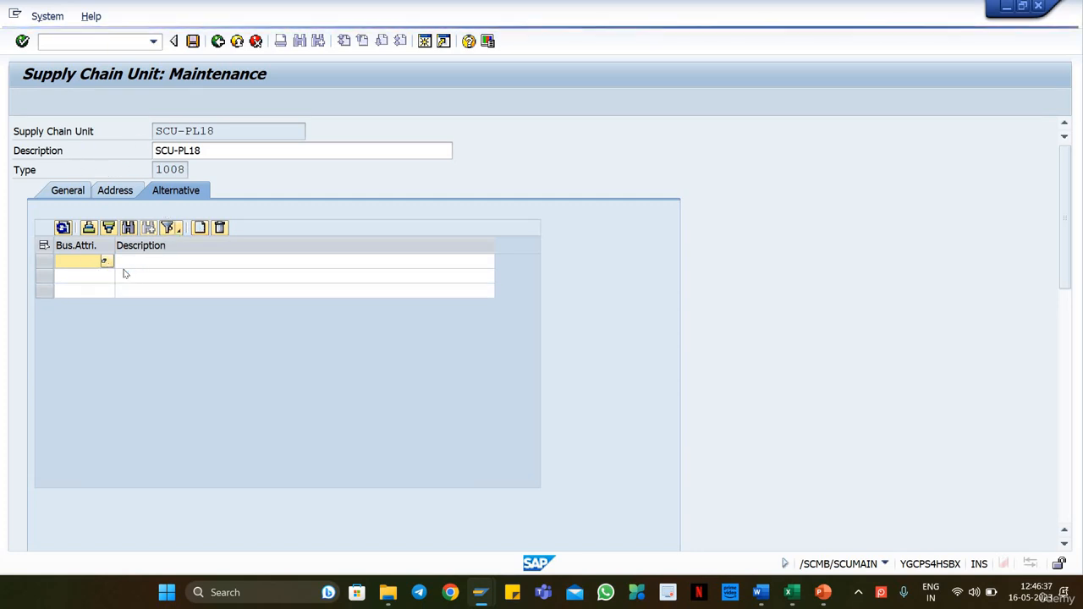
pyautogui.moveTo(221, 134); pyautogui.dragTo(575, 172)
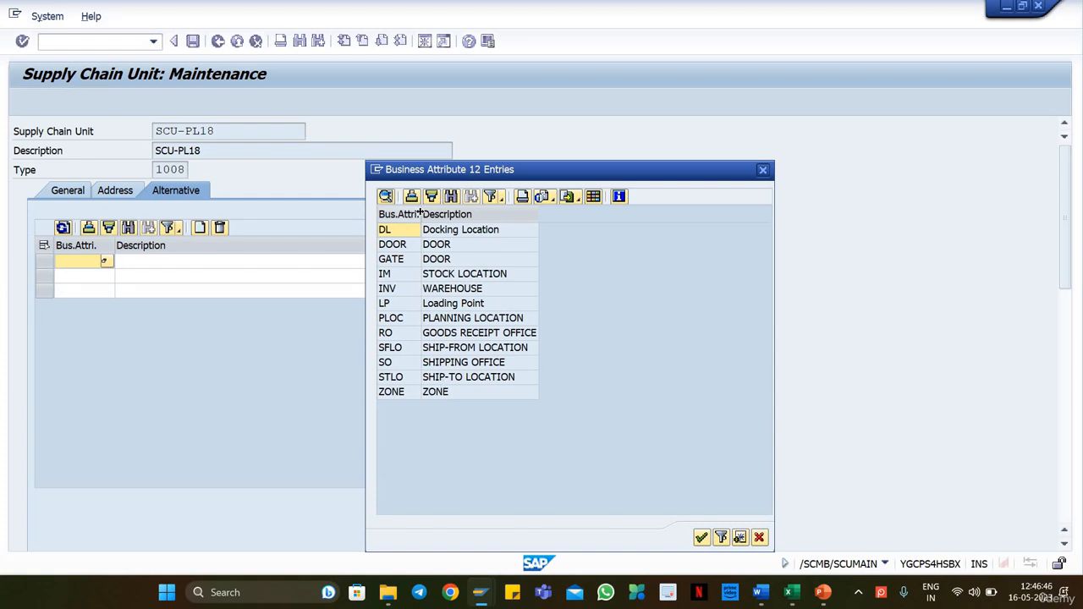
pyautogui.moveTo(448, 217); pyautogui.dragTo(451, 218)
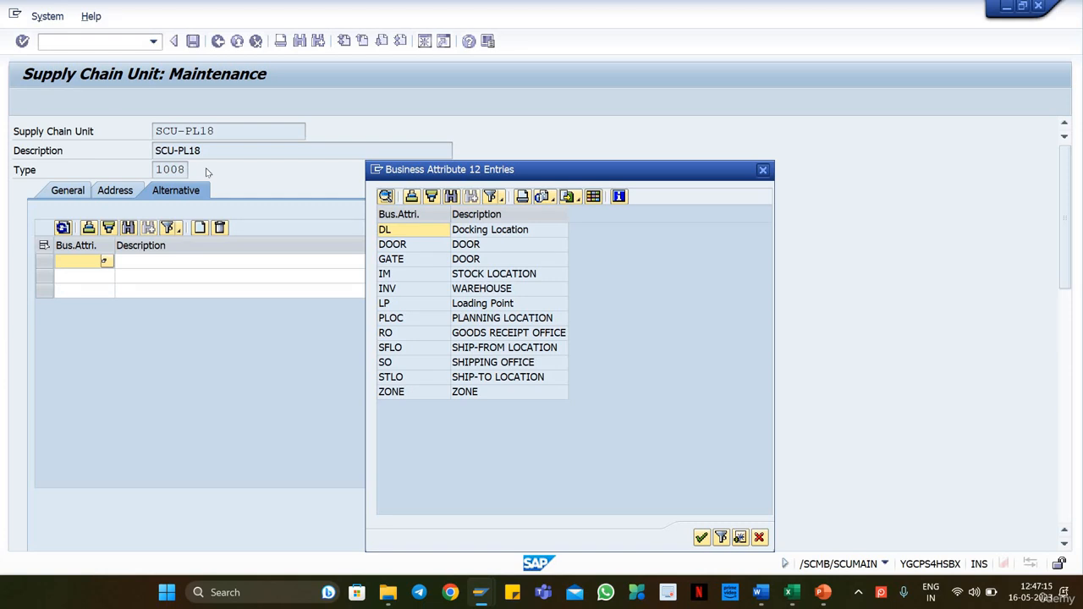
pyautogui.click(432, 291)
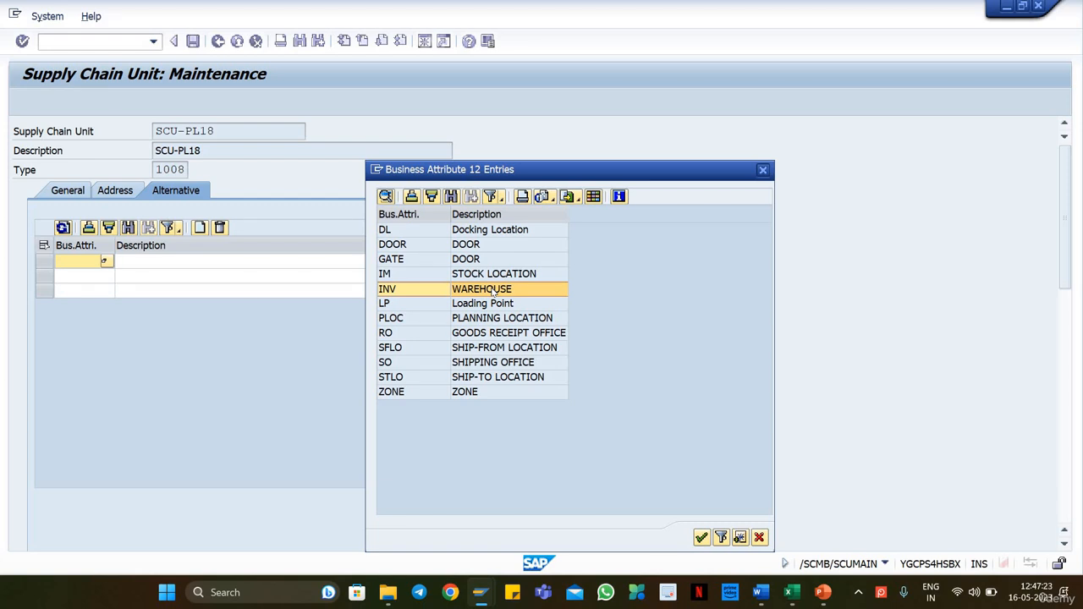
pyautogui.doubleClick(425, 294)
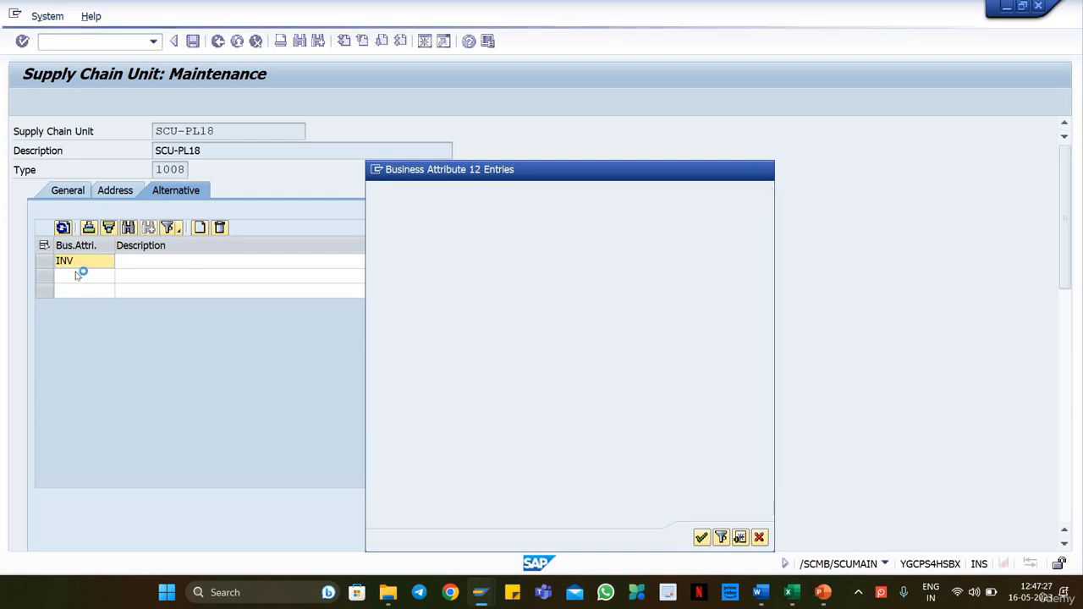
# Step: Assign business attribute SO (Shipping Office) to the second role row from its list of possible values
pyautogui.click(104, 276)
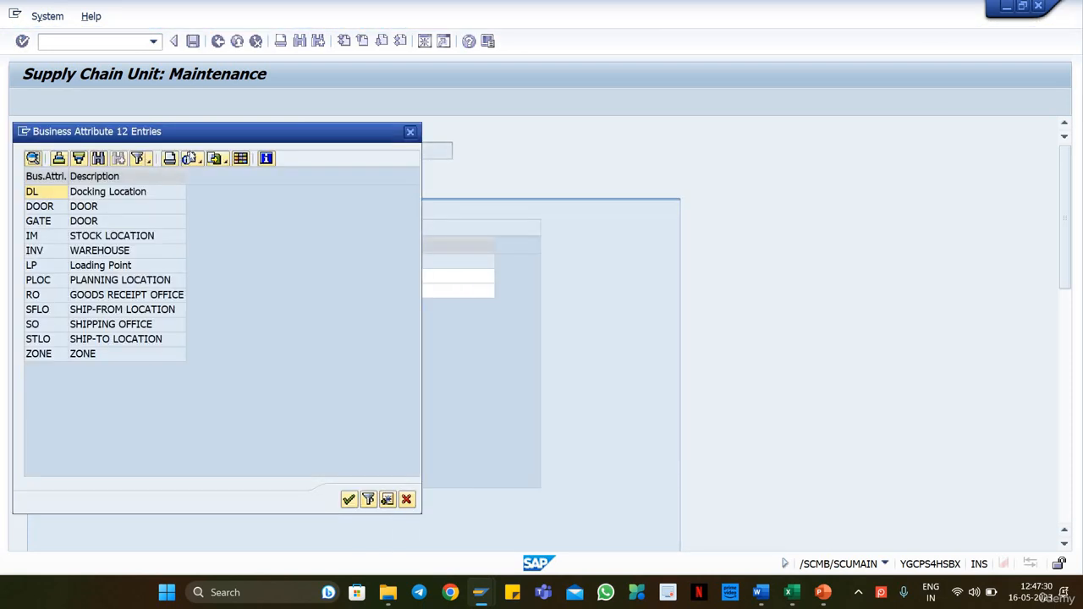
pyautogui.click(385, 345)
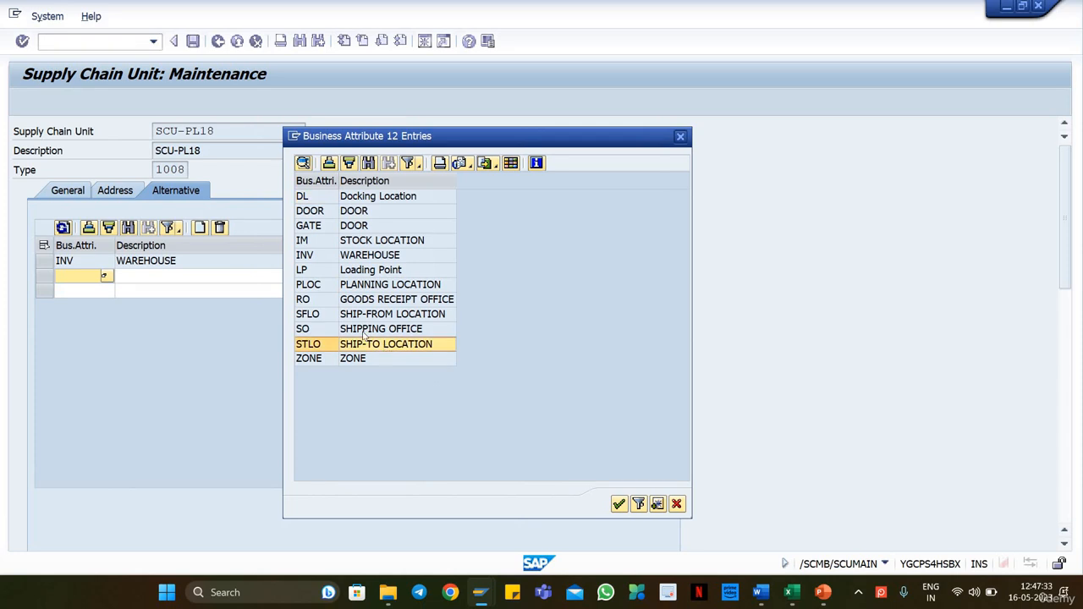
pyautogui.click(346, 328)
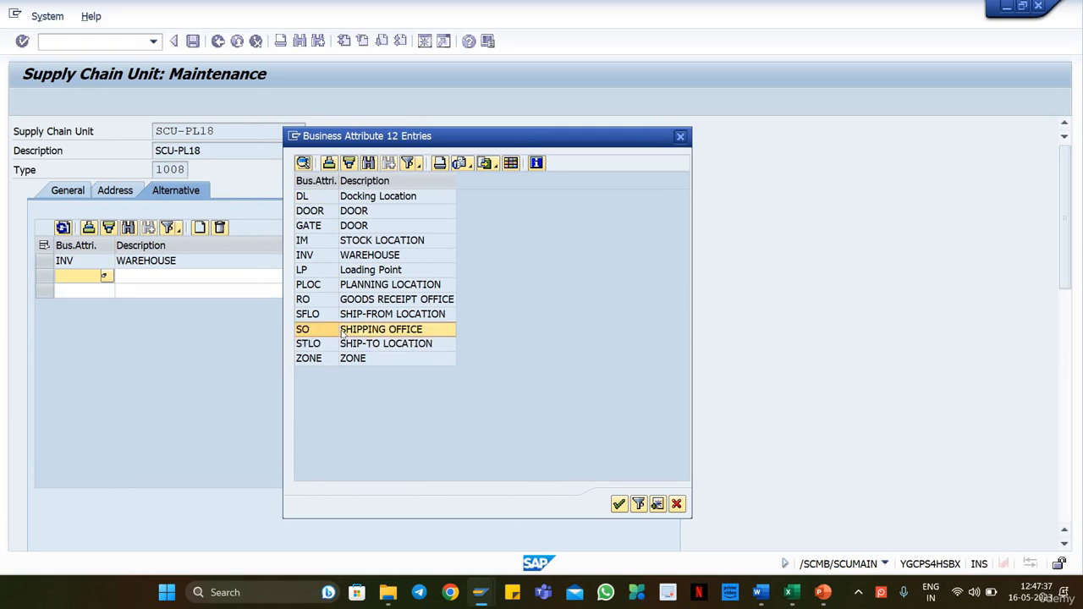
pyautogui.doubleClick(342, 333)
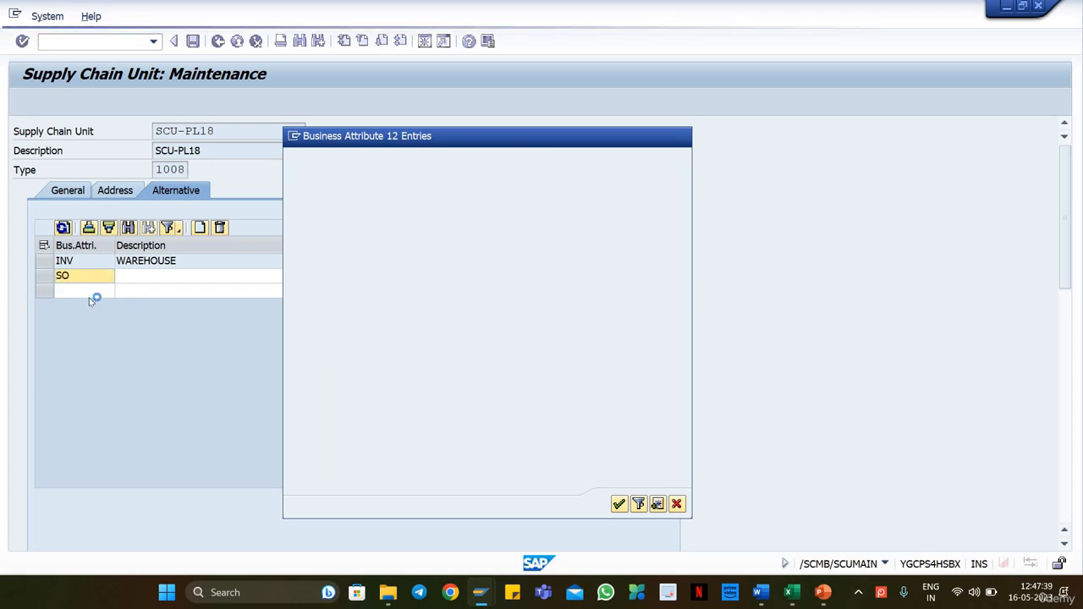
# Step: Assign business attribute RO (Goods Receipt Office) to the third role row from its list of possible values and save the supply chain unit
pyautogui.click(113, 292)
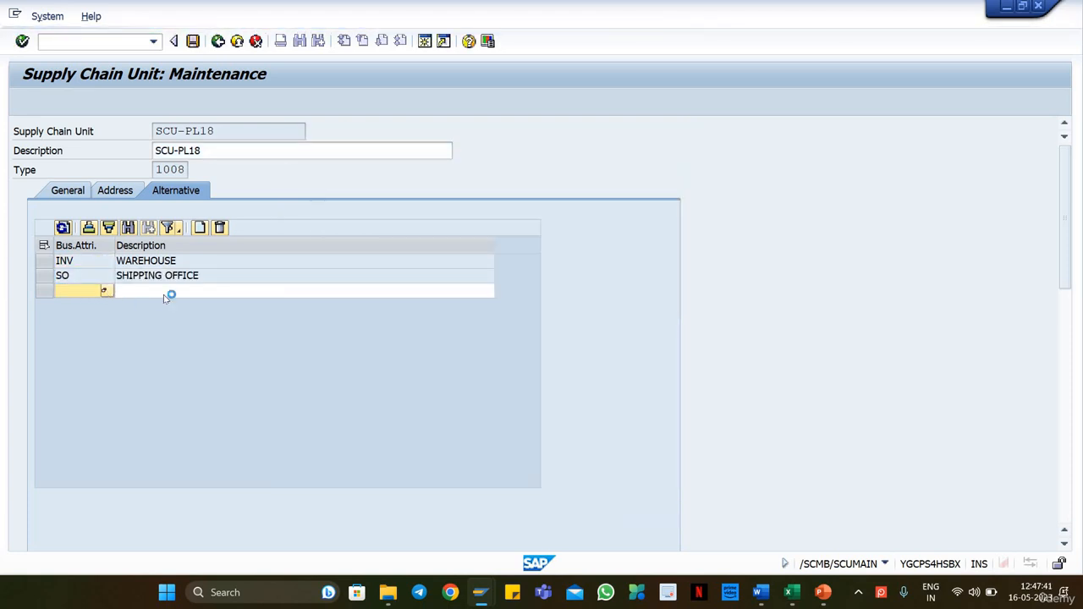
pyautogui.press('F4')
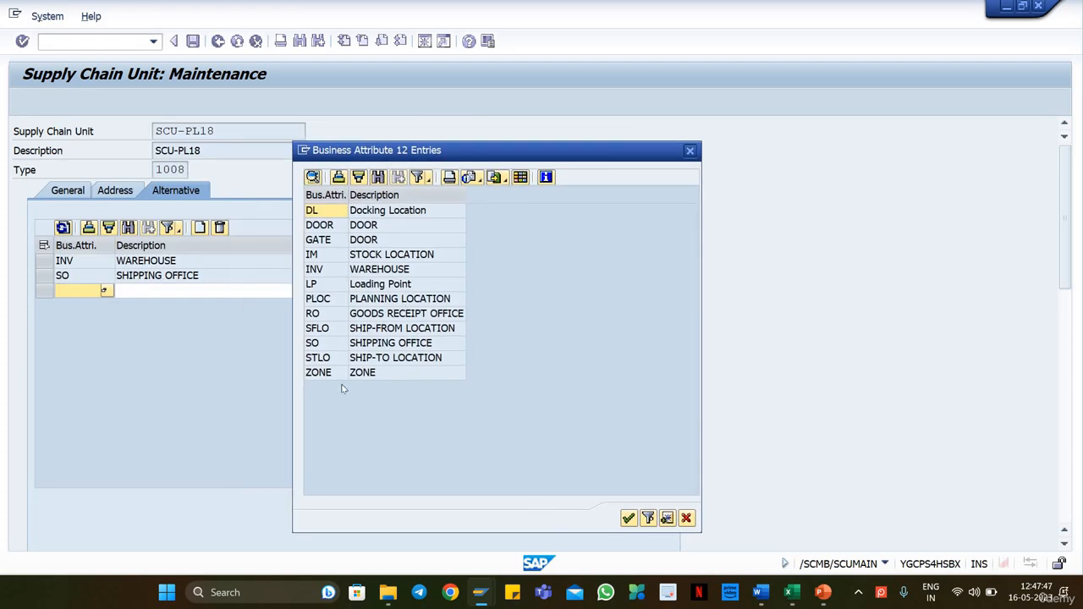
pyautogui.click(355, 313)
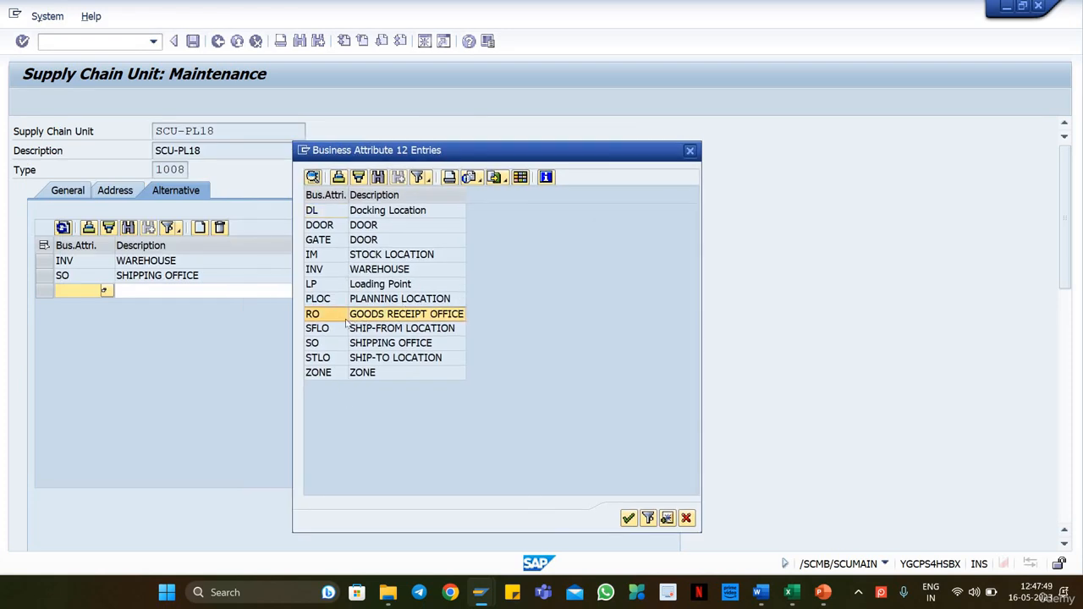
pyautogui.doubleClick(355, 319)
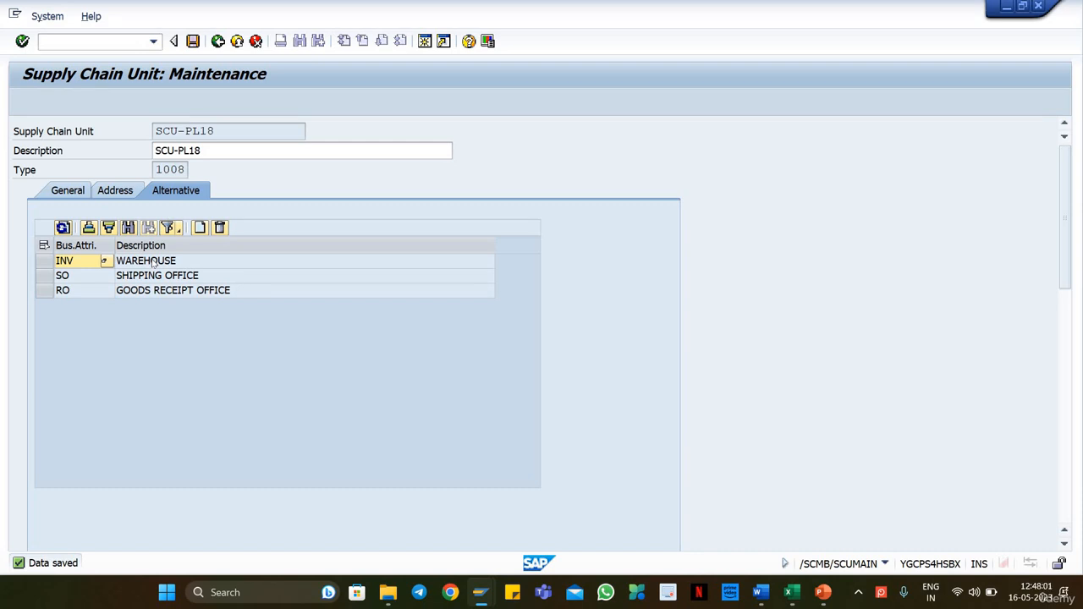
# Step: Check the three assigned business attributes of SCU-PL18 and return to the supply chain unit initial screen
pyautogui.click(157, 279)
pyautogui.click(156, 293)
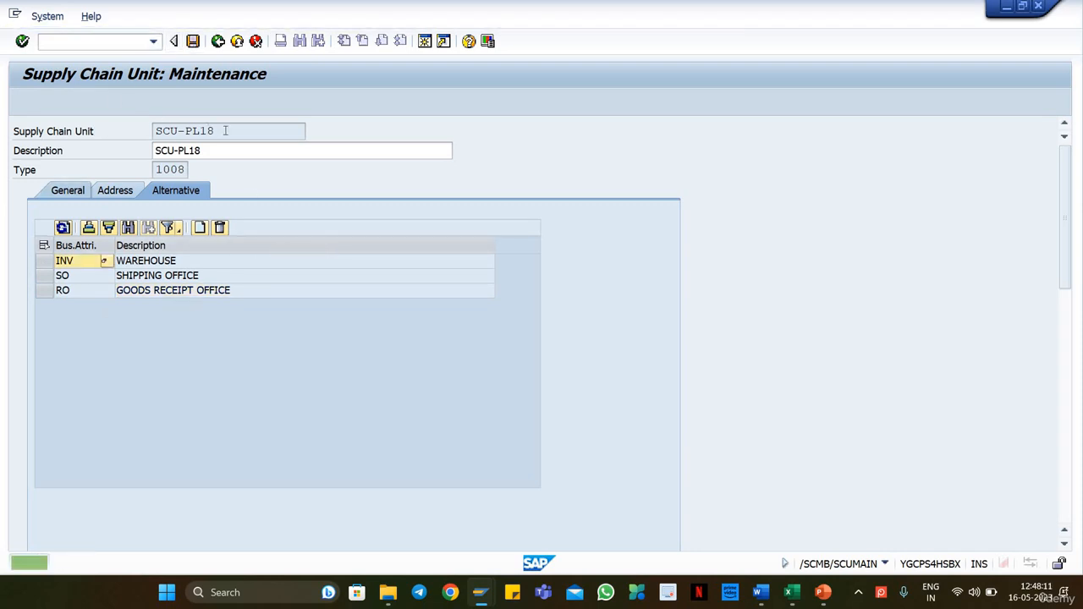
pyautogui.moveTo(227, 131); pyautogui.dragTo(159, 133)
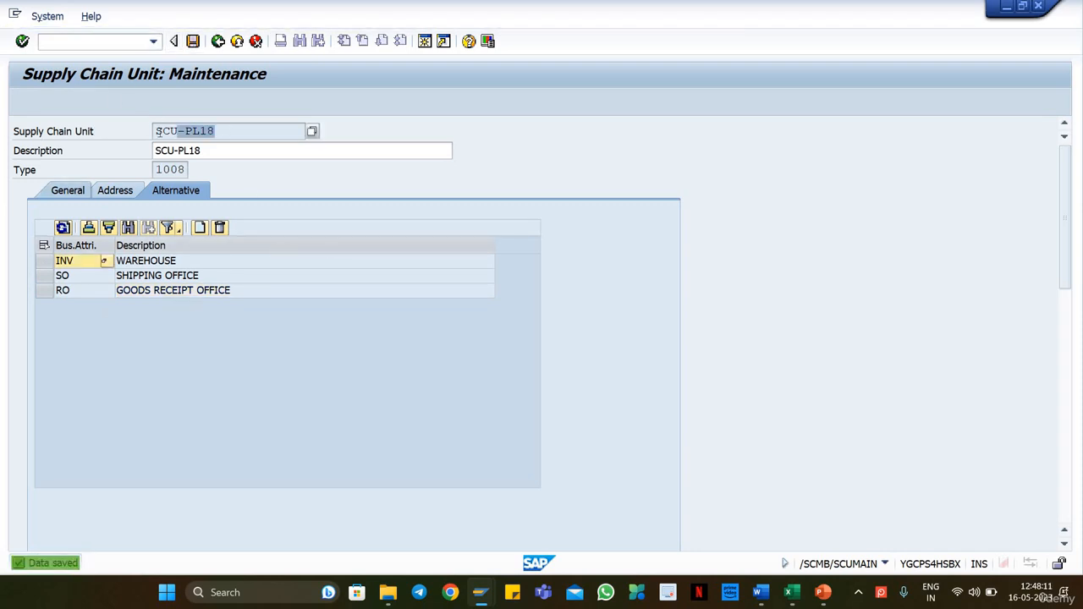
pyautogui.click(217, 41)
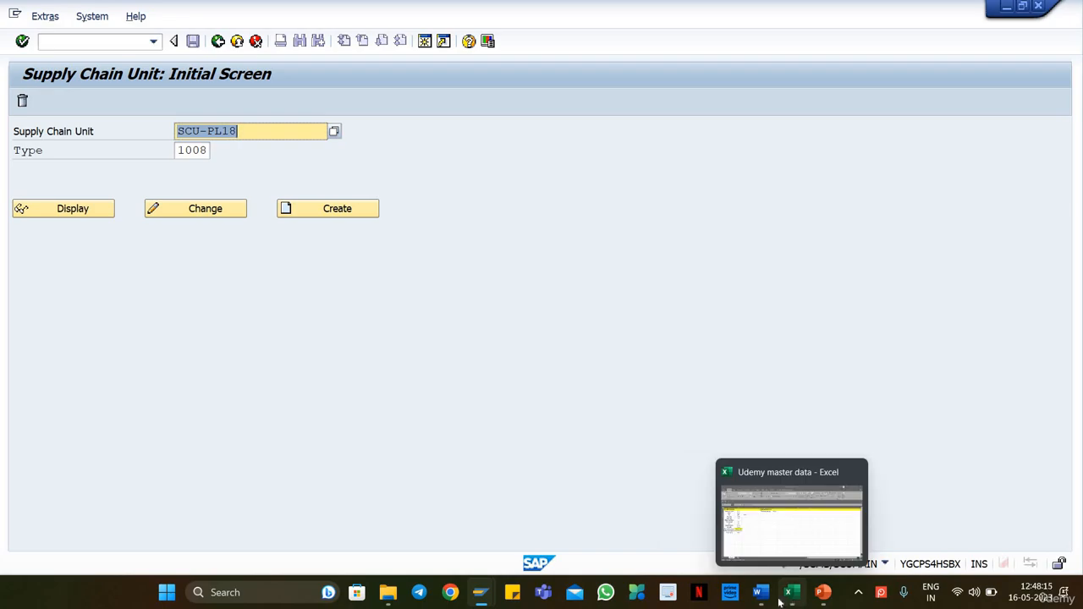
# Step: Review the org structure slide in the PowerPoint presentation of EWM introduction slides and switch back to SAP
pyautogui.click(822, 593)
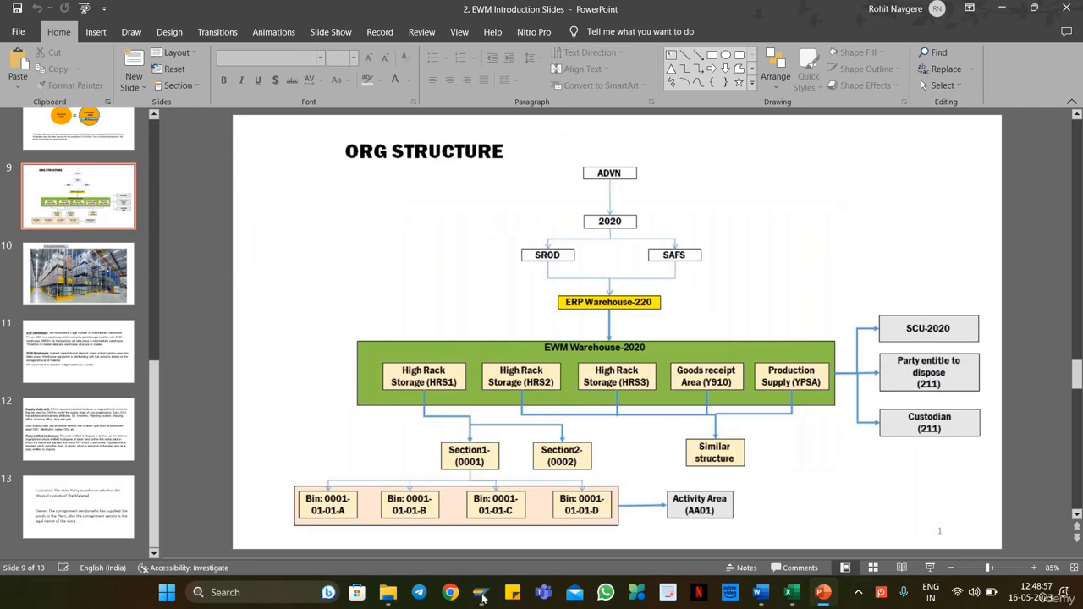
pyautogui.moveTo(480, 593)
pyautogui.click(605, 516)
# Step: Open the business partner transaction (BP) and start creating an organization
pyautogui.click(93, 42)
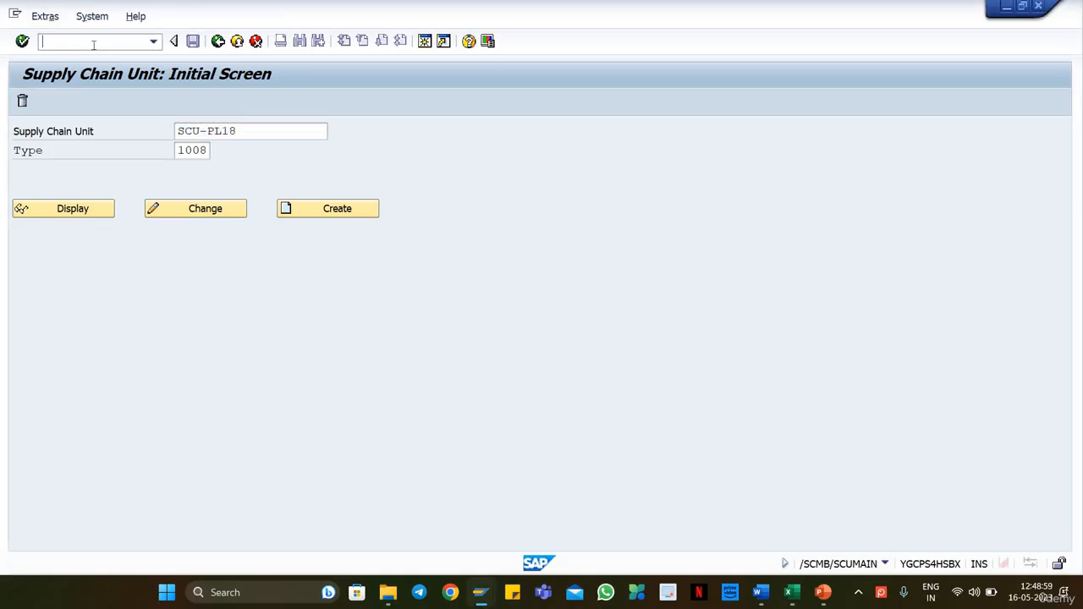
pyautogui.write('/nspro')
pyautogui.press('Return')
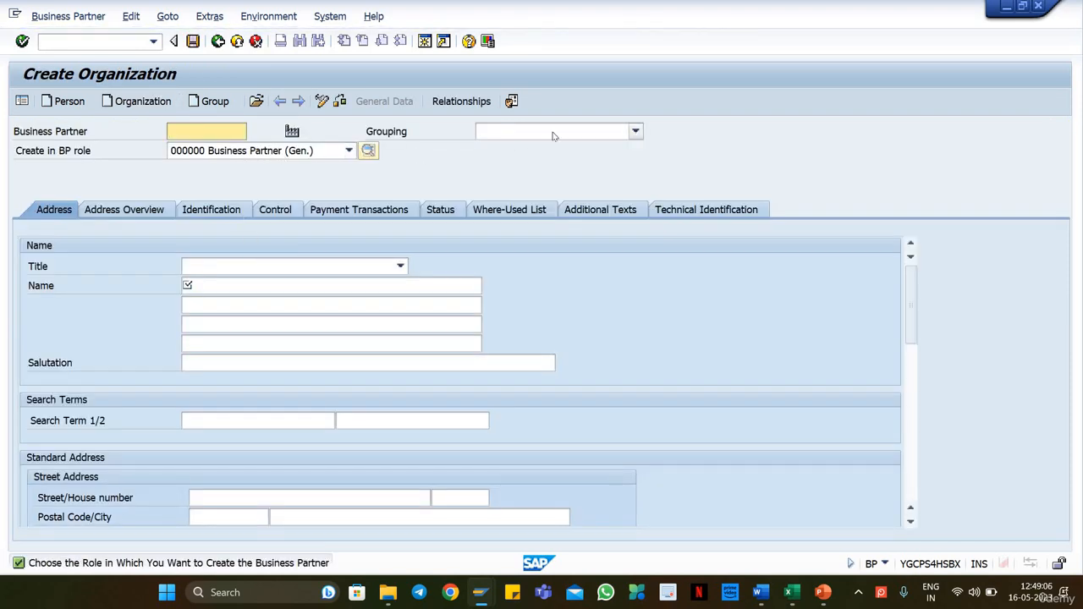
# Step: Set the grouping of the new organization to TBDV TB Domestic Vendors
pyautogui.click(555, 130)
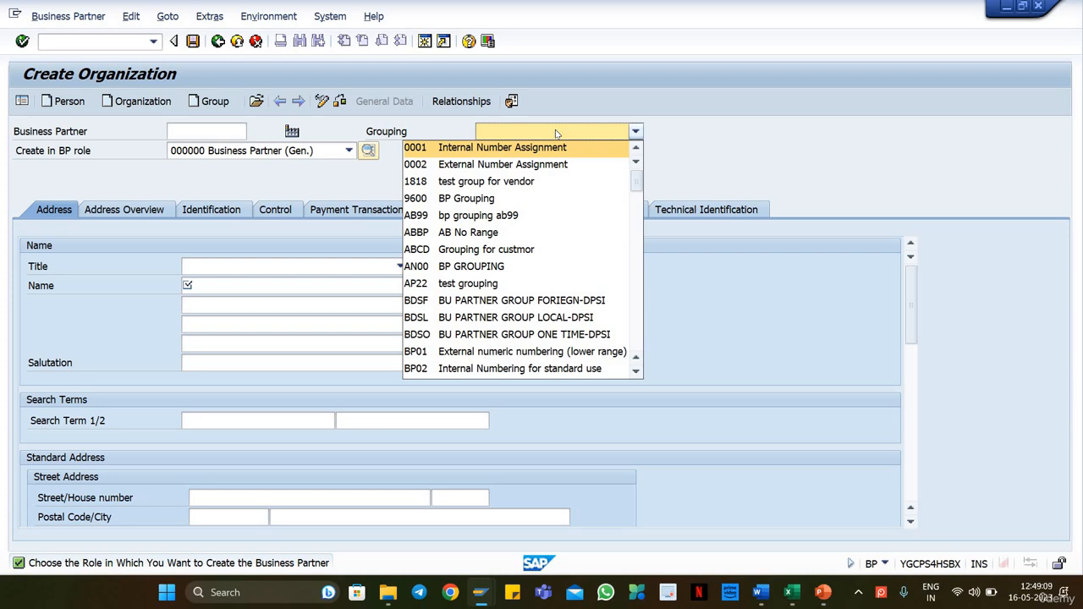
pyautogui.scroll(-2, 470, 327)
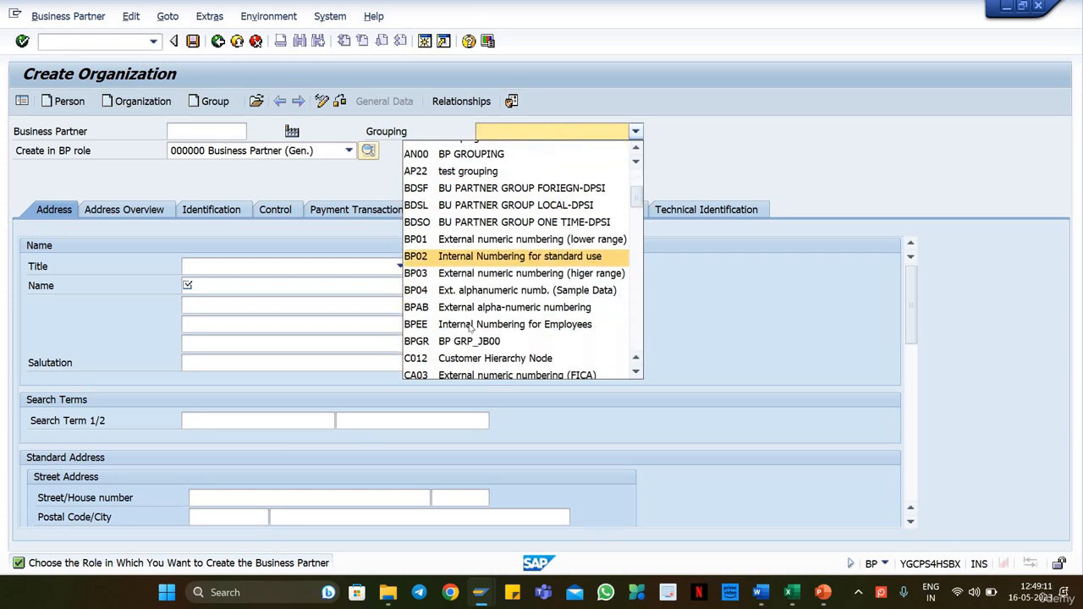
pyautogui.scroll(-5, 471, 327)
pyautogui.scroll(-5, 476, 317)
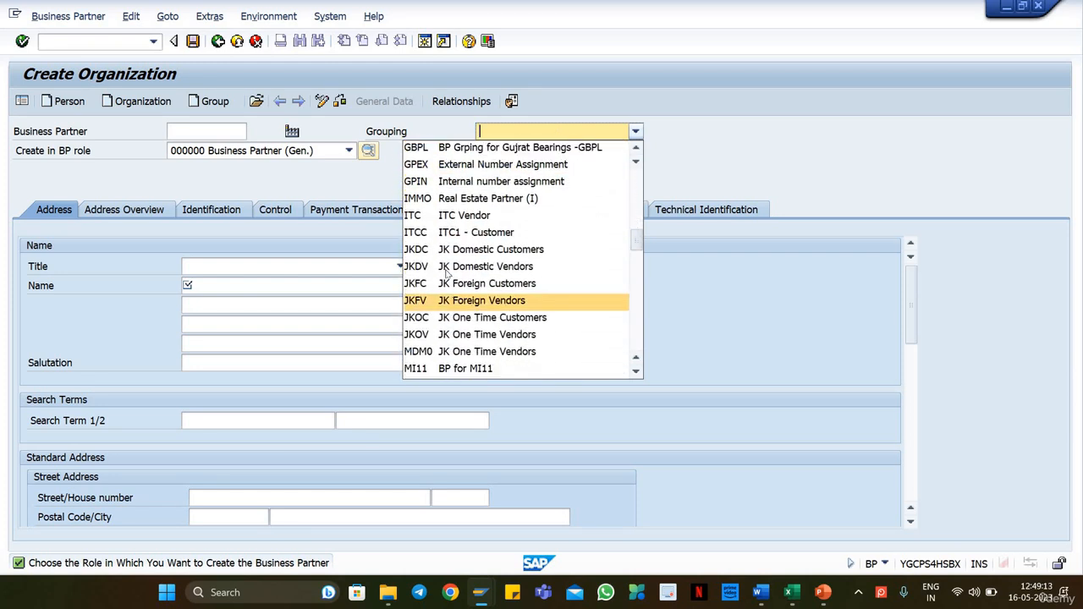
pyautogui.scroll(-6, 476, 327)
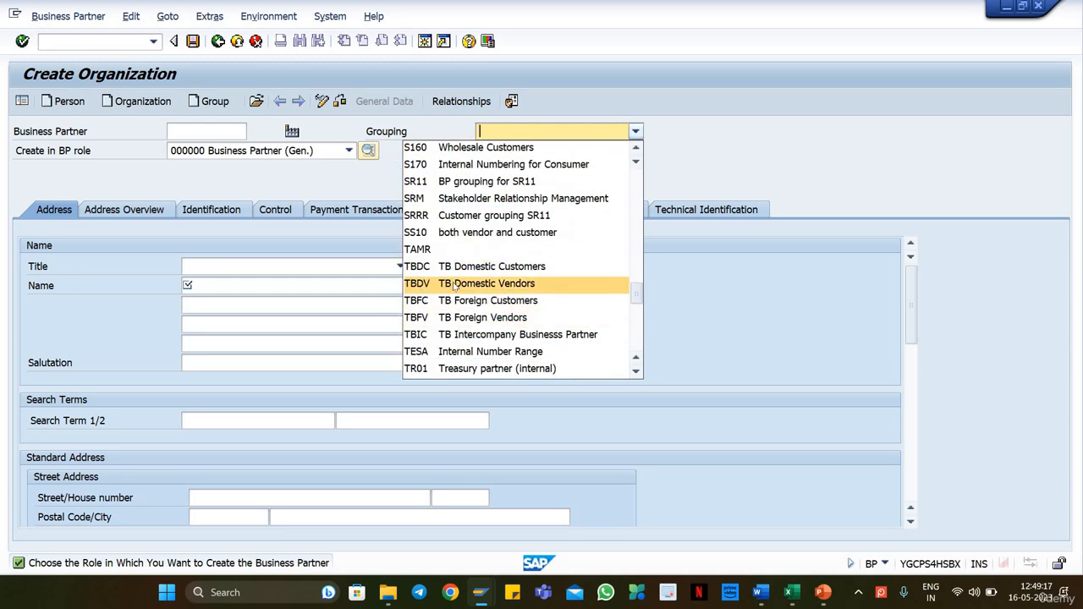
pyautogui.click(455, 287)
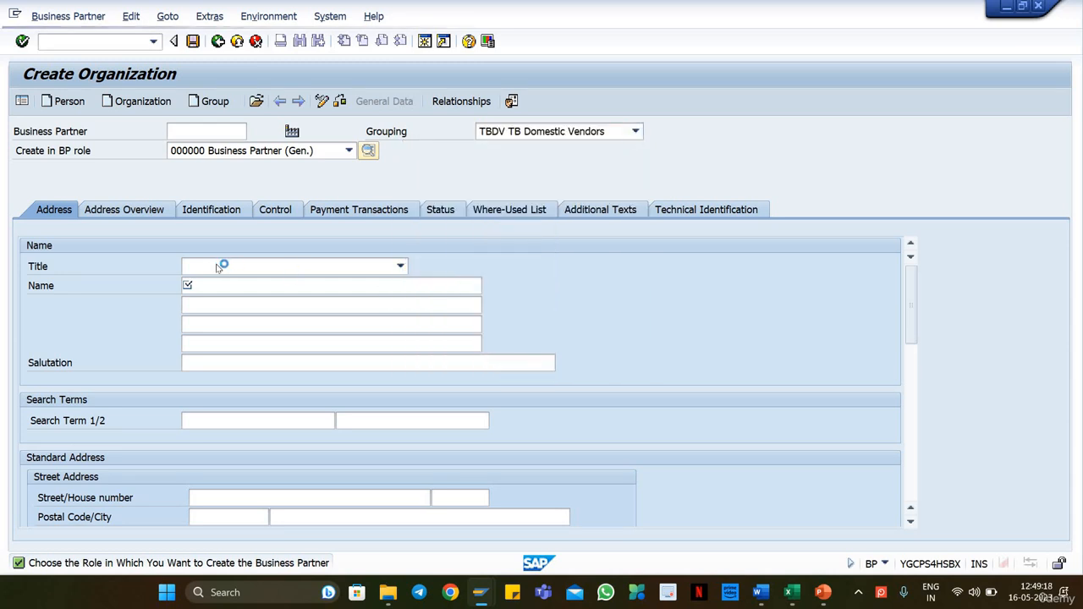
# Step: Set the organization's title to 0003 Company and its name to PL18 - PED
pyautogui.click(320, 266)
pyautogui.click(265, 284)
pyautogui.click(206, 285)
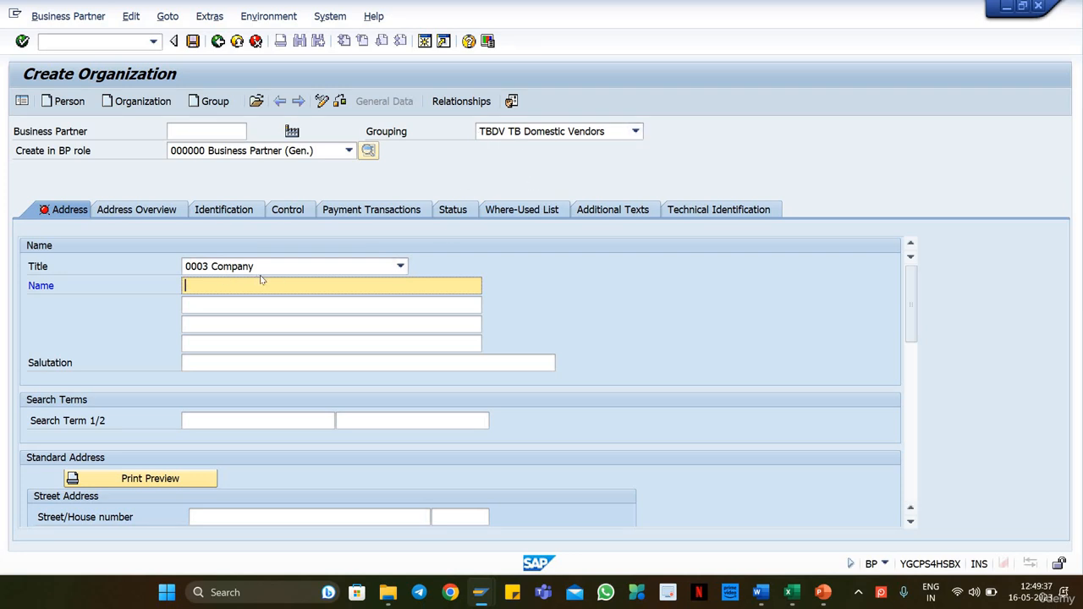
pyautogui.click(217, 286)
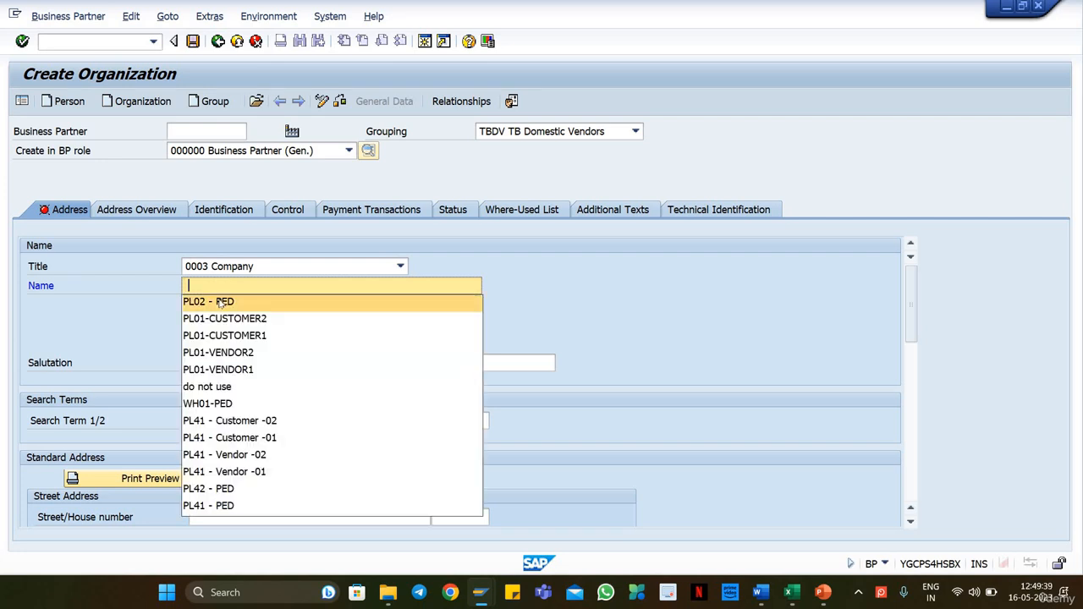
pyautogui.click(212, 302)
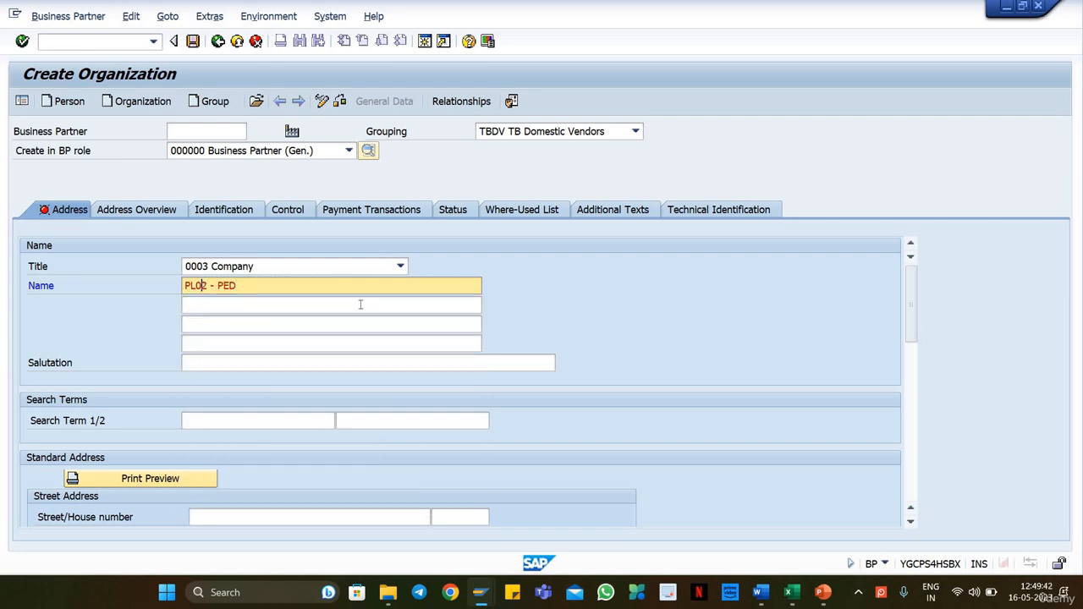
pyautogui.press('Delete')
pyautogui.press('BackSpace')
pyautogui.write('18')
# Step: Copy the name PL18 - PED into both search terms of the organization
pyautogui.hotkey('ctrl', 'a')
pyautogui.hotkey('ctrl', 'c')
pyautogui.click(193, 419)
pyautogui.hotkey('ctrl', 'v')
pyautogui.click(435, 421)
pyautogui.hotkey('ctrl', 'v')
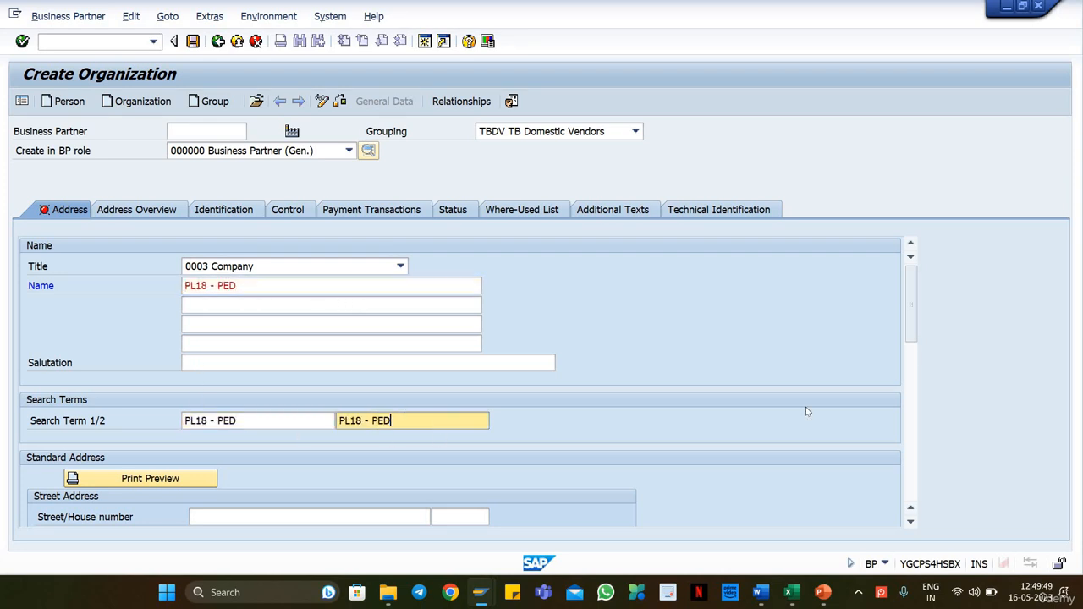
# Step: Fill in the organization's street address with the postal code, city Munich, country DE and region 01
pyautogui.scroll(-3, 295, 346)
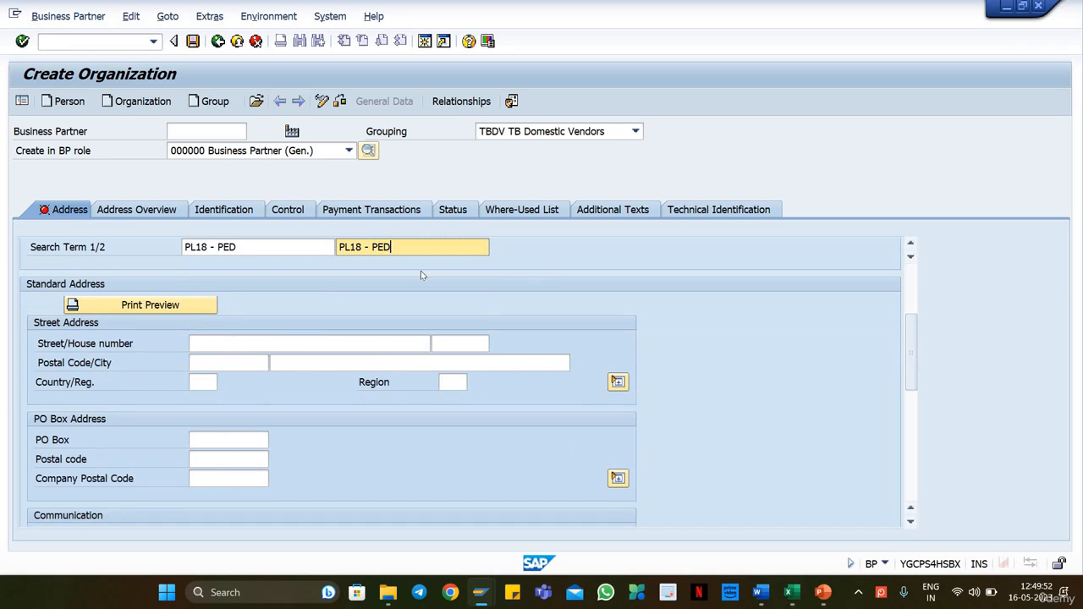
pyautogui.click(245, 343)
pyautogui.click(201, 364)
pyautogui.write('12345')
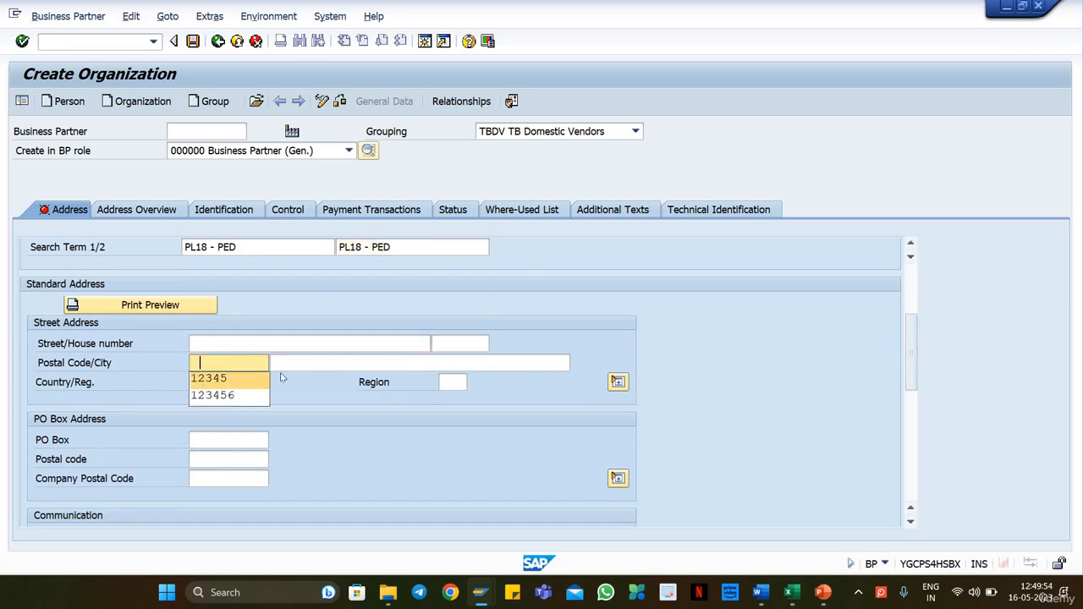
pyautogui.press('Tab')
pyautogui.write('Munich')
pyautogui.click(206, 383)
pyautogui.write('de')
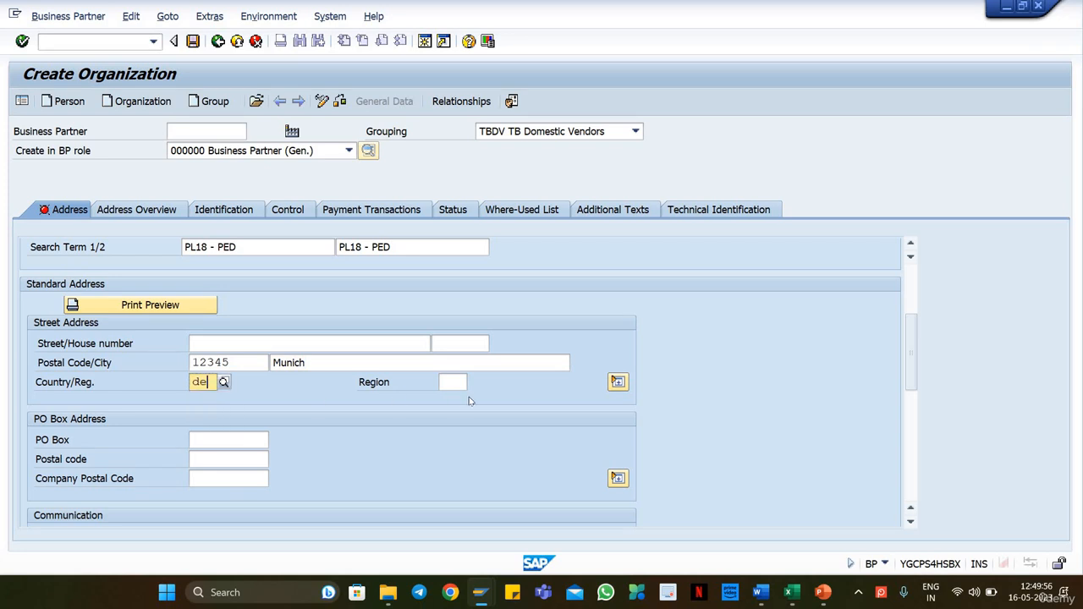
pyautogui.click(453, 381)
pyautogui.write('01')
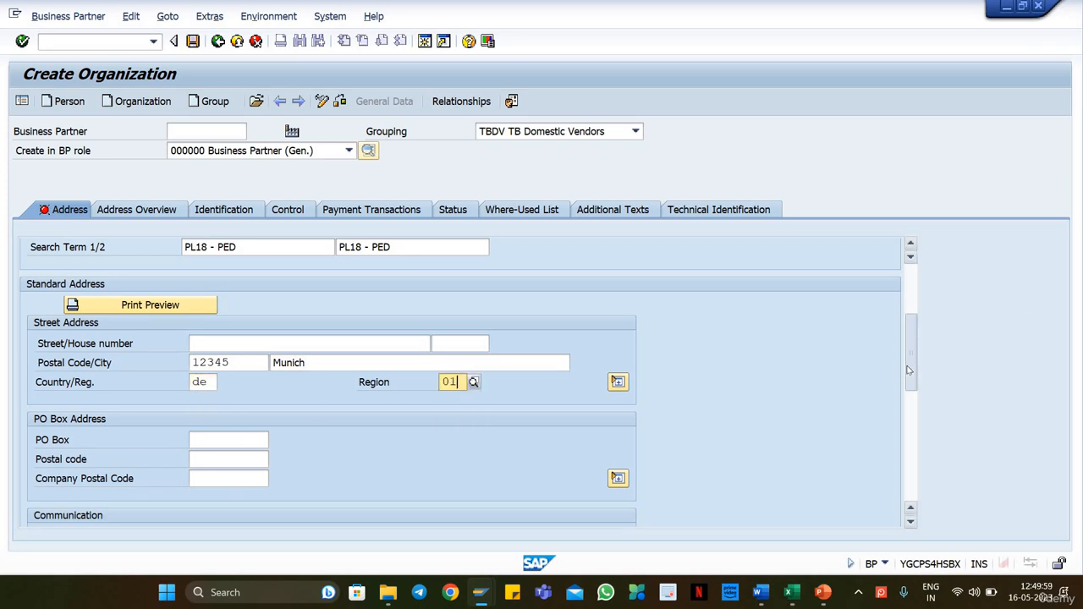
# Step: Set the organization's communication language to EN English and save the business partner
pyautogui.scroll(-3, 909, 340)
pyautogui.click(256, 384)
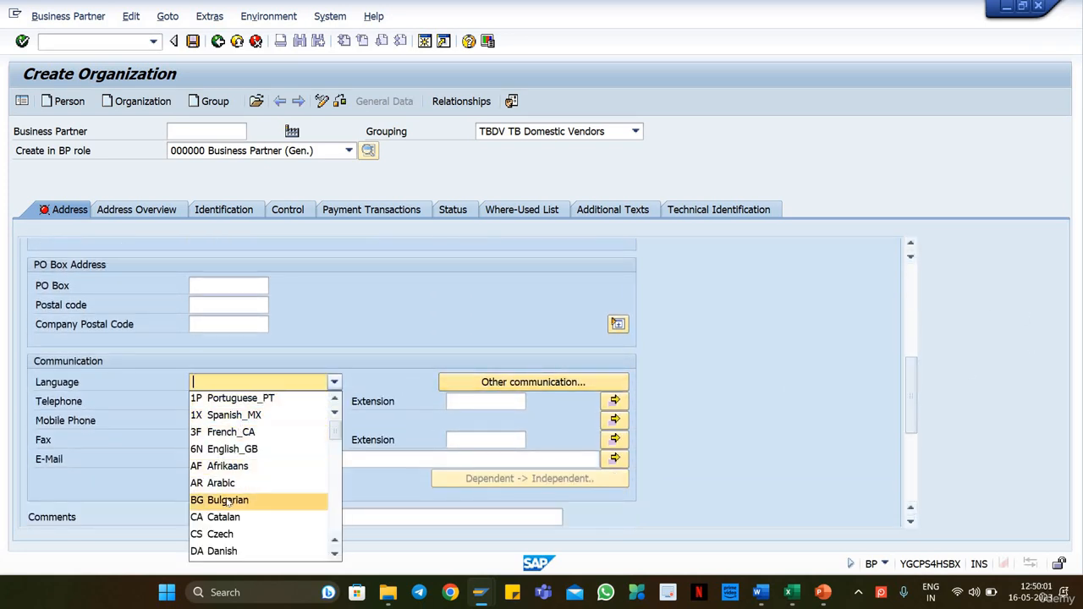
pyautogui.write('en')
pyautogui.press('Return')
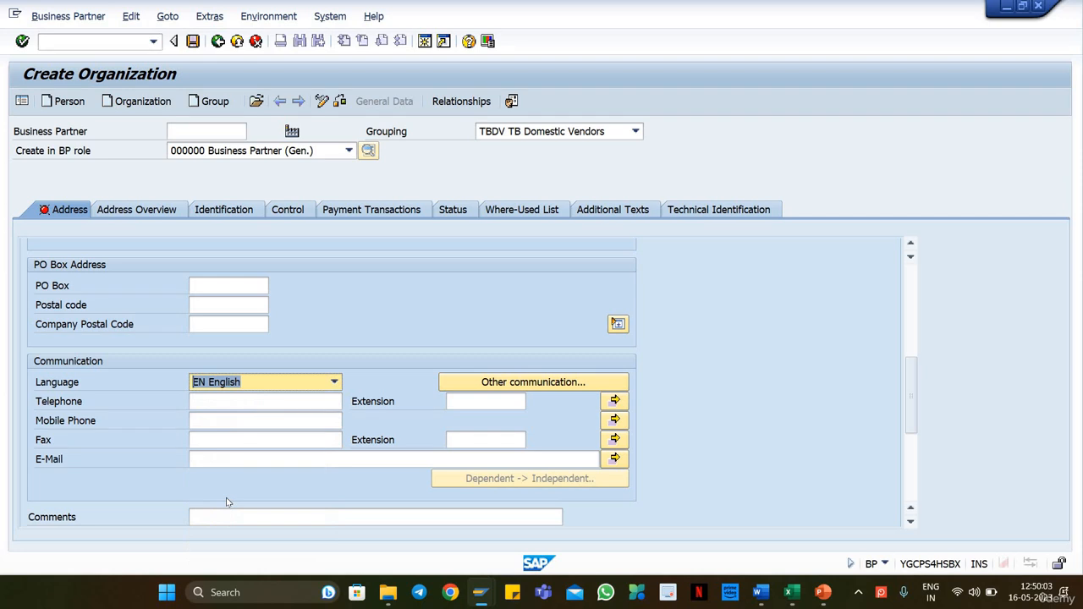
pyautogui.scroll(3, 220, 479)
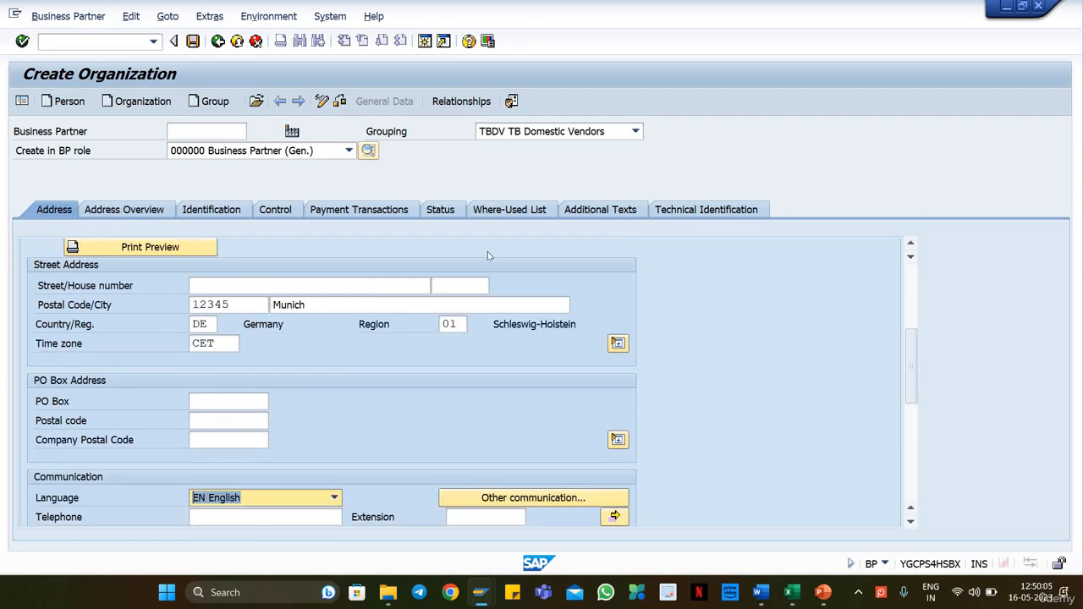
pyautogui.scroll(5, 911, 357)
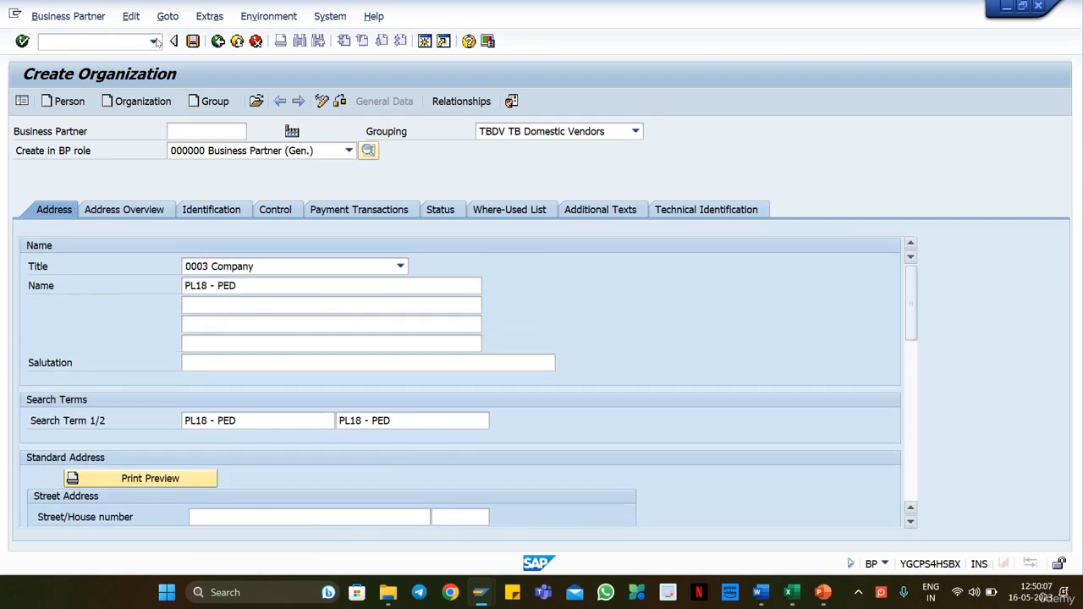
pyautogui.click(192, 41)
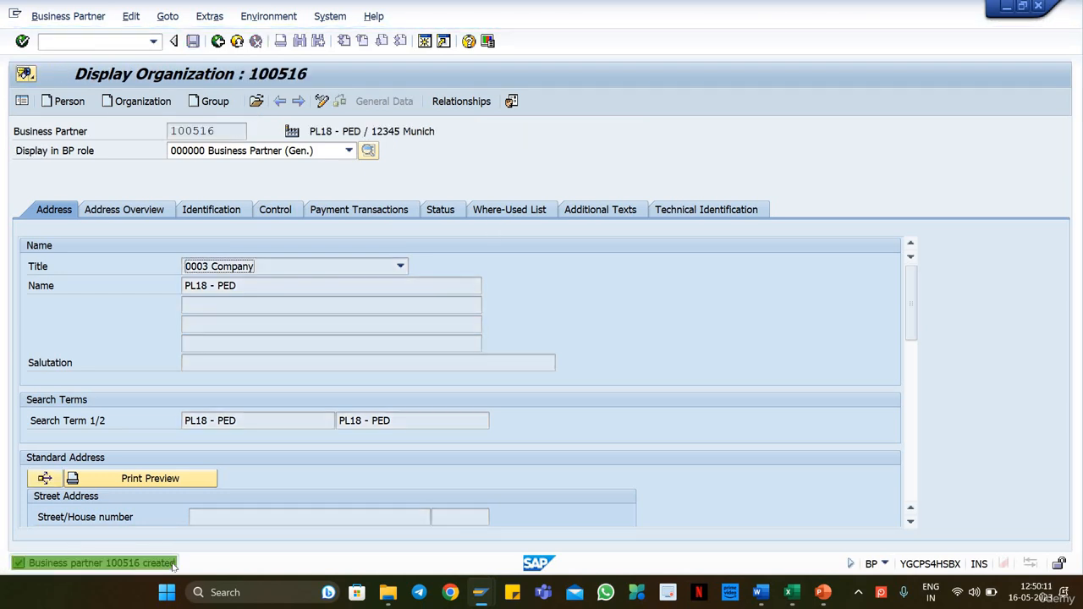
# Step: Copy the new business partner's number from the details of the creation message and switch to the Udemy master data workbook in Excel
pyautogui.click(398, 213)
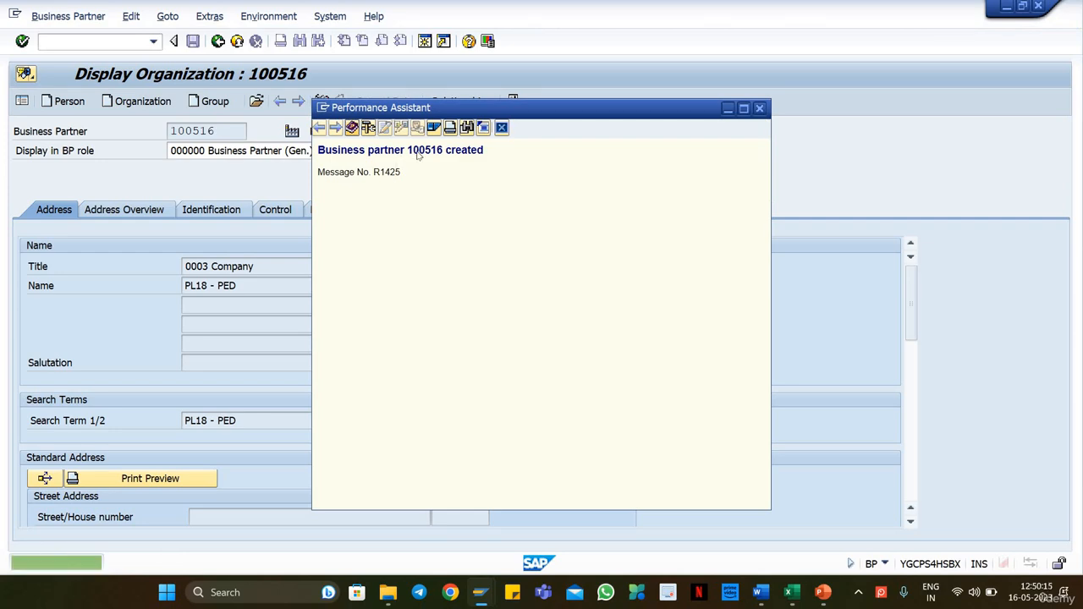
pyautogui.doubleClick(425, 150)
pyautogui.click(790, 592)
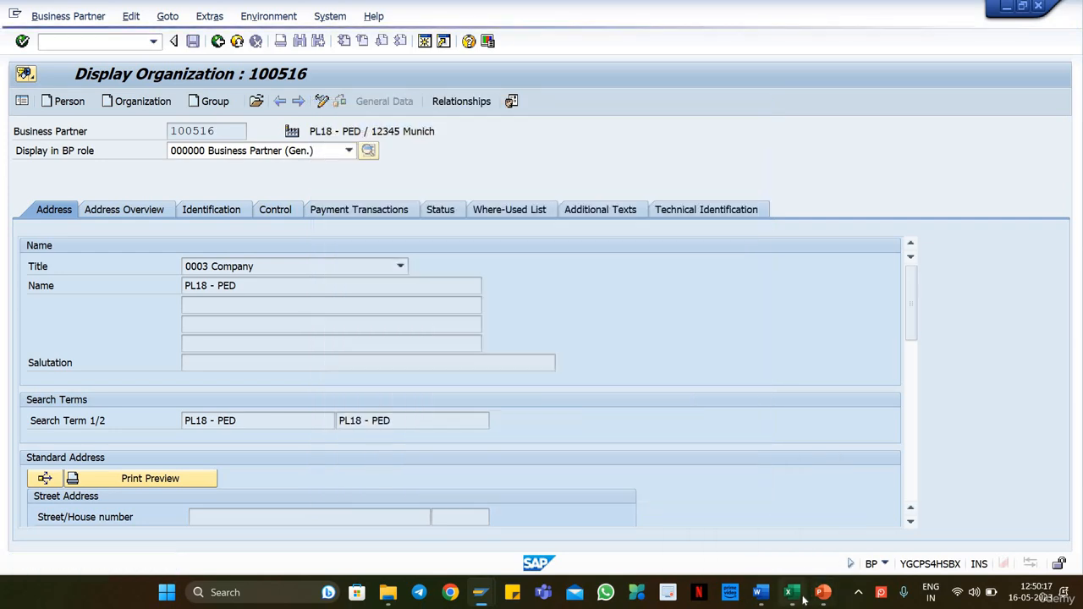
pyautogui.click(83, 372)
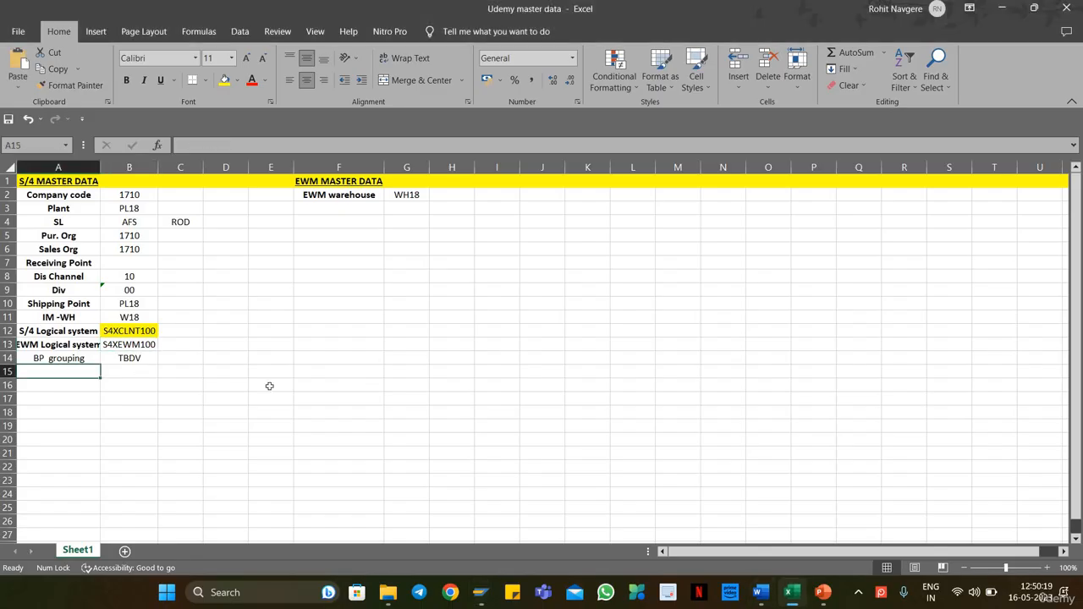
pyautogui.hotkey('ctrl', 'v')
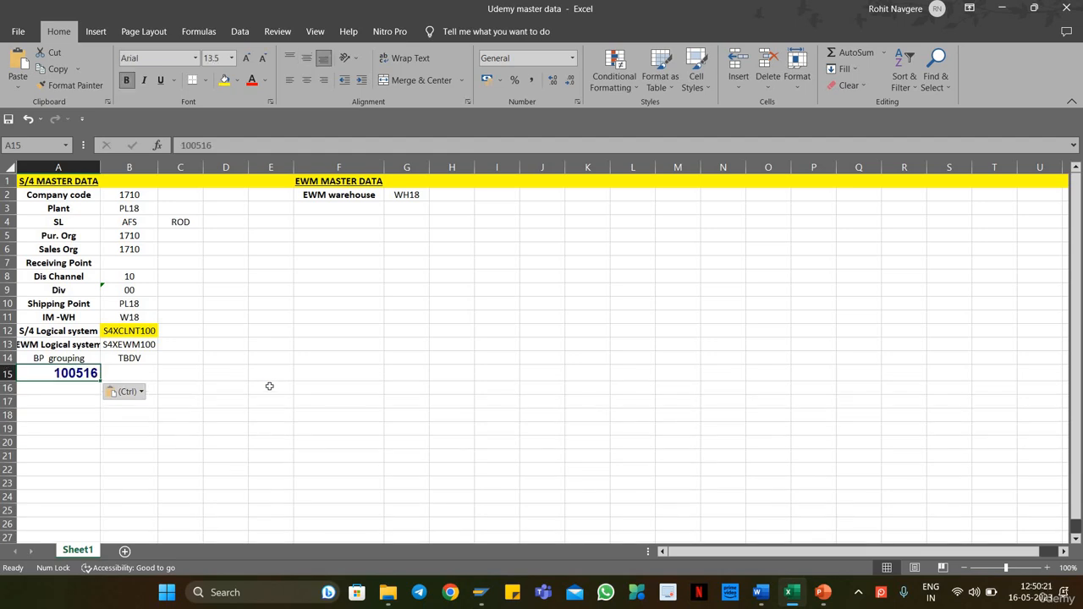
pyautogui.hotkey('ctrl', 'z')
# Step: Paste the business partner number into cell B15 with matching destination formatting and switch back to SAP
pyautogui.press('Right')
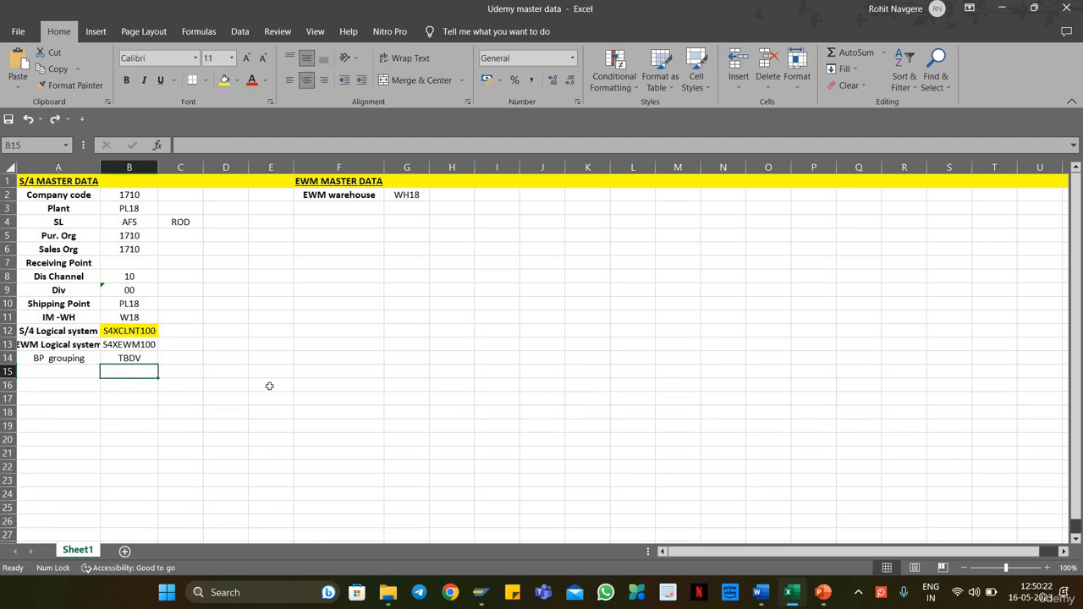
pyautogui.rightClick(131, 379)
pyautogui.click(182, 108)
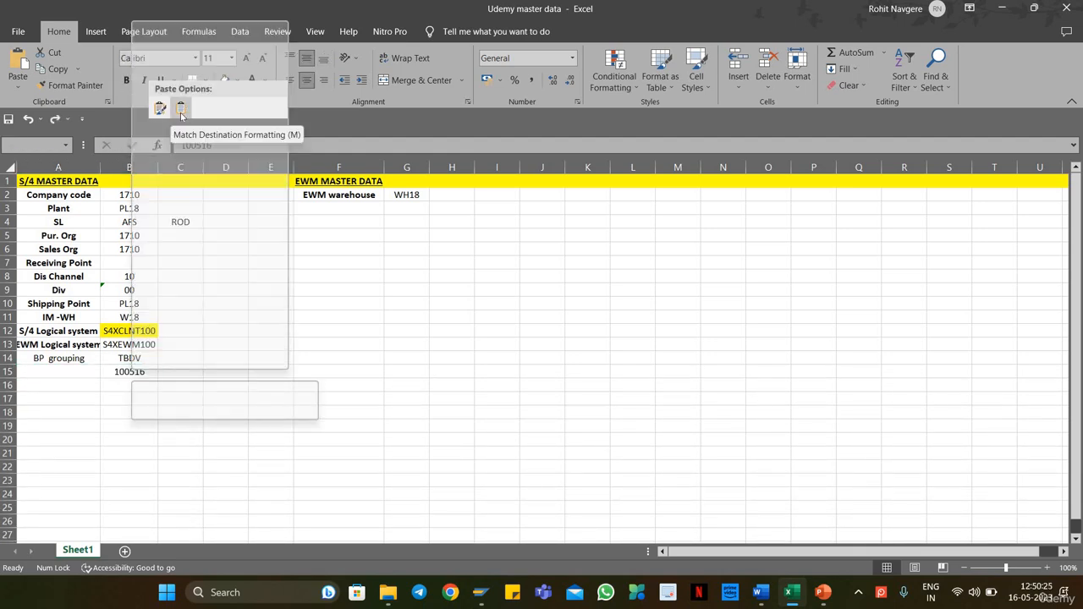
pyautogui.click(480, 592)
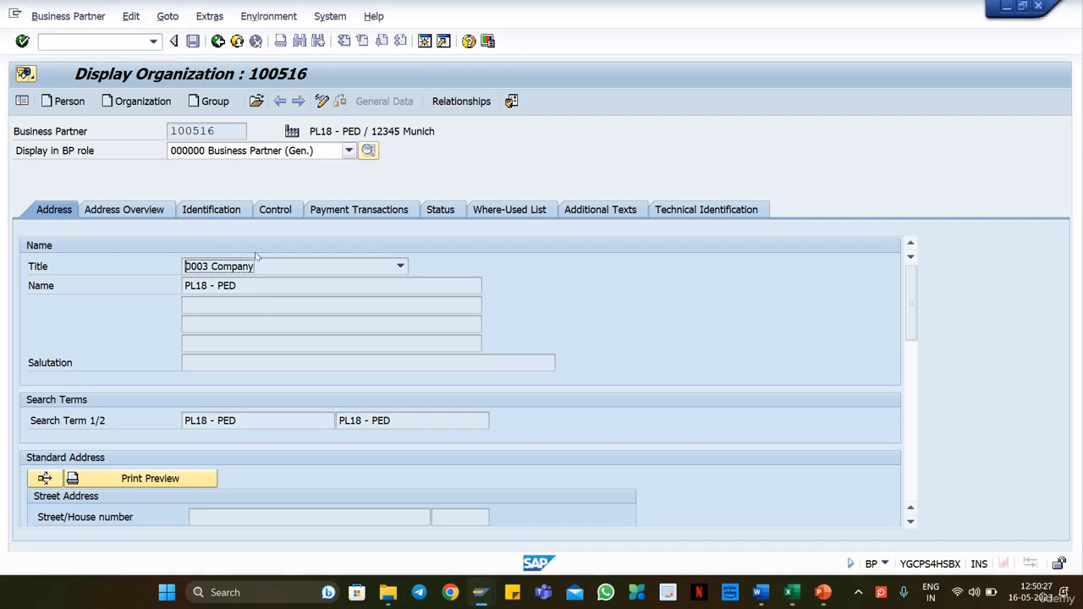
# Step: Copy the organization name PL18 - PED into cell A15 of the Udemy master data workbook in Excel
pyautogui.moveTo(248, 287); pyautogui.dragTo(172, 287)
pyautogui.hotkey('alt', 'Tab')
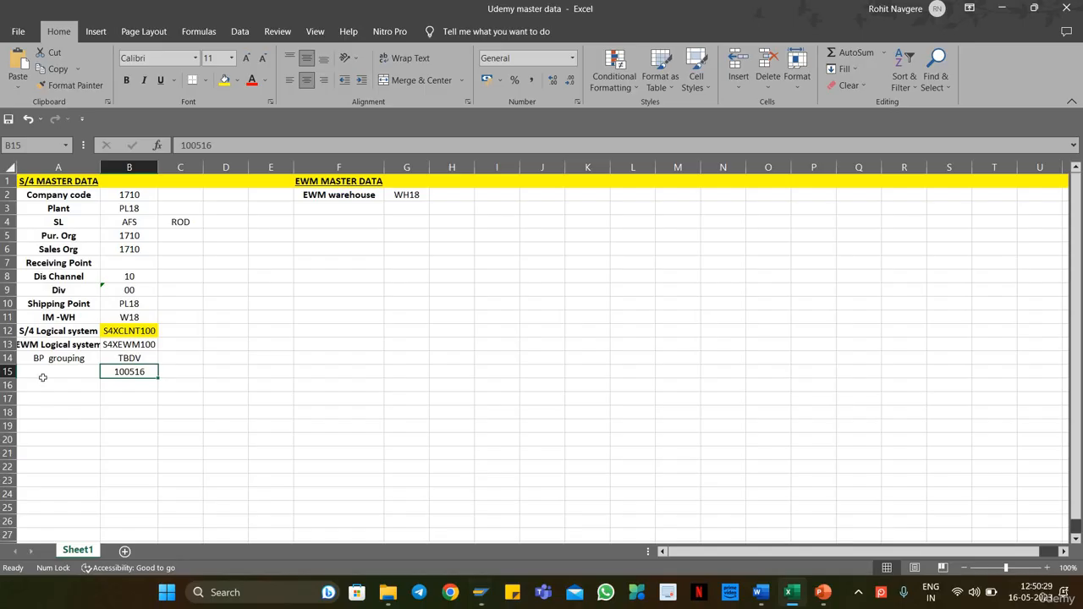
pyautogui.click(55, 371)
pyautogui.rightClick(55, 375)
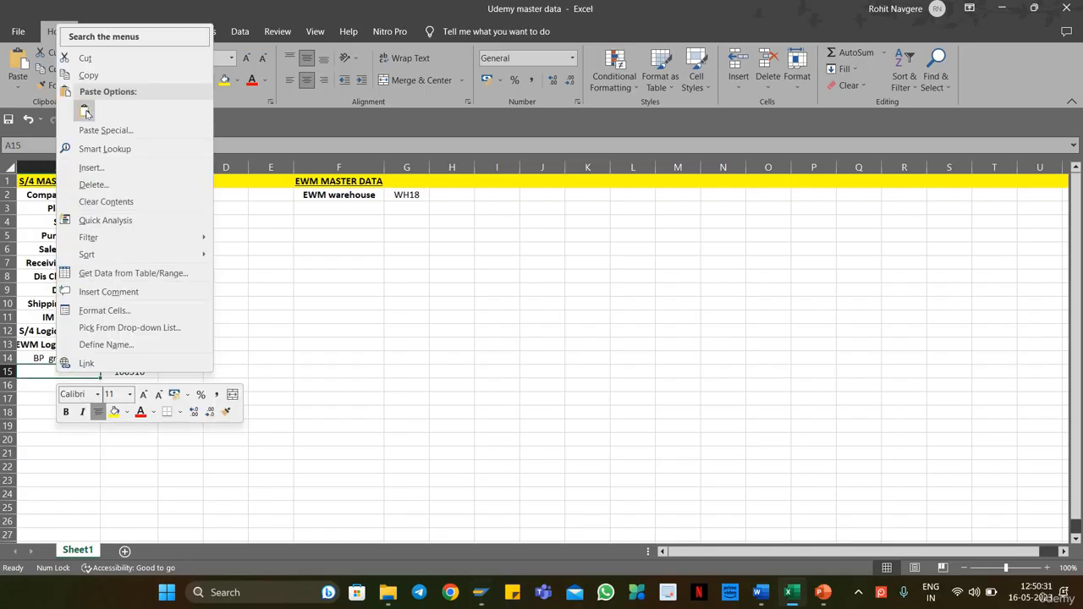
pyautogui.click(87, 109)
# Step: Save the master data workbook and switch back to SAP
pyautogui.click(406, 357)
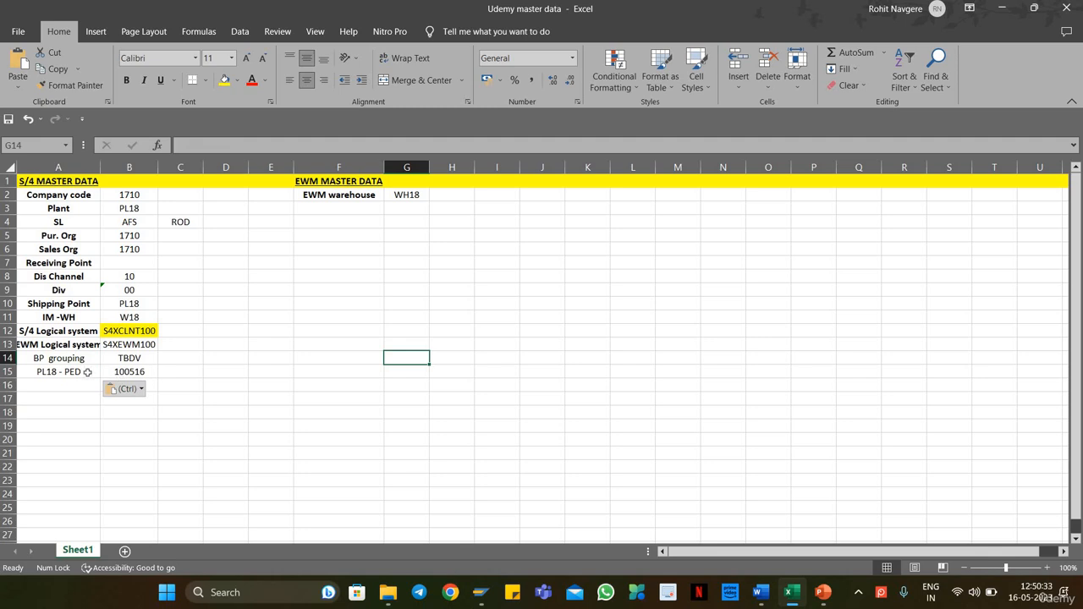
pyautogui.click(129, 371)
pyautogui.hotkey('ctrl', 's')
pyautogui.hotkey('alt', 'Tab')
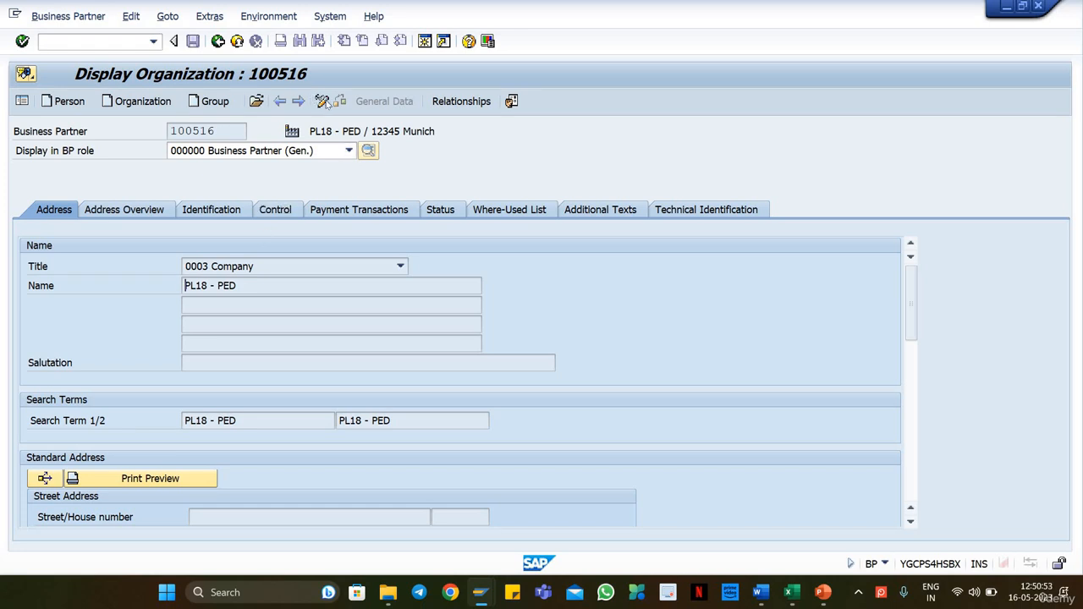
# Step: Put business partner PL18 - PED in change mode and add the role FLVN01 Supplier
pyautogui.click(319, 100)
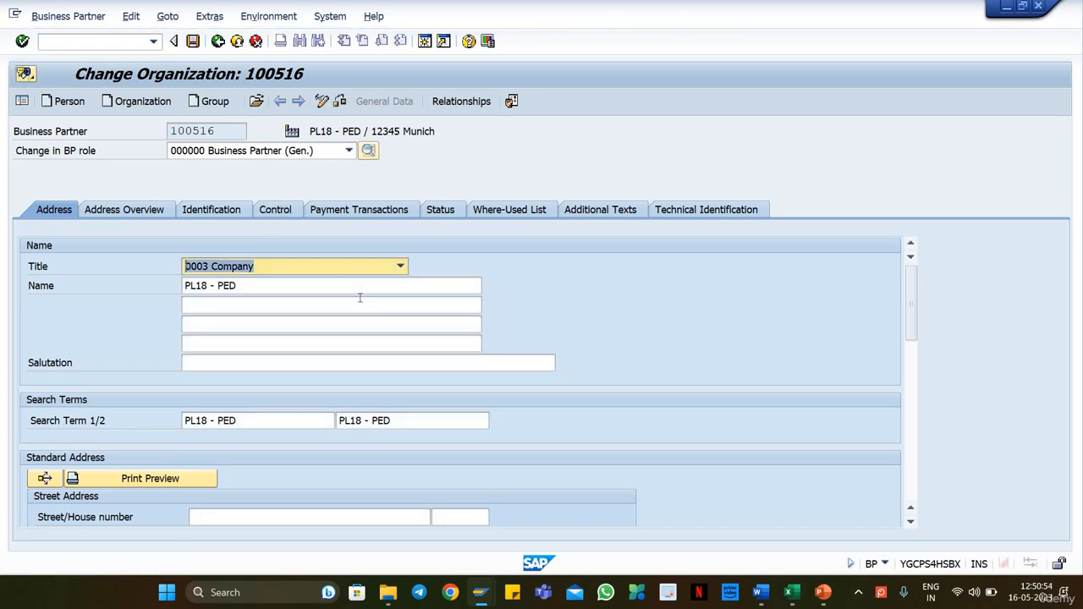
pyautogui.click(310, 153)
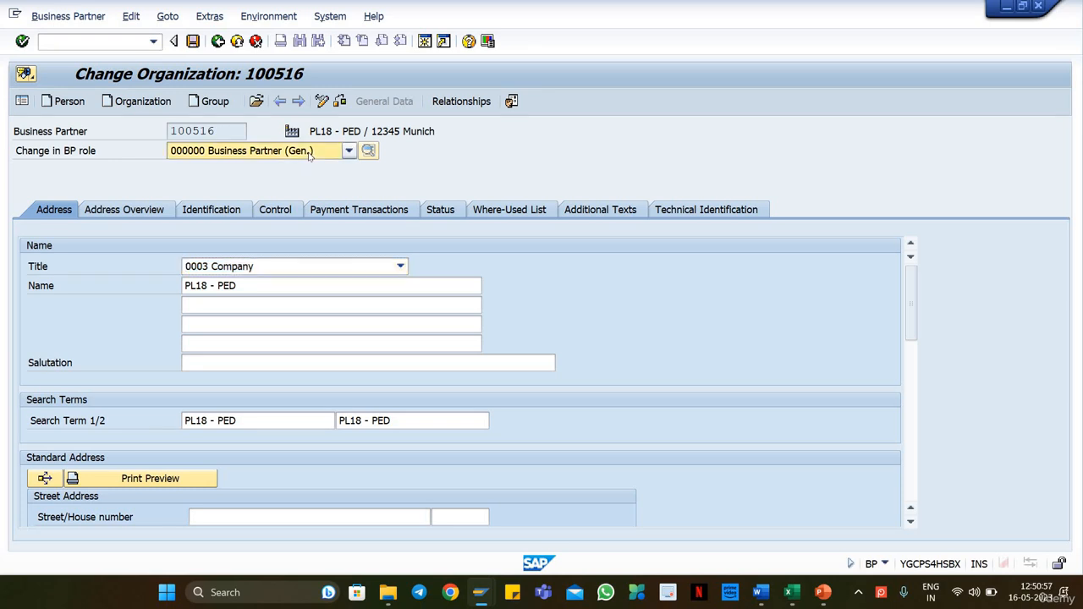
pyautogui.write('flvn01')
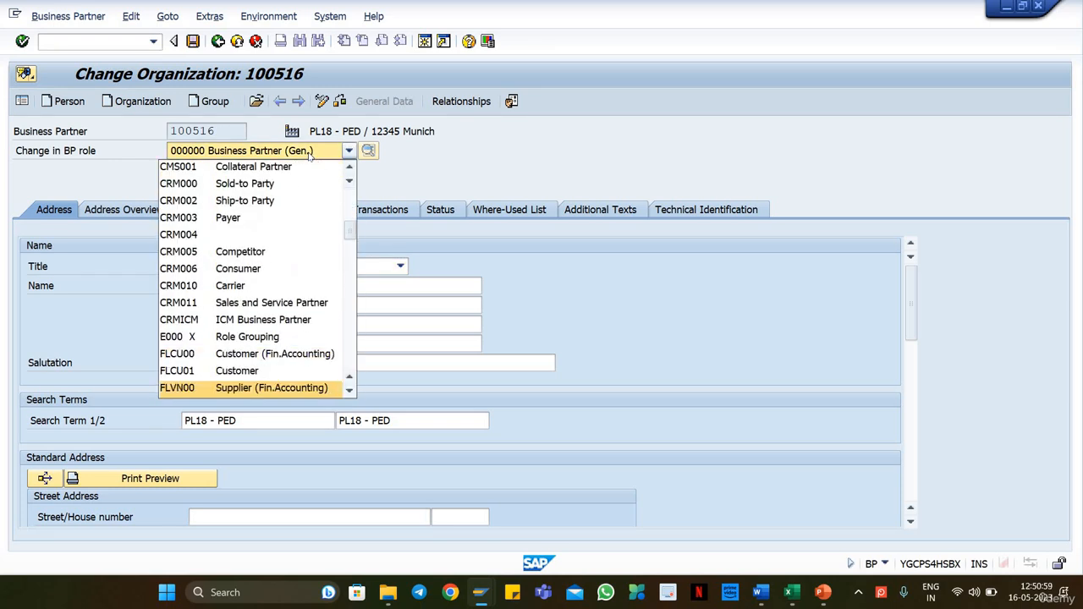
pyautogui.press('Return')
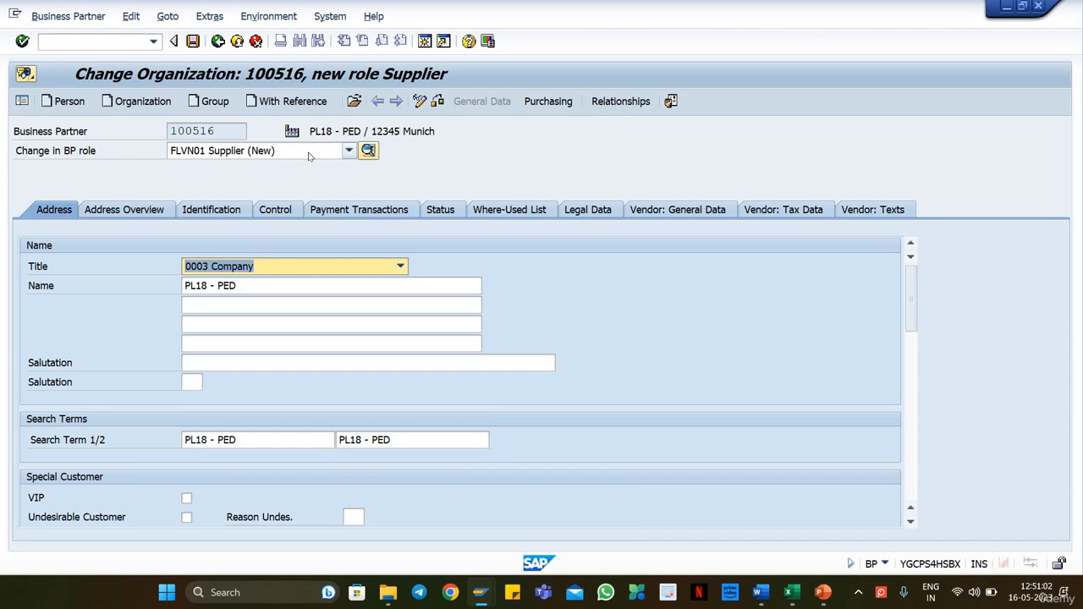
# Step: Set the plant to PL18 in the vendor general data, checking the plant code against the Excel workbook
pyautogui.click(697, 216)
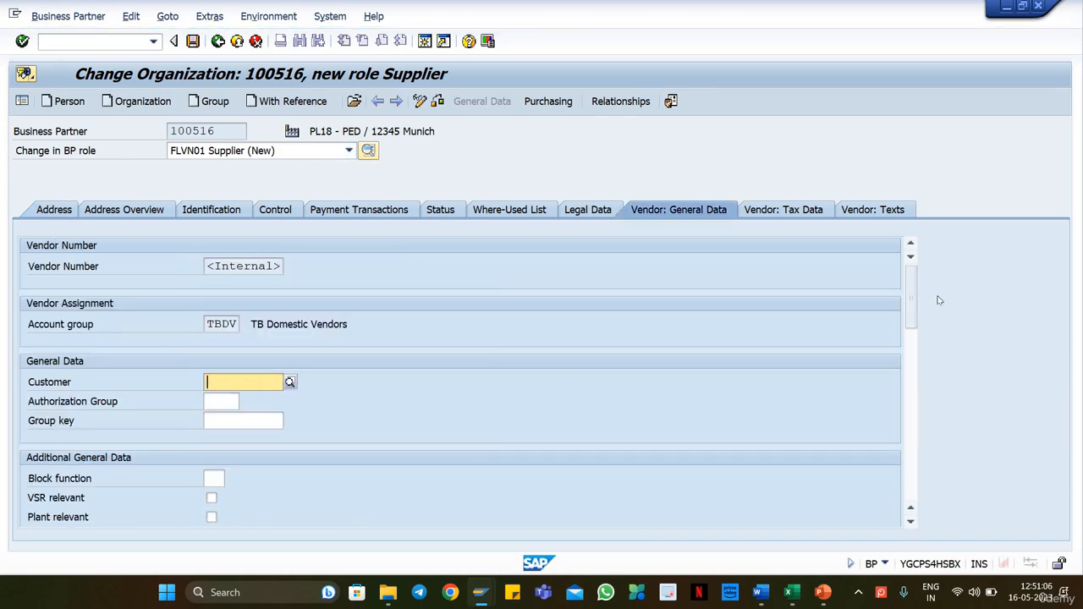
pyautogui.scroll(-3, 575, 381)
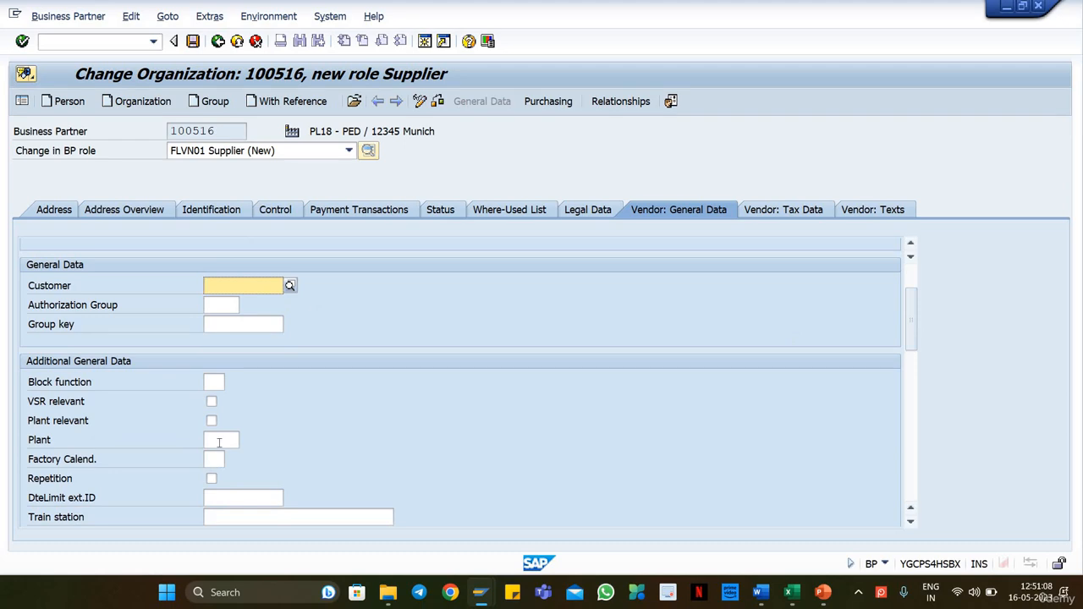
pyautogui.click(218, 442)
pyautogui.write('pl18')
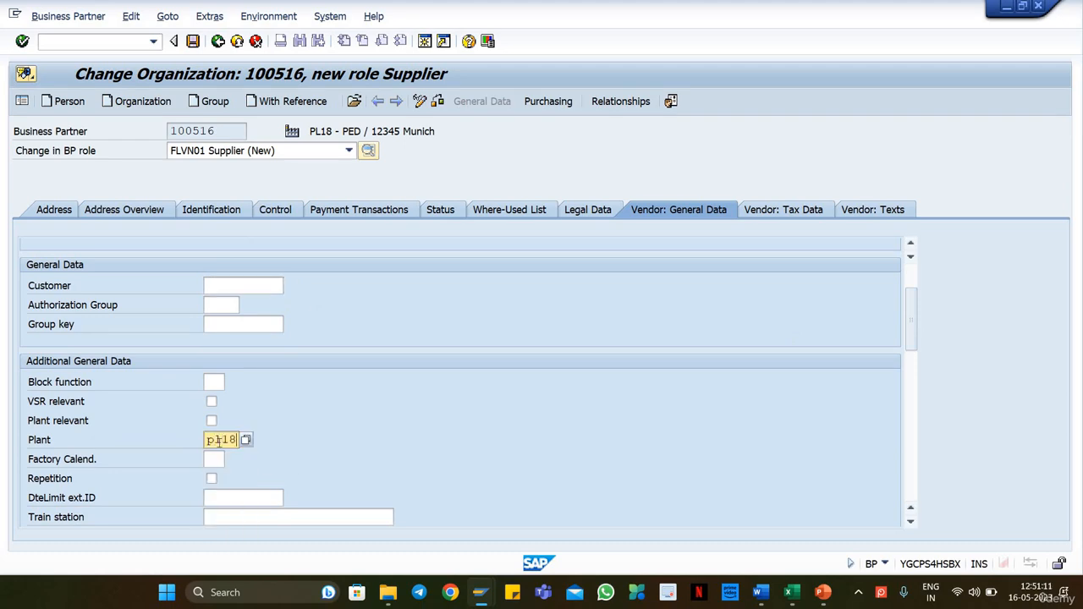
pyautogui.hotkey('alt', 'Tab')
pyautogui.click(126, 308)
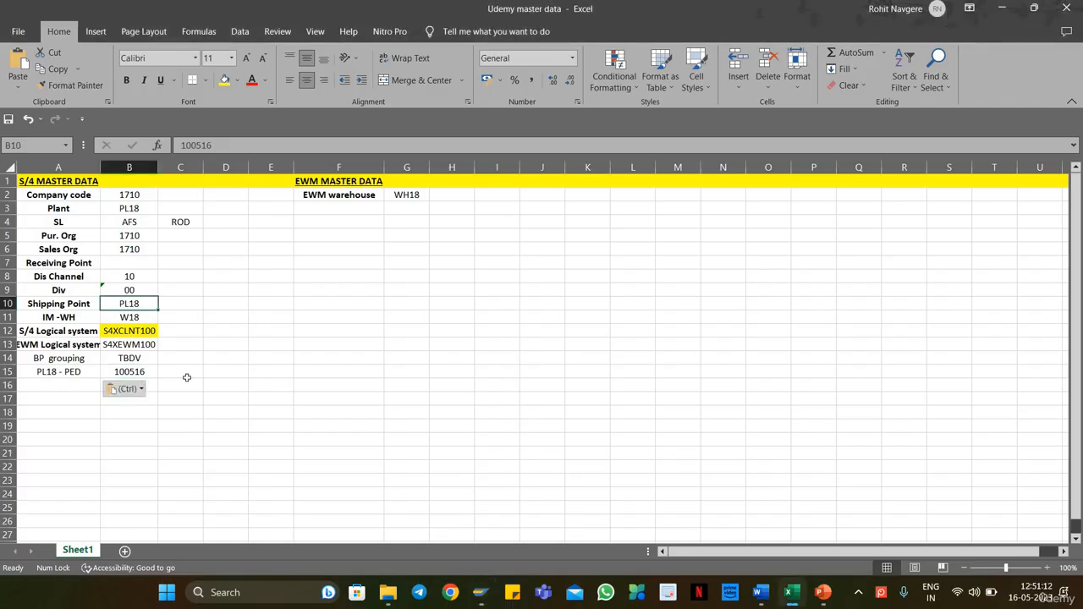
pyautogui.click(125, 211)
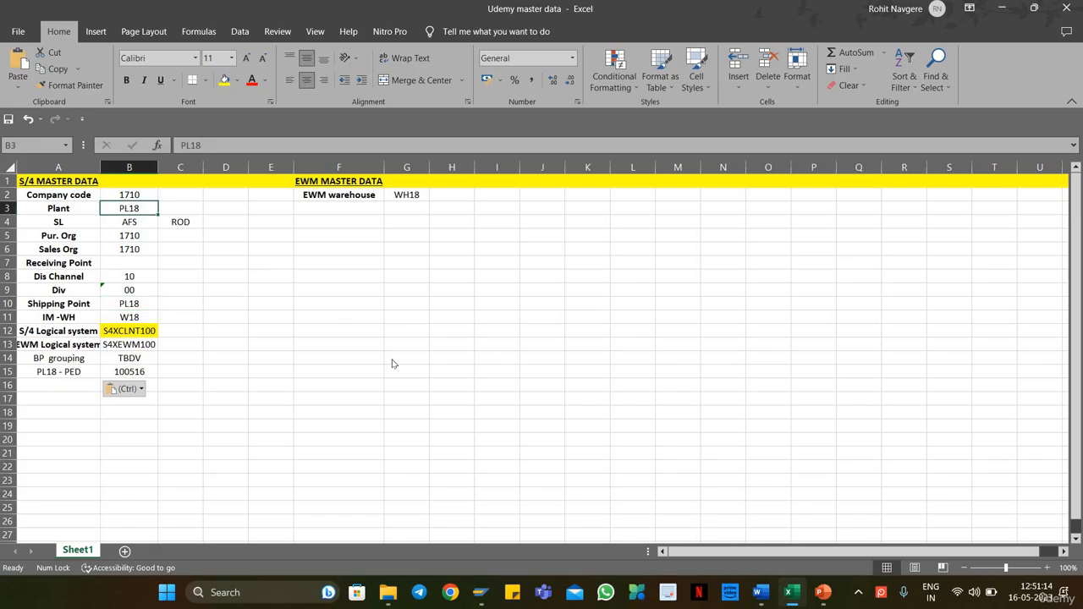
pyautogui.hotkey('alt', 'Tab')
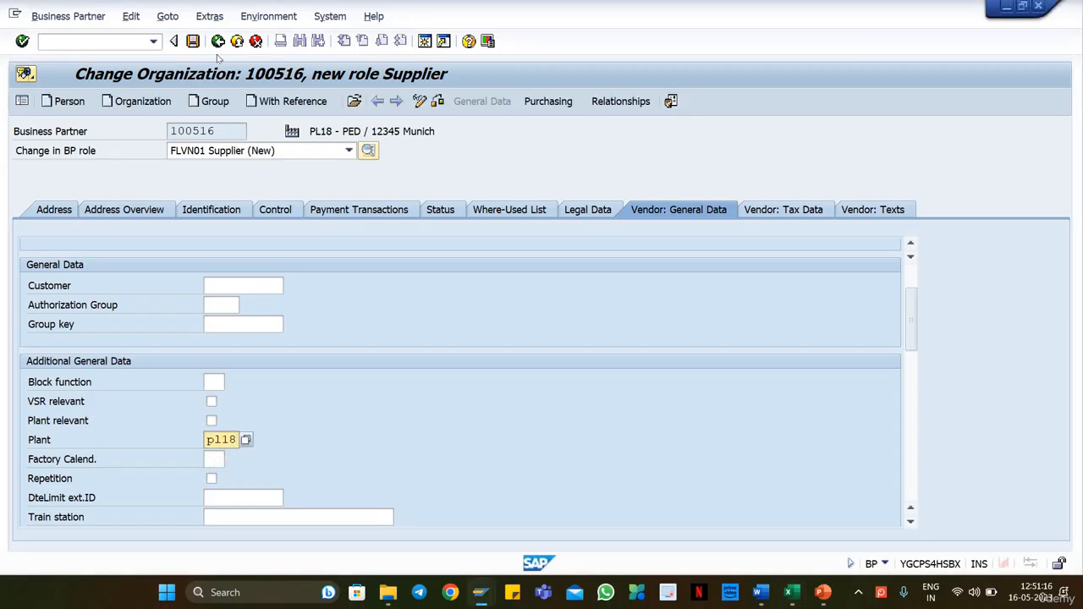
pyautogui.press('Return')
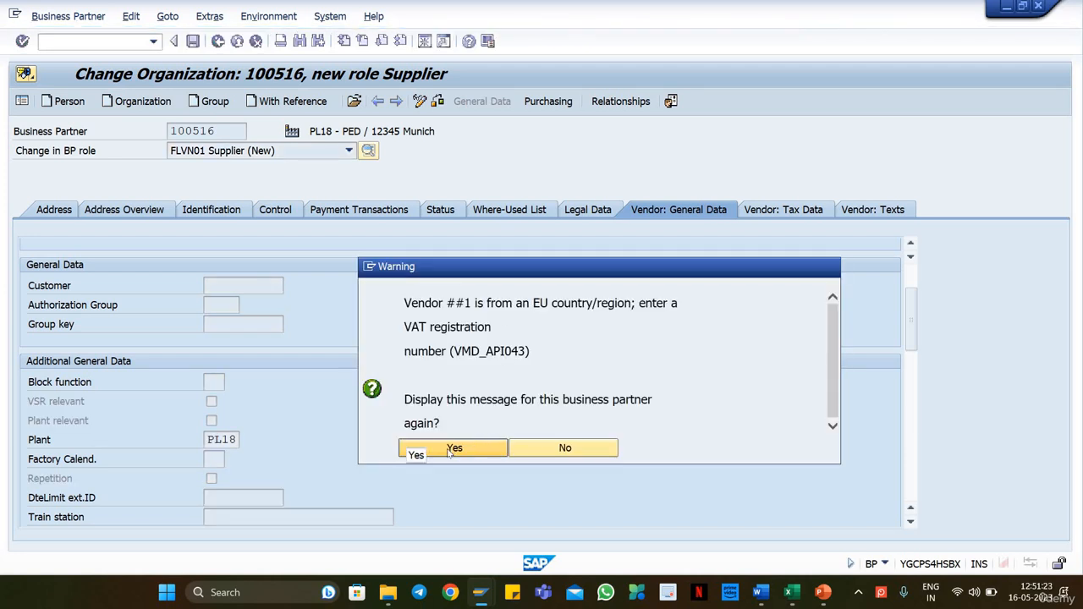
# Step: Acknowledge the VAT registration warnings and try to save PL18 - PED with its new supplier role
pyautogui.click(451, 448)
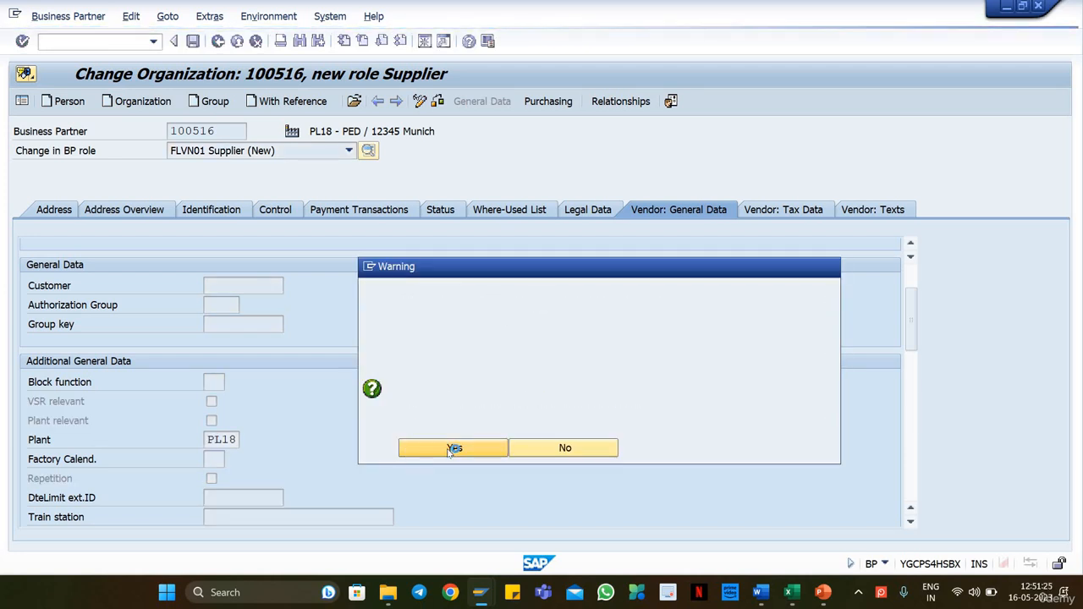
pyautogui.click(455, 427)
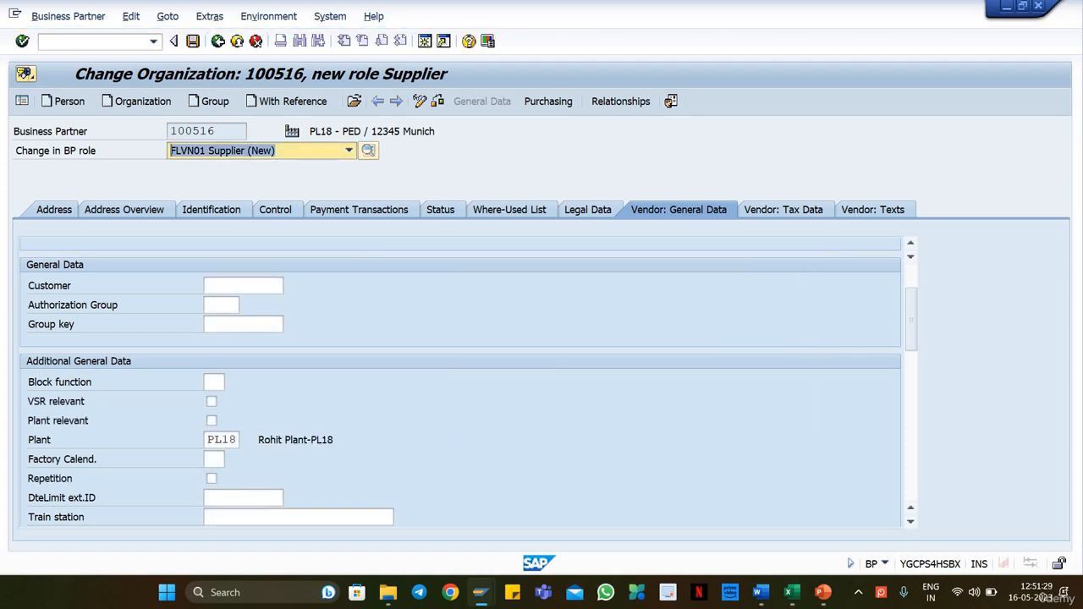
pyautogui.click(193, 42)
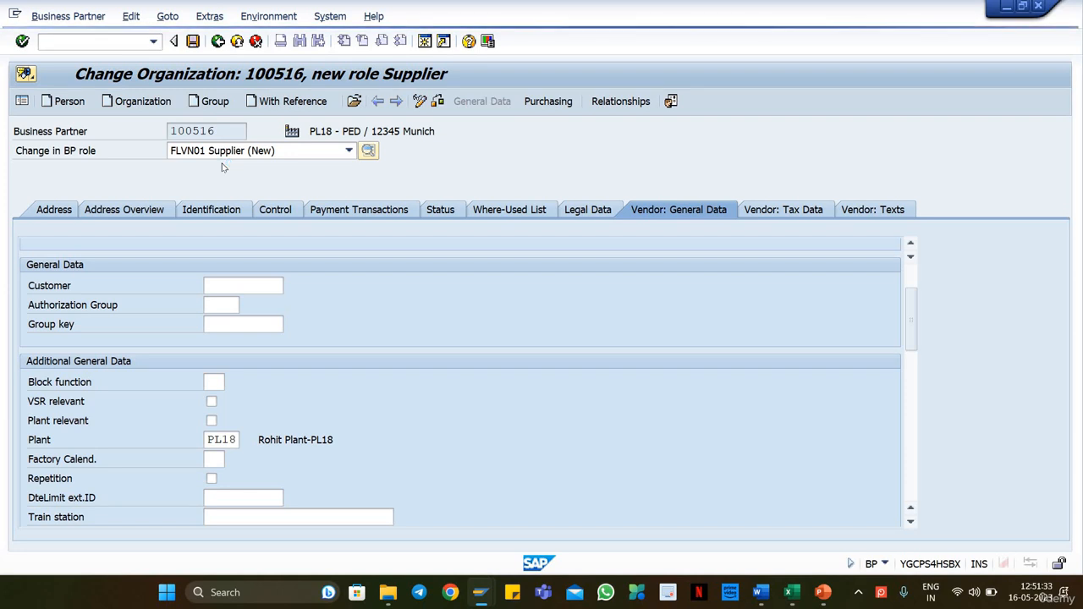
pyautogui.click(573, 448)
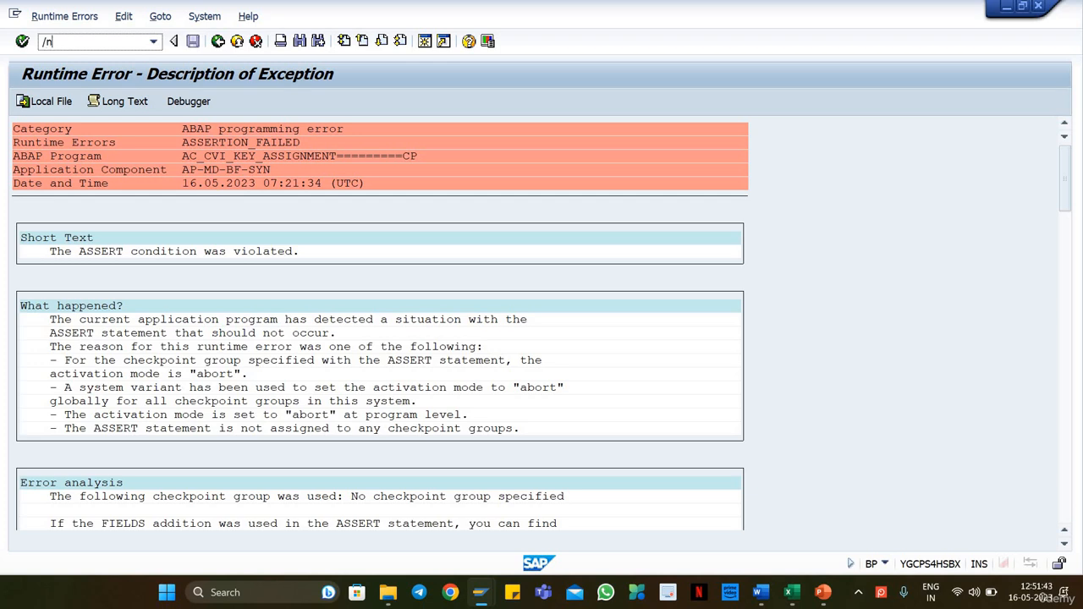
# Step: Restart business partner maintenance, find business partner PL02 - PED by its number and open it for editing
pyautogui.press('Return')
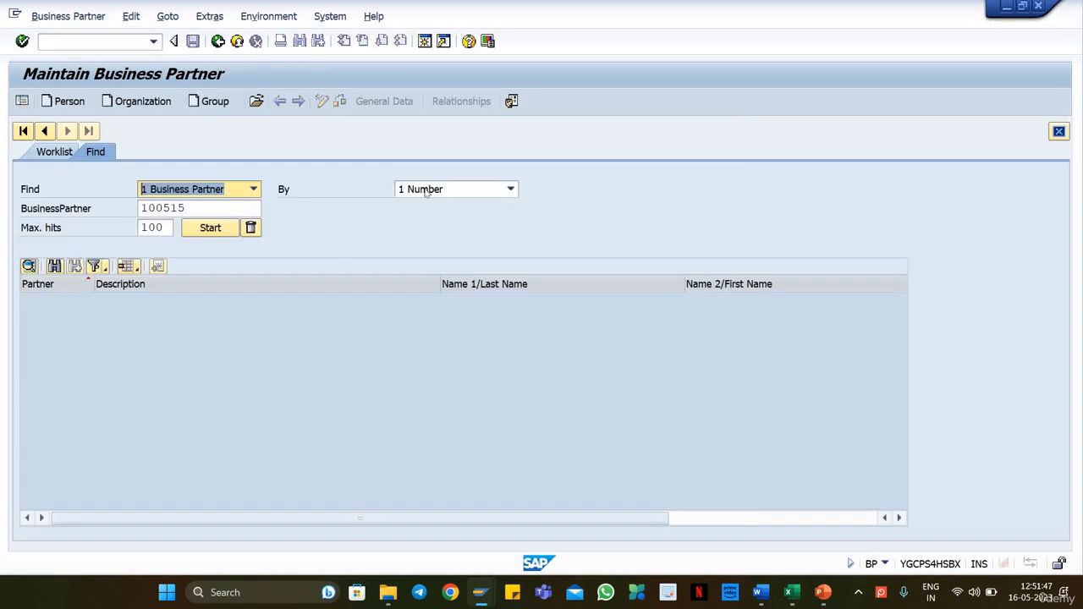
pyautogui.click(217, 208)
pyautogui.click(210, 228)
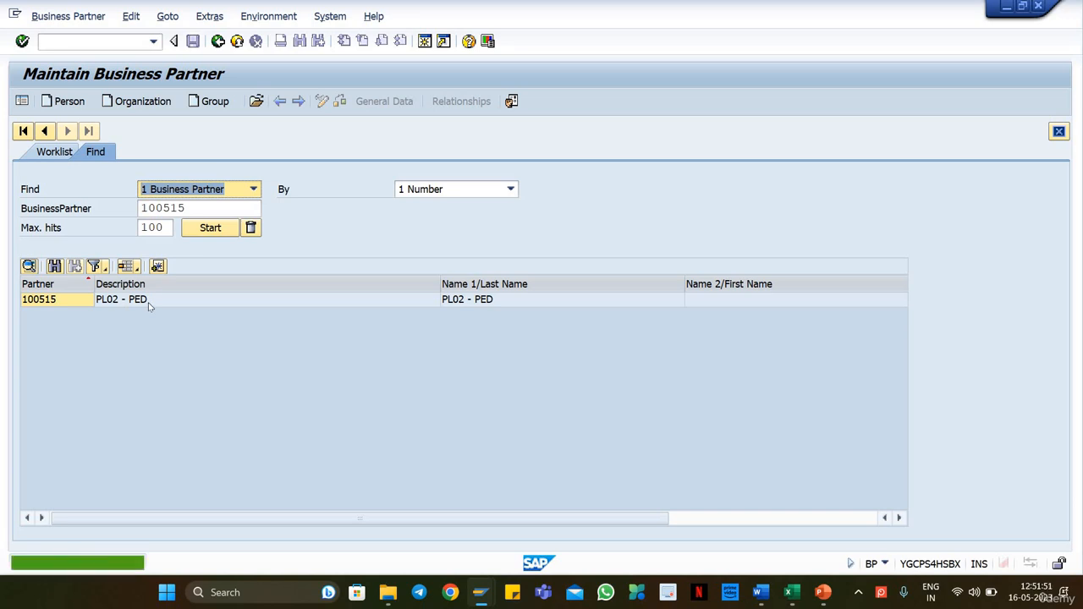
pyautogui.doubleClick(139, 303)
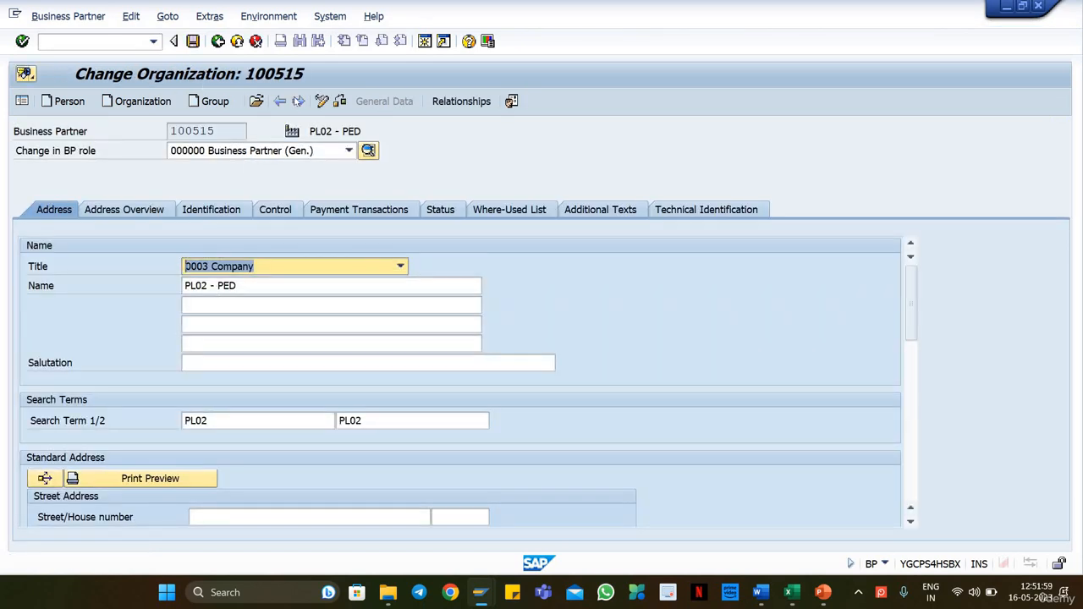
# Step: Check the grouping of business partner PL02 - PED in its creation and change data
pyautogui.click(268, 16)
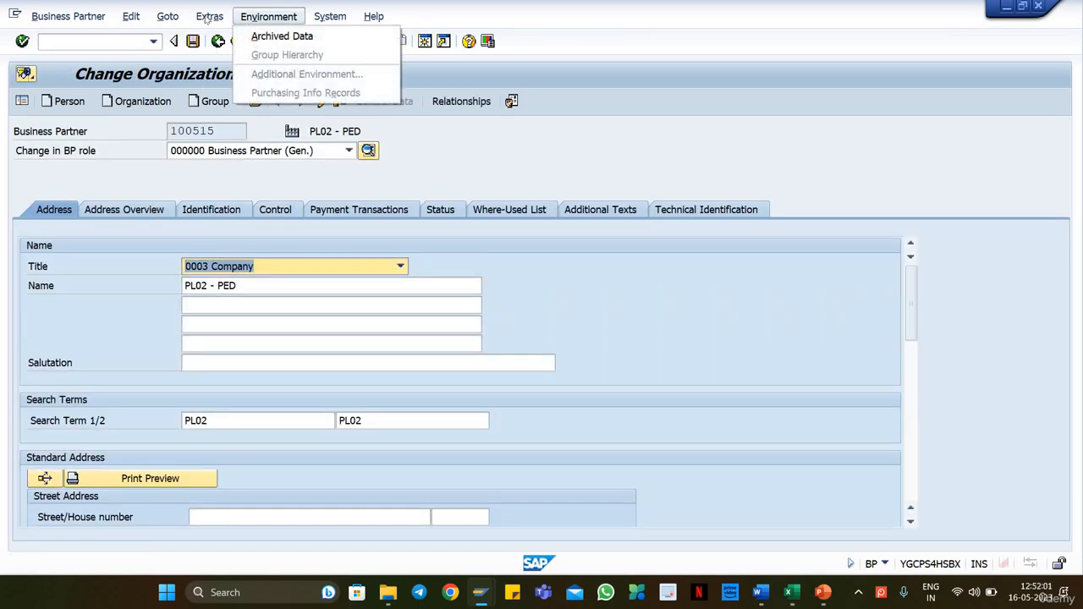
pyautogui.moveTo(209, 16)
pyautogui.click(222, 56)
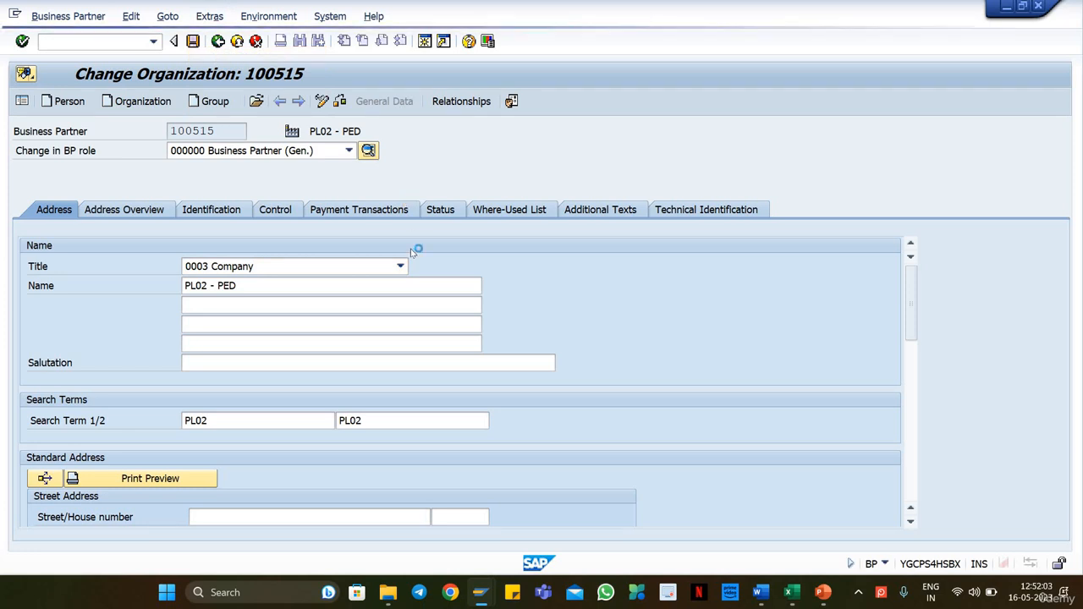
pyautogui.moveTo(437, 274); pyautogui.dragTo(469, 274)
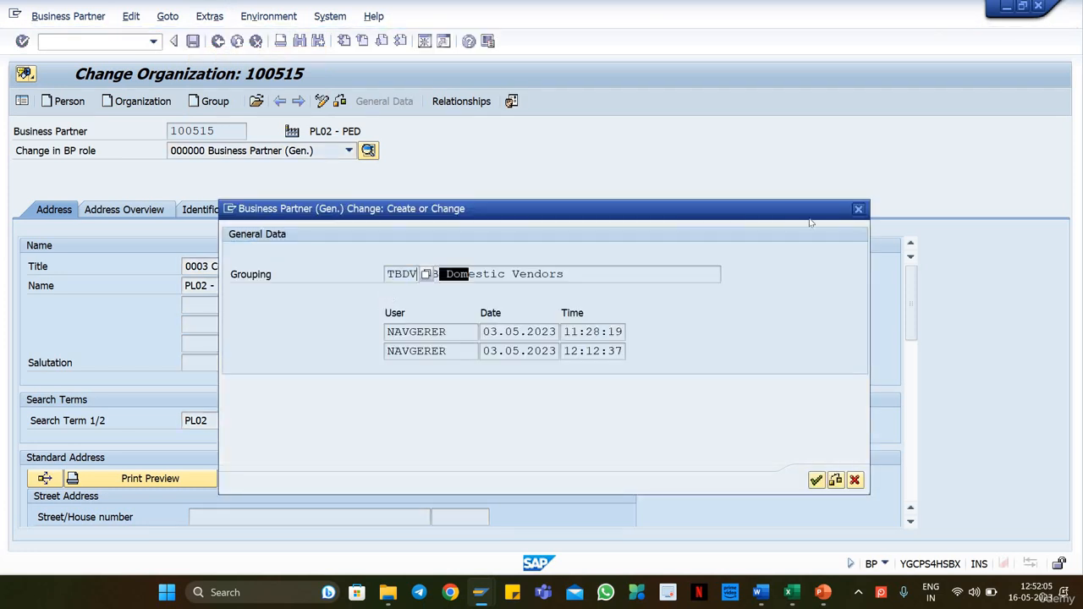
pyautogui.click(857, 209)
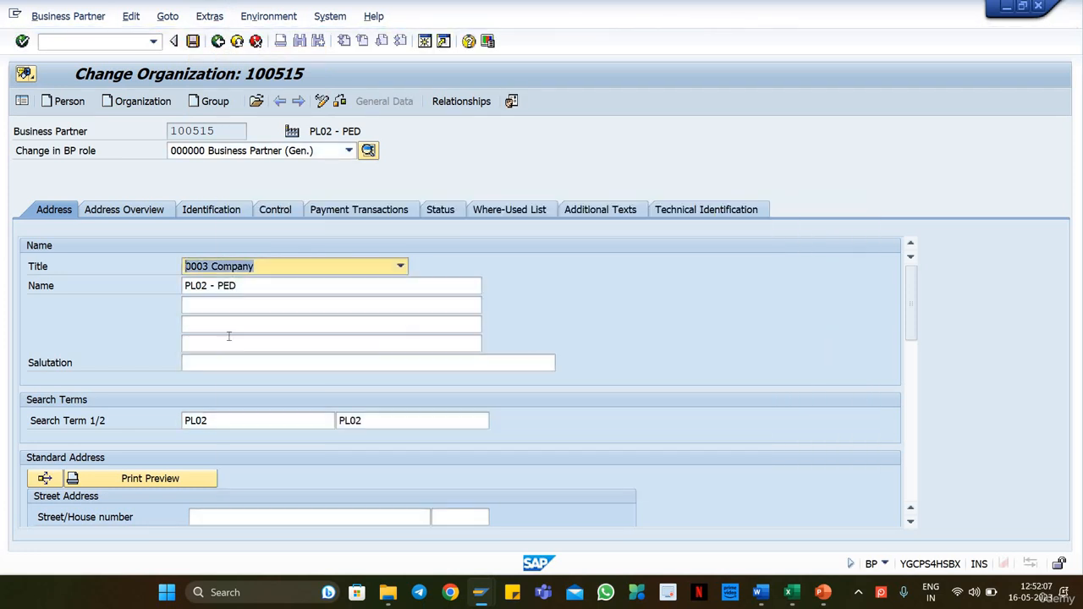
# Step: Add the role FLVN01 Supplier to business partner PL02 - PED and show its vendor general data
pyautogui.click(246, 150)
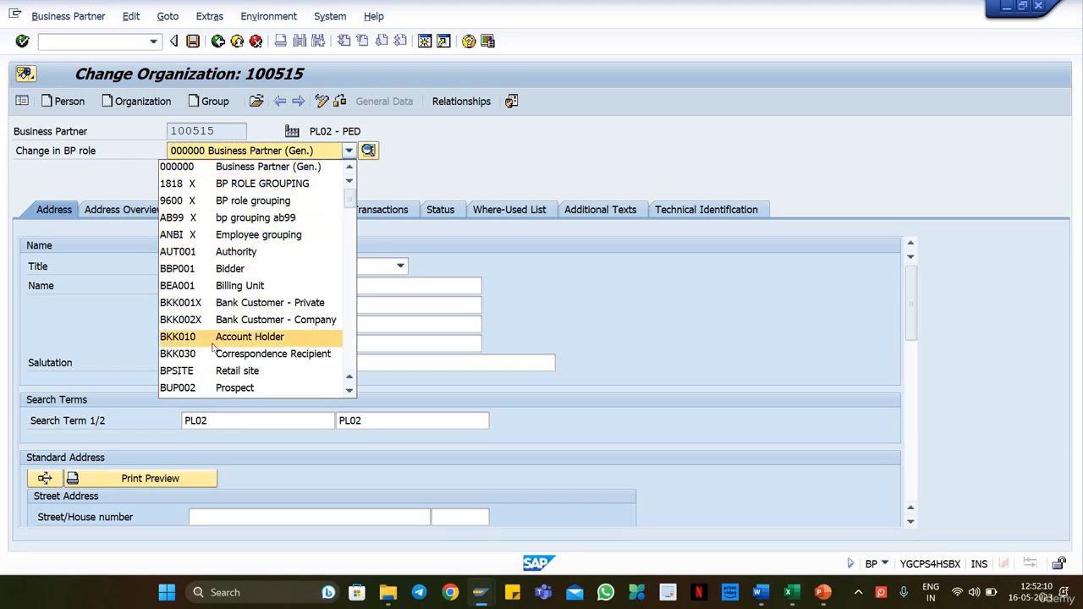
pyautogui.scroll(-10, 212, 347)
pyautogui.press('Down')
pyautogui.press('Return')
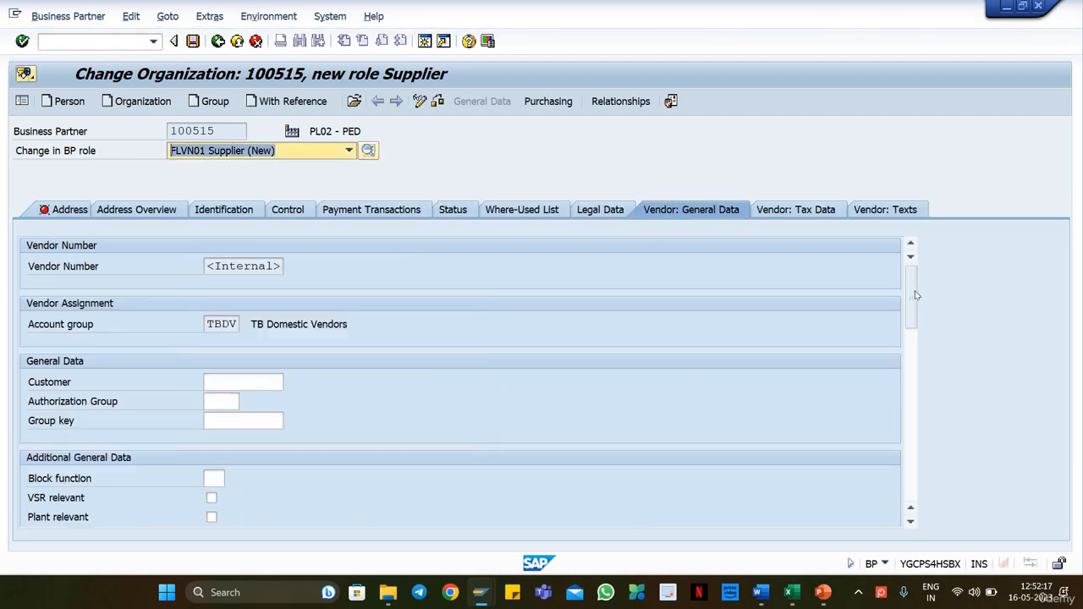
# Step: Review the Plant field in the vendor general data and try to save PL02 - PED with the supplier role
pyautogui.scroll(-3, 909, 366)
pyautogui.scroll(-1, 909, 366)
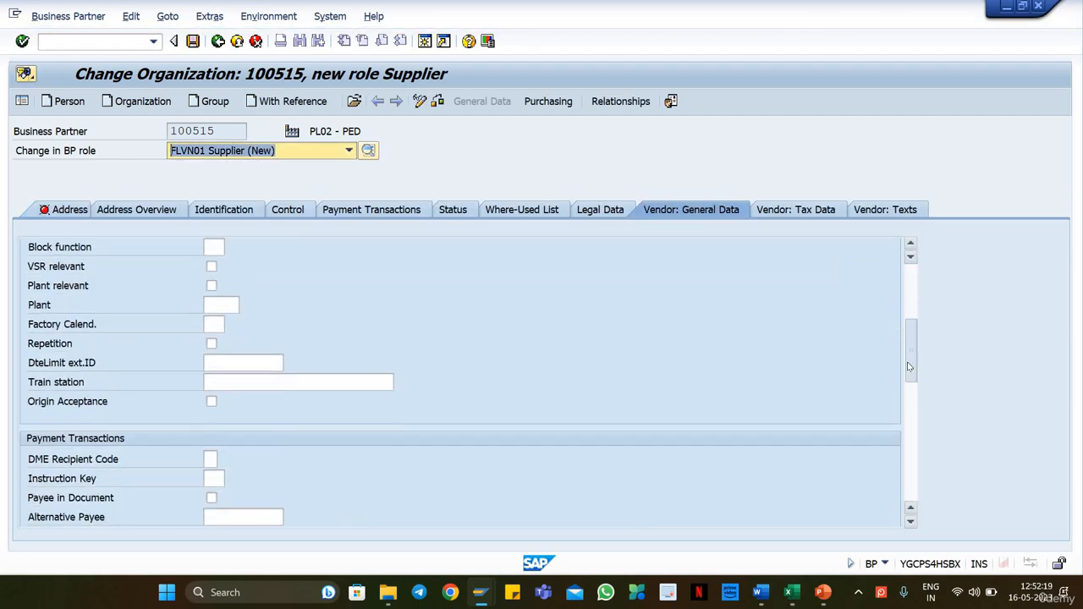
pyautogui.scroll(-3, 912, 398)
pyautogui.scroll(5, 912, 364)
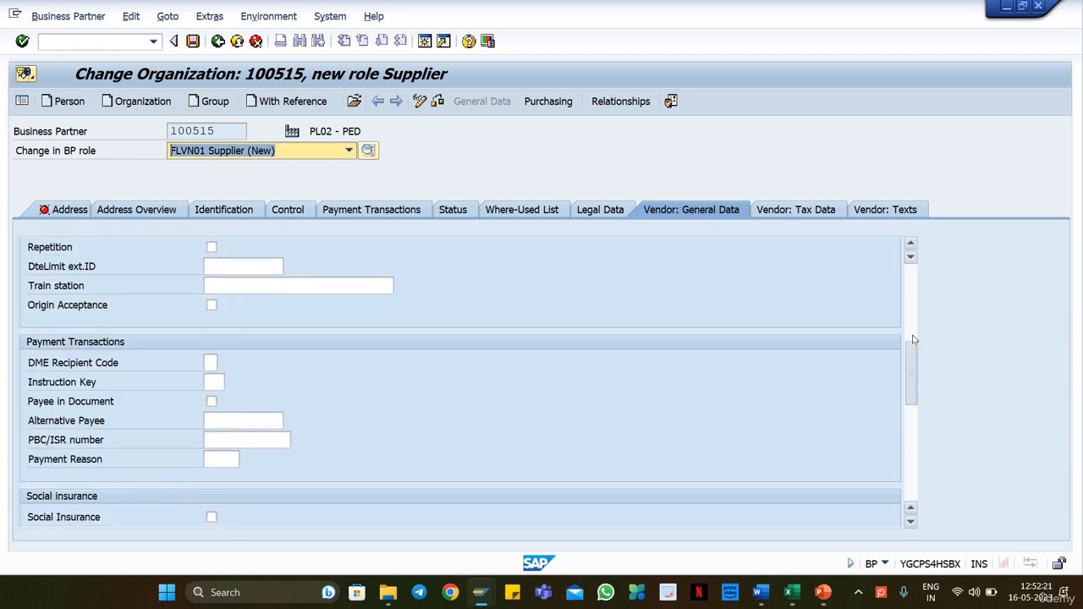
pyautogui.click(222, 460)
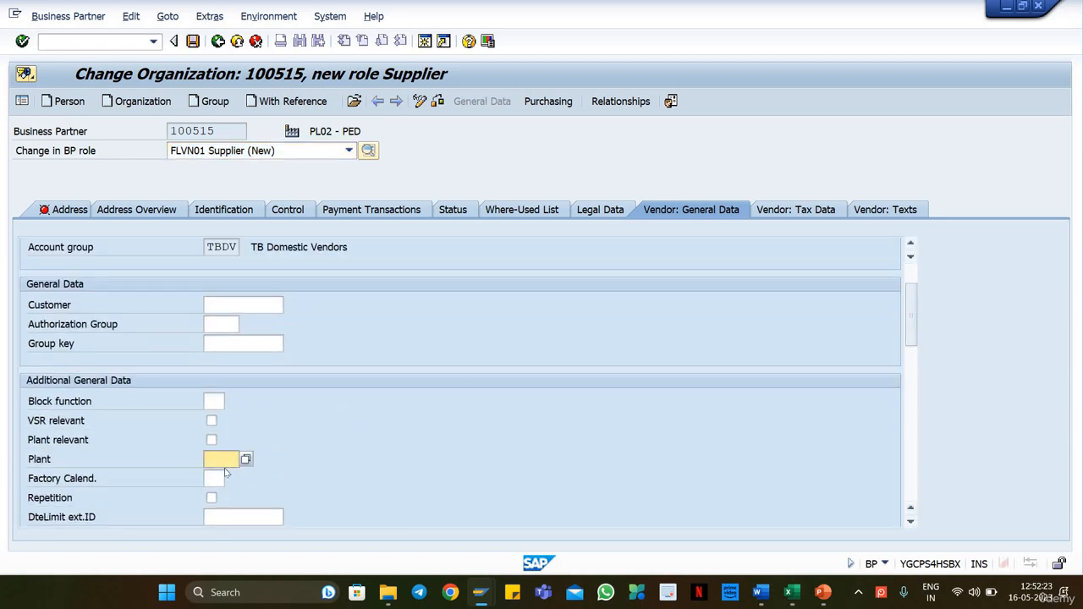
pyautogui.click(227, 320)
pyautogui.click(216, 130)
pyautogui.click(194, 44)
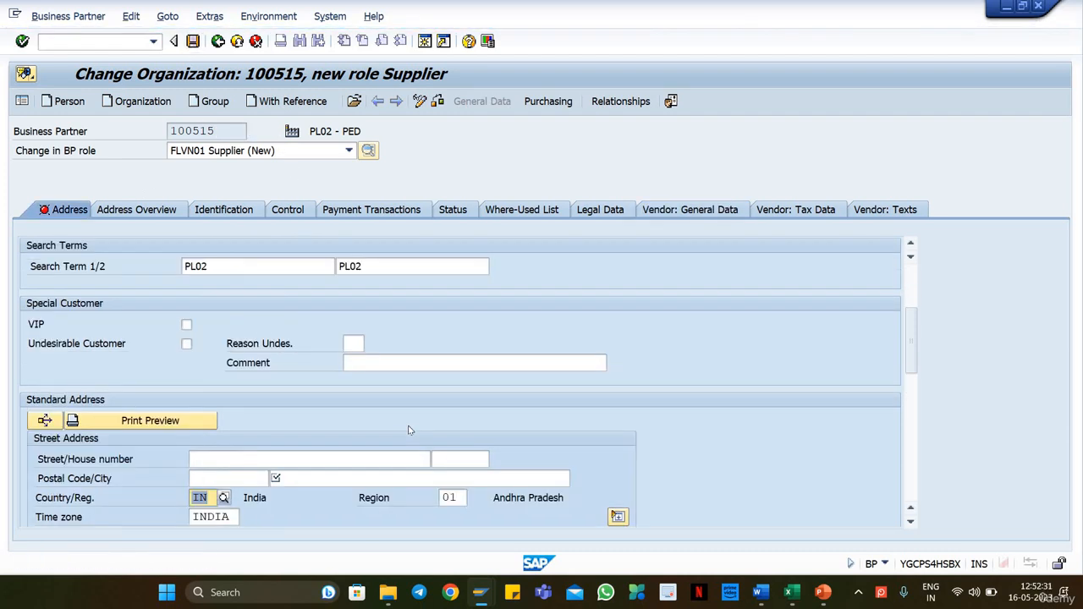
# Step: Set the address of PL02 - PED to postal code 123456 and city Munich, and try to save it with the supplier role
pyautogui.click(337, 480)
pyautogui.write('Munich')
pyautogui.hotkey('shift', 'Tab')
pyautogui.write('12345')
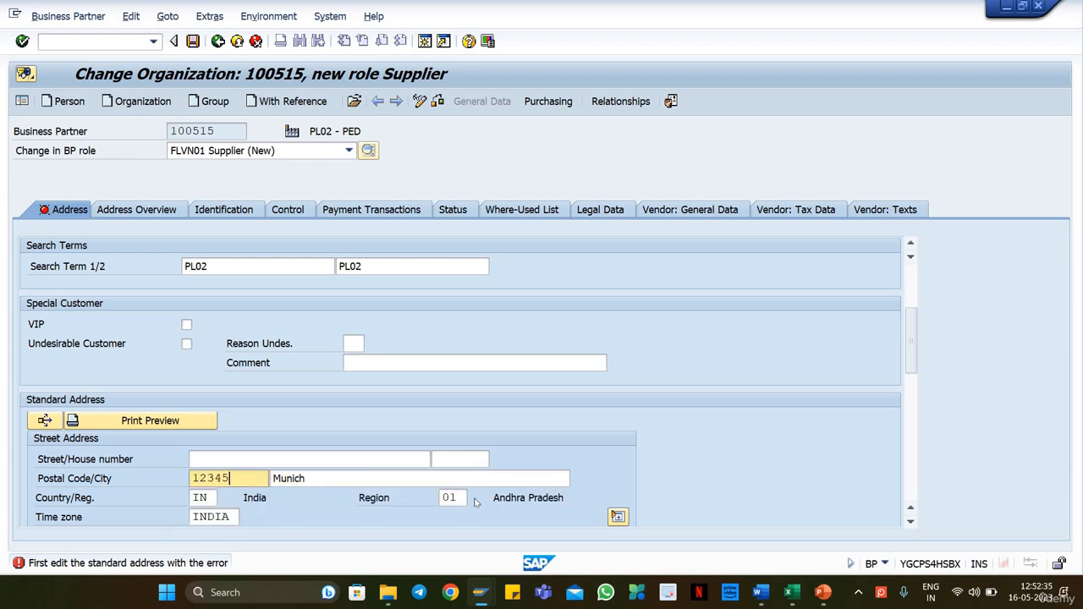
pyautogui.press('Return')
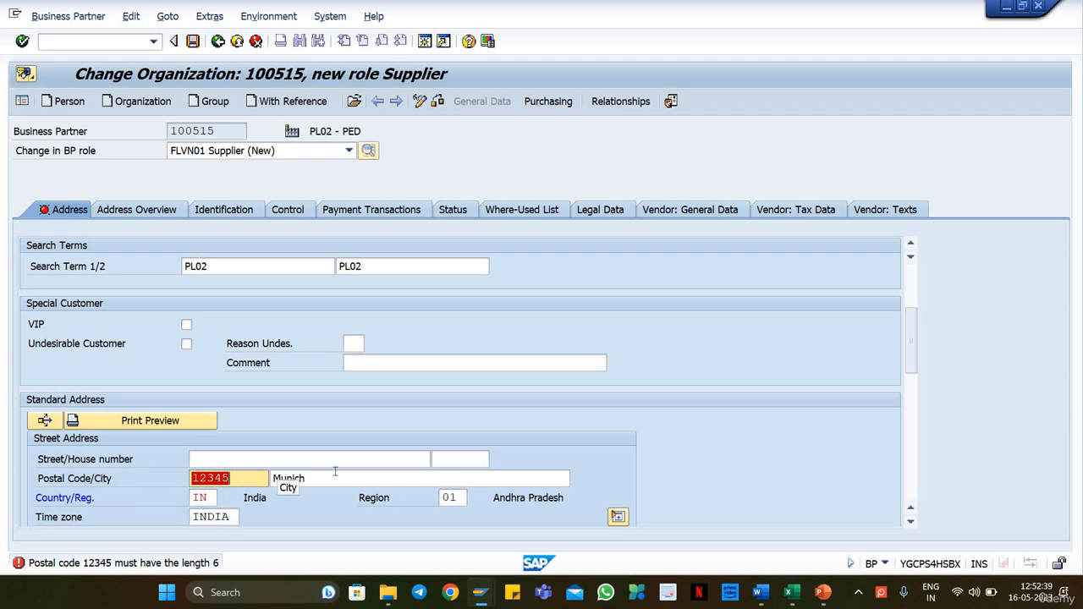
pyautogui.click(256, 478)
pyautogui.write('6')
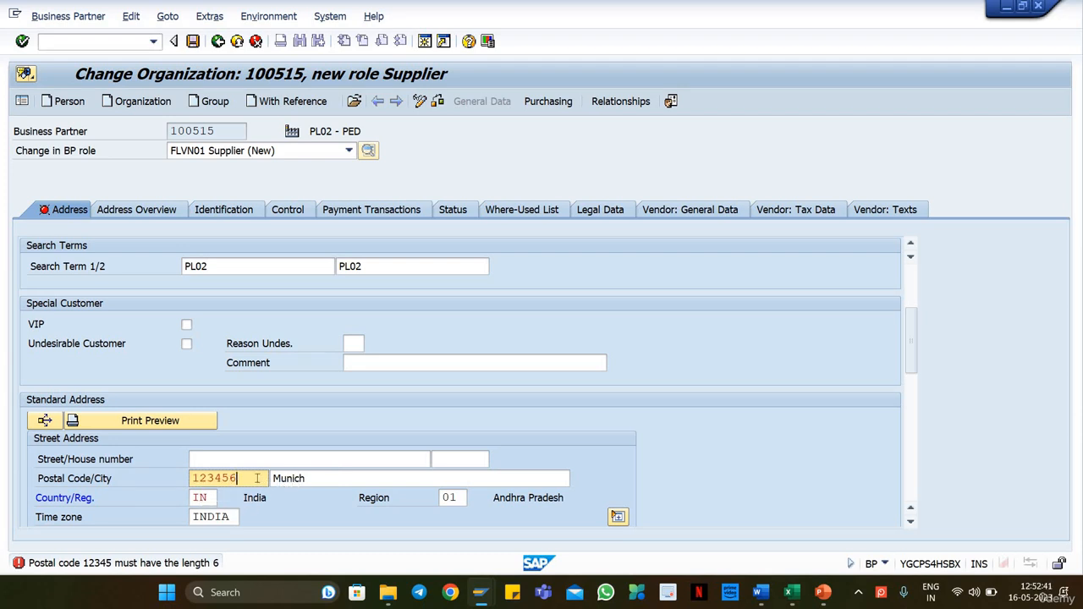
pyautogui.press('Return')
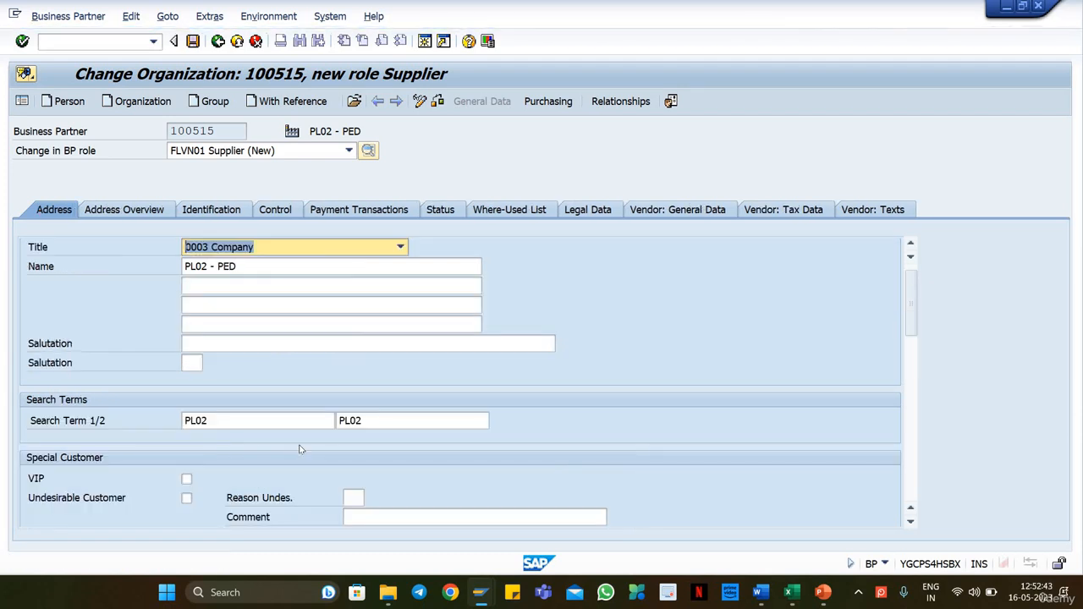
pyautogui.hotkey('ctrl', 's')
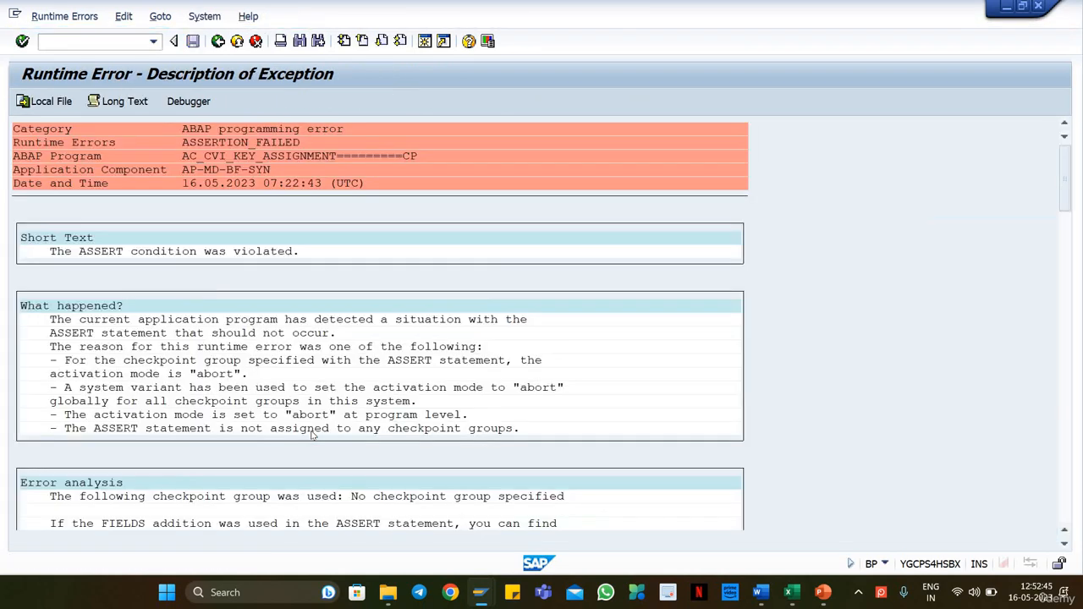
# Step: Restart business partner maintenance and start creating an organization with the grouping ZDCU domestic b.partnervf
pyautogui.write('/nbp')
pyautogui.press('Return')
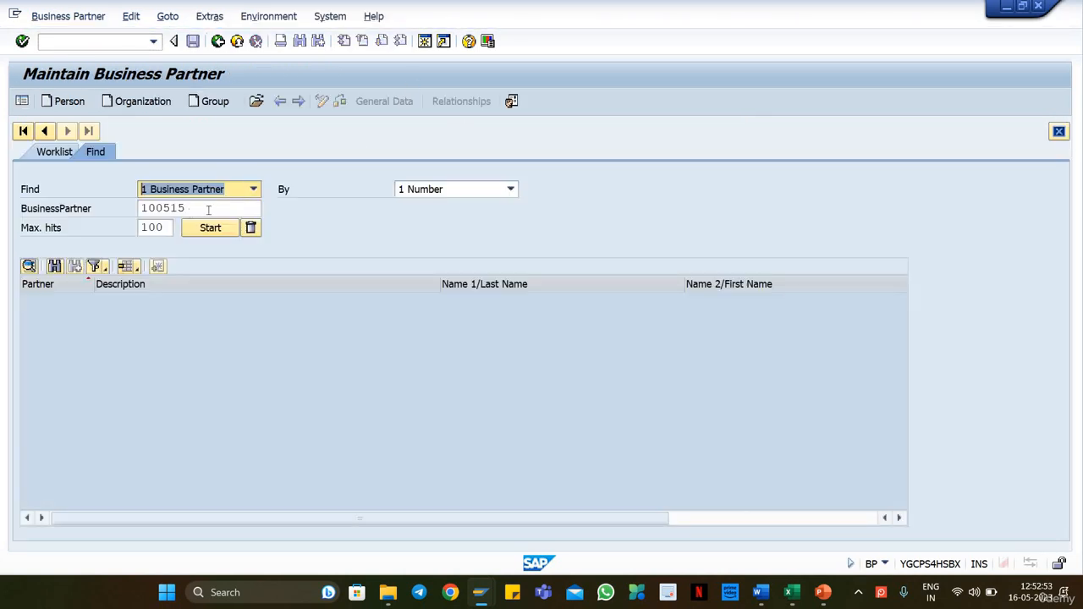
pyautogui.doubleClick(214, 208)
pyautogui.press('Delete')
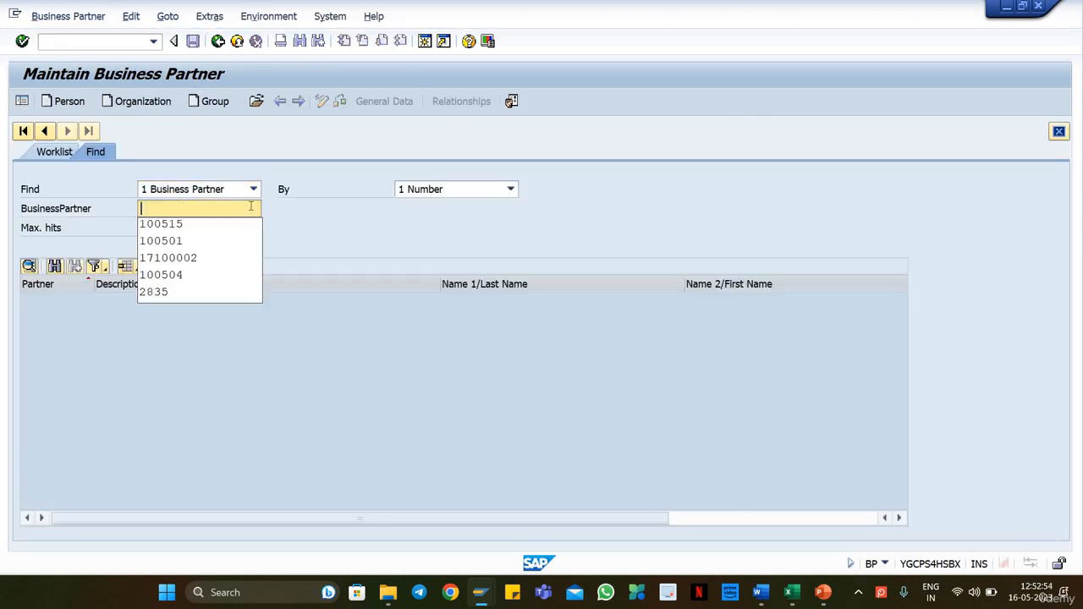
pyautogui.click(146, 103)
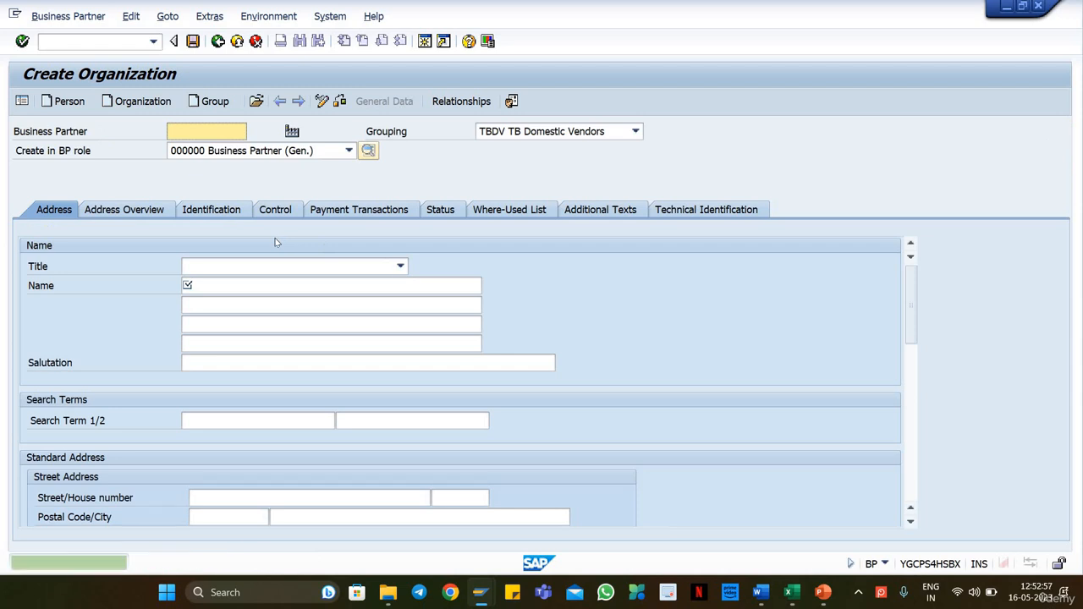
pyautogui.click(634, 131)
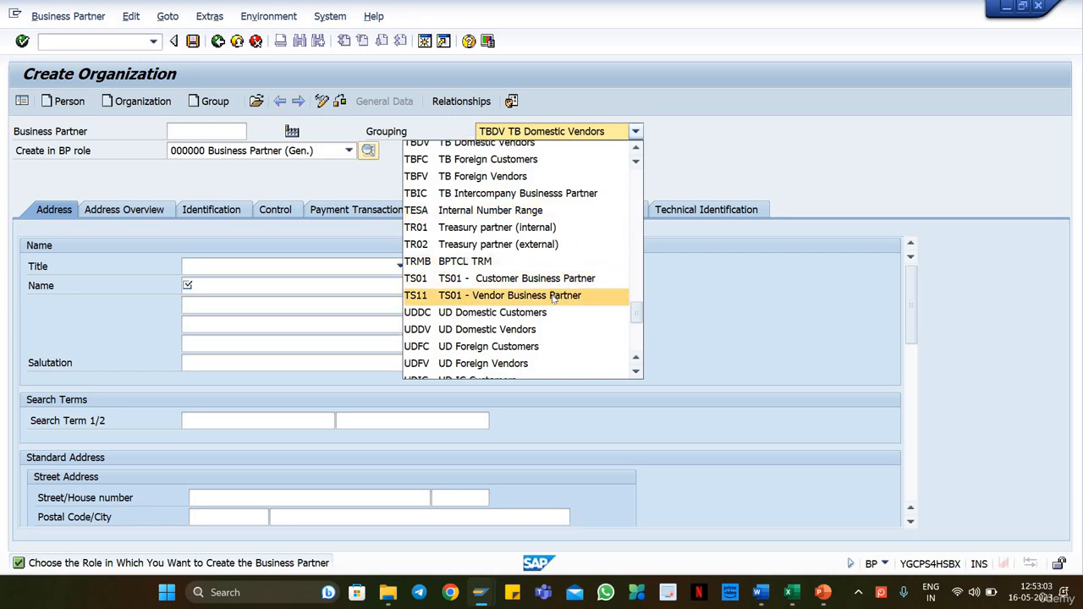
pyautogui.scroll(-2, 551, 300)
pyautogui.scroll(-4, 551, 300)
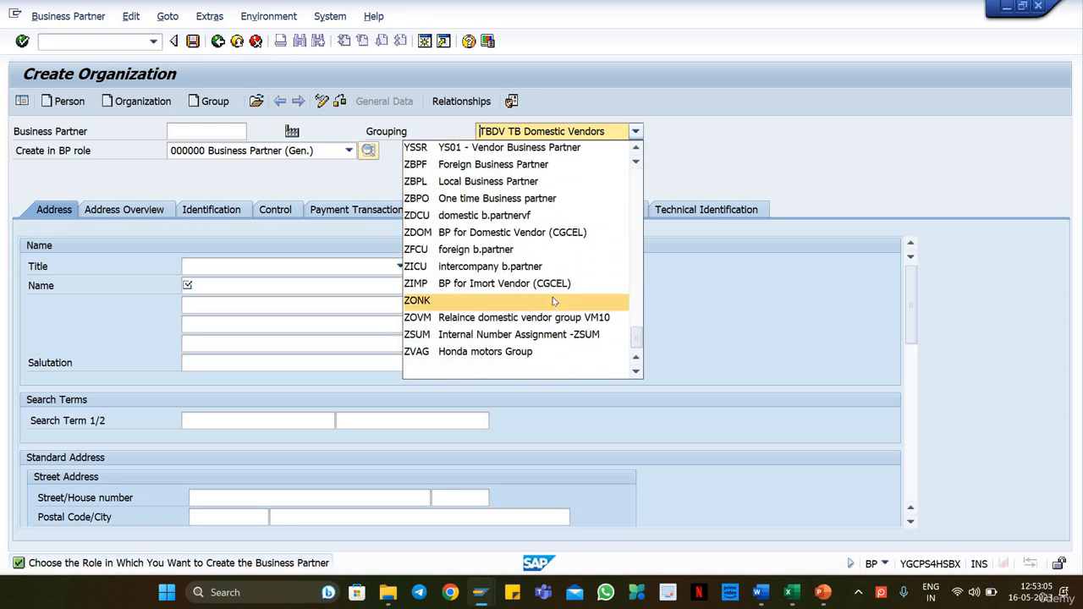
pyautogui.click(526, 217)
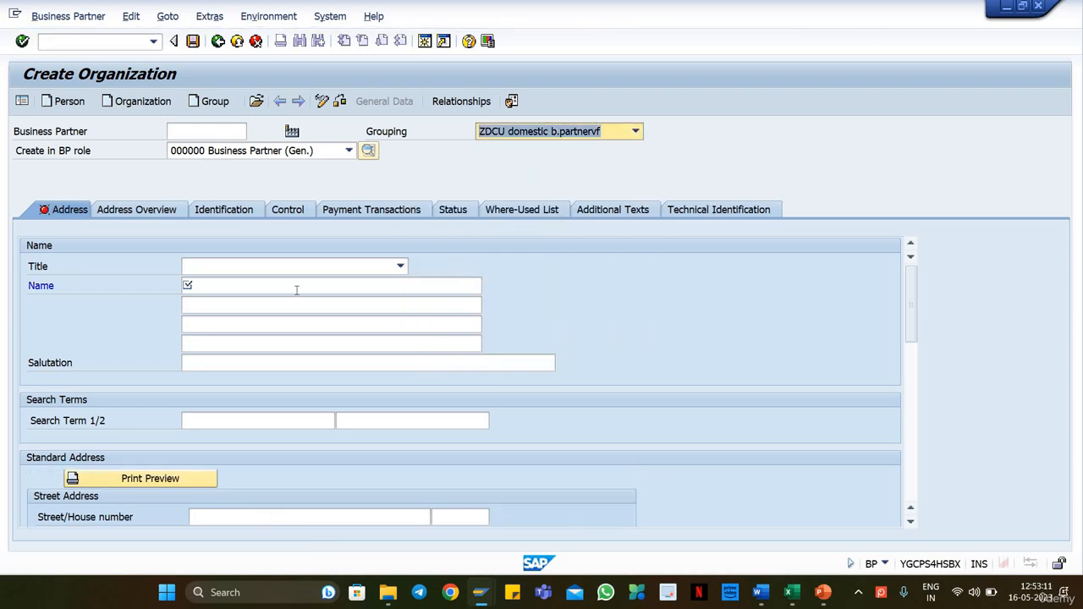
# Step: Give the new organization the title 0003 Company, the name PL18 - PED and PL18 - PED as both search terms
pyautogui.click(257, 267)
pyautogui.click(228, 280)
pyautogui.click(217, 285)
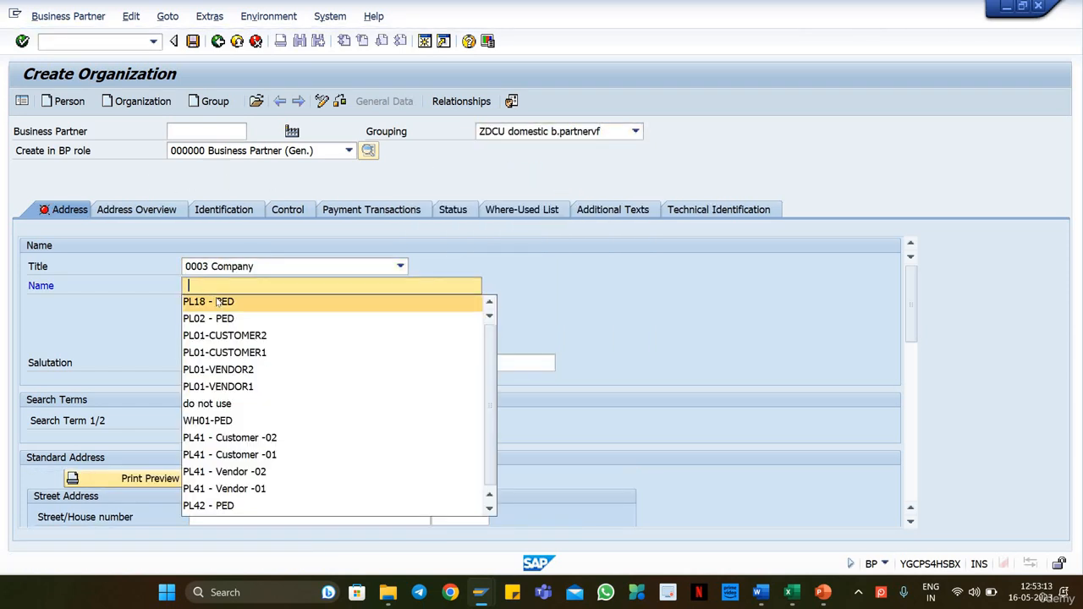
pyautogui.click(268, 298)
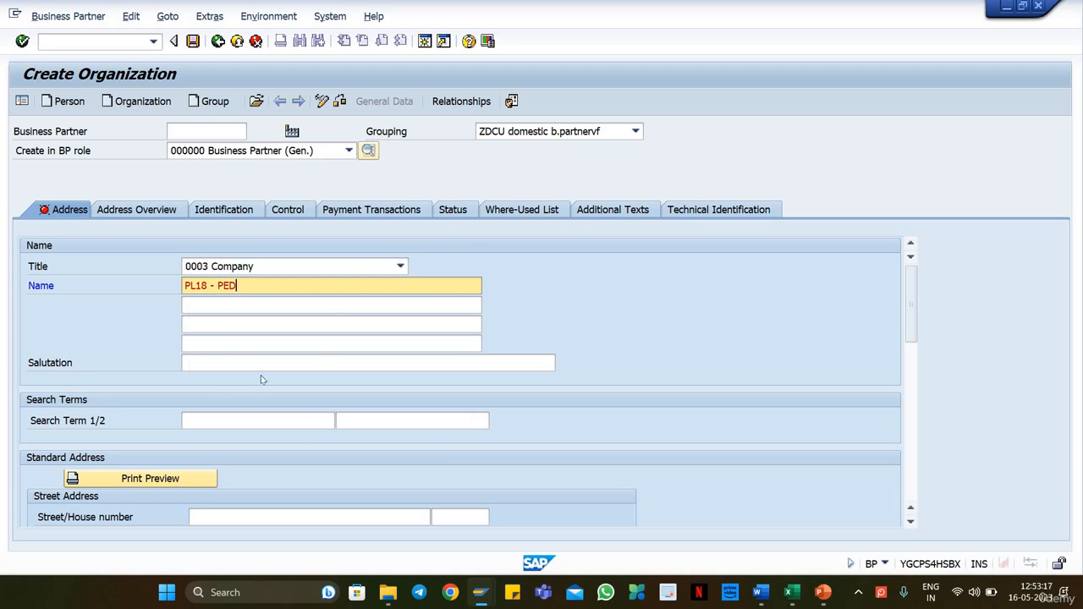
pyautogui.click(232, 417)
pyautogui.click(230, 421)
pyautogui.click(230, 437)
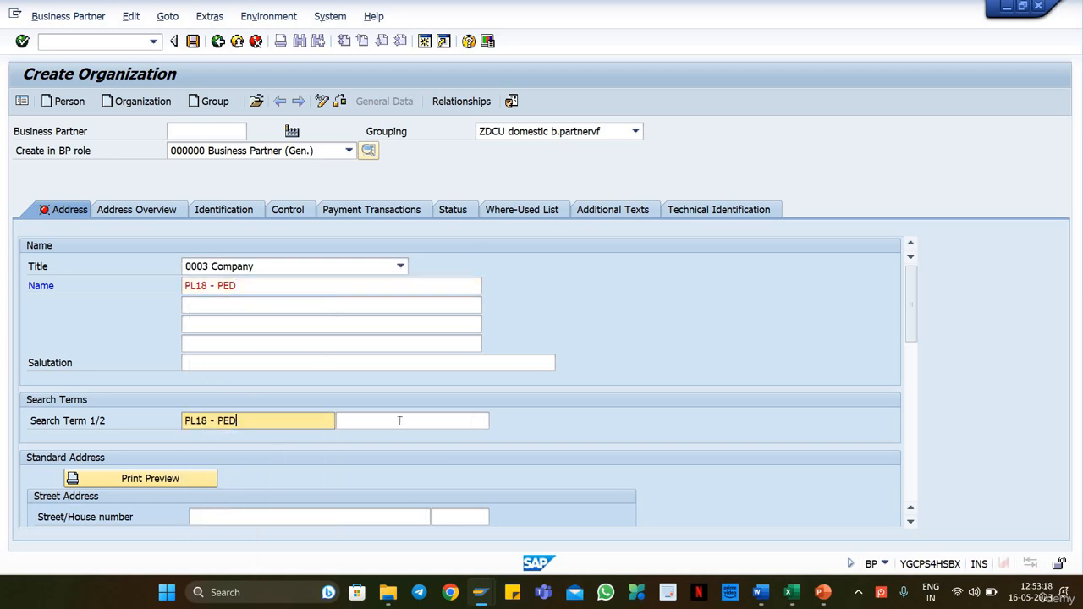
pyautogui.click(400, 421)
pyautogui.click(386, 442)
# Step: Fill in the standard address with postal code 123456, city Munich, country DE and region 01
pyautogui.scroll(-4, 209, 476)
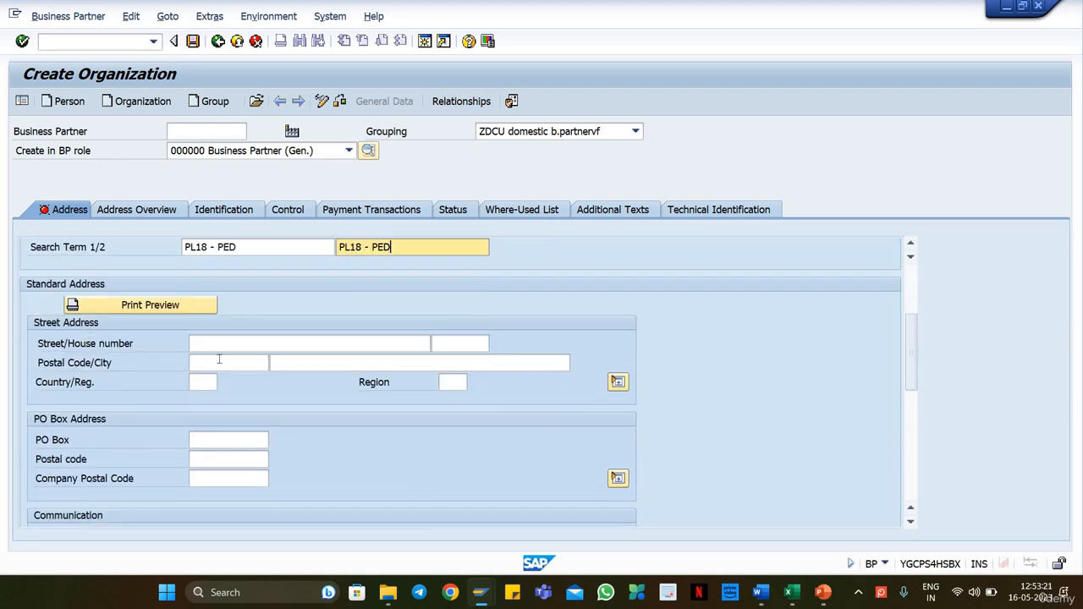
pyautogui.click(220, 362)
pyautogui.click(212, 378)
pyautogui.click(304, 362)
pyautogui.write('Munich')
pyautogui.click(207, 382)
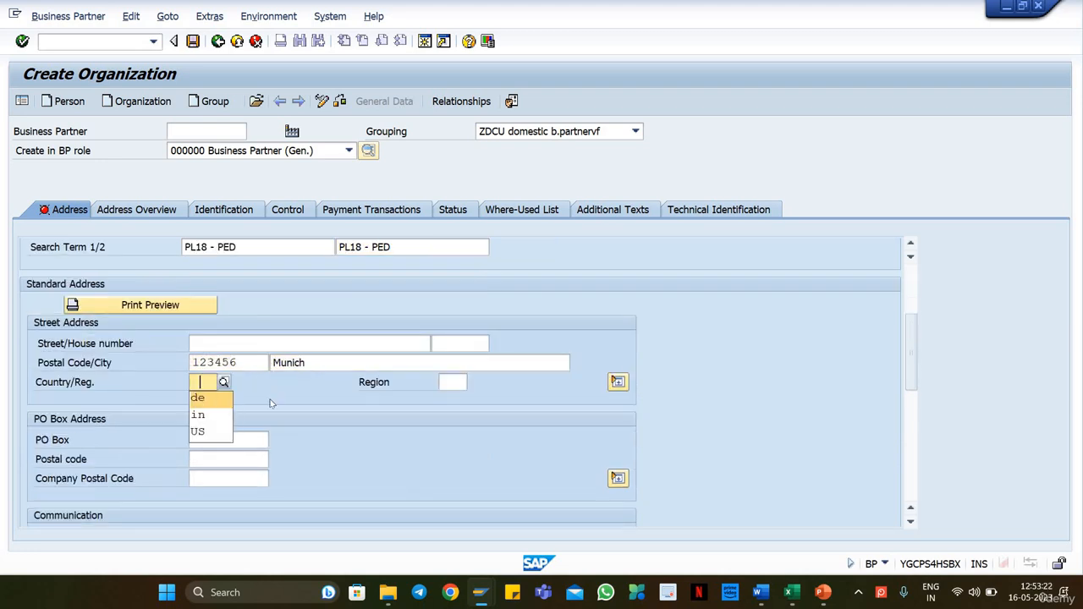
pyautogui.write('de')
pyautogui.click(459, 384)
pyautogui.click(453, 399)
# Step: Set the communication language of the new organization to EN English
pyautogui.scroll(-5, 237, 338)
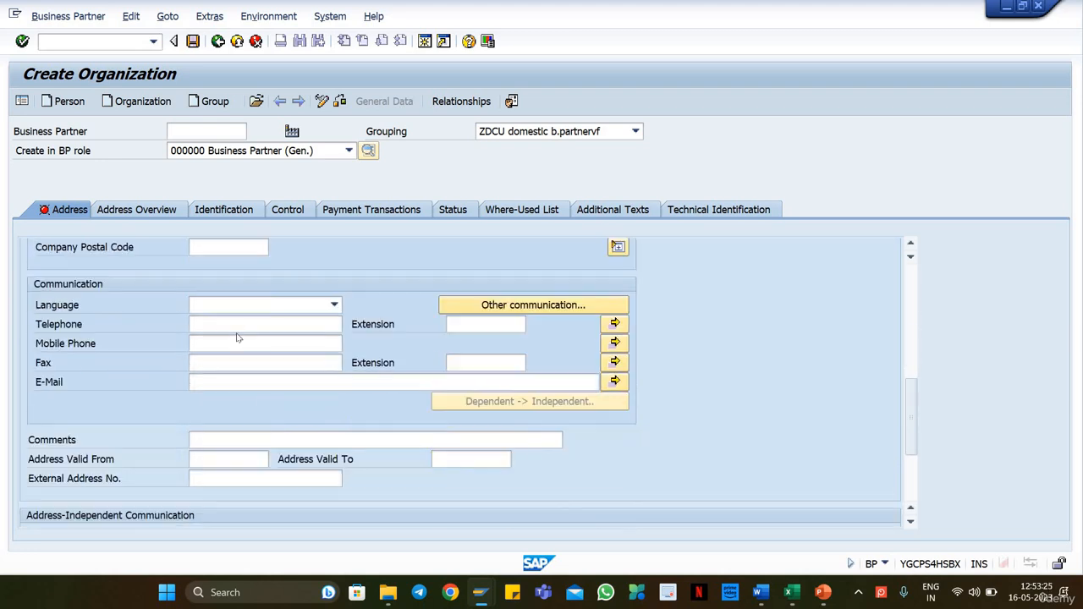
pyautogui.click(259, 310)
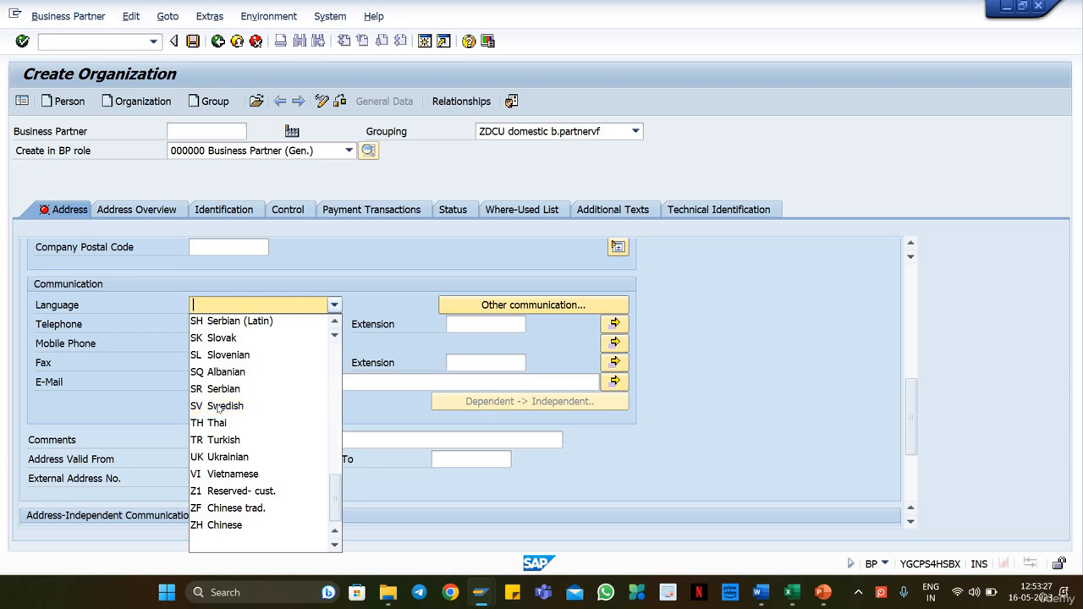
pyautogui.scroll(8, 218, 407)
pyautogui.press('Return')
pyautogui.press('Return')
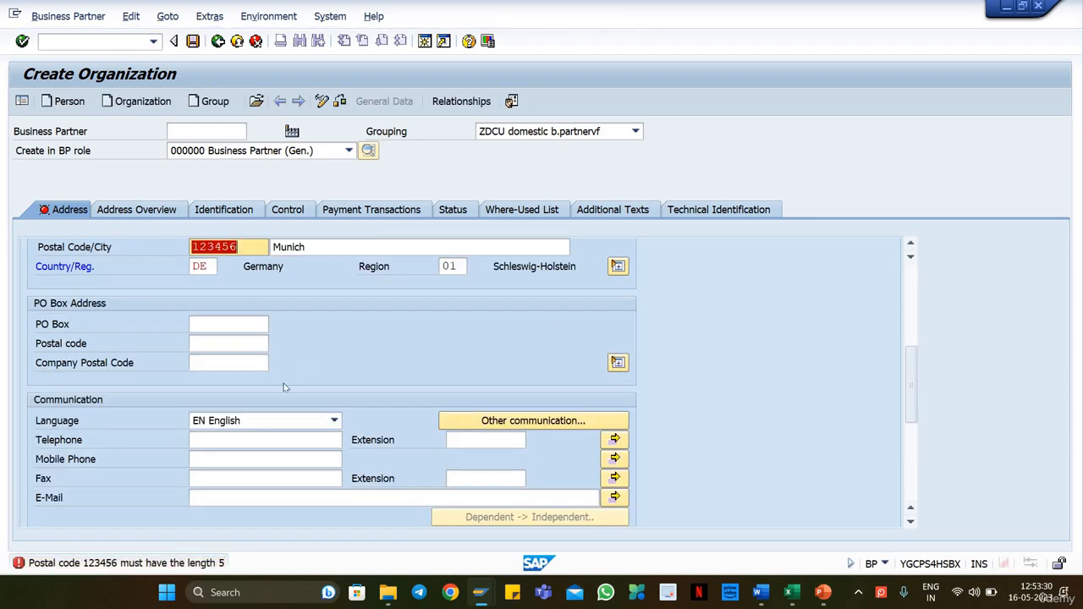
# Step: Correct the postal code to 12345 and save the new business partner PL18 - PED
pyautogui.scroll(-5, 291, 418)
pyautogui.scroll(7, 252, 342)
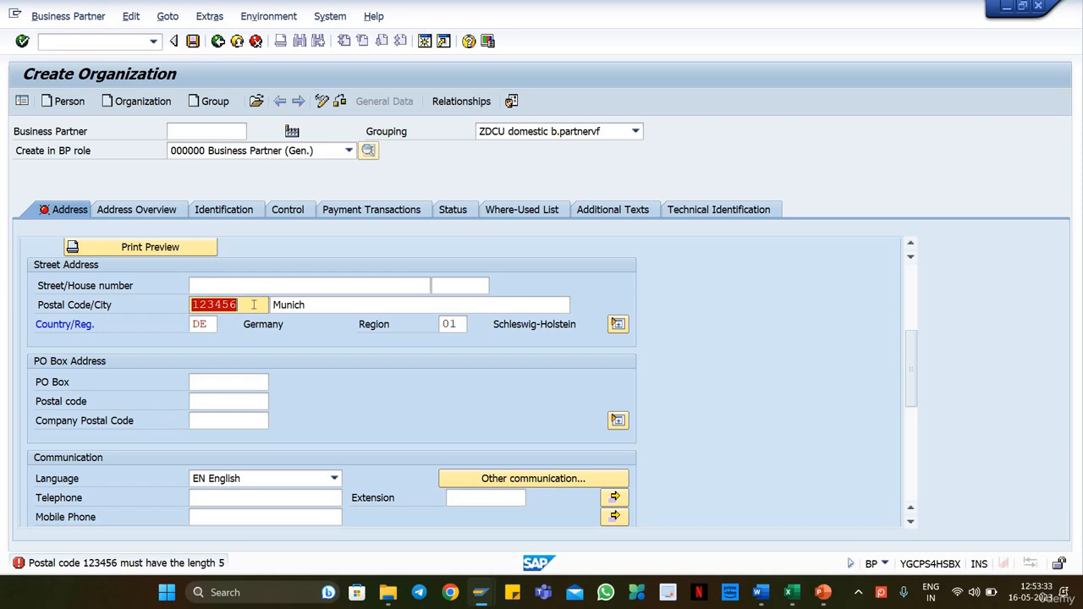
pyautogui.click(250, 302)
pyautogui.hotkey('shift', 'Left')
pyautogui.press('BackSpace')
pyautogui.press('Return')
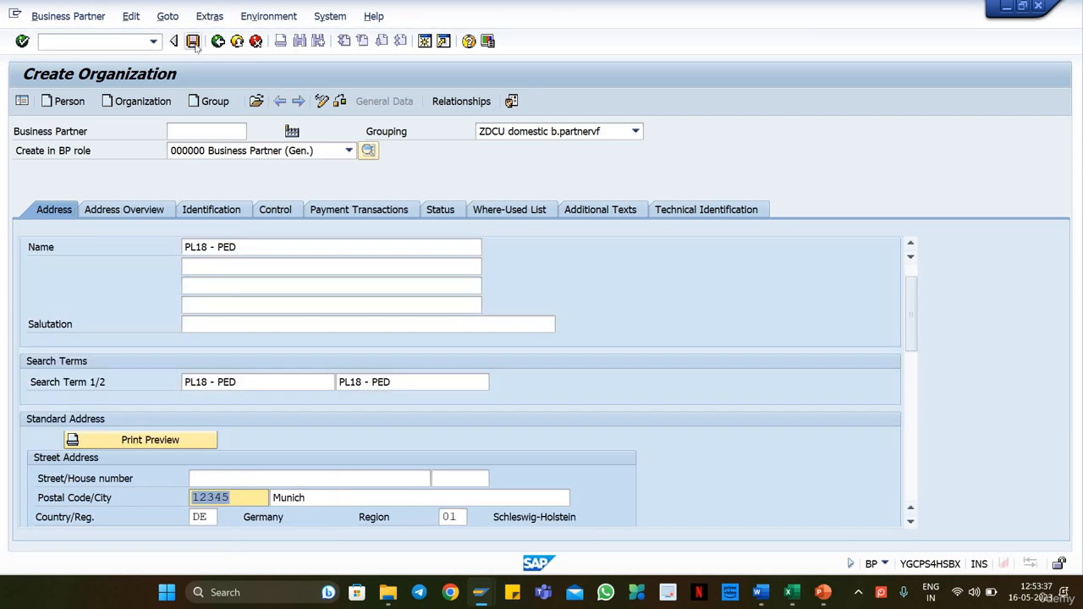
pyautogui.press('Return')
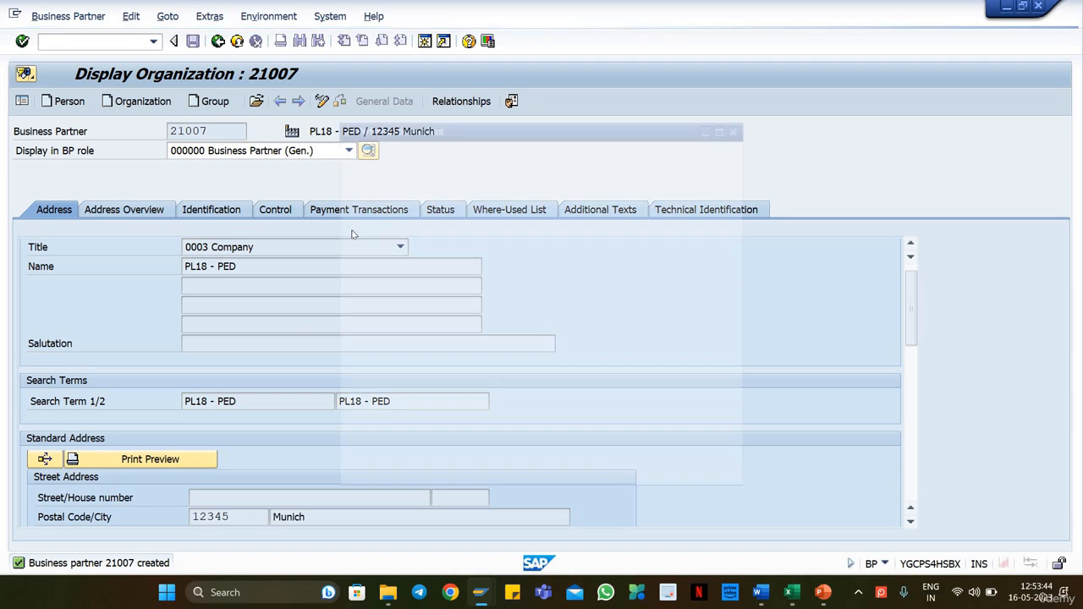
# Step: Copy the new business partner number into cell B15 beside PL18 - PED in the Excel master data sheet, and return to SAP
pyautogui.doubleClick(421, 150)
pyautogui.hotkey('ctrl', 'c')
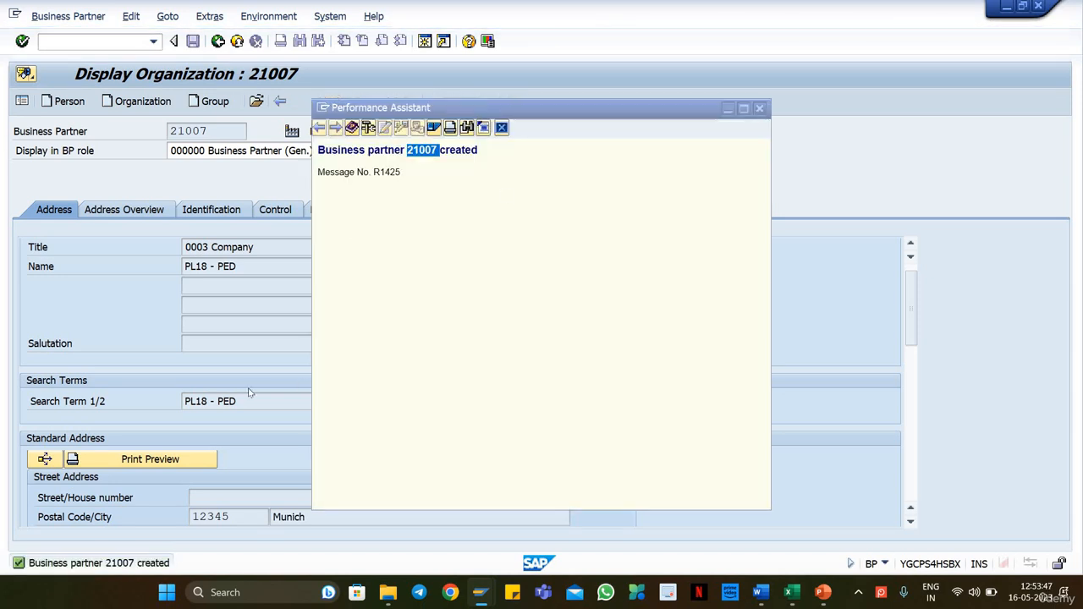
pyautogui.hotkey('alt', 'Tab')
pyautogui.hotkey('alt', 'Tab')
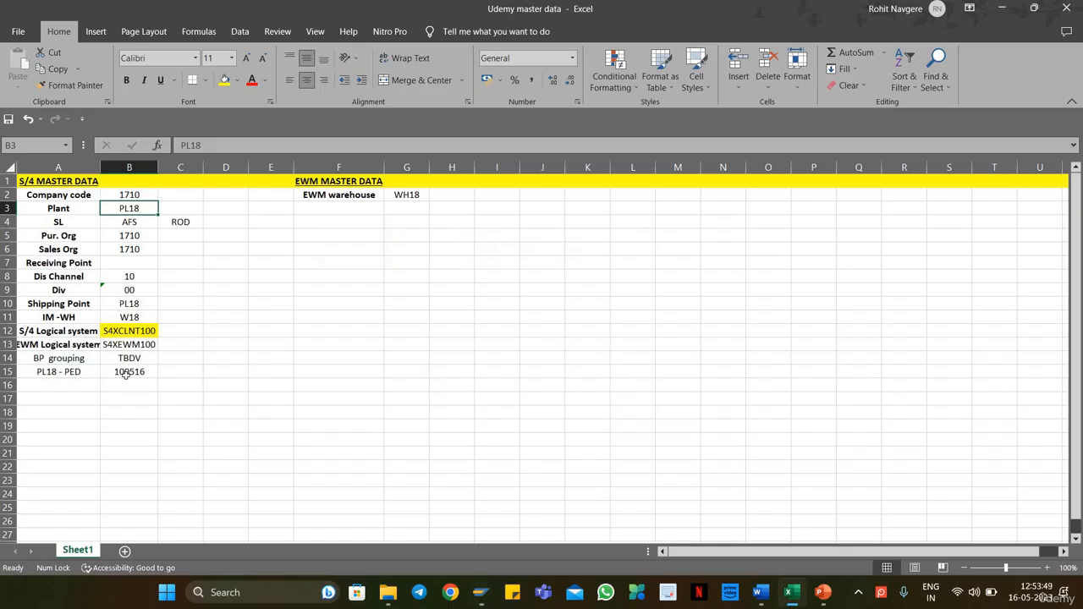
pyautogui.click(127, 373)
pyautogui.rightClick(134, 374)
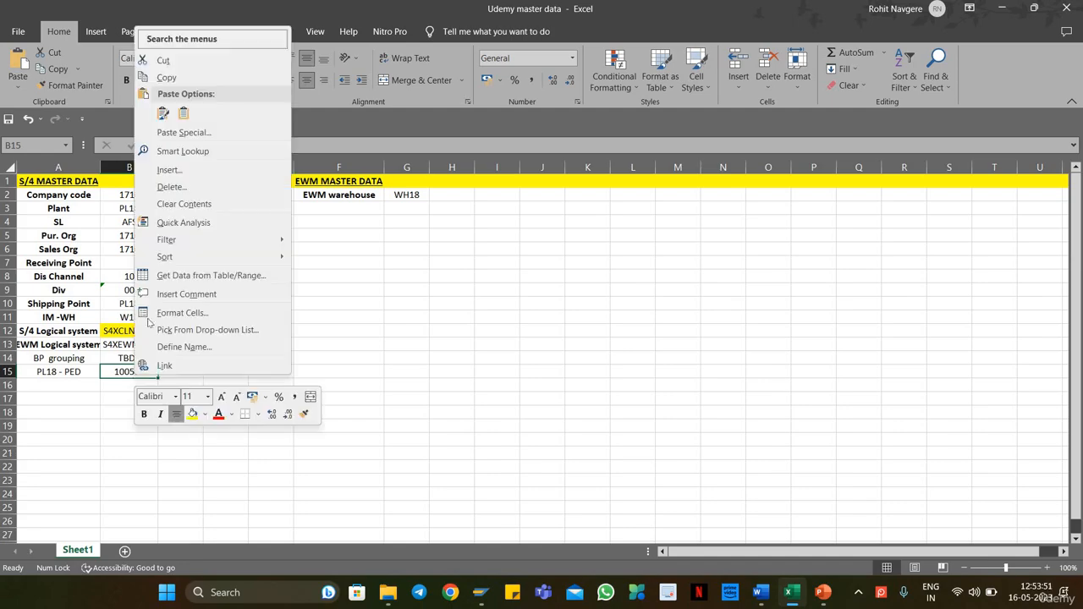
pyautogui.click(183, 112)
pyautogui.hotkey('alt', 'Tab')
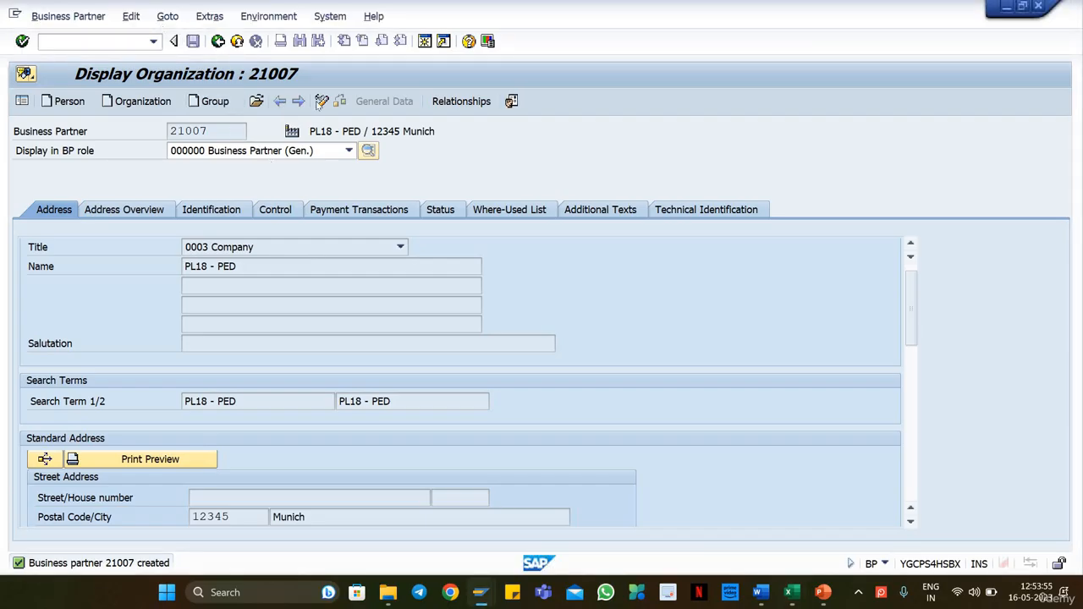
# Step: Open business partner PL18 - PED for editing, add the role FLVN01 Supplier and show its vendor general data
pyautogui.press('F6')
pyautogui.click(261, 152)
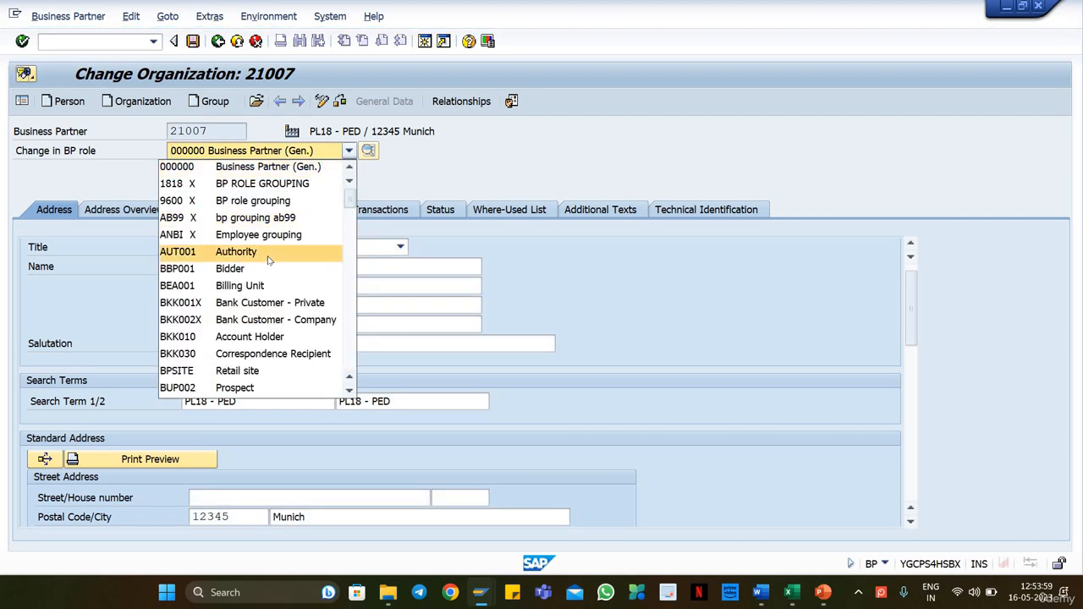
pyautogui.press('Down')
pyautogui.press('Down')
pyautogui.press('Down')
pyautogui.press('Down')
pyautogui.press('Down')
pyautogui.press('Down')
pyautogui.press('Down')
pyautogui.press('Down')
pyautogui.press('Down')
pyautogui.press('Down')
pyautogui.press('Down')
pyautogui.press('Down')
pyautogui.press('Down')
pyautogui.press('Down')
pyautogui.press('Down')
pyautogui.press('Down')
pyautogui.press('Down')
pyautogui.press('Down')
pyautogui.press('Down')
pyautogui.press('Down')
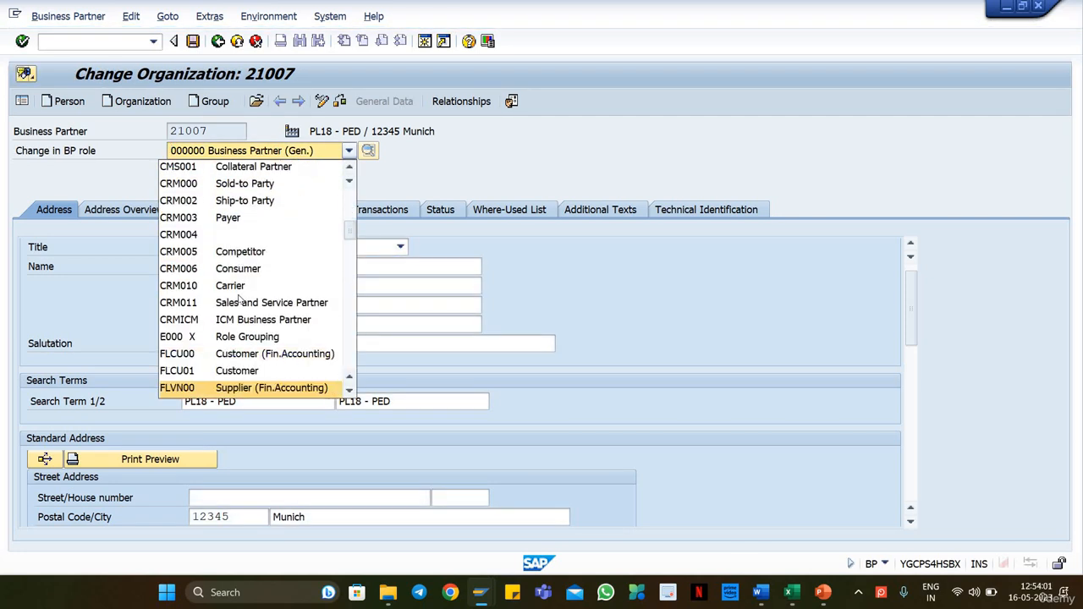
pyautogui.press('Down')
pyautogui.press('Return')
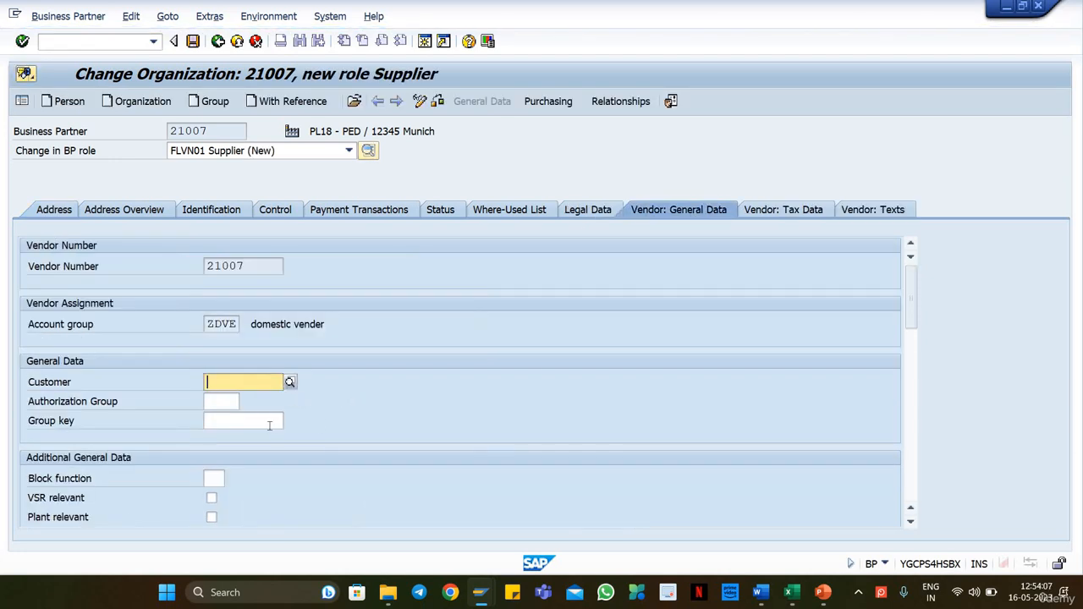
# Step: Assign plant PL18 in the vendor general data and save the supplier role, declining to show the VAT registration warning again
pyautogui.scroll(-2, 269, 425)
pyautogui.click(220, 421)
pyautogui.click(220, 437)
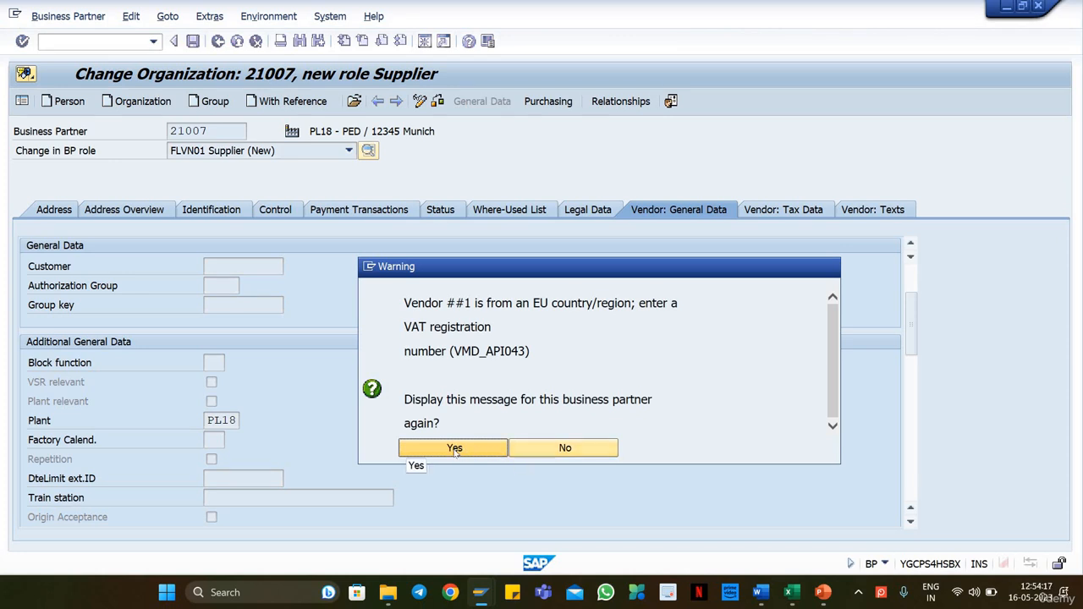
pyautogui.click(559, 450)
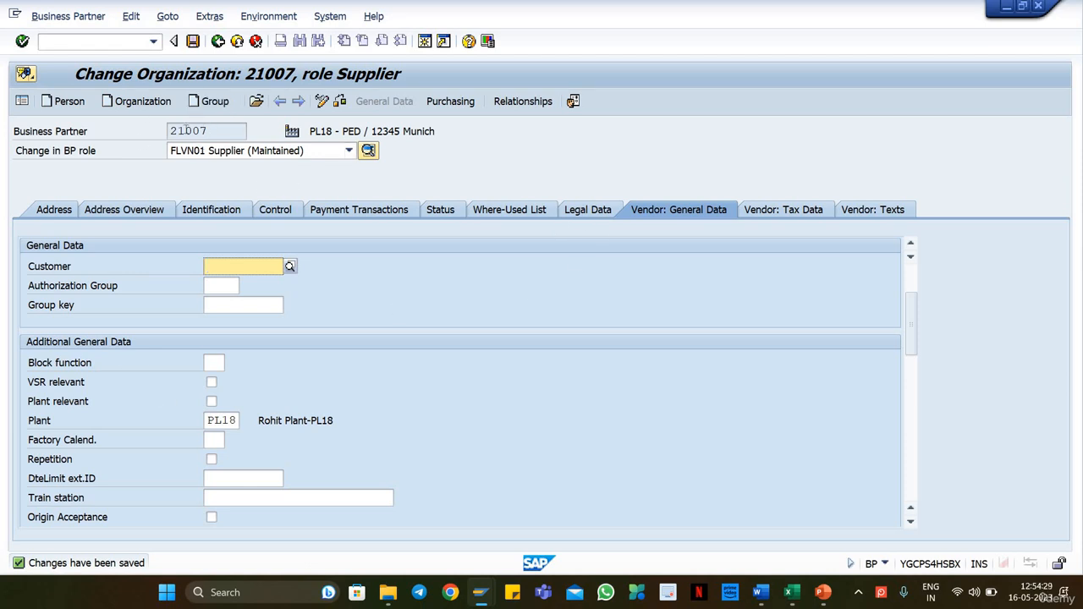
# Step: Compare the business partner number of PL18 - PED with the one recorded in the Excel master data sheet
pyautogui.click(188, 131)
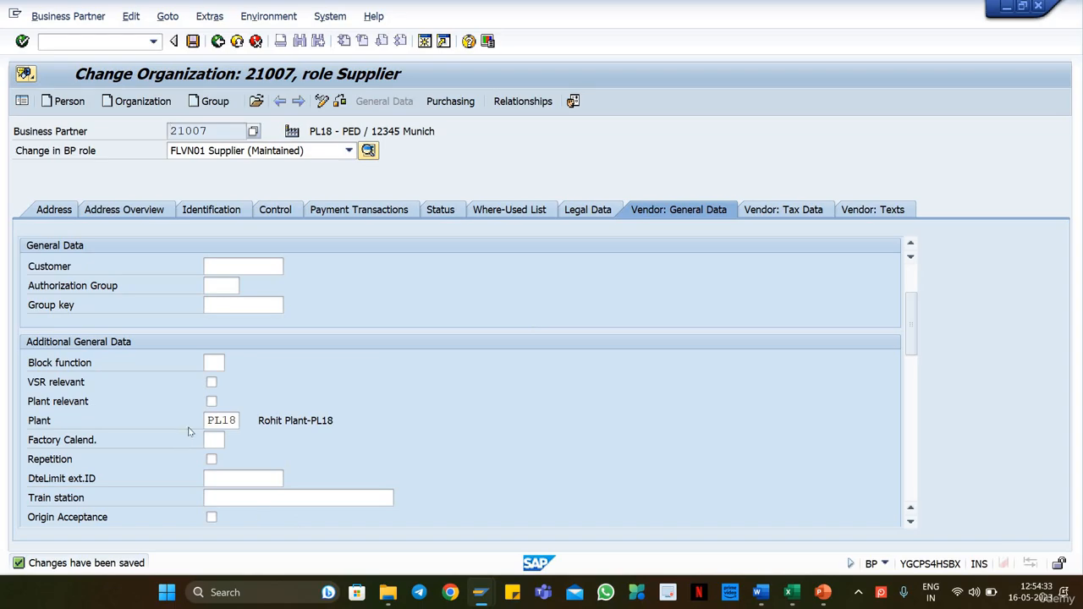
pyautogui.hotkey('alt', 'Tab')
pyautogui.hotkey('ctrl', 'c')
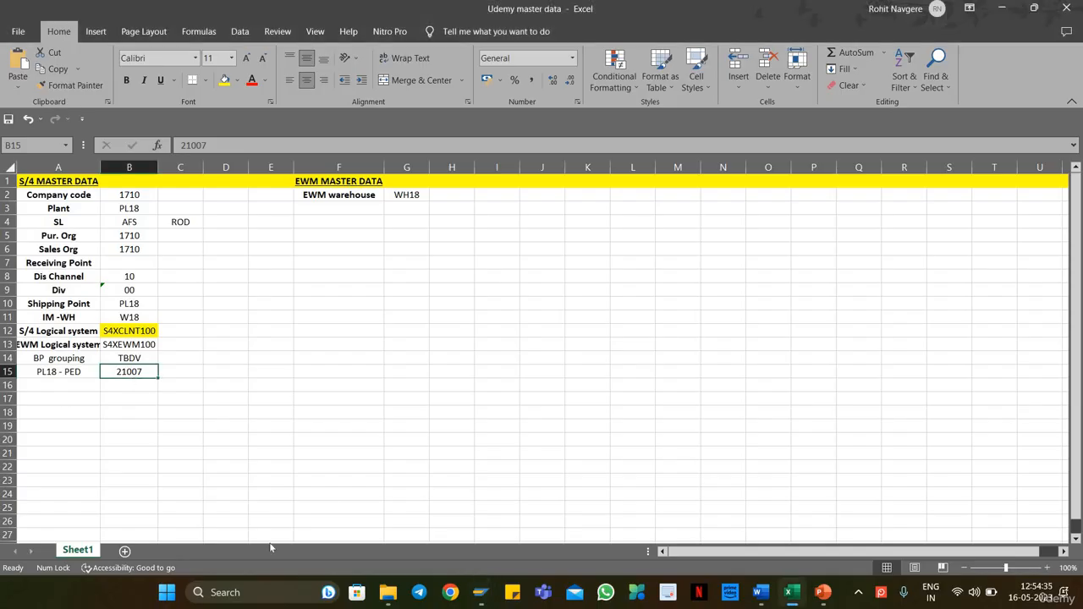
pyautogui.hotkey('alt', 'Tab')
pyautogui.hotkey('alt', 'Tab')
pyautogui.press('Down')
pyautogui.hotkey('alt', 'Tab')
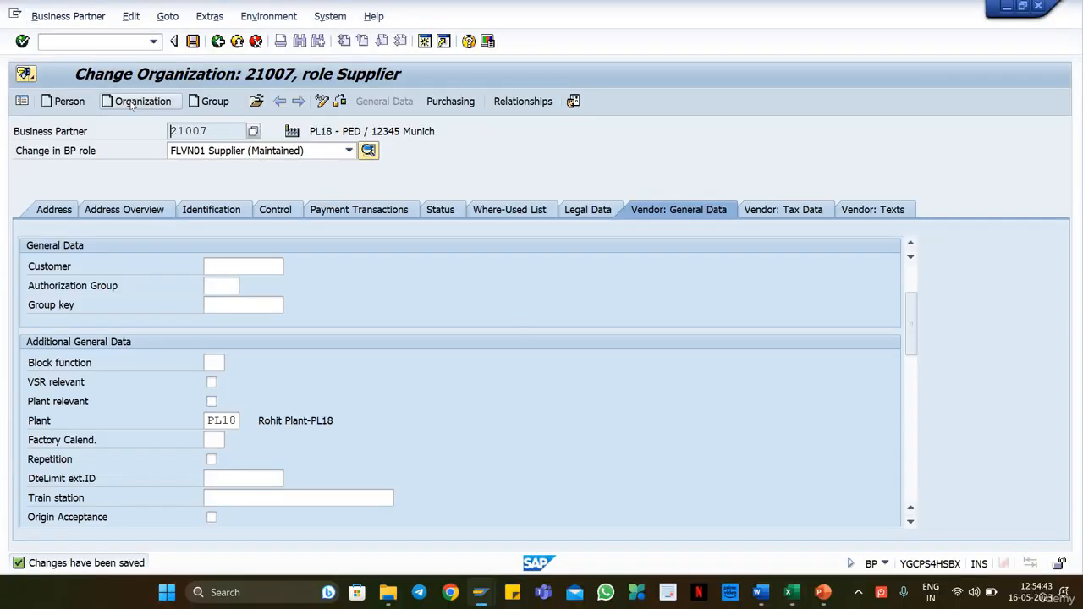
# Step: Open the creation and change details of business partner PL18 - PED, copy its grouping ZDCU and close the details
pyautogui.click(212, 17)
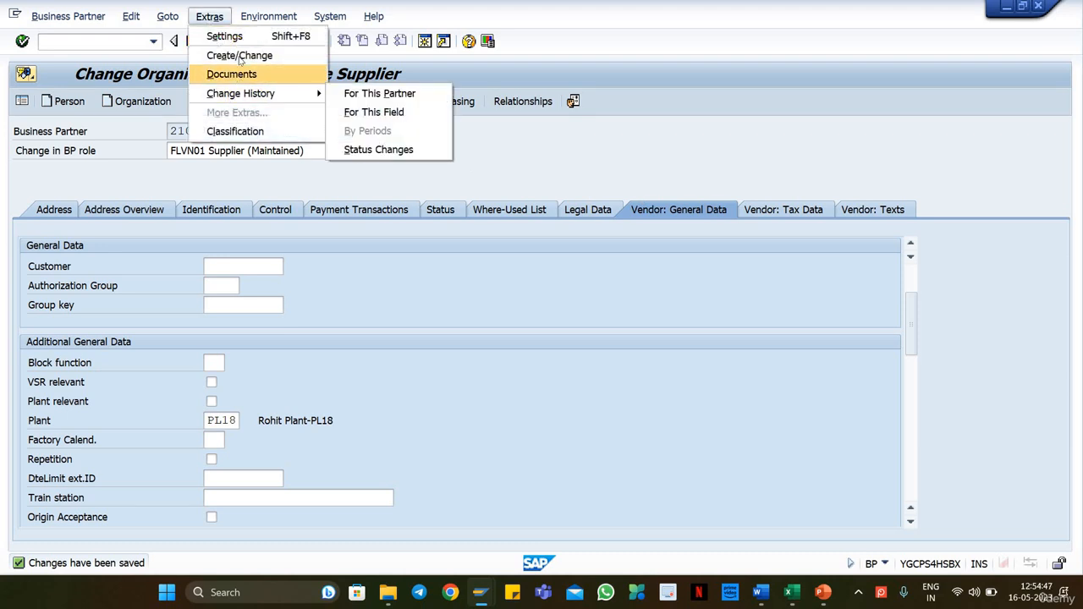
pyautogui.click(239, 56)
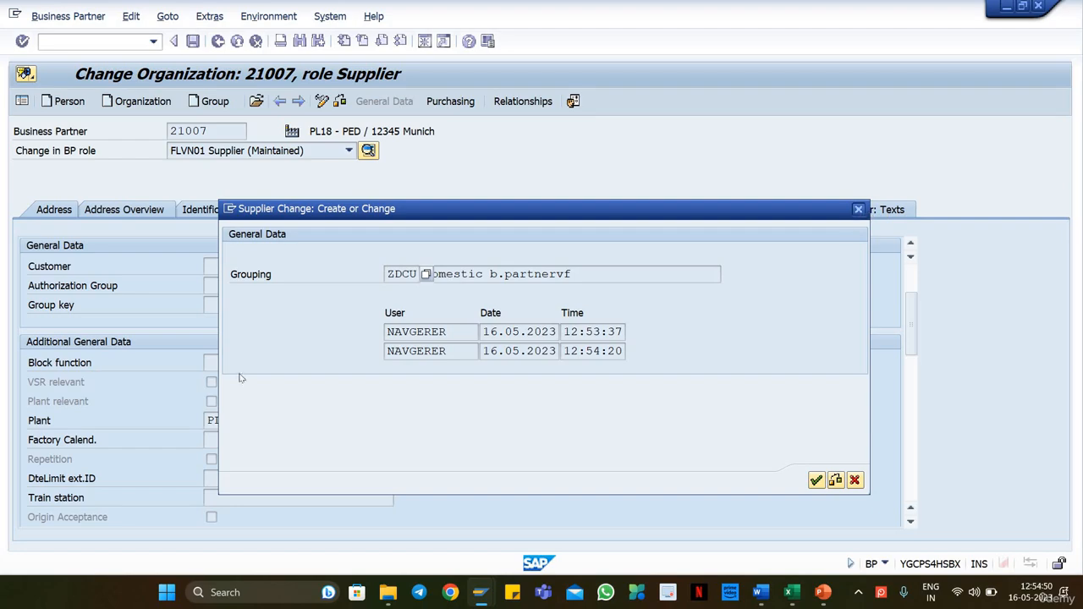
pyautogui.press('Escape')
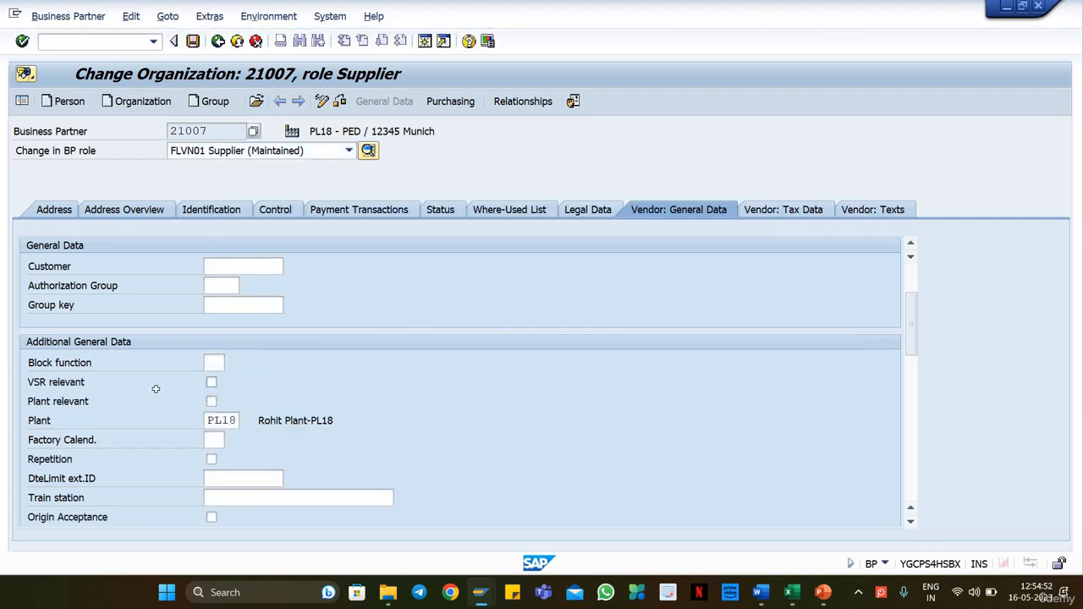
# Step: Switch to the Excel master data sheet and replace the BP grouping in cell B14 with ZDCU
pyautogui.hotkey('alt', 'Tab')
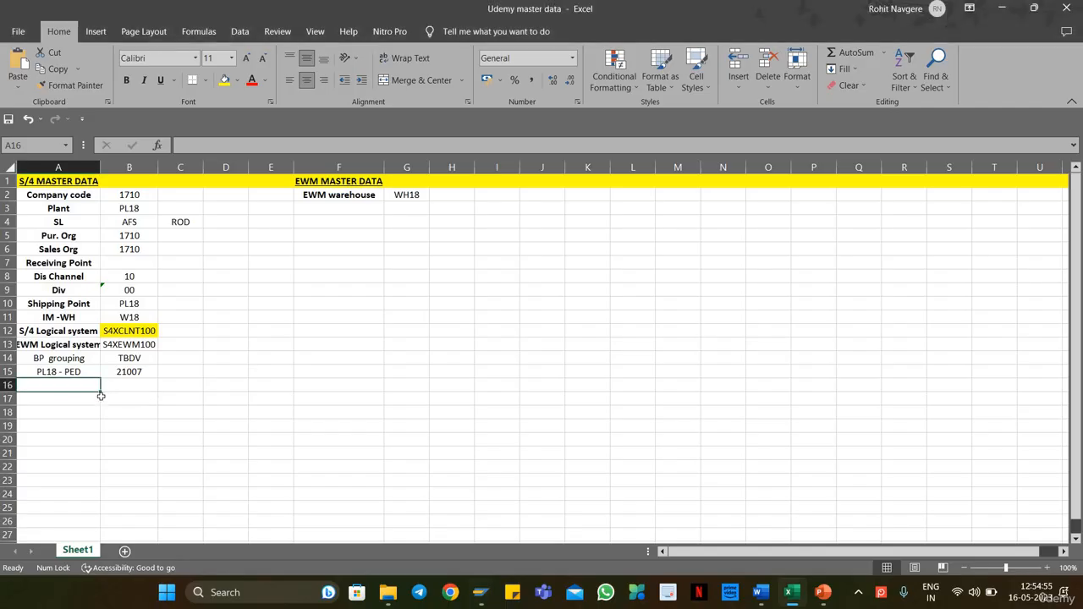
pyautogui.click(125, 358)
pyautogui.rightClick(127, 358)
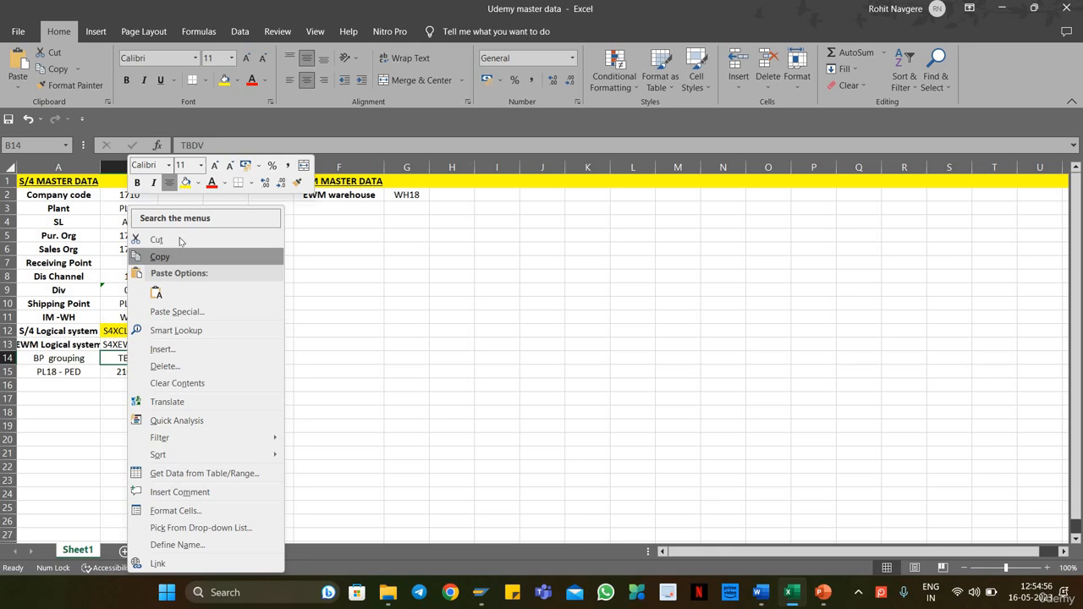
pyautogui.click(157, 292)
pyautogui.click(411, 330)
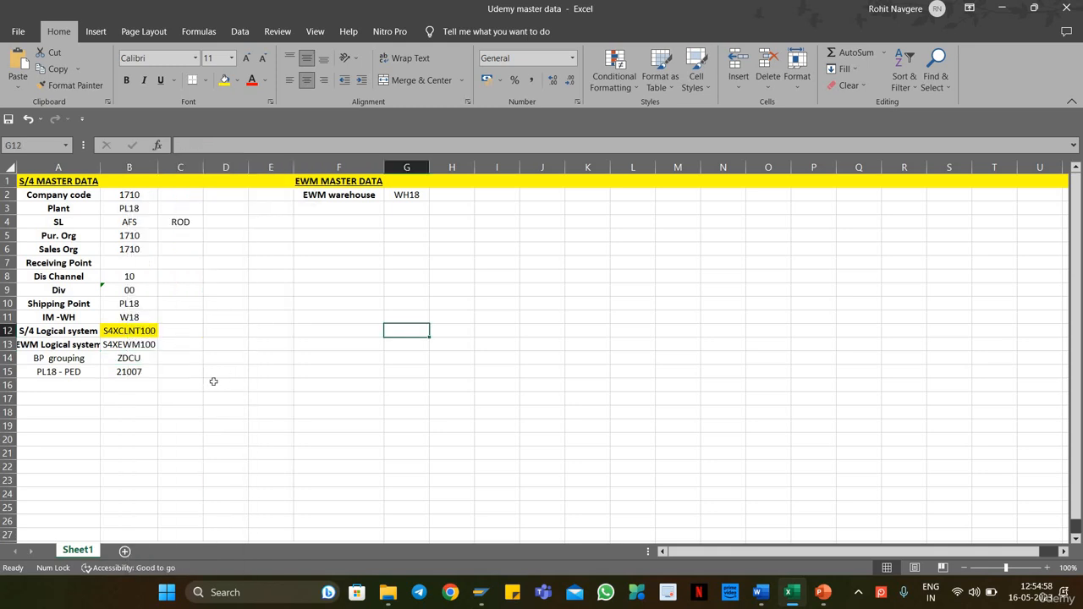
# Step: Review the BP grouping and PL18 - PED entries in the Excel master data sheet against the business partner in SAP
pyautogui.click(213, 378)
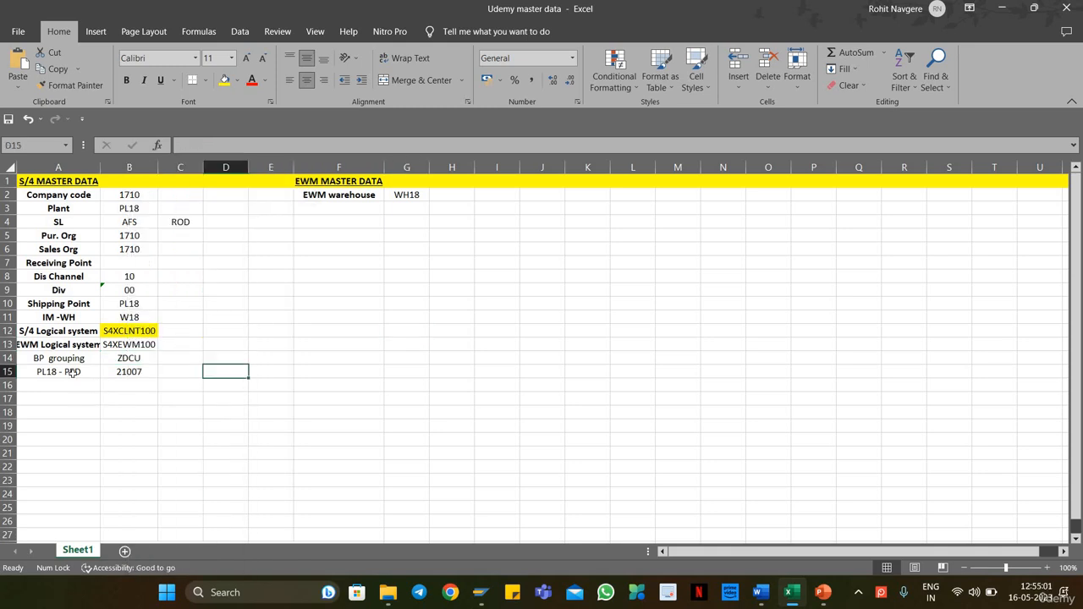
pyautogui.click(142, 374)
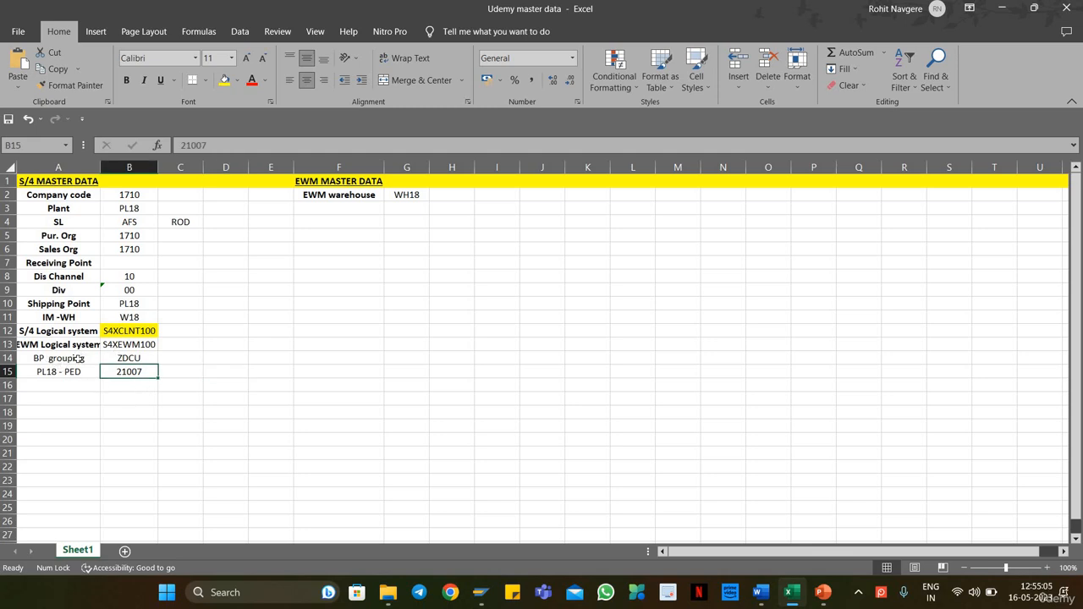
pyautogui.click(125, 358)
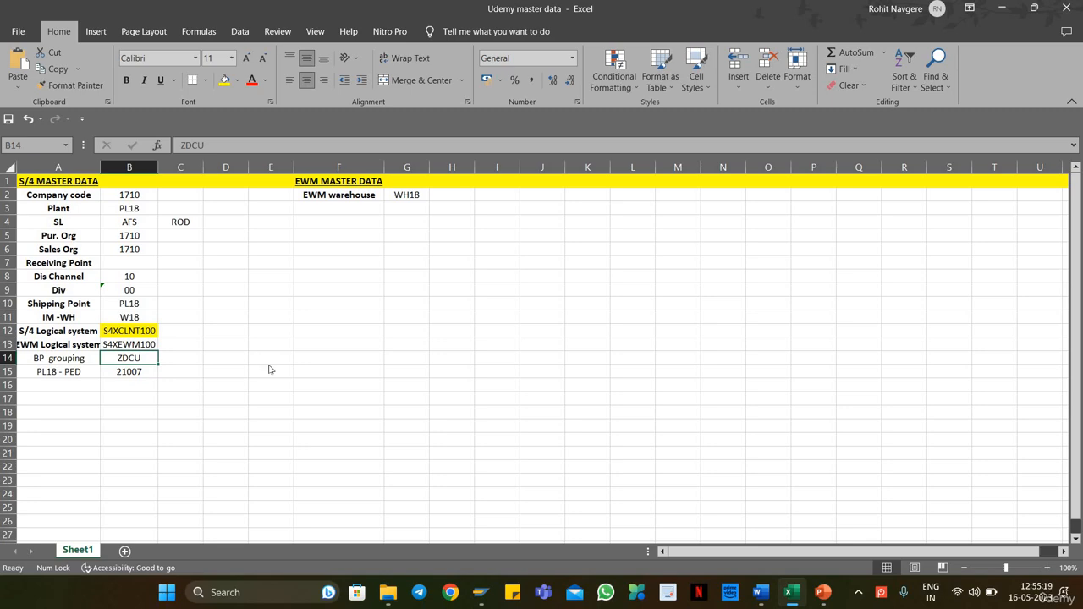
pyautogui.hotkey('alt', 'Tab')
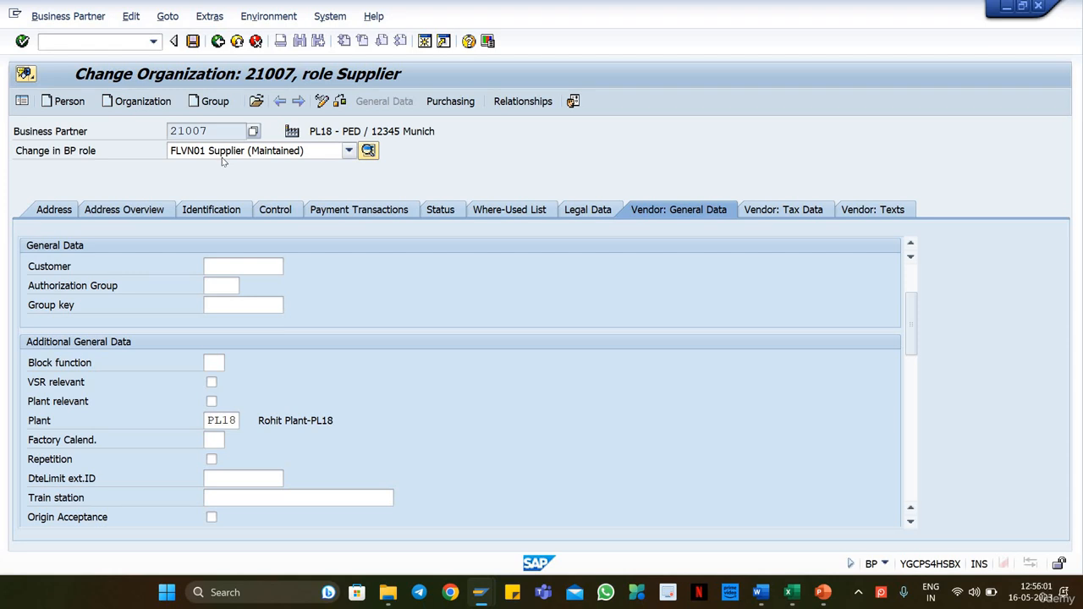
pyautogui.hotkey('alt', 'Tab')
pyautogui.click(149, 358)
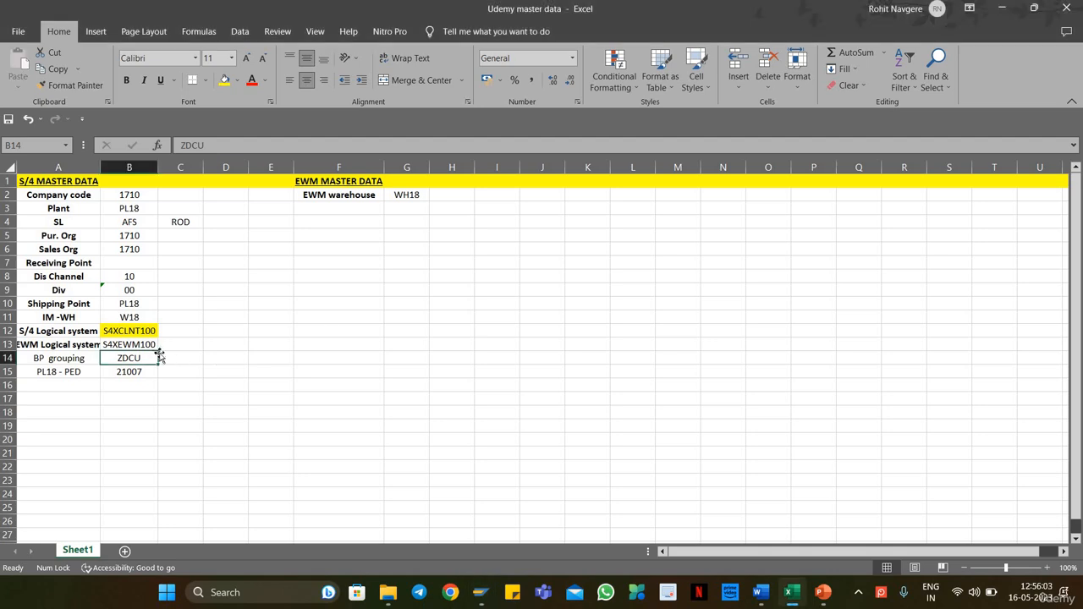
pyautogui.moveTo(168, 393); pyautogui.dragTo(168, 390)
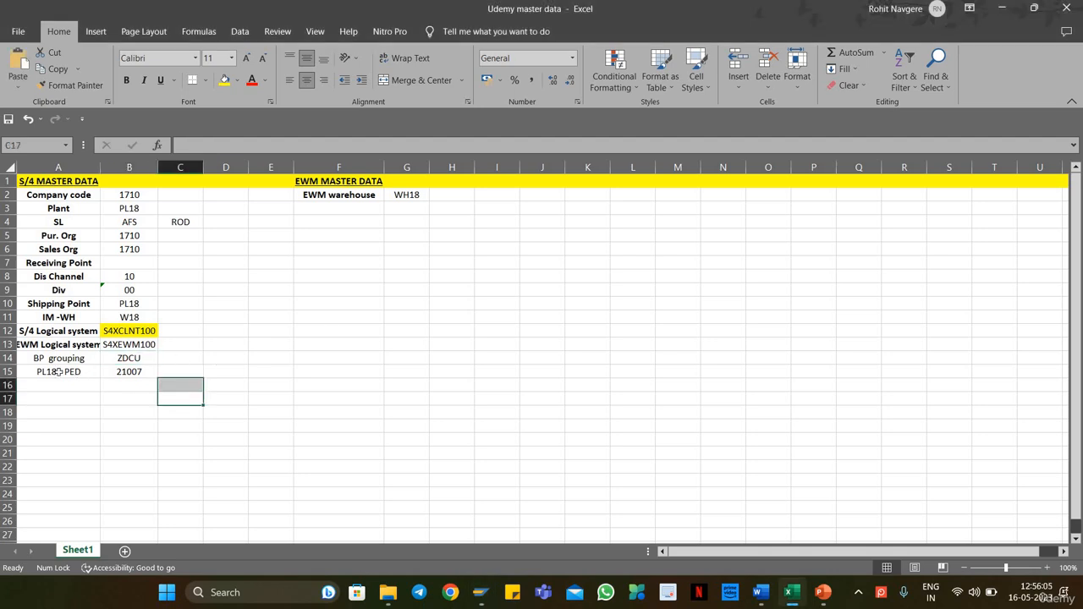
pyautogui.moveTo(59, 372); pyautogui.dragTo(126, 372)
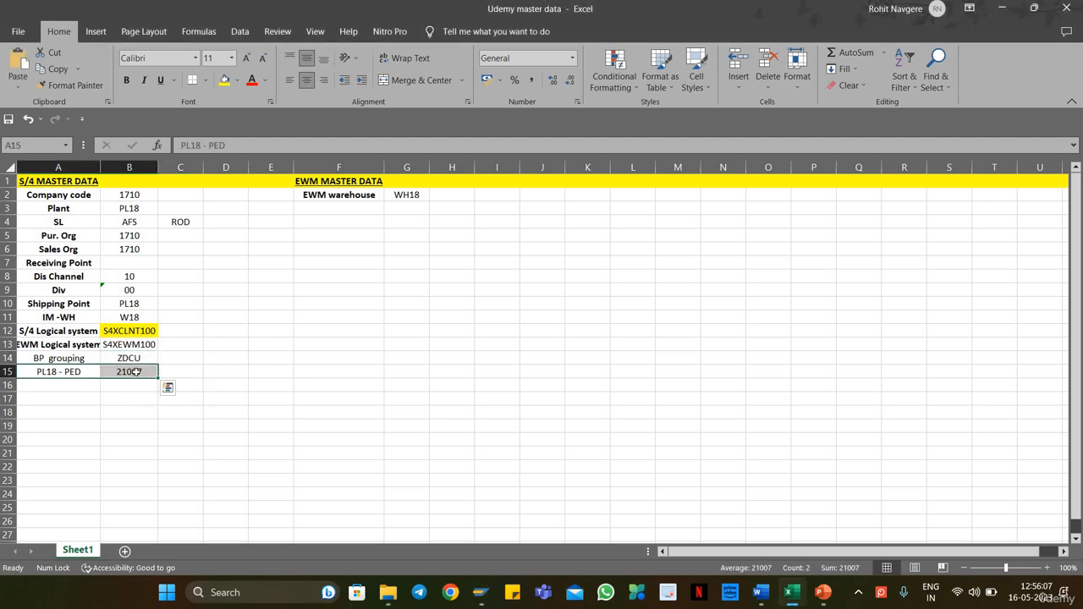
# Step: Switch to the PowerPoint introduction slides and view the ORG STRUCTURE slide
pyautogui.hotkey('alt', 'Tab')
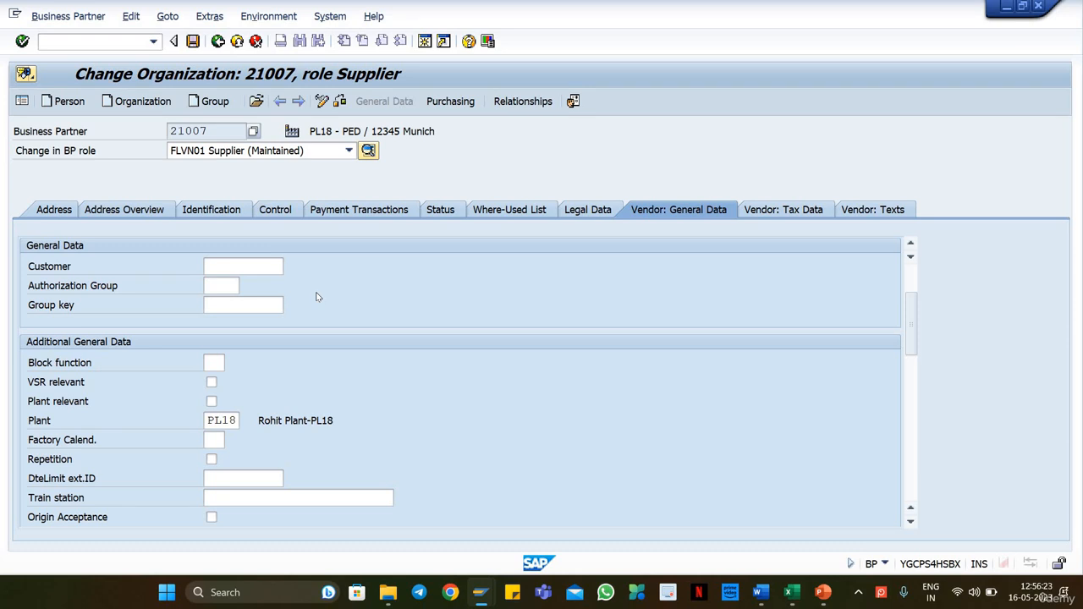
pyautogui.click(823, 592)
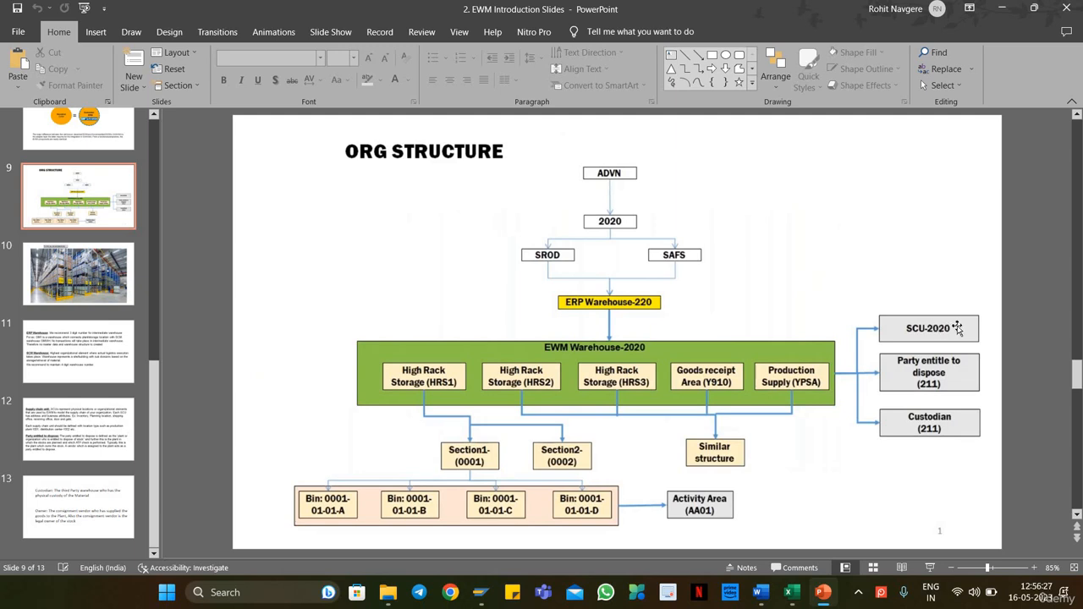
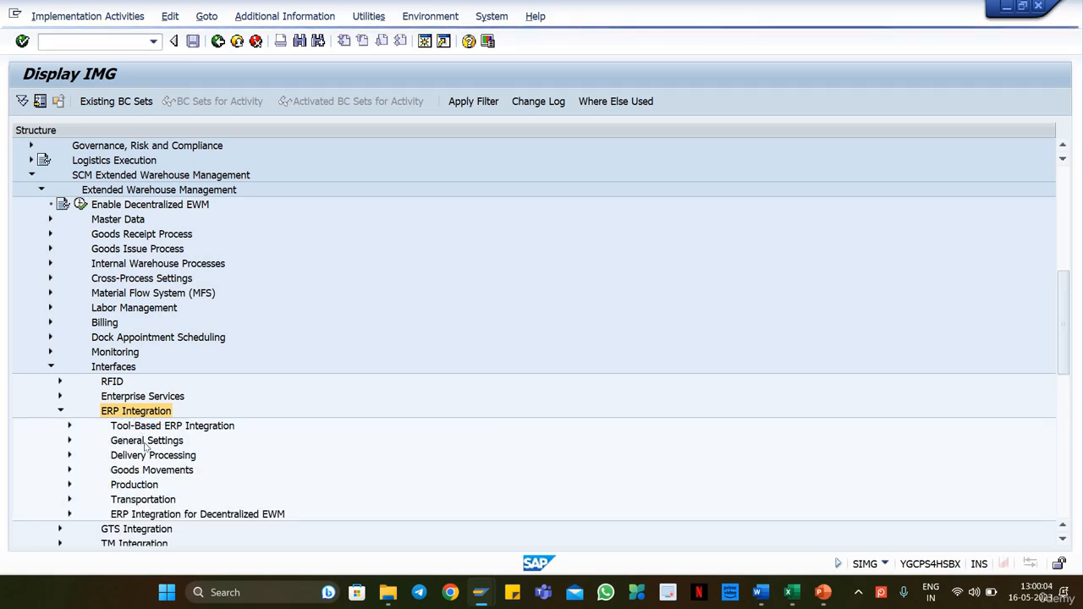
# Step: Open the Map Storage Locations from ERP System to EWM activity under Goods Movements and widen the warehouse number and availability group columns
pyautogui.click(136, 471)
pyautogui.doubleClick(137, 471)
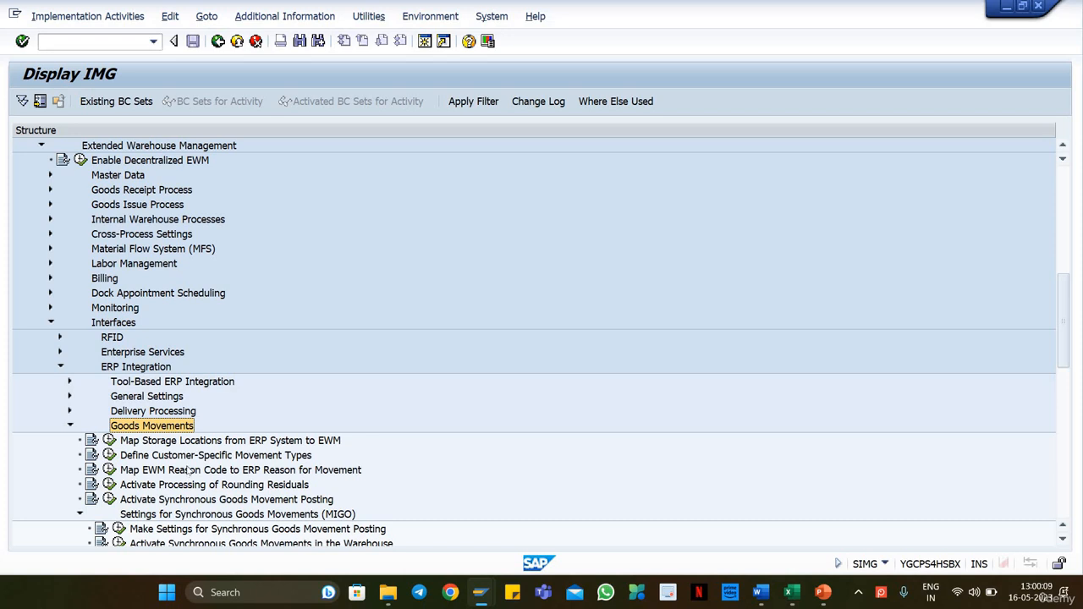
pyautogui.click(172, 445)
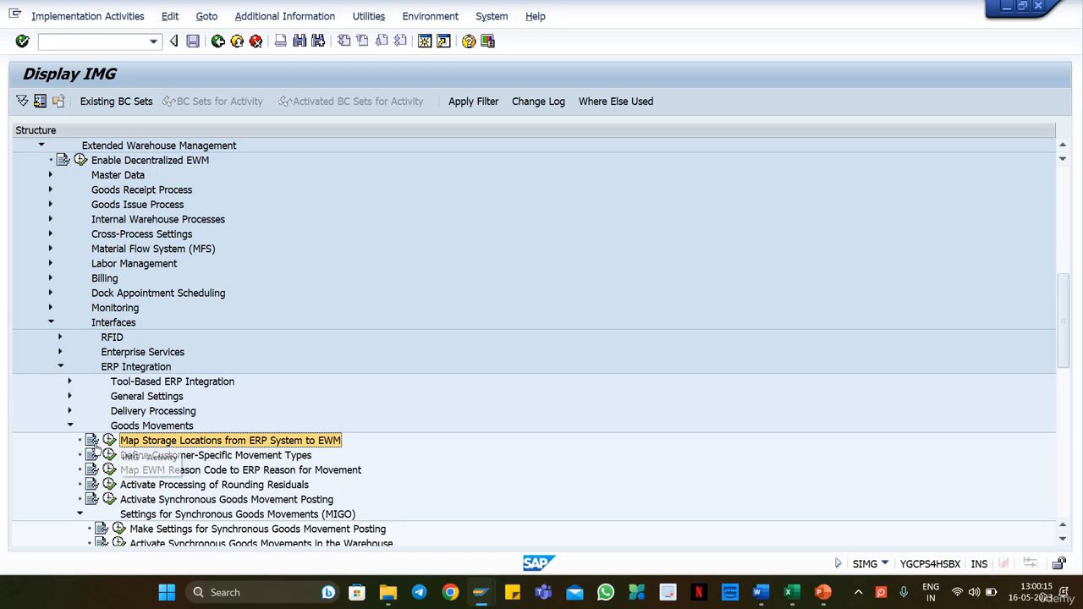
pyautogui.click(110, 440)
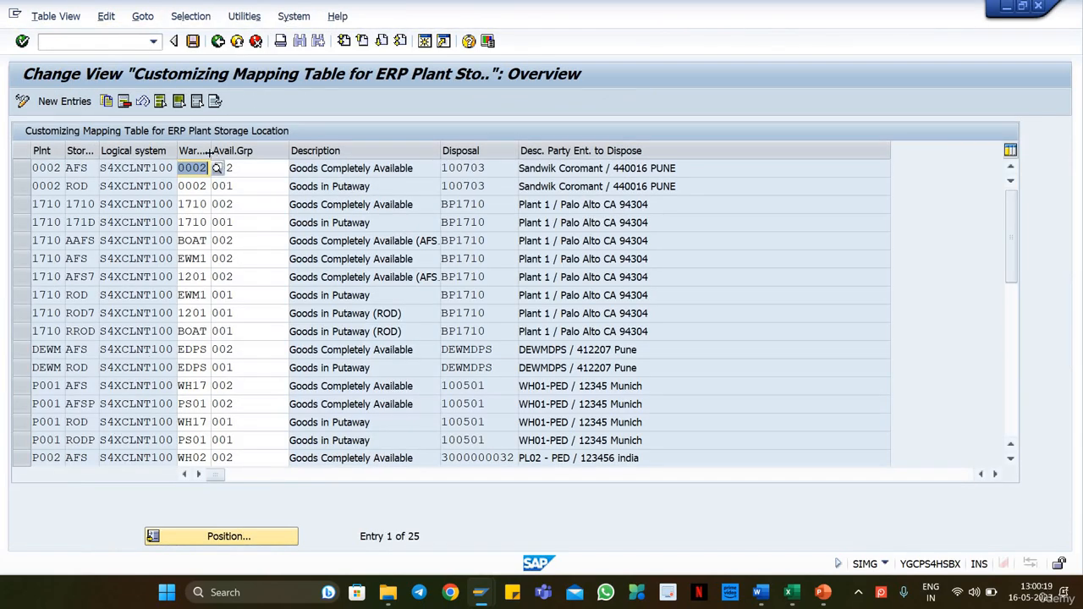
pyautogui.moveTo(208, 151); pyautogui.dragTo(254, 151)
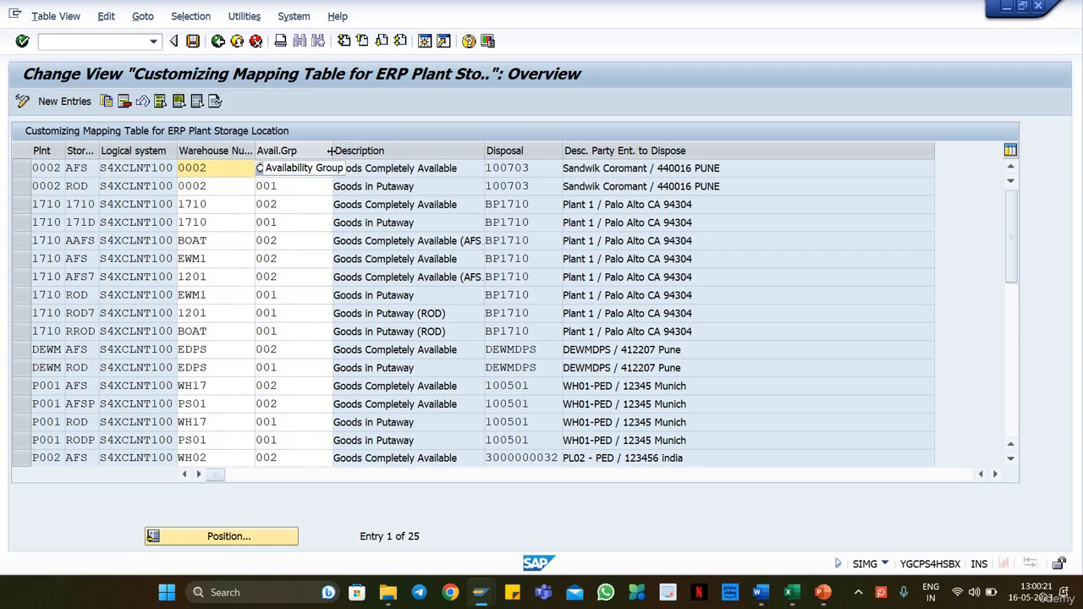
pyautogui.moveTo(331, 151); pyautogui.dragTo(361, 151)
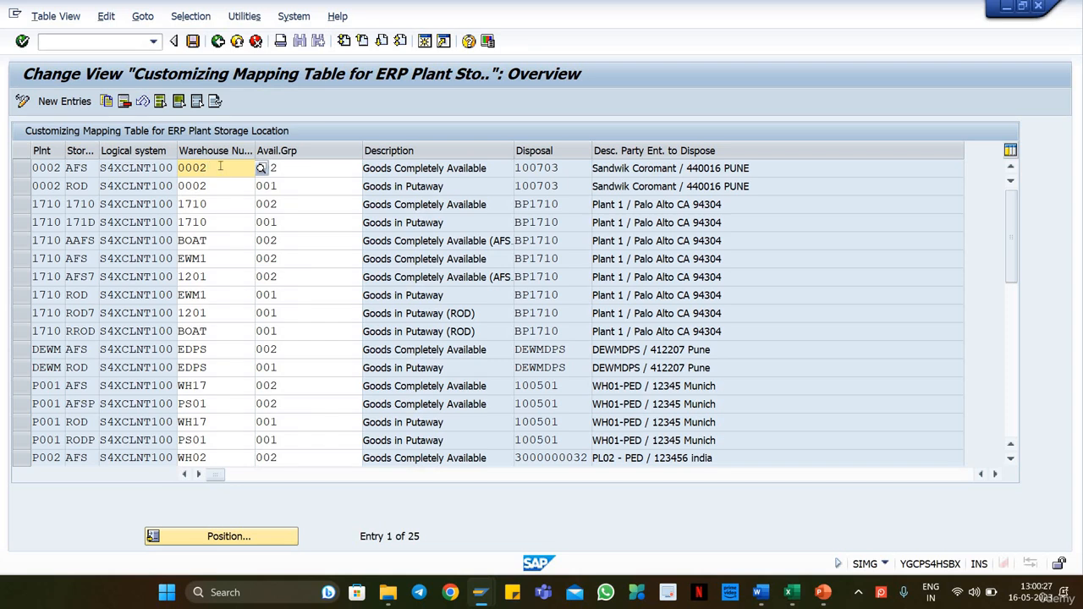
pyautogui.click(300, 167)
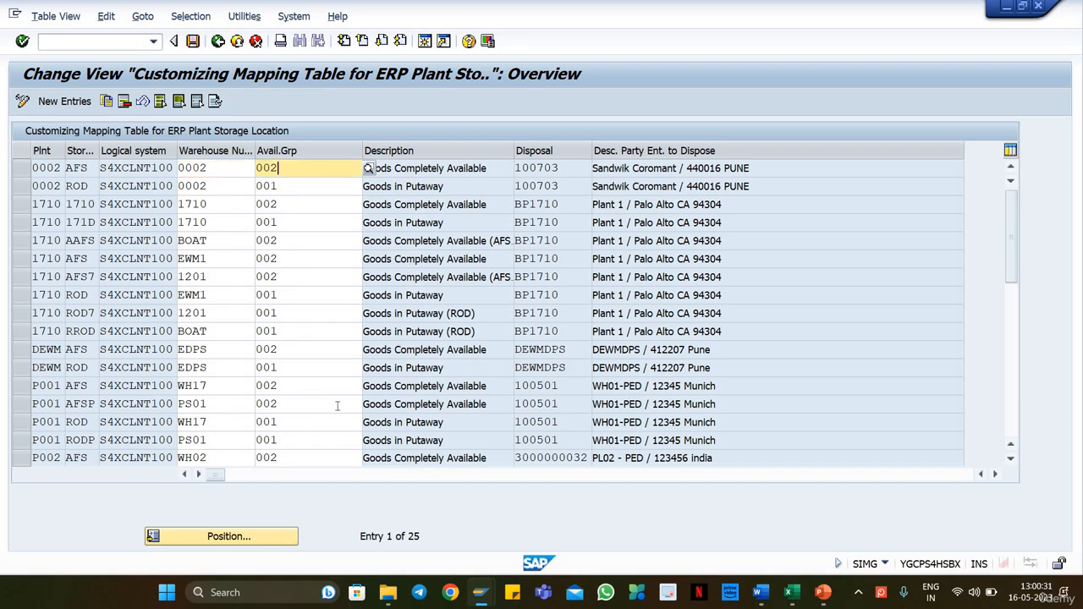
# Step: Search the storage location mapping table by contents for entries with plant PL18
pyautogui.click(191, 17)
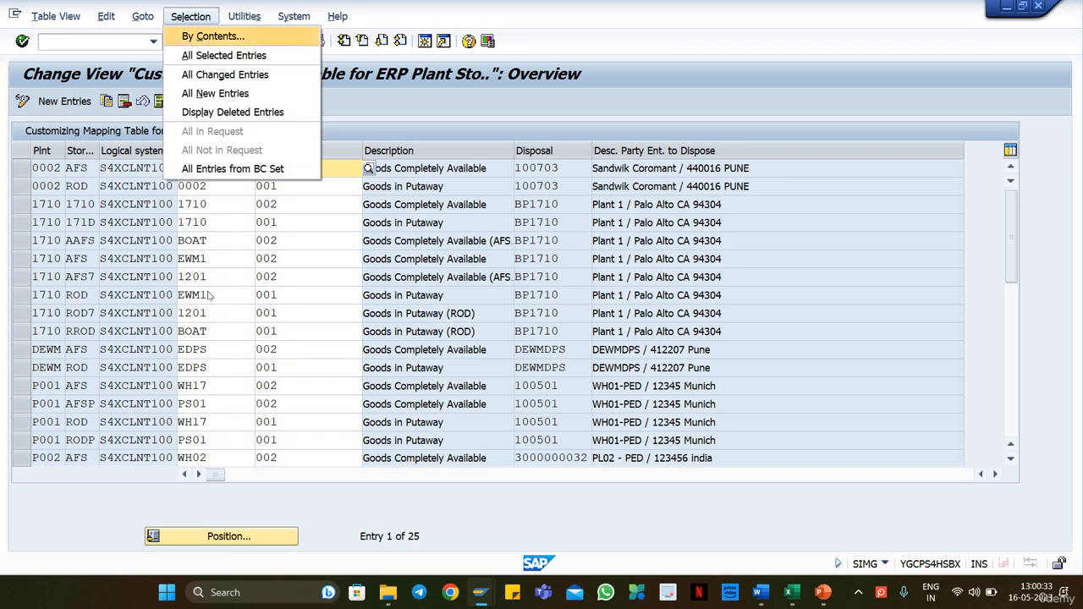
pyautogui.click(206, 295)
pyautogui.click(68, 288)
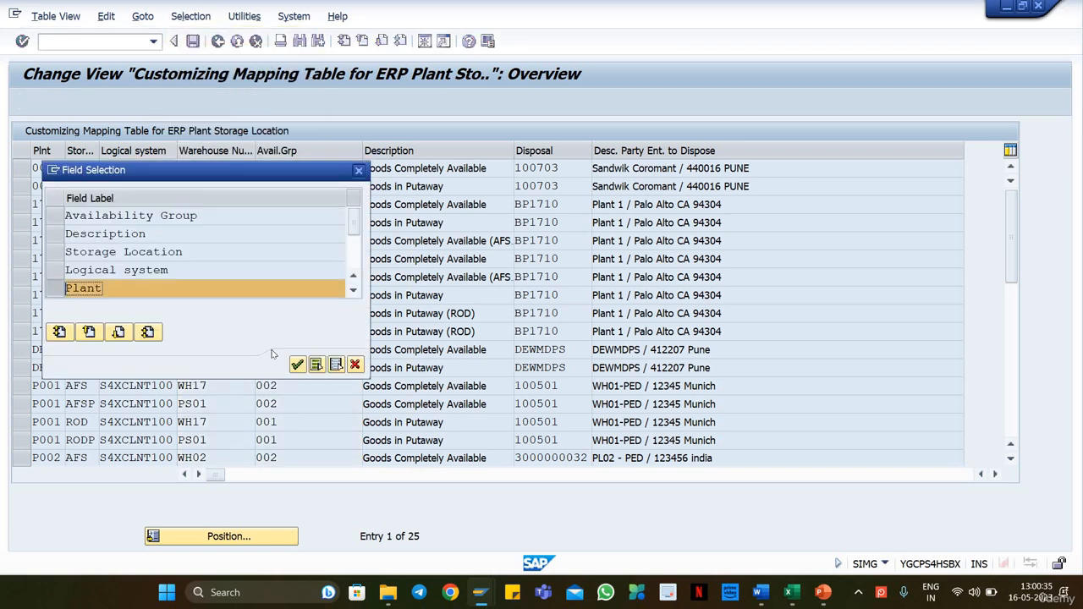
pyautogui.click(297, 365)
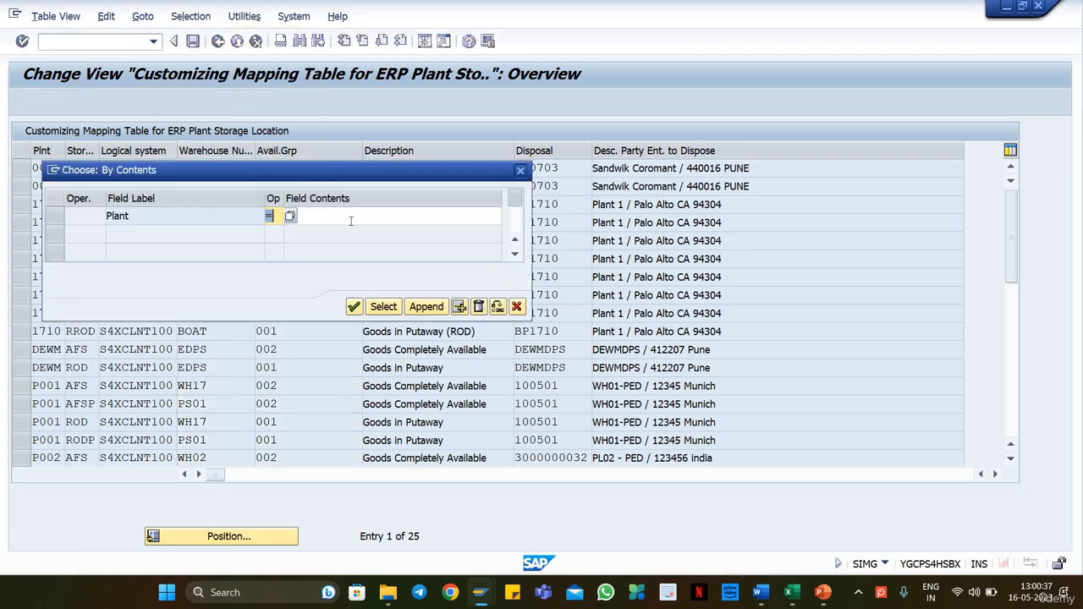
pyautogui.click(350, 221)
pyautogui.write('PL18')
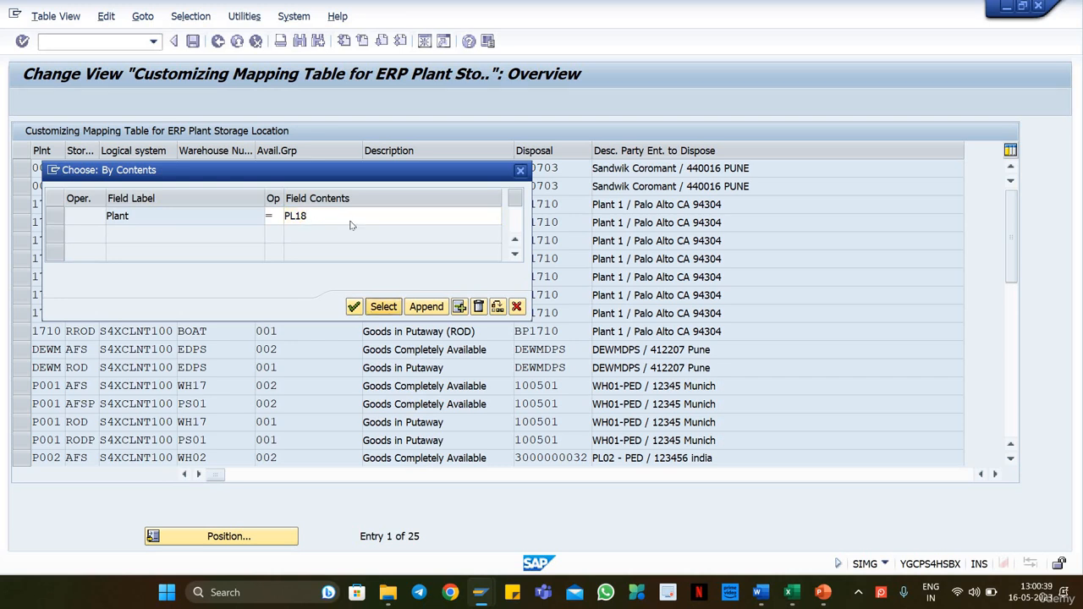
pyautogui.press('Return')
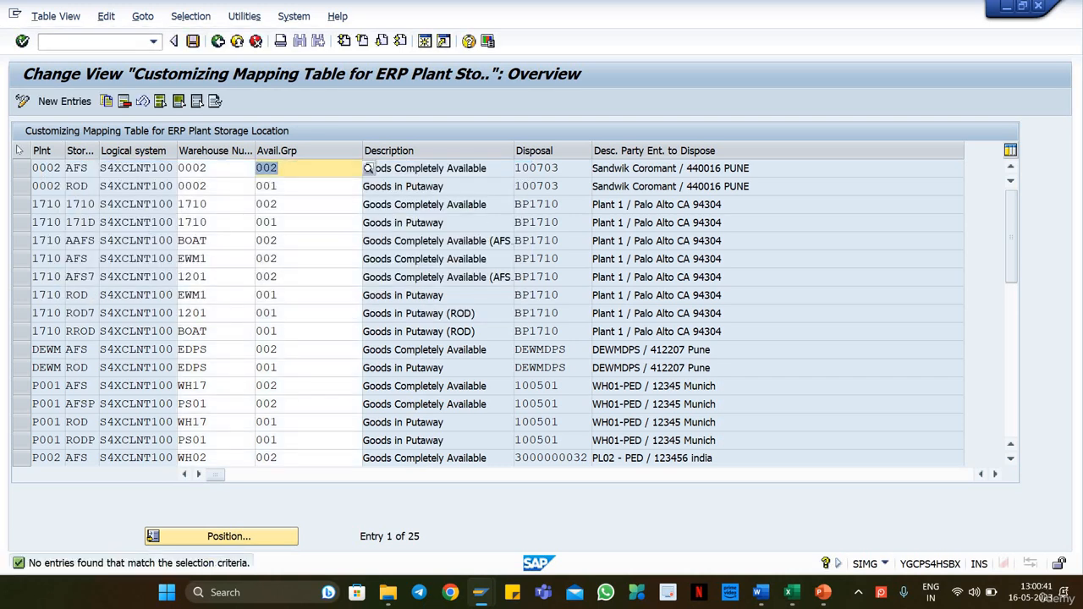
# Step: Start a new mapping entry with plant PL18, storage location ROD and logical system S4XCLNT100
pyautogui.click(59, 101)
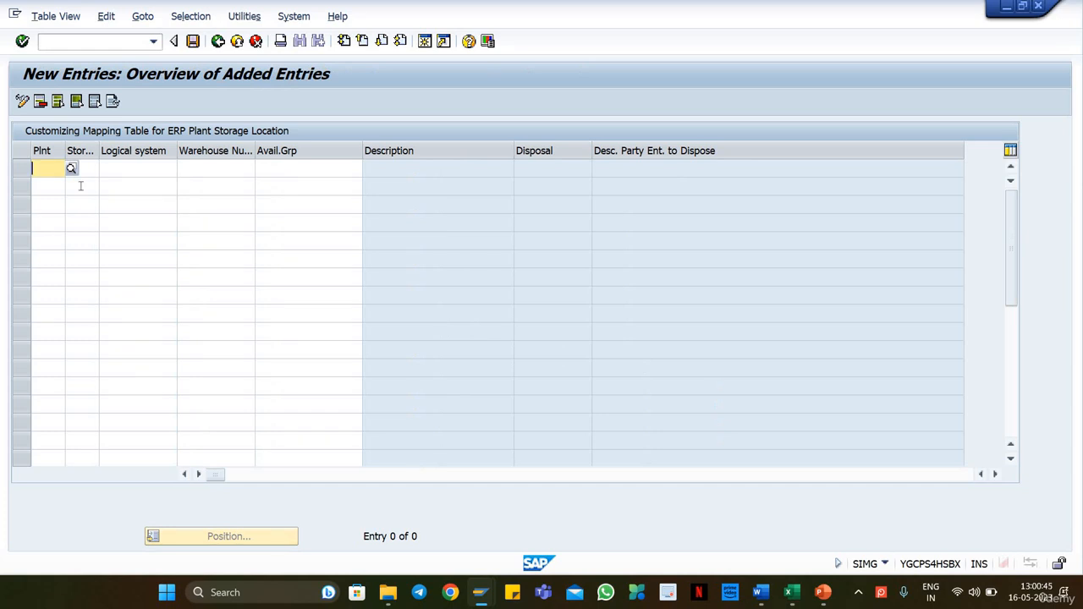
pyautogui.write('PL18')
pyautogui.press('Tab')
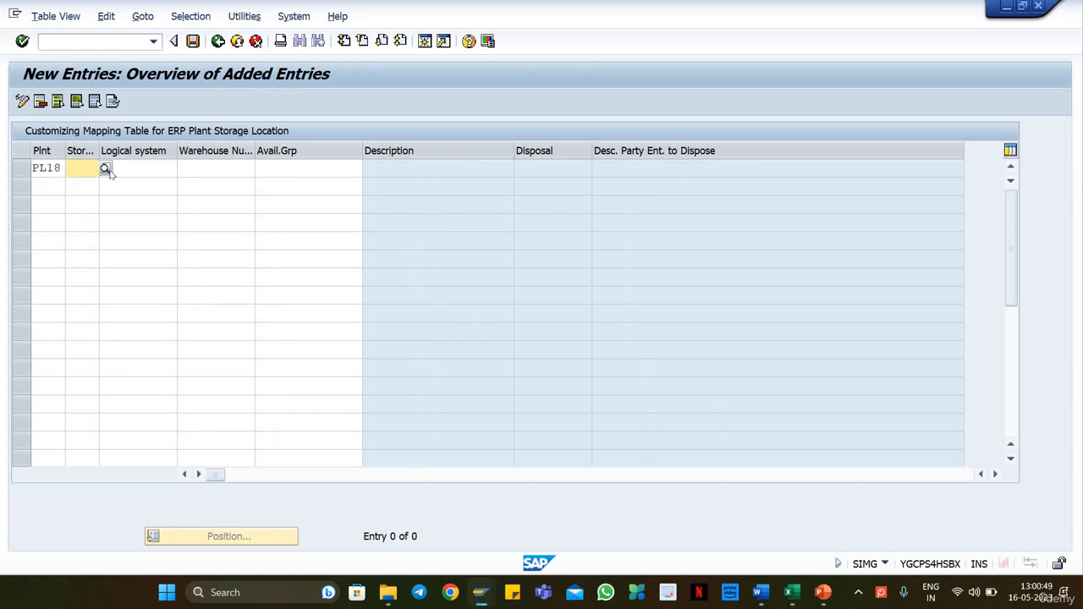
pyautogui.write('ROD')
pyautogui.press('Tab')
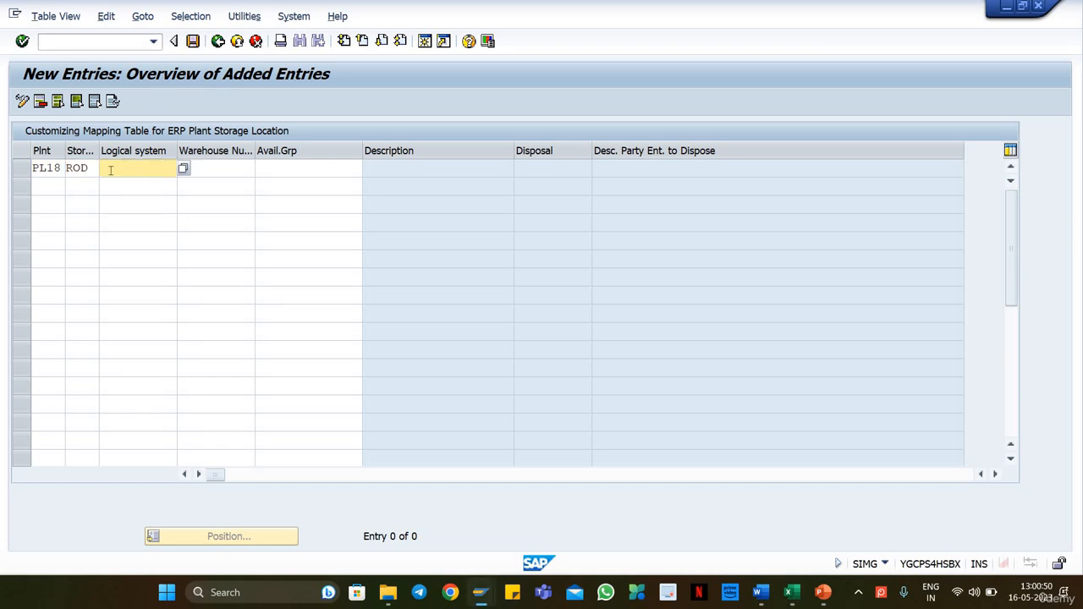
pyautogui.write('S4XCLNT100')
pyautogui.press('Tab')
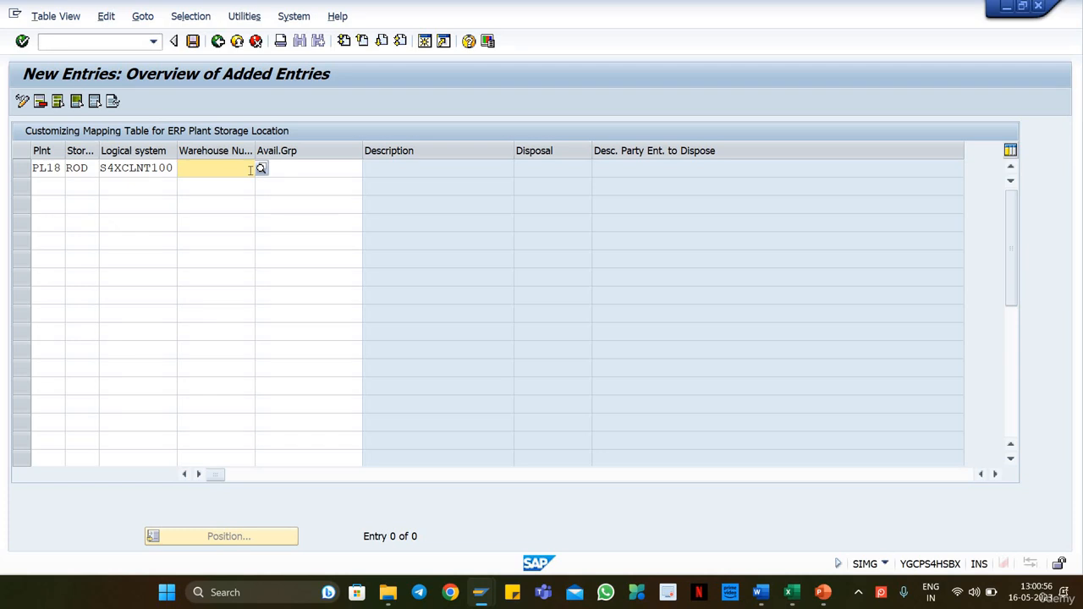
# Step: Assign warehouse number WH18 and availability group 001 to the ROD entry and confirm it to derive the party entitled to dispose
pyautogui.write('WH18')
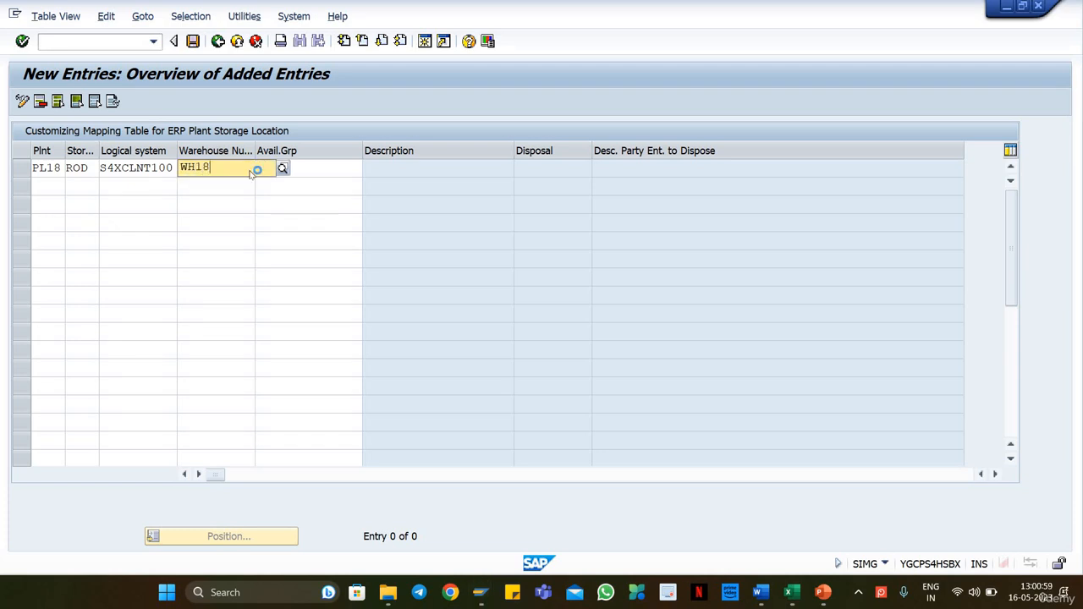
pyautogui.click(294, 169)
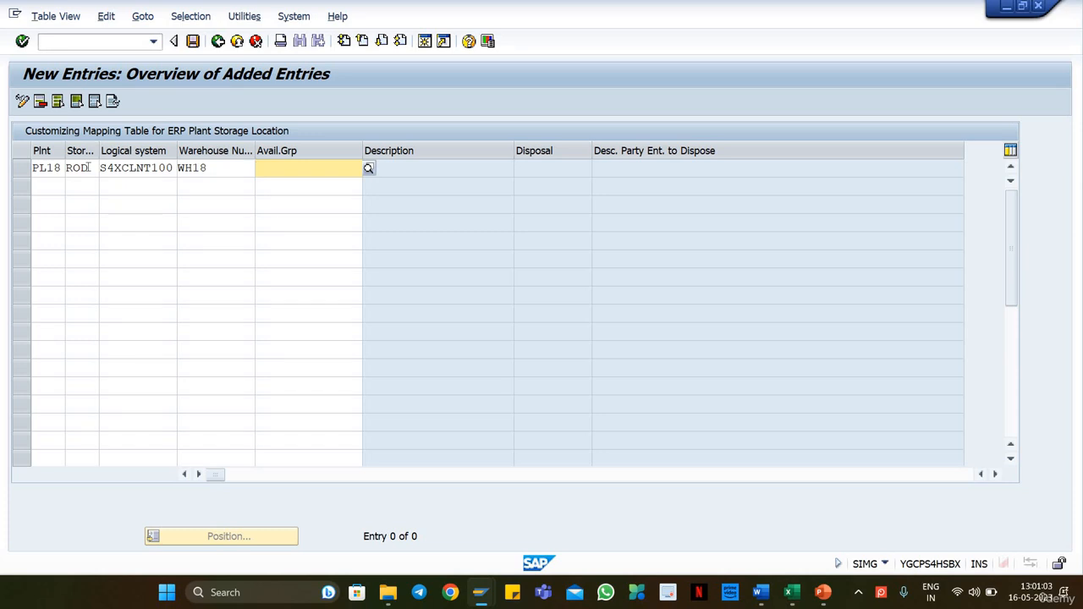
pyautogui.moveTo(88, 167); pyautogui.dragTo(65, 169)
pyautogui.click(64, 170)
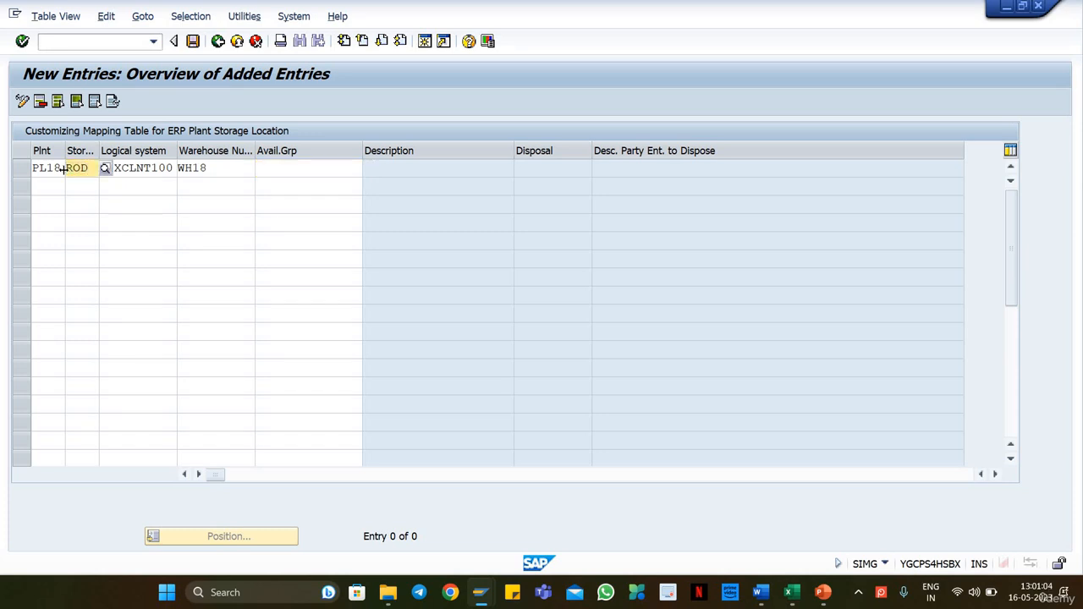
pyautogui.click(292, 172)
pyautogui.write('001')
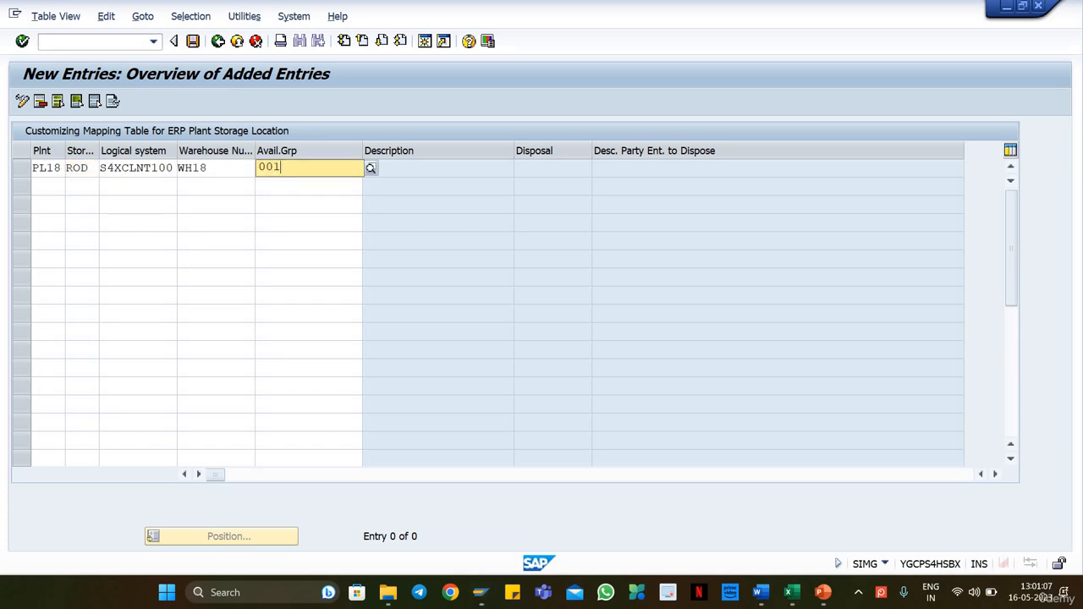
pyautogui.press('Return')
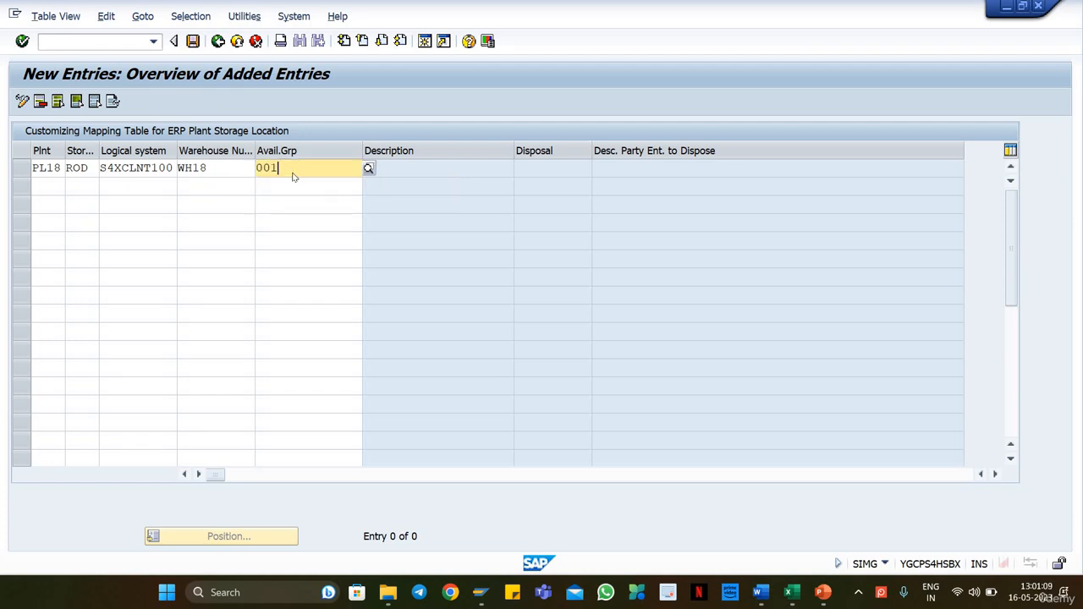
pyautogui.doubleClick(542, 168)
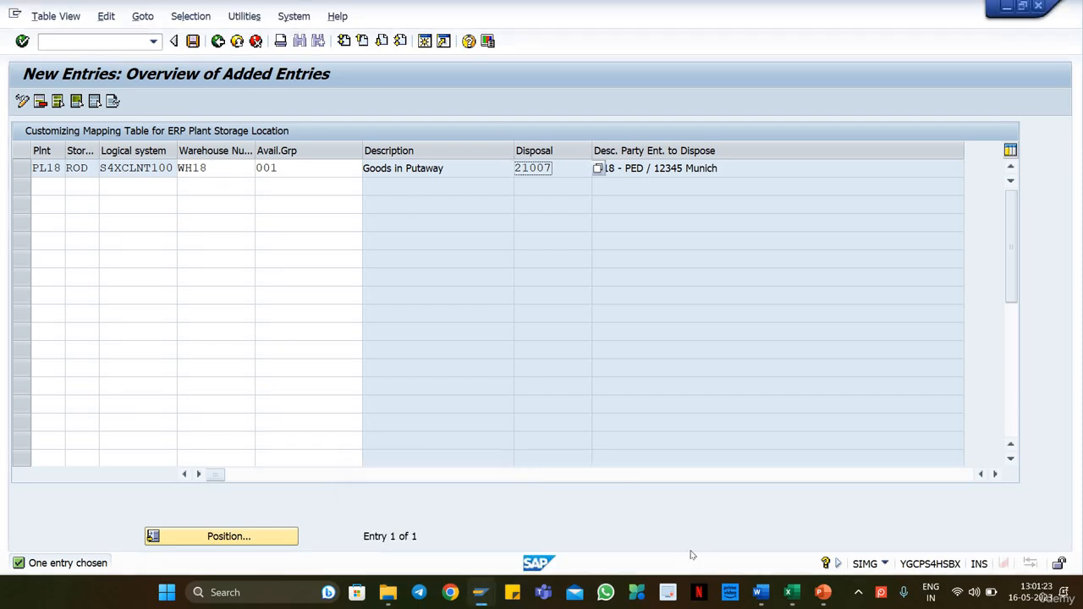
# Step: Check the ORG STRUCTURE slide in PowerPoint and the Excel master data sheet against the new entry, and return to SAP
pyautogui.click(822, 592)
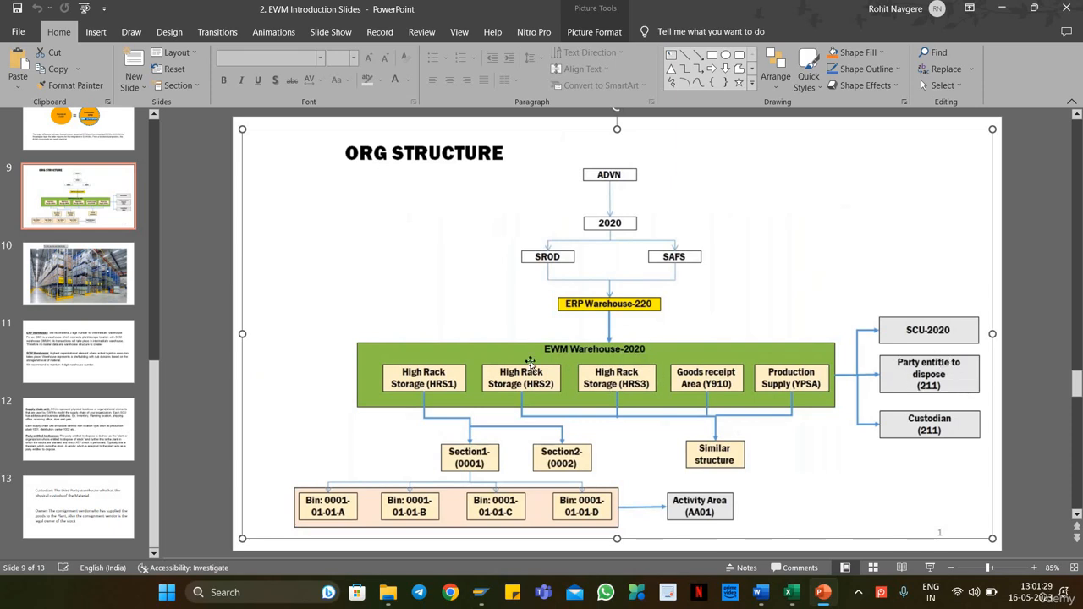
pyautogui.hotkey('alt', 'Tab')
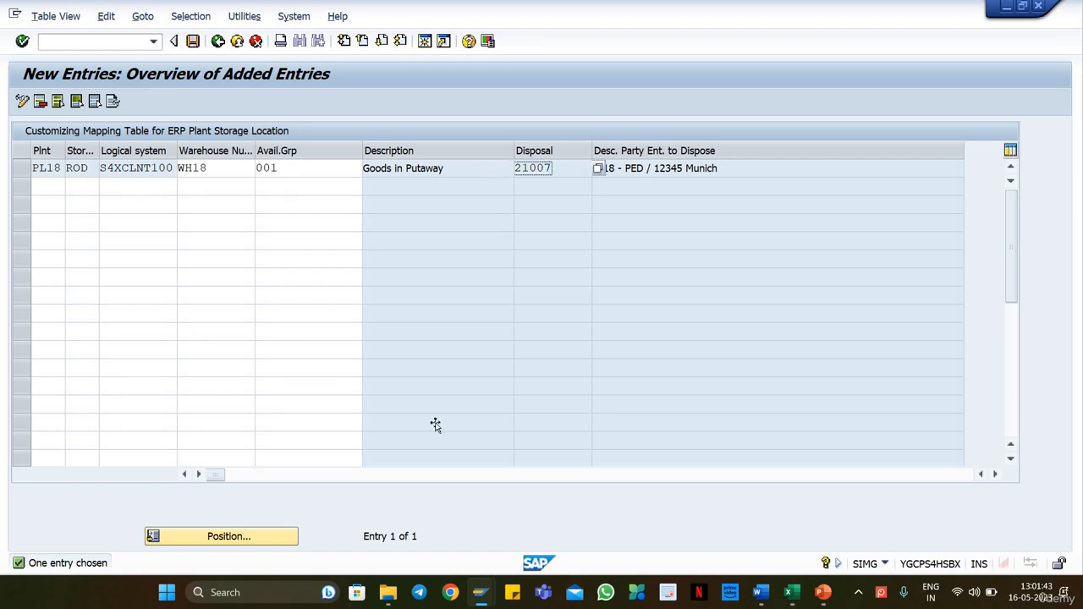
pyautogui.hotkey('alt', 'Tab')
pyautogui.press('alt')
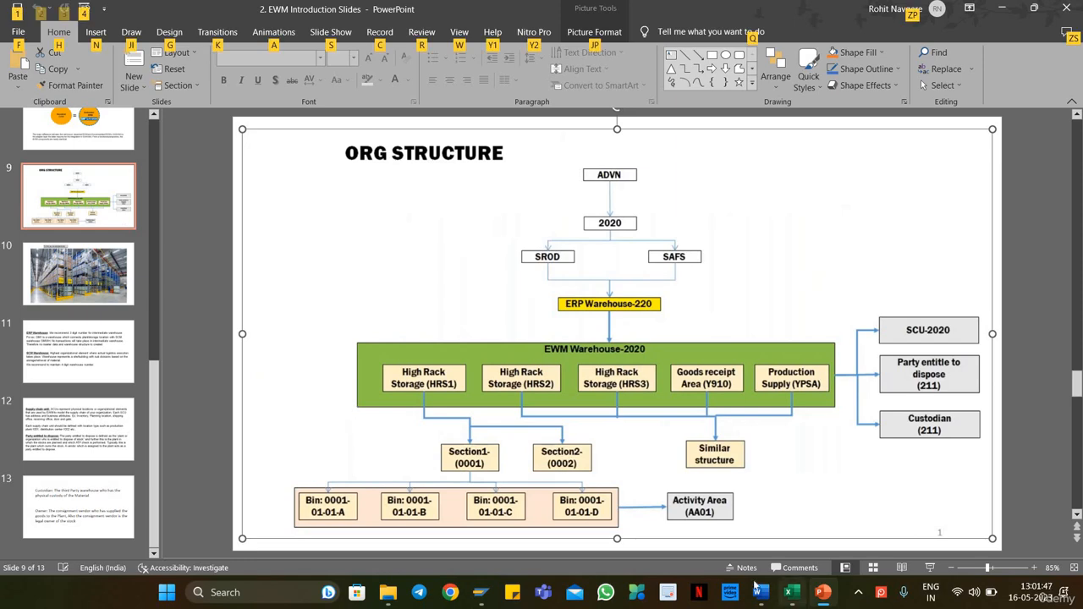
pyautogui.click(789, 592)
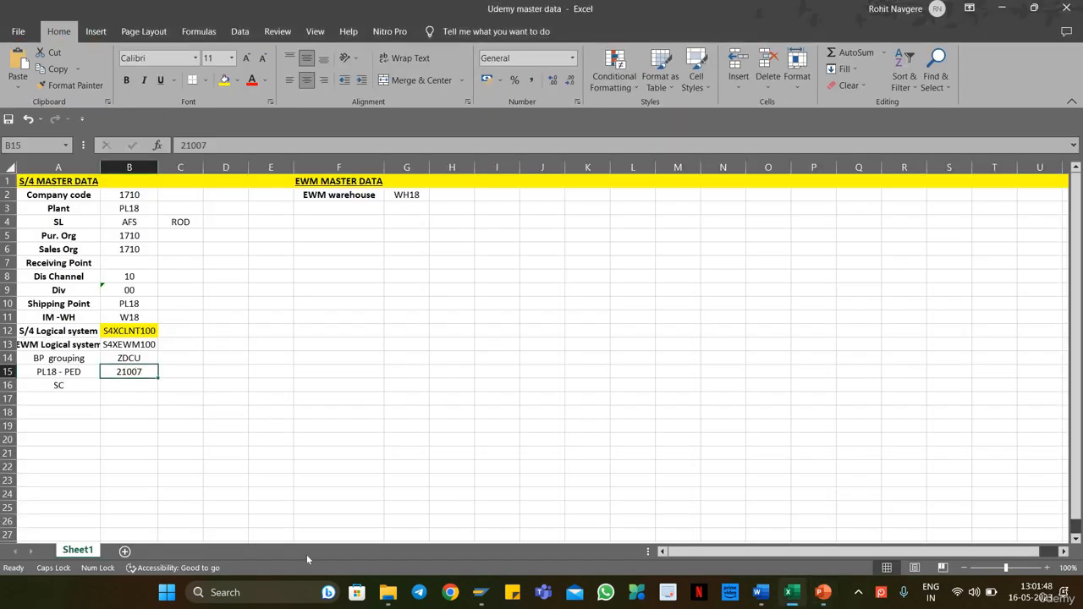
pyautogui.hotkey('alt', 'Tab')
pyautogui.hotkey('alt', 'Tab')
pyautogui.press('Tab')
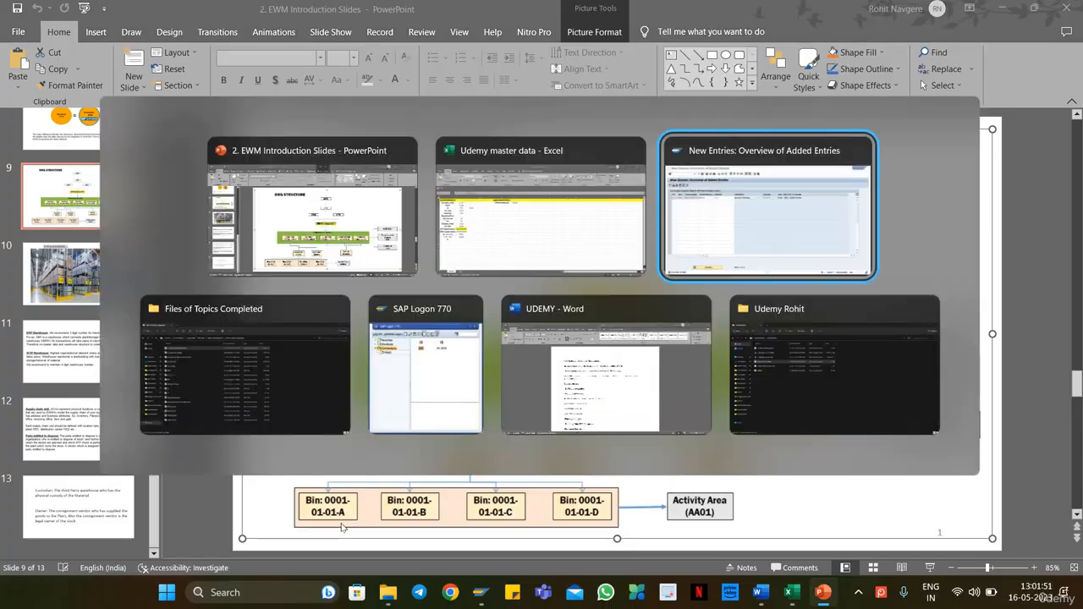
# Step: Add a second mapping entry with plant PL18, storage location AFS and logical system S4XCLNT100
pyautogui.click(38, 187)
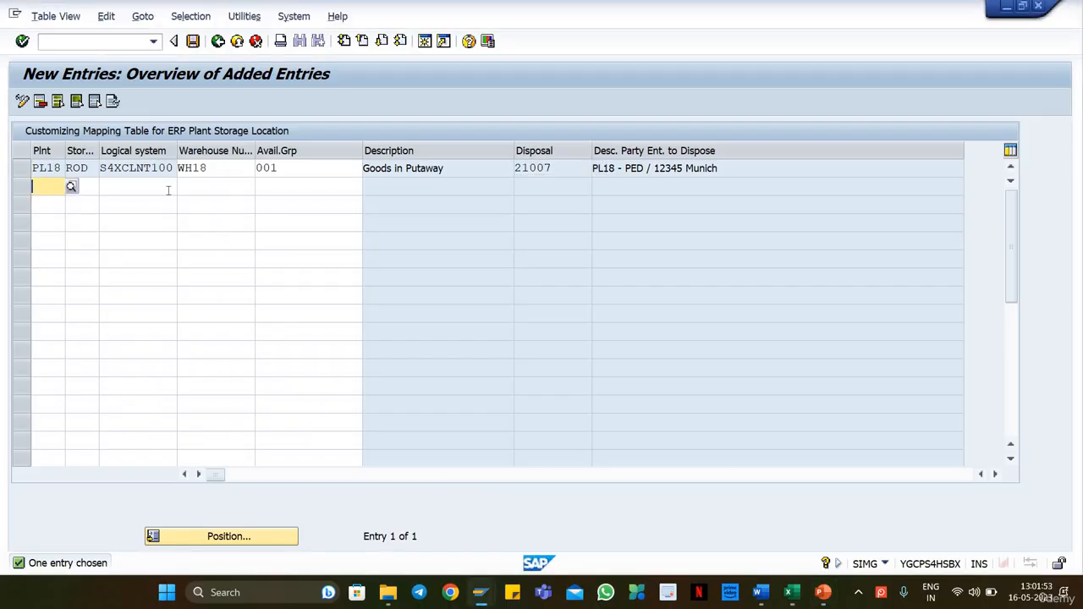
pyautogui.write('PL18')
pyautogui.press('Tab')
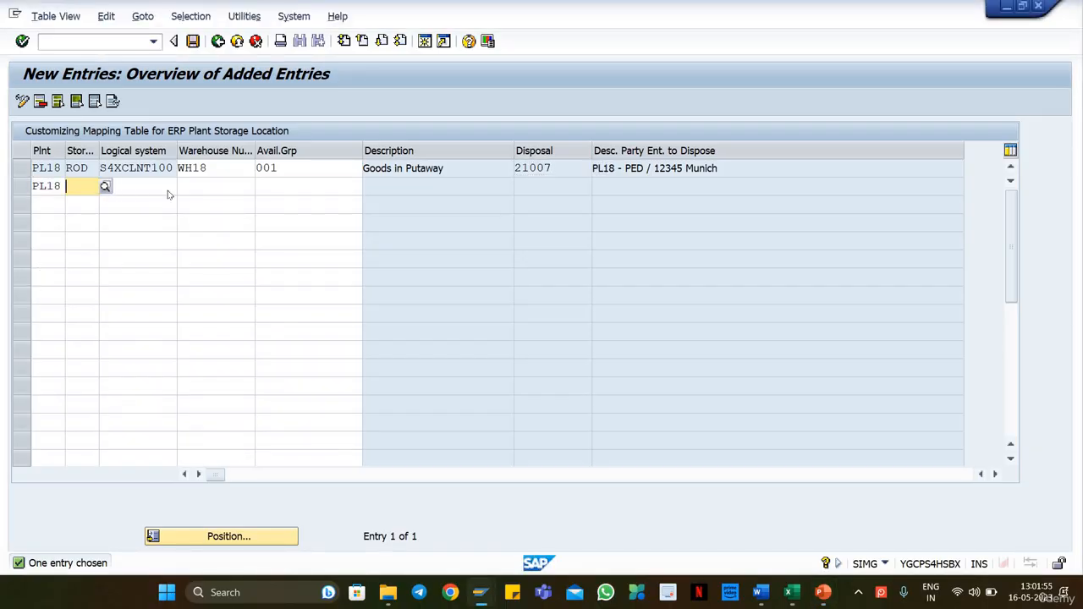
pyautogui.write('AFS')
pyautogui.press('Tab')
pyautogui.press('BackSpace')
pyautogui.press('Down')
pyautogui.press('Tab')
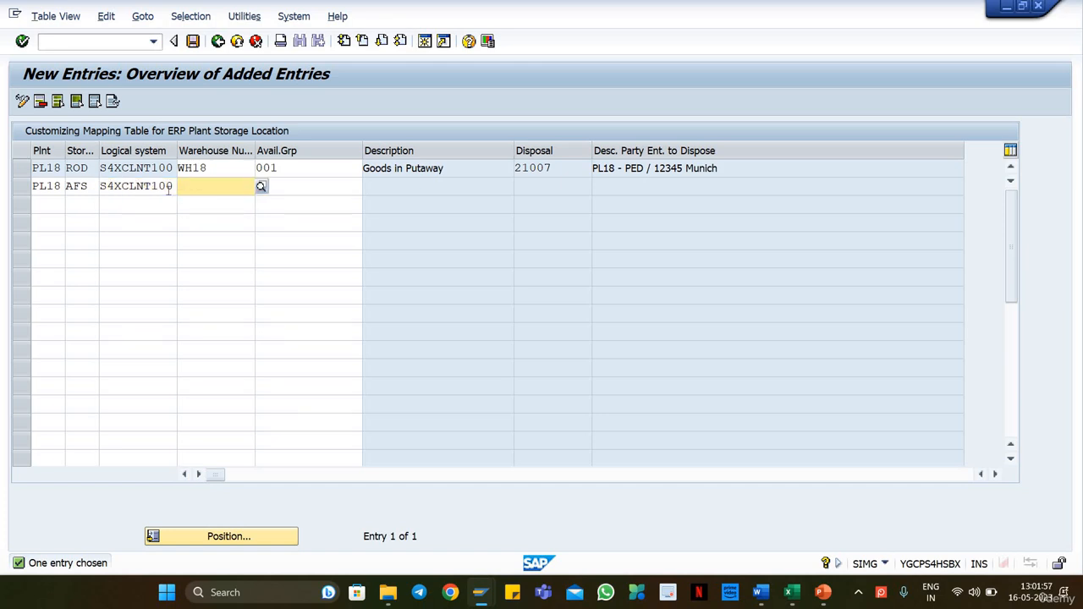
# Step: Assign warehouse number WH18 and availability group 002 to the AFS entry and confirm it
pyautogui.press('BackSpace')
pyautogui.press('Down')
pyautogui.press('Tab')
pyautogui.press('BackSpace')
pyautogui.press('Down')
pyautogui.press('Down')
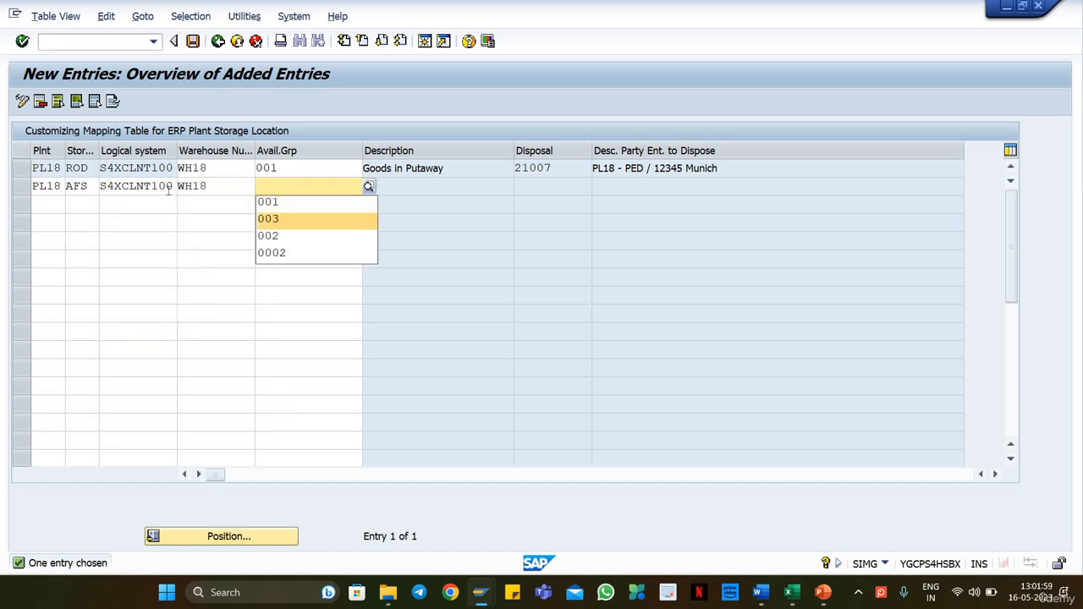
pyautogui.press('Up')
pyautogui.write('002')
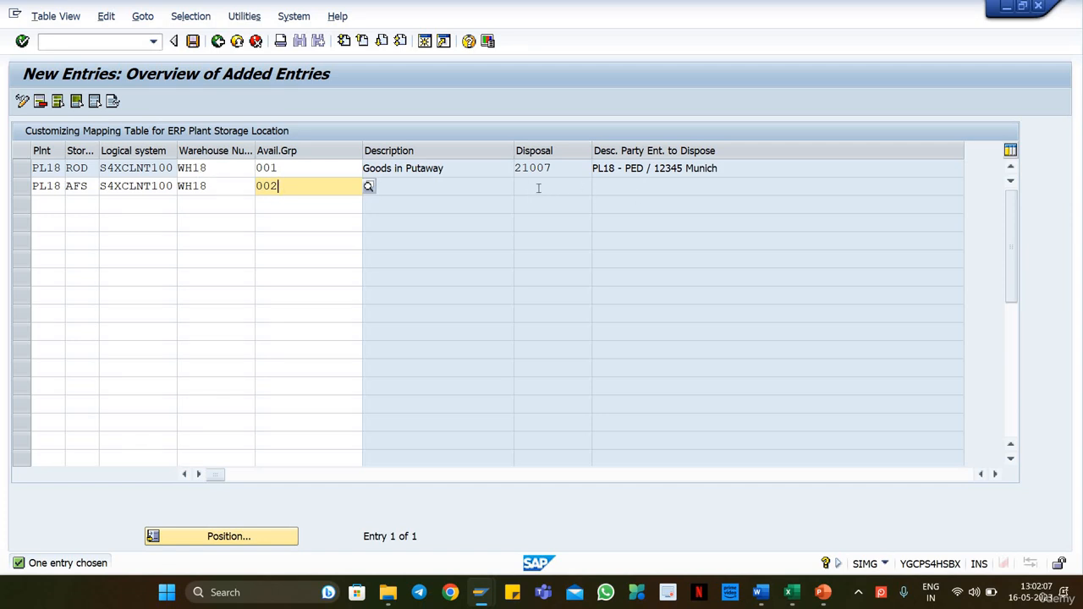
pyautogui.press('Return')
pyautogui.click(576, 188)
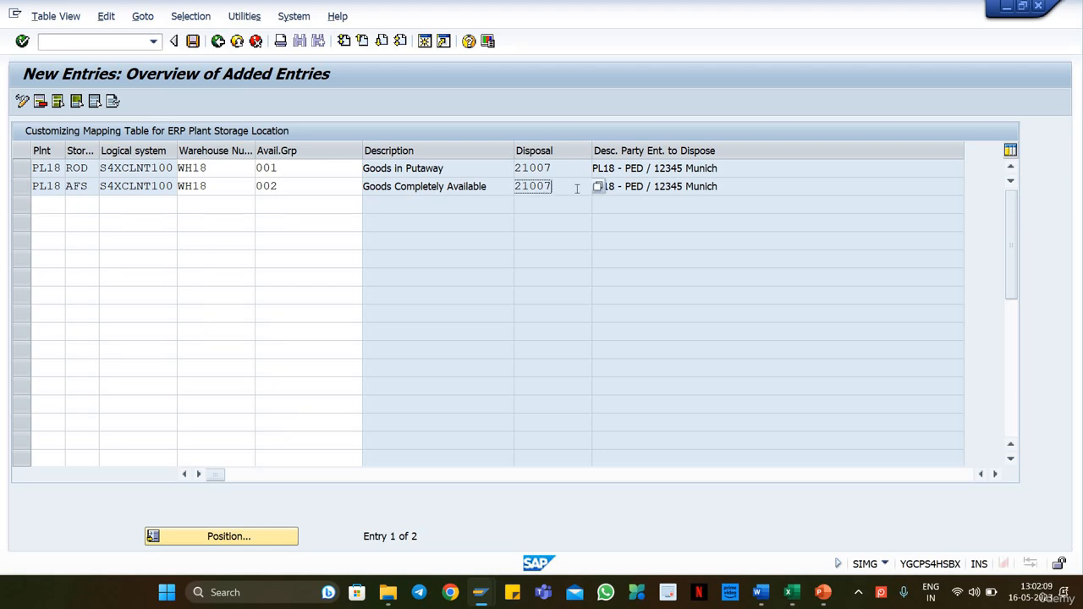
# Step: Save the ROD and AFS storage location mapping entries for plant PL18
pyautogui.moveTo(522, 180); pyautogui.dragTo(350, 208)
pyautogui.click(562, 187)
pyautogui.press('Return')
# Step: Review the warehouse and availability group assignments of the ROD and AFS entries and return to the IMG structure
pyautogui.click(256, 187)
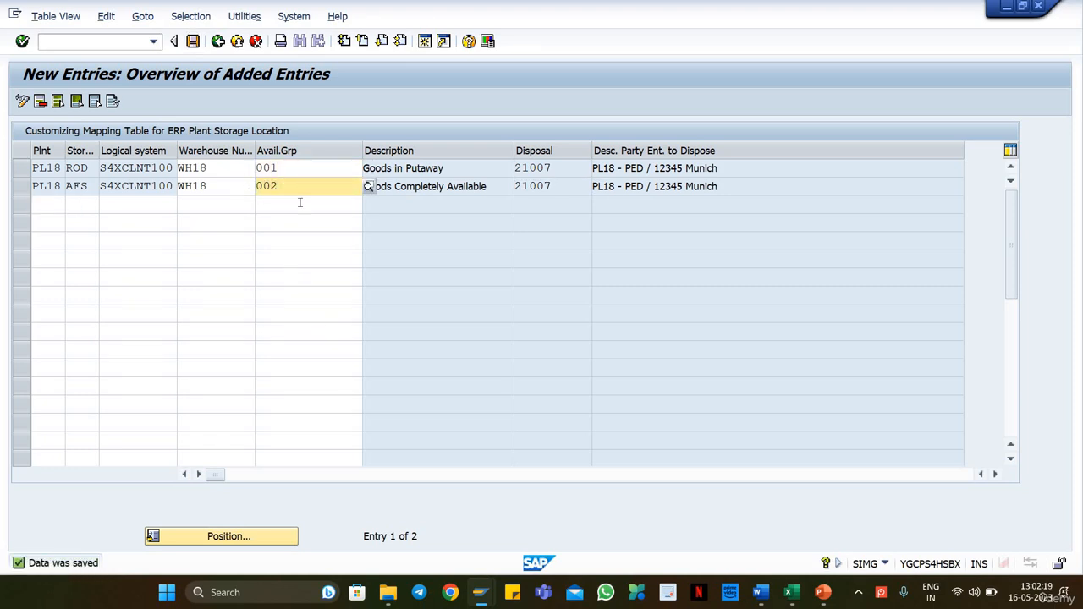
pyautogui.moveTo(296, 168); pyautogui.dragTo(242, 173)
pyautogui.click(257, 186)
pyautogui.moveTo(295, 171); pyautogui.dragTo(254, 170)
pyautogui.click(267, 173)
pyautogui.click(339, 188)
pyautogui.click(217, 44)
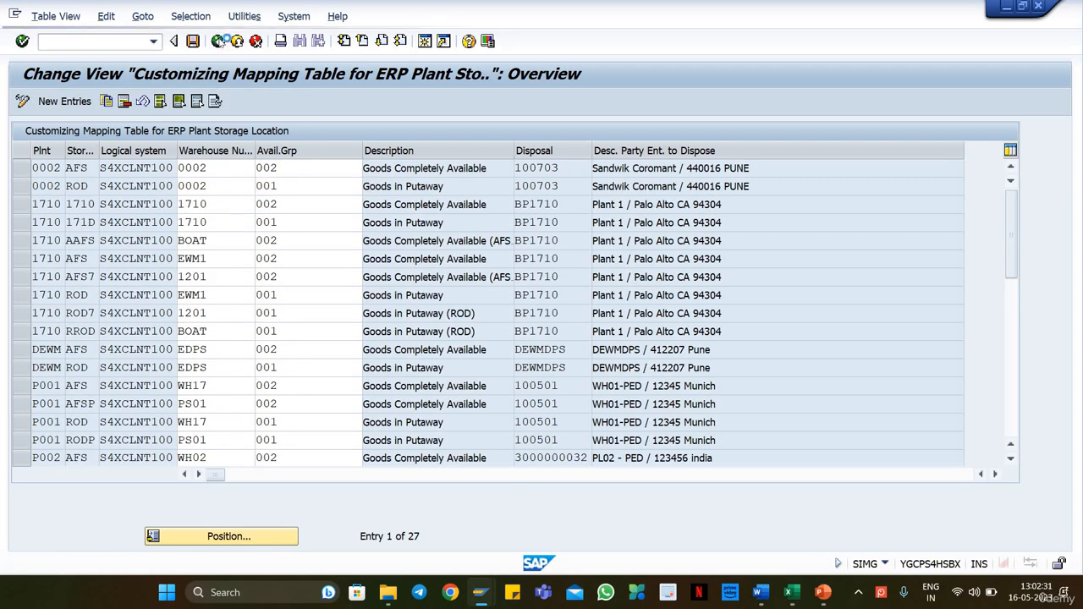
pyautogui.click(218, 41)
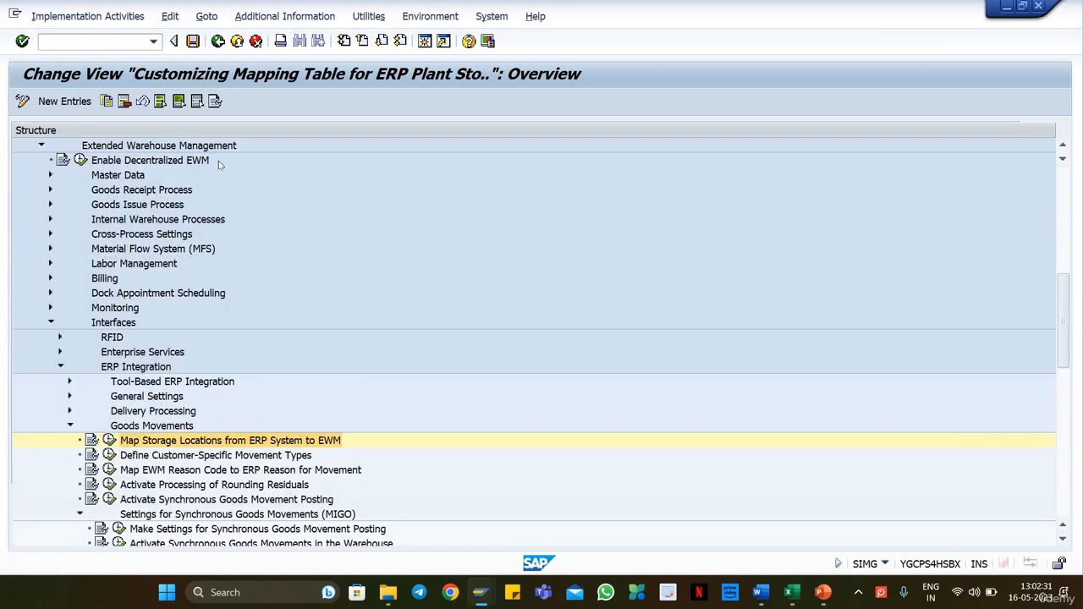
# Step: Open the Define Availability Group activity of Configure Availability Group for Putaway under Goods Receipt Process
pyautogui.click(49, 189)
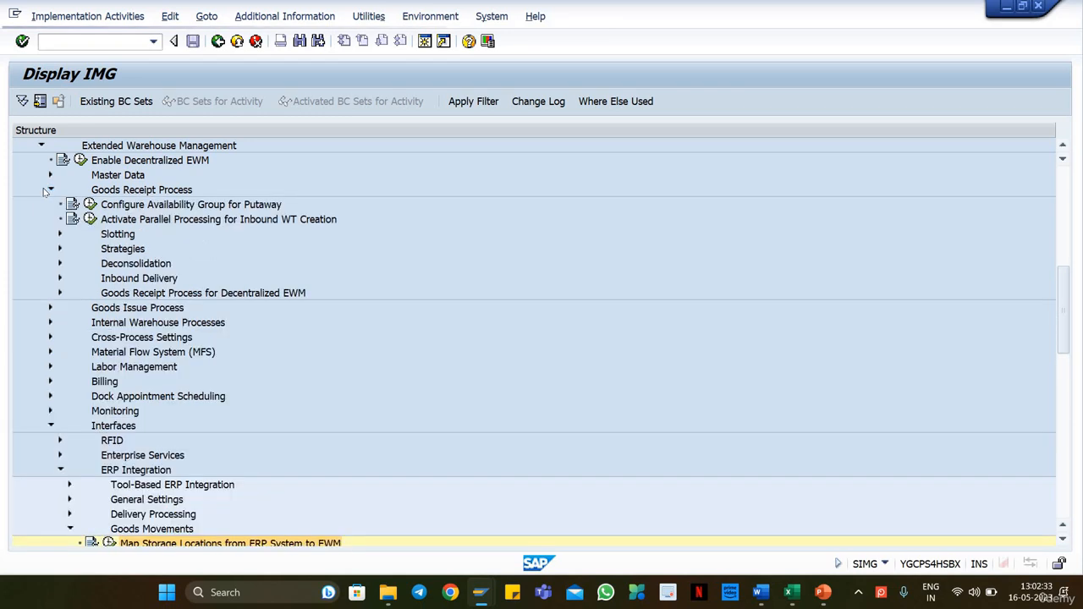
pyautogui.click(148, 205)
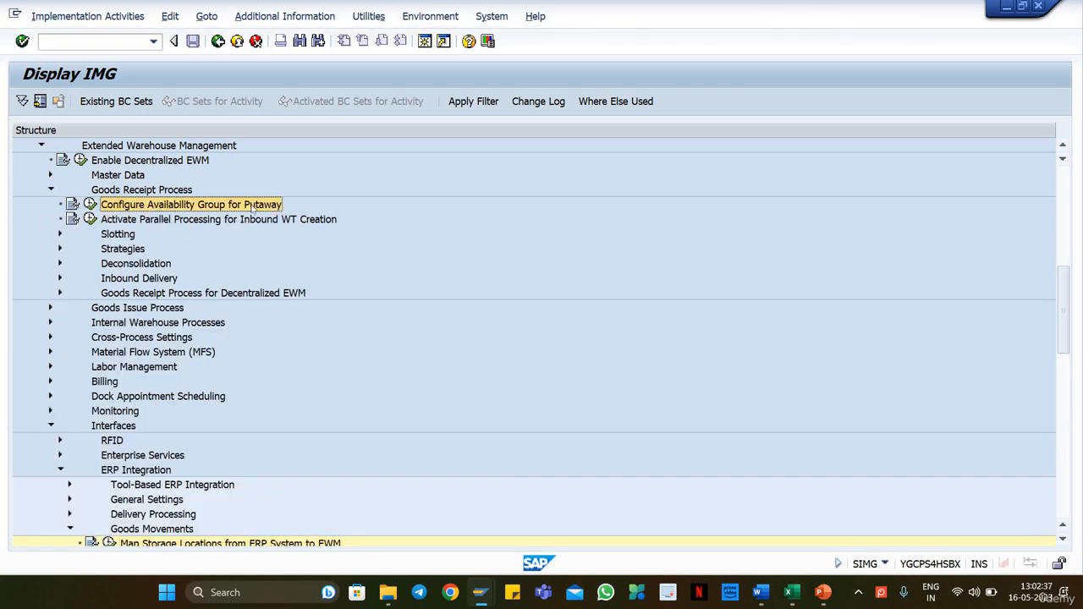
pyautogui.click(90, 203)
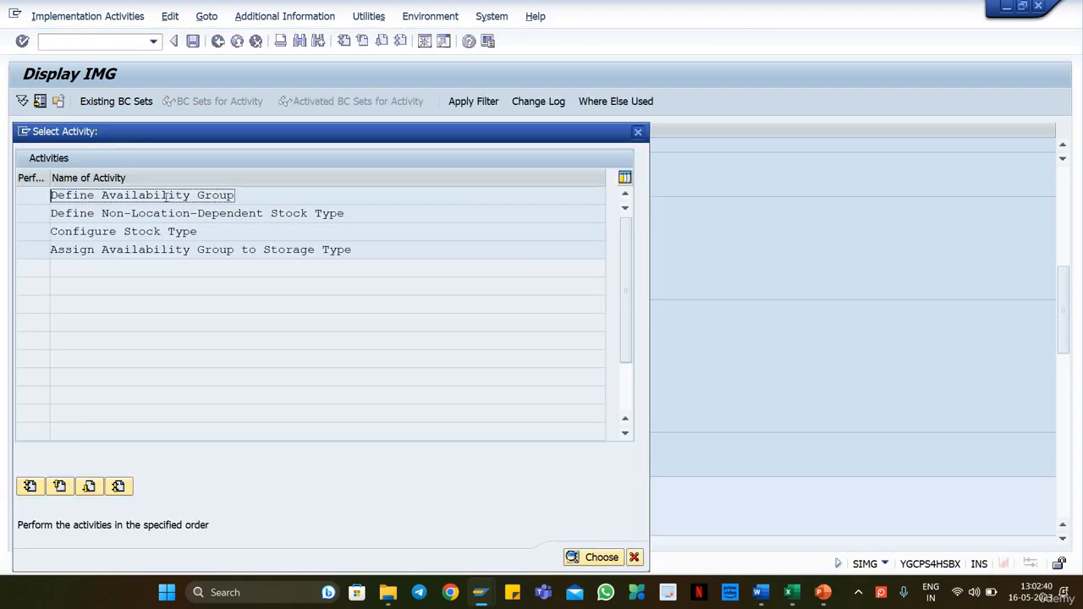
pyautogui.doubleClick(165, 195)
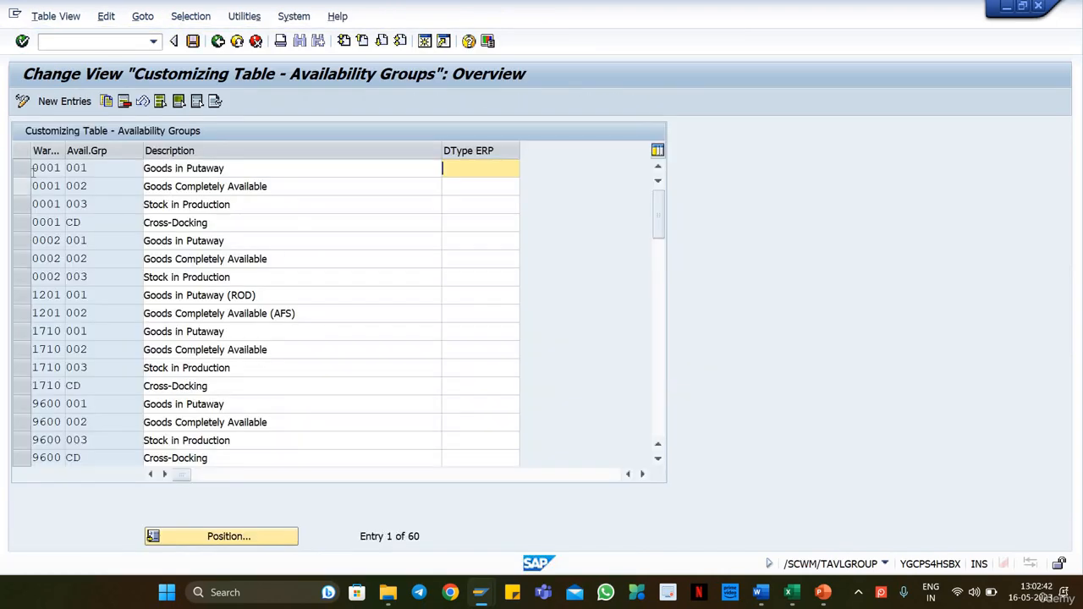
# Step: Examine the availability groups and descriptions of warehouse 0001, then return to the IMG structure
pyautogui.moveTo(33, 167); pyautogui.dragTo(71, 222)
pyautogui.click(56, 167)
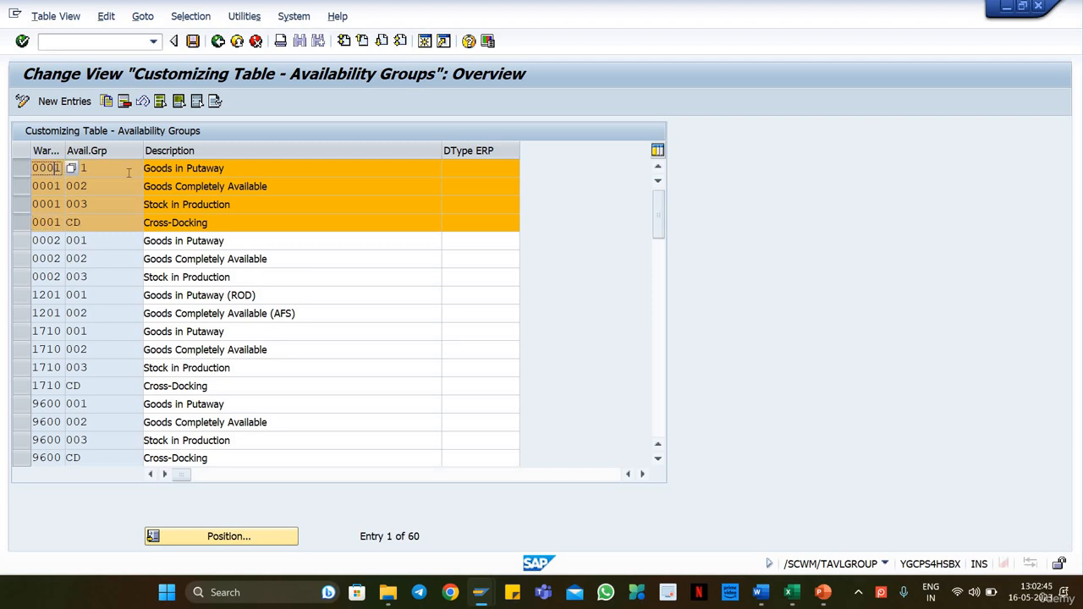
pyautogui.click(129, 170)
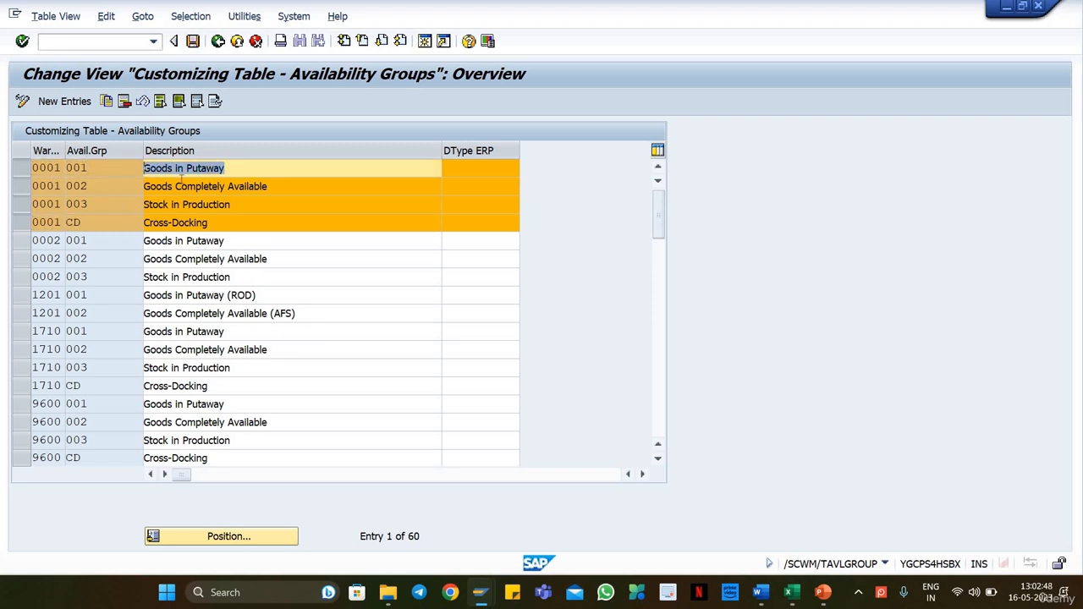
pyautogui.moveTo(269, 186); pyautogui.dragTo(146, 186)
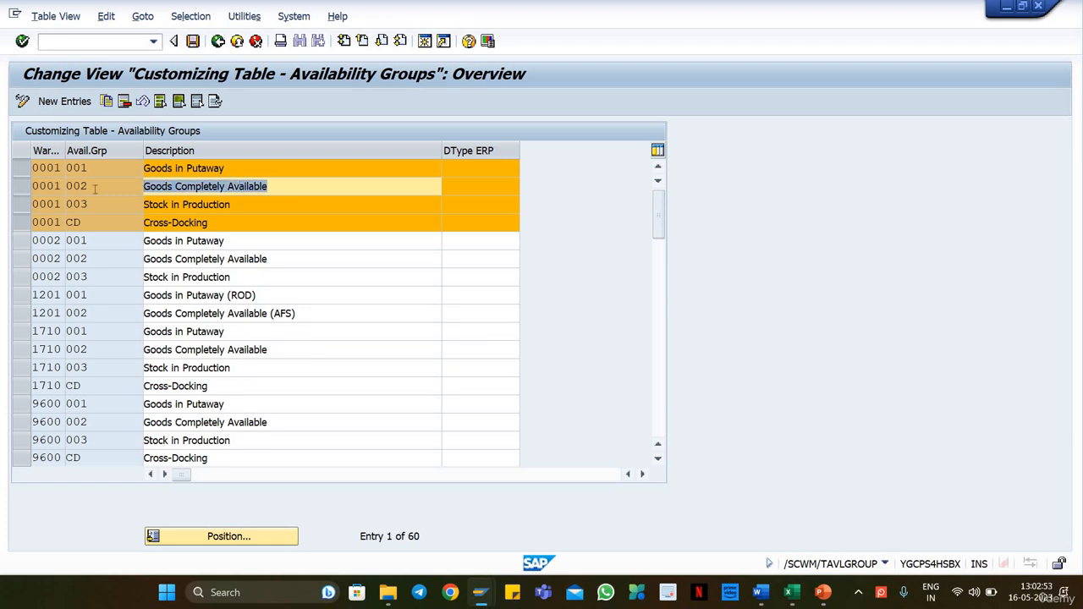
pyautogui.click(95, 188)
pyautogui.click(65, 169)
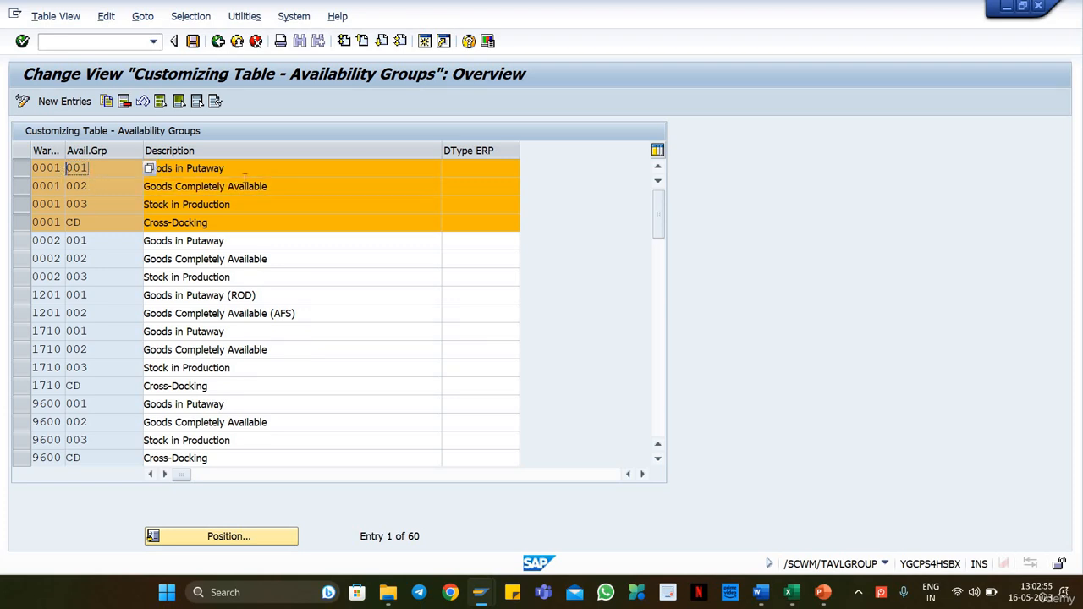
pyautogui.click(218, 40)
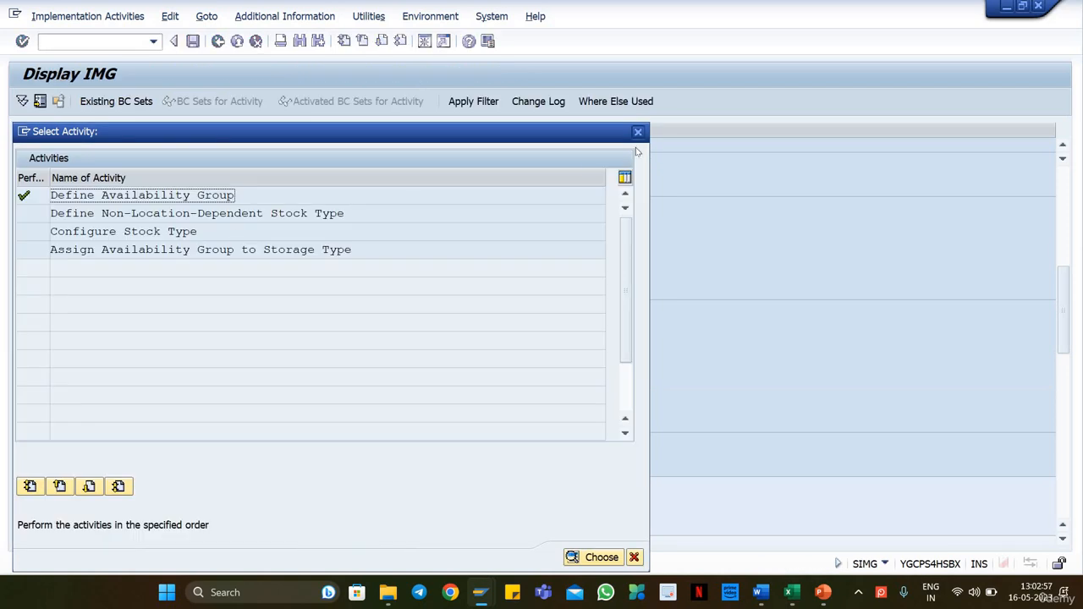
pyautogui.press('Escape')
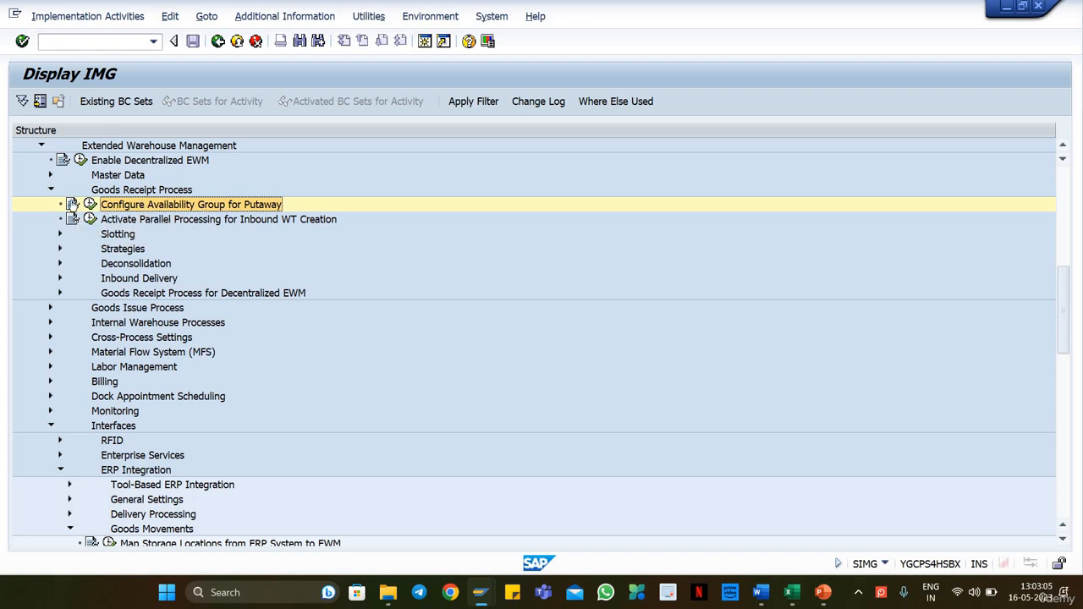
# Step: Collapse Goods Receipt Process, expand the EWM Master Data node and switch to the Org Structure slide in PowerPoint
pyautogui.click(50, 190)
pyautogui.click(50, 175)
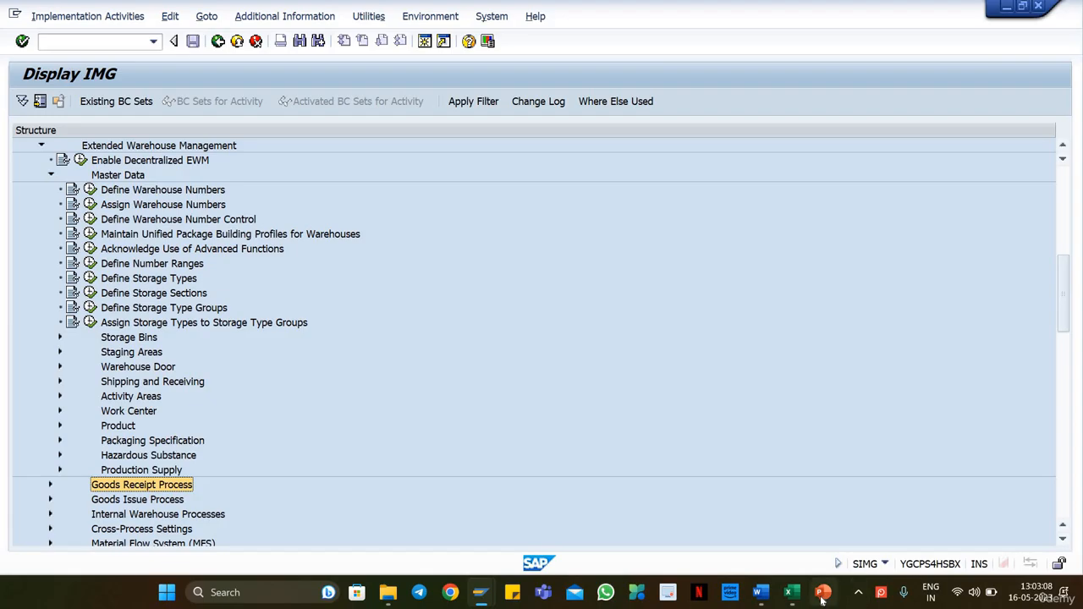
pyautogui.click(820, 479)
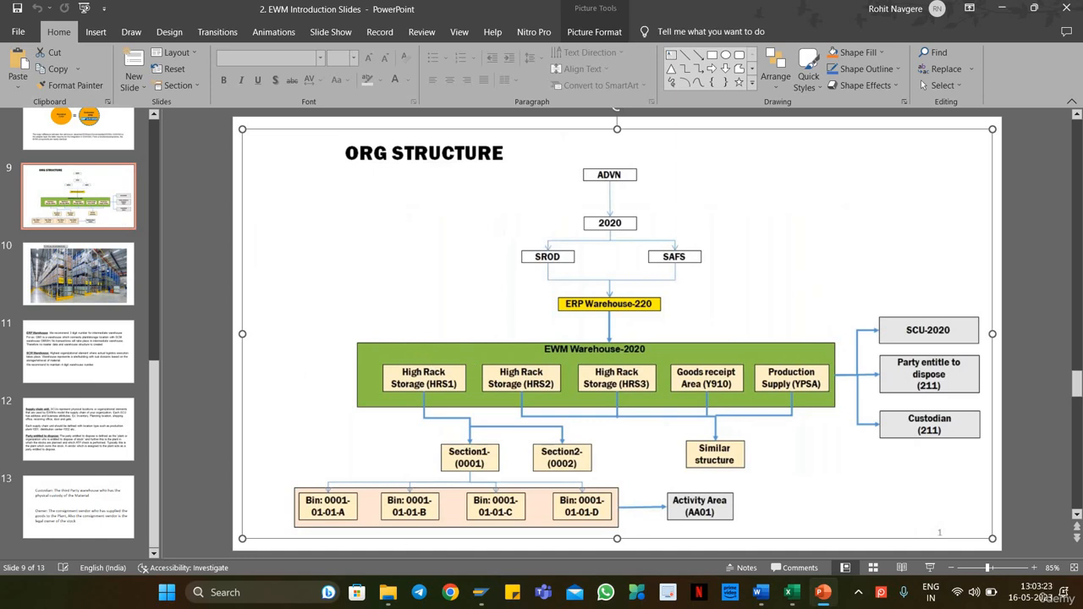
# Step: Switch to Excel and create a new blank workbook
pyautogui.click(283, 601)
pyautogui.write('EXCE')
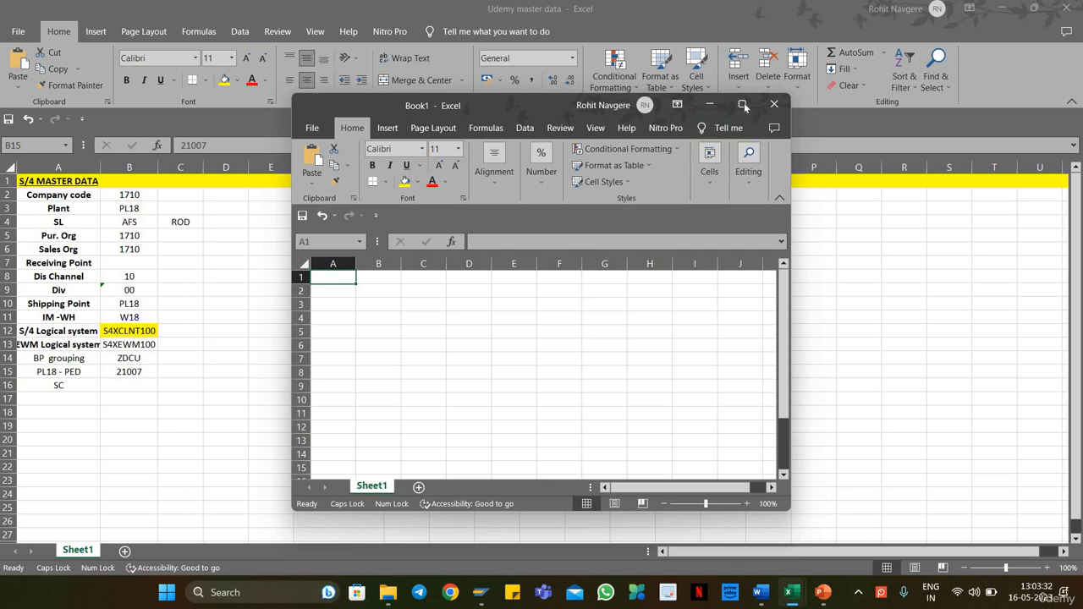
pyautogui.click(742, 104)
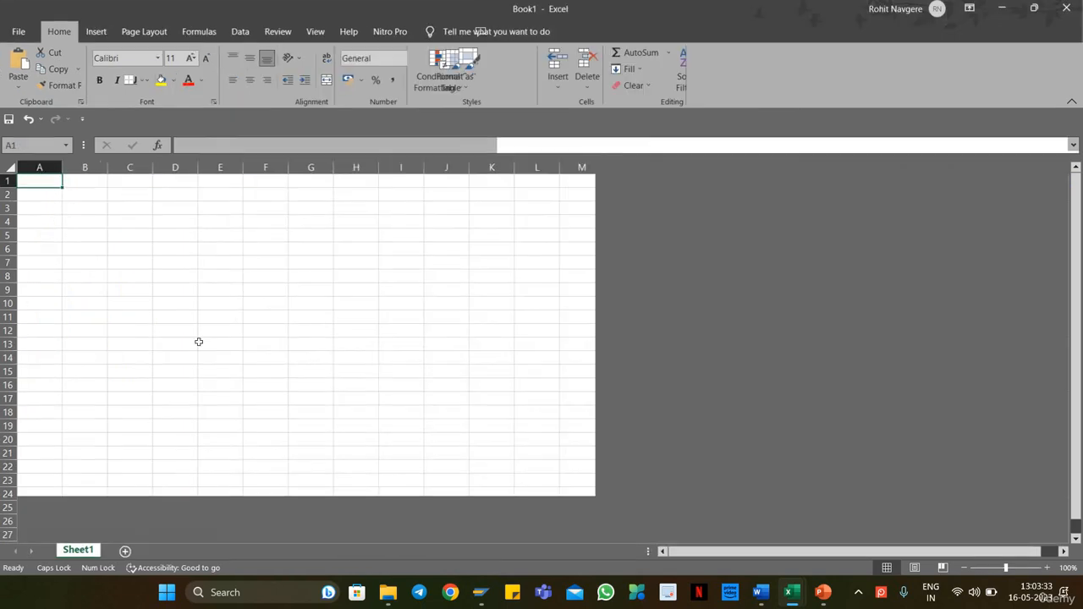
pyautogui.click(331, 218)
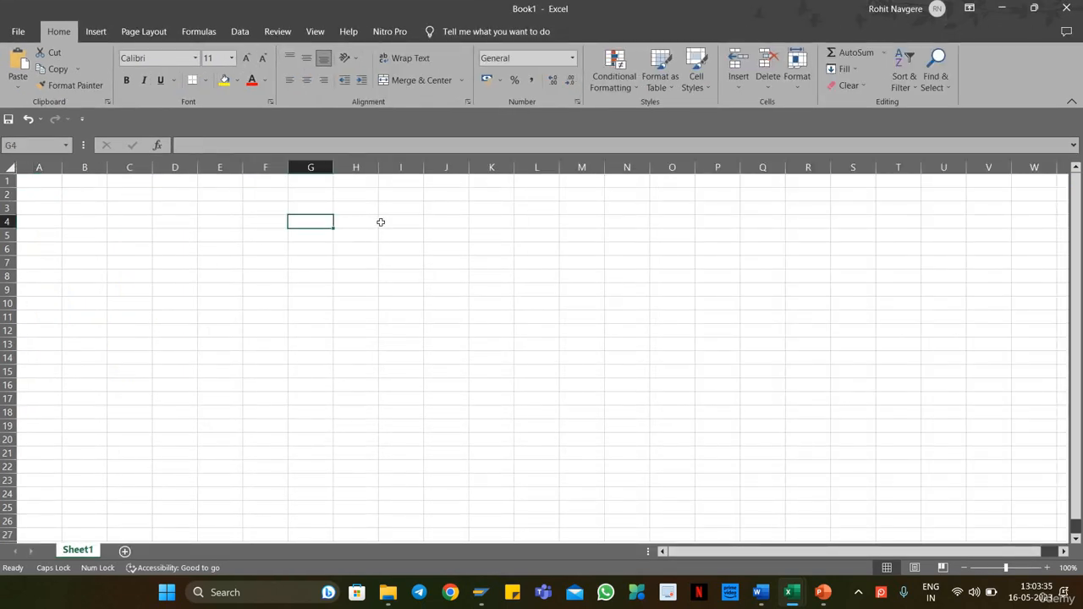
# Step: Enter the plant code PL18 in cell I4
pyautogui.click(391, 222)
pyautogui.write('plant')
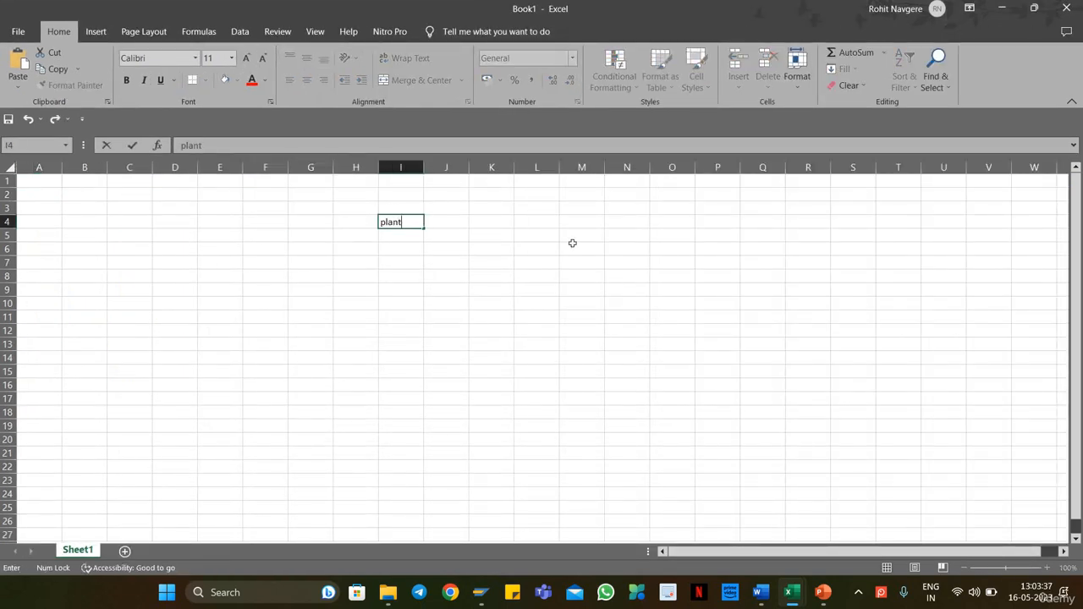
pyautogui.press('BackSpace')
pyautogui.press('BackSpace')
pyautogui.press('BackSpace')
pyautogui.press('BackSpace')
pyautogui.press('BackSpace')
pyautogui.press('capslock')
pyautogui.write('PL18')
pyautogui.press('Return')
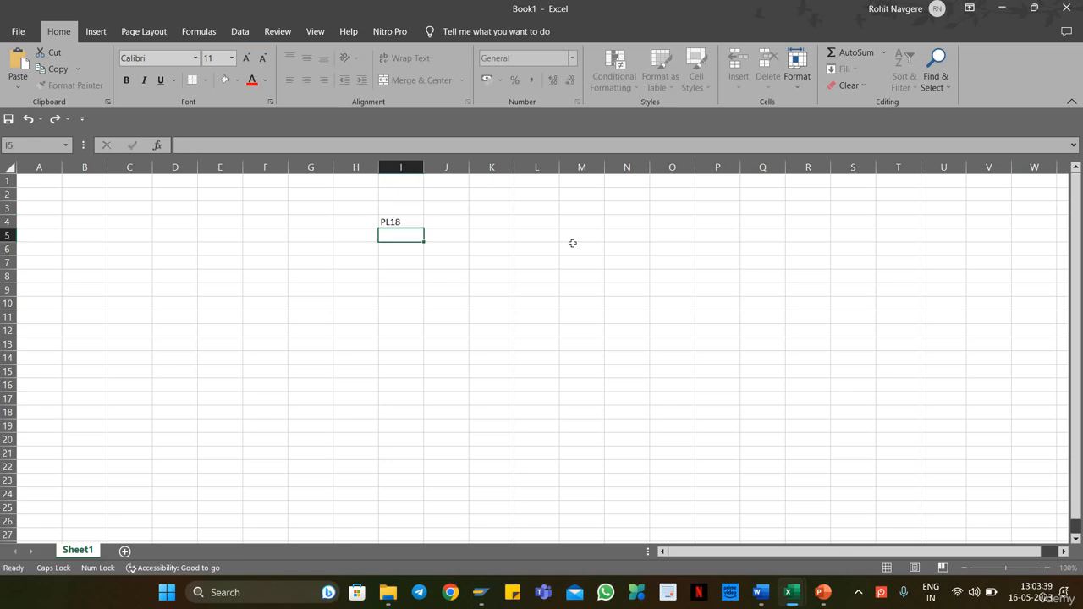
# Step: Enter the storage locations AFS in cell H6 and ROD in cell J6, below the plant
pyautogui.press('Down')
pyautogui.press('Left')
pyautogui.write('AFS')
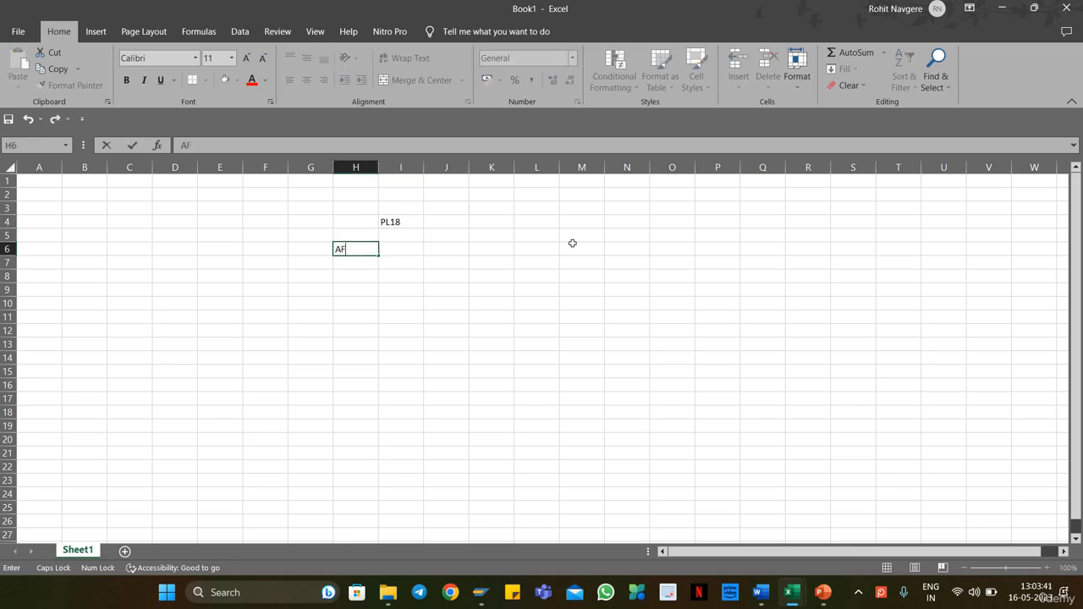
pyautogui.press('Return')
pyautogui.press('Up')
pyautogui.press('Right')
pyautogui.press('Right')
pyautogui.write('ROD')
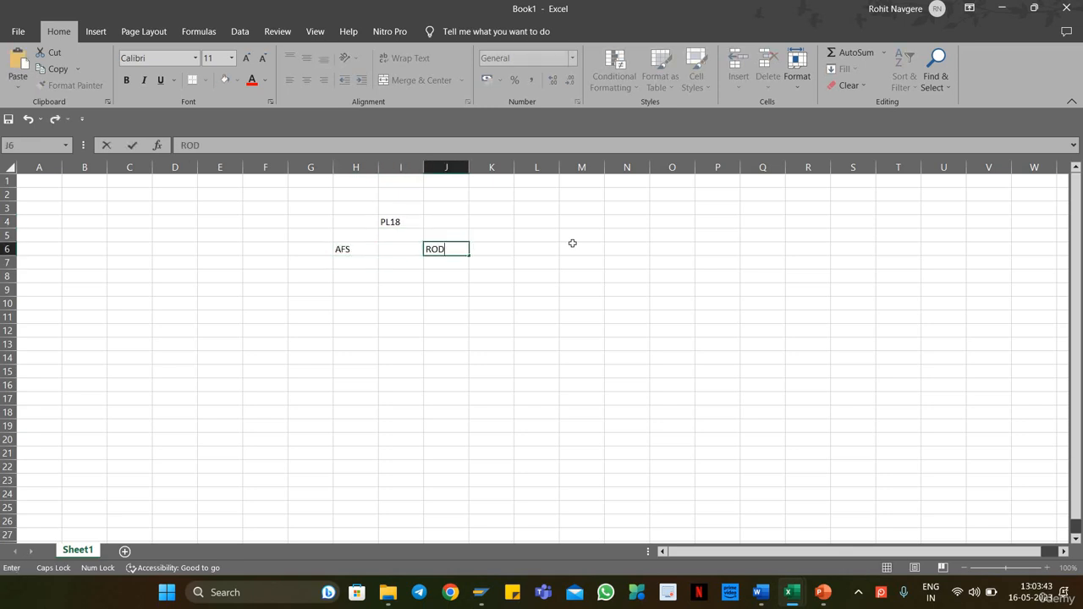
pyautogui.press('Return')
# Step: Enter the warehouse numbers W18 in cell I9 and WH18 in cell I11
pyautogui.press('Left')
pyautogui.press('Left')
pyautogui.press('Down')
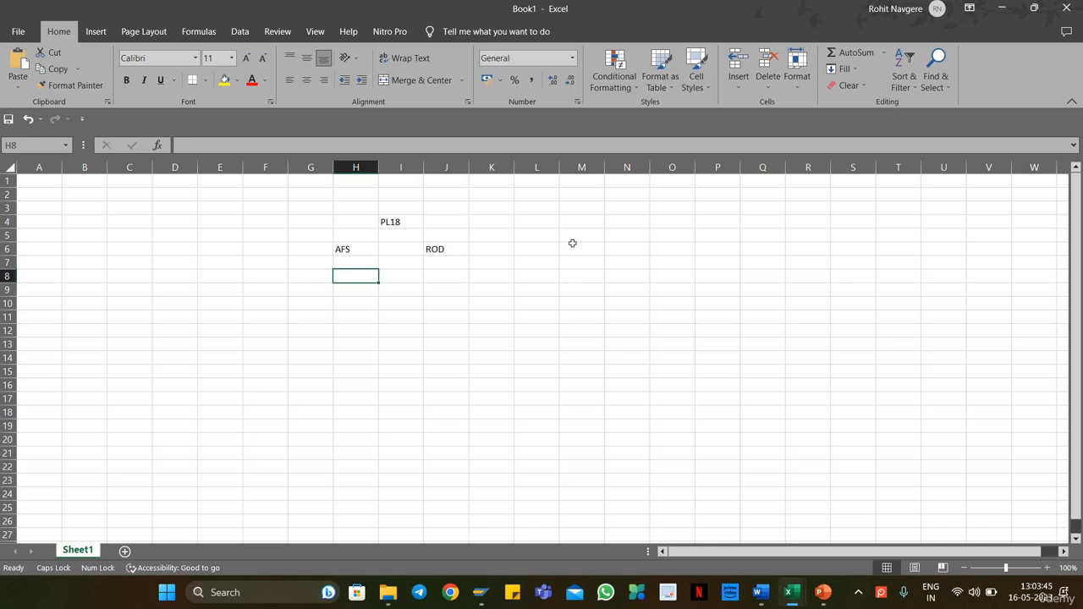
pyautogui.press('Down')
pyautogui.press('Right')
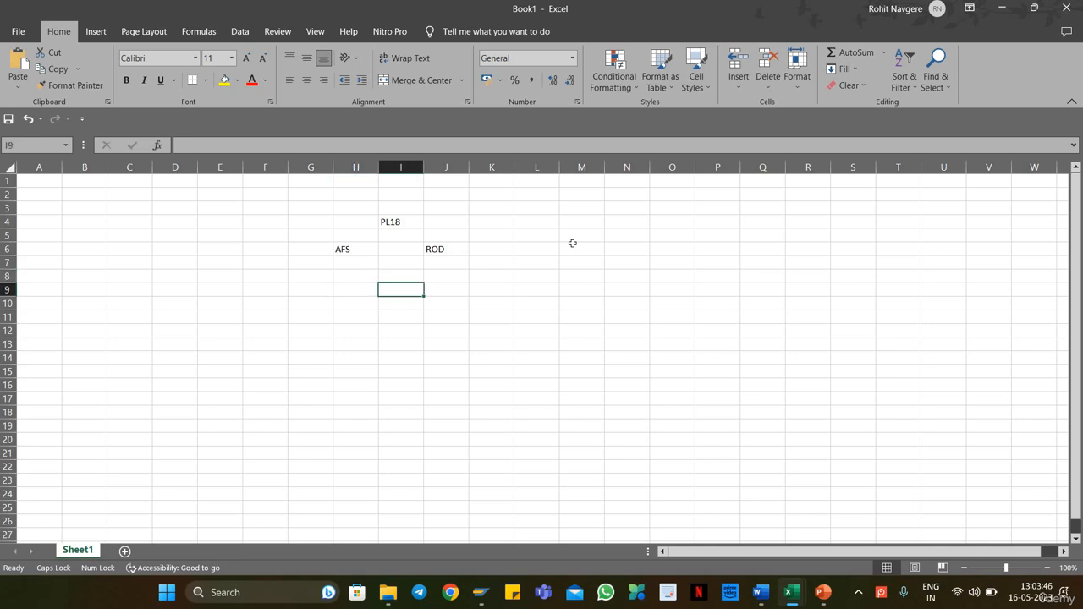
pyautogui.write('W18')
pyautogui.press('Return')
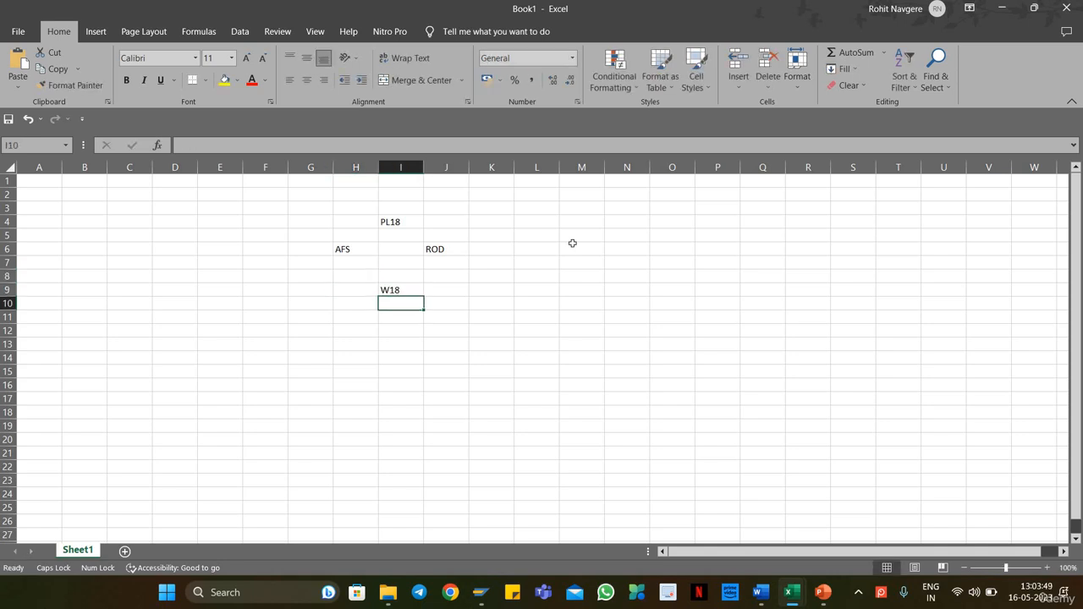
pyautogui.press('Down')
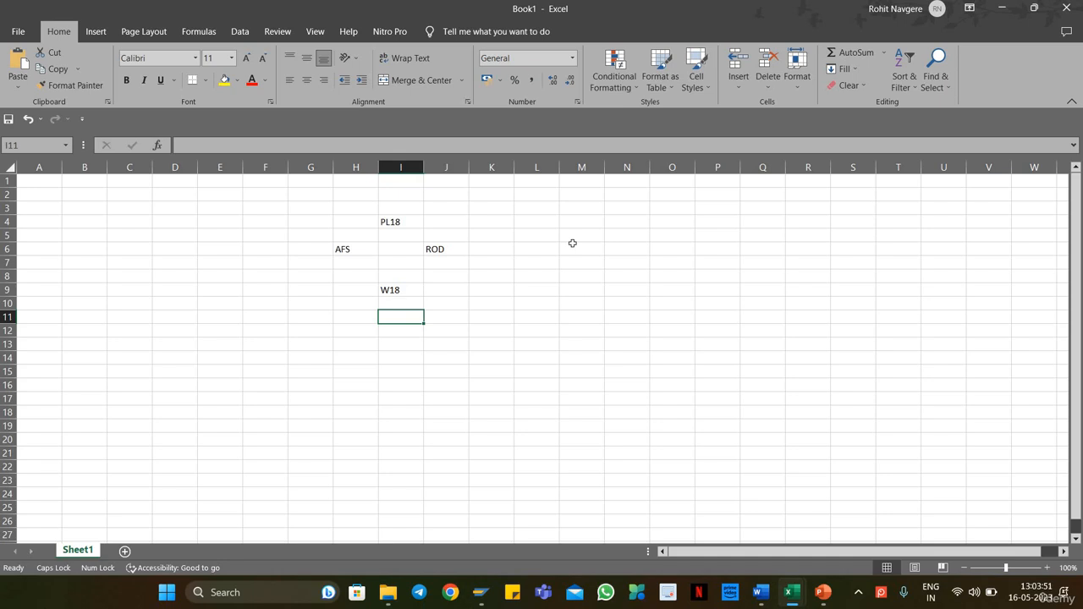
pyautogui.write('WH18')
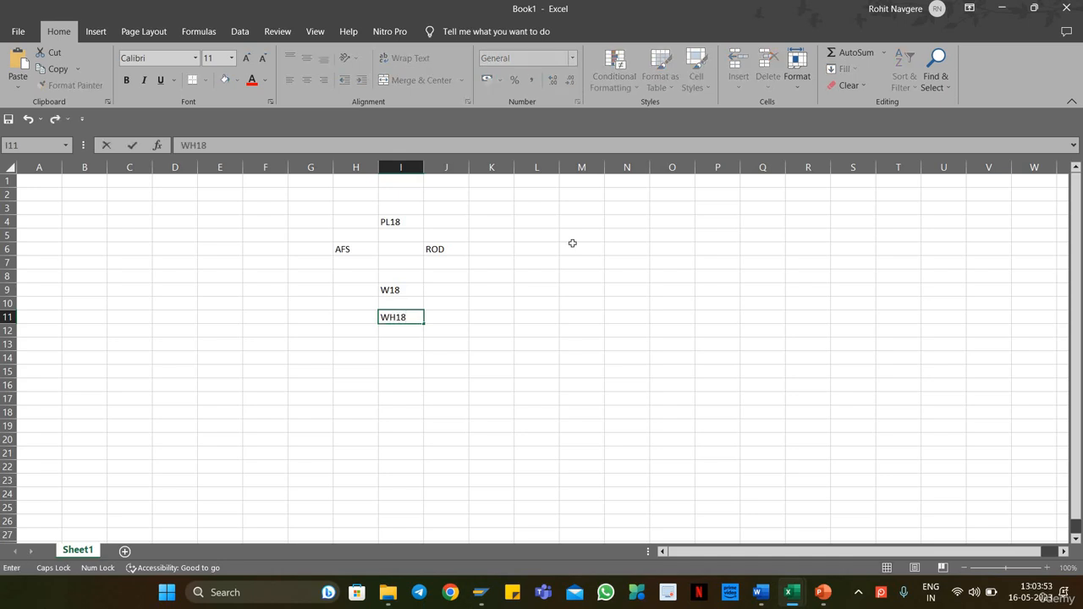
pyautogui.press('Return')
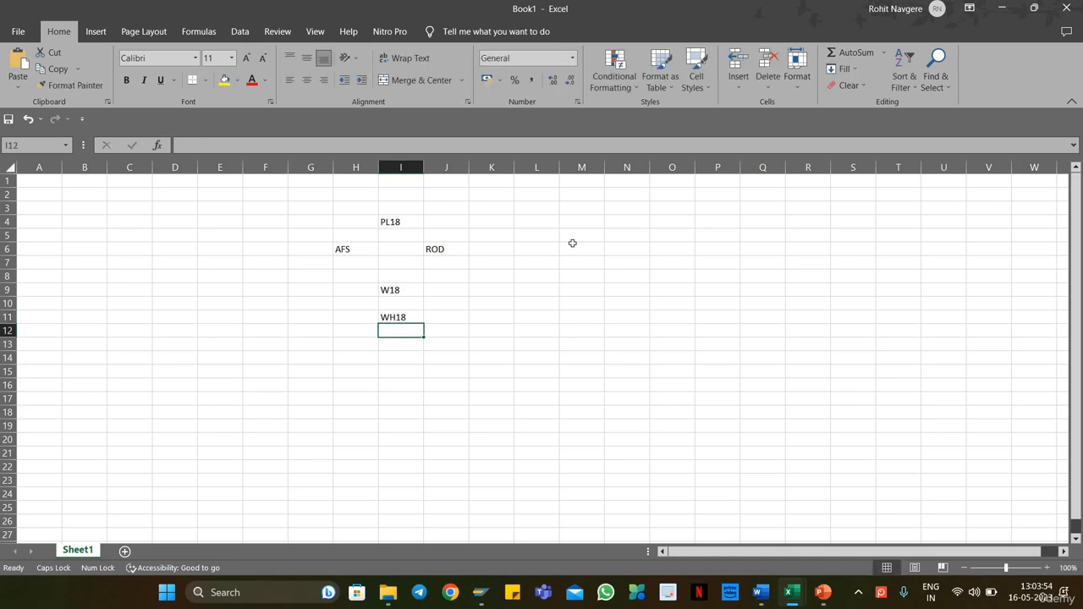
# Step: Enter storage type ST01 in cell I15 and fill the series down to ST03 in cell I17
pyautogui.press('Left')
pyautogui.press('Down')
pyautogui.press('Right')
pyautogui.press('Up')
pyautogui.press('Up')
pyautogui.press('Down')
pyautogui.press('Down')
pyautogui.press('Down')
pyautogui.press('Down')
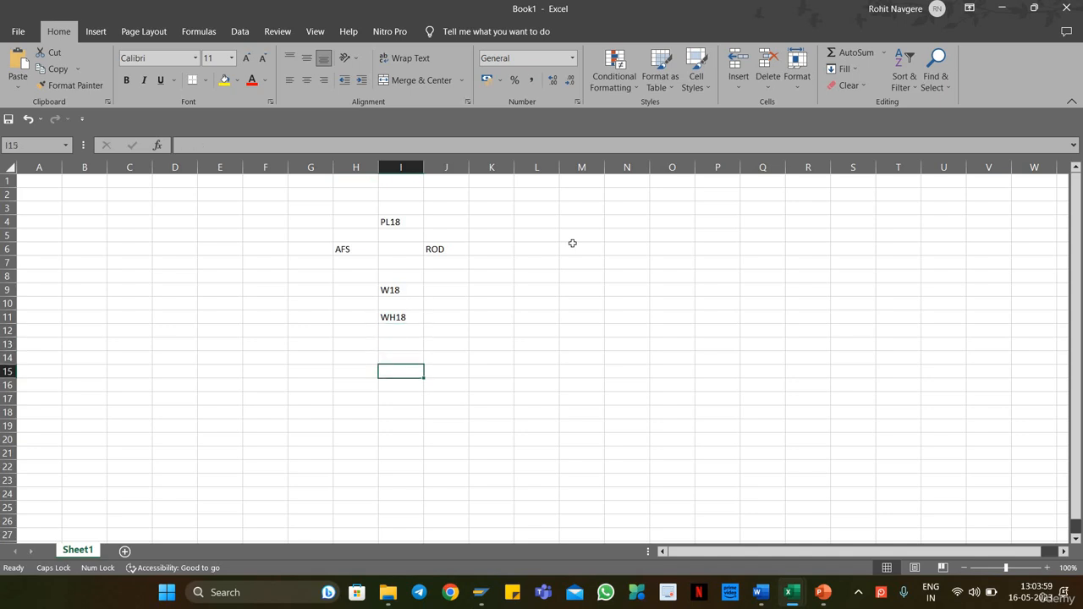
pyautogui.press('Left')
pyautogui.press('Right')
pyautogui.write('S')
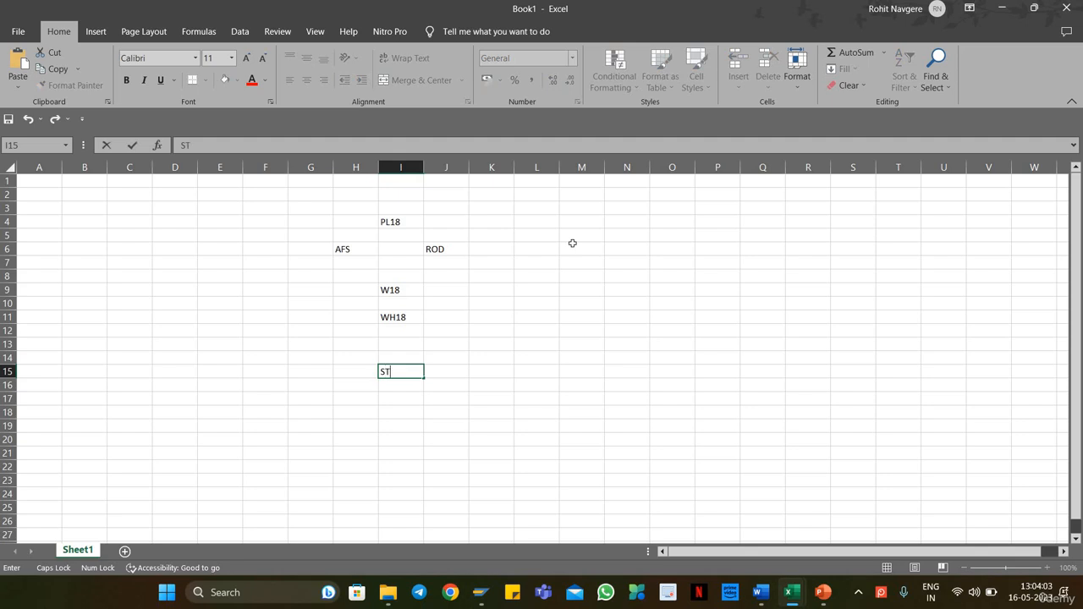
pyautogui.write('T01')
pyautogui.press('Return')
pyautogui.press('Up')
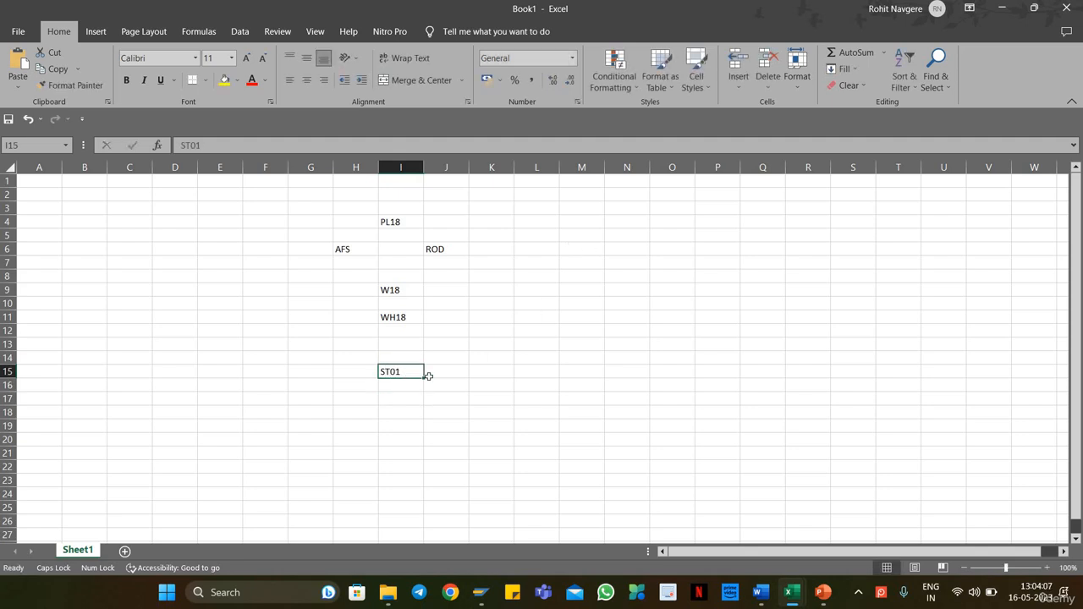
pyautogui.moveTo(428, 376); pyautogui.dragTo(430, 415)
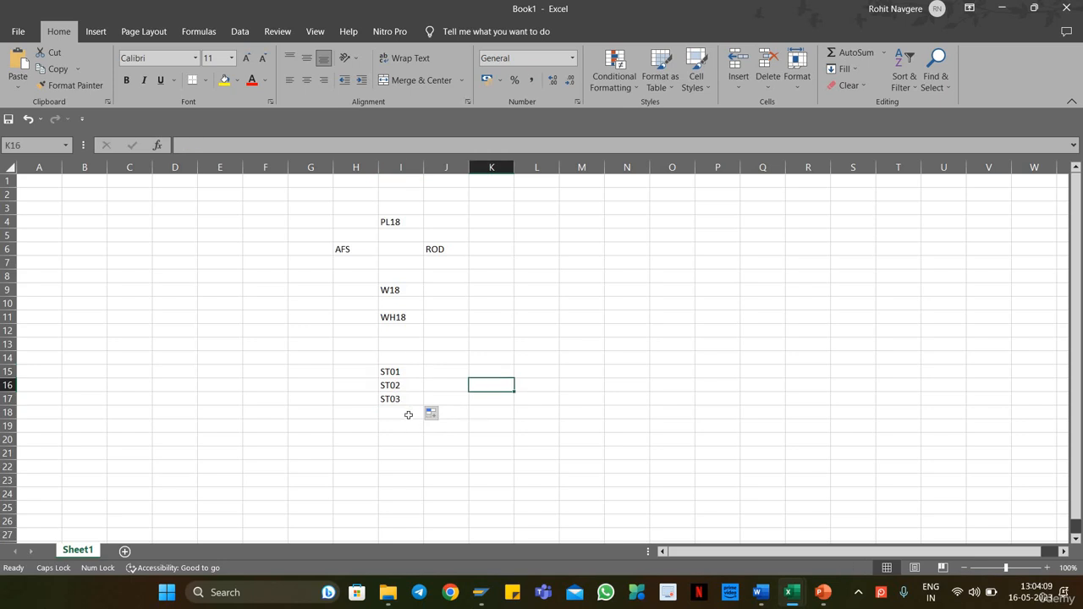
# Step: Add the storage types 9010 in cell I18 and 9020 in cell I19
pyautogui.click(407, 414)
pyautogui.write('GI')
pyautogui.press('BackSpace')
pyautogui.press('BackSpace')
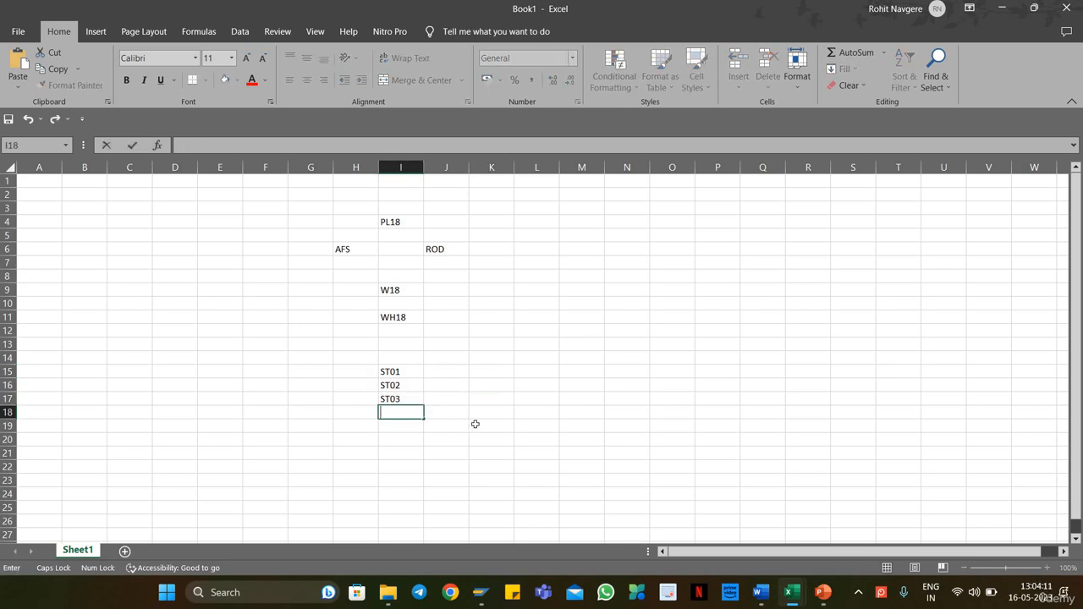
pyautogui.write('9010')
pyautogui.press('Return')
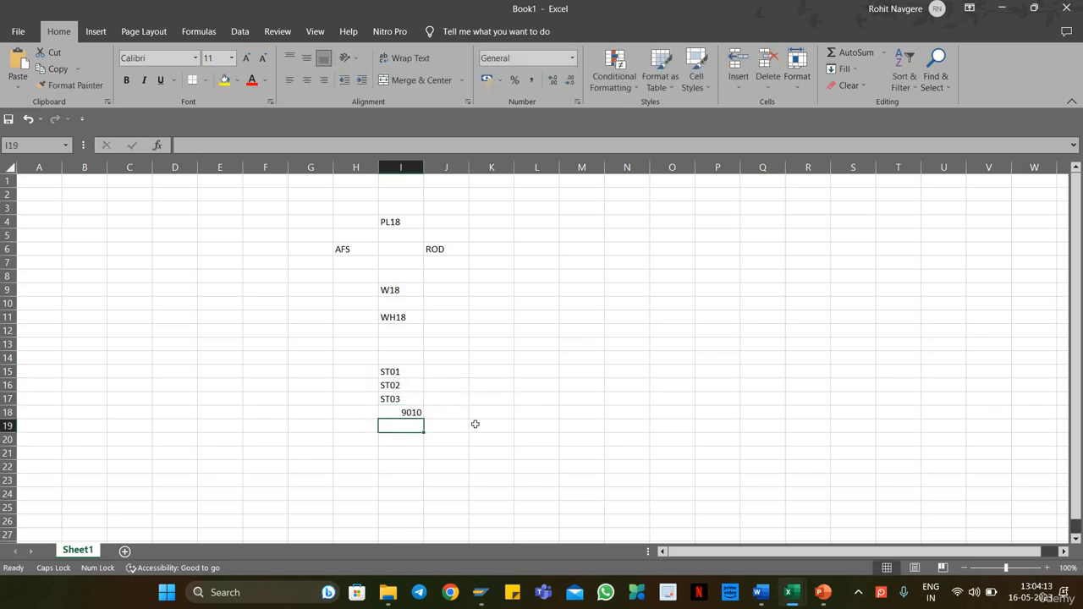
pyautogui.write('9020')
pyautogui.press('Return')
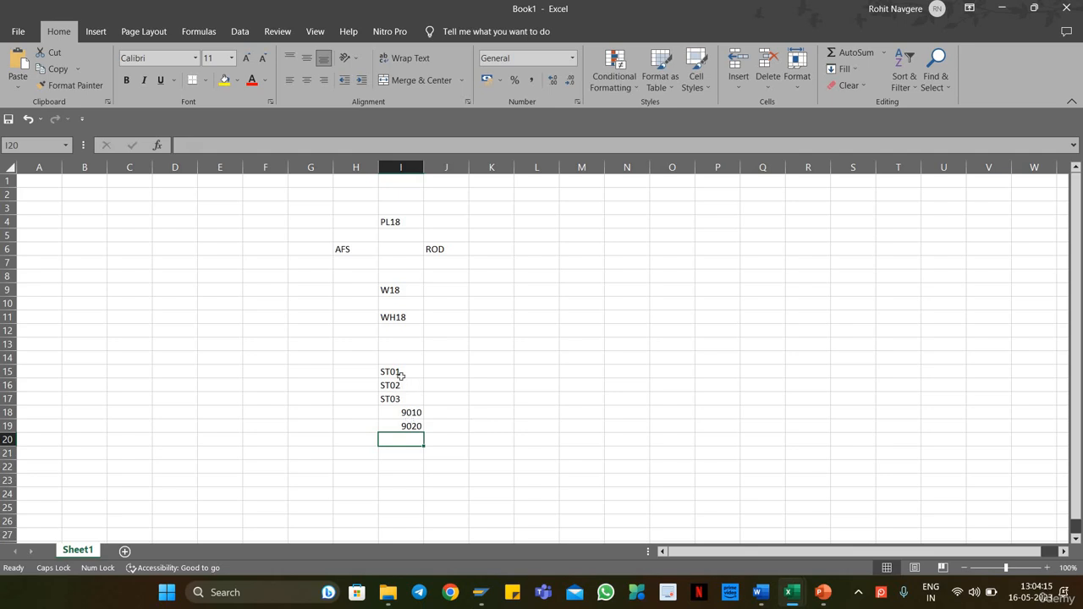
# Step: Center-align the storage type list in cells I15 to I19
pyautogui.moveTo(401, 374); pyautogui.dragTo(411, 426)
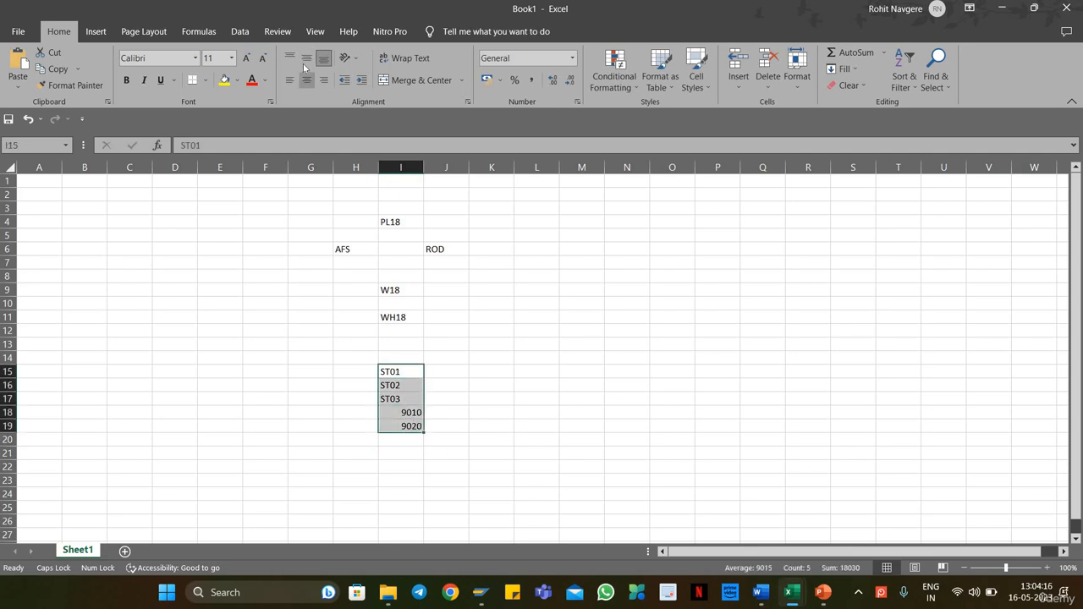
pyautogui.hotkey('alt', 'h')
pyautogui.press('a')
pyautogui.press('c')
pyautogui.click(435, 372)
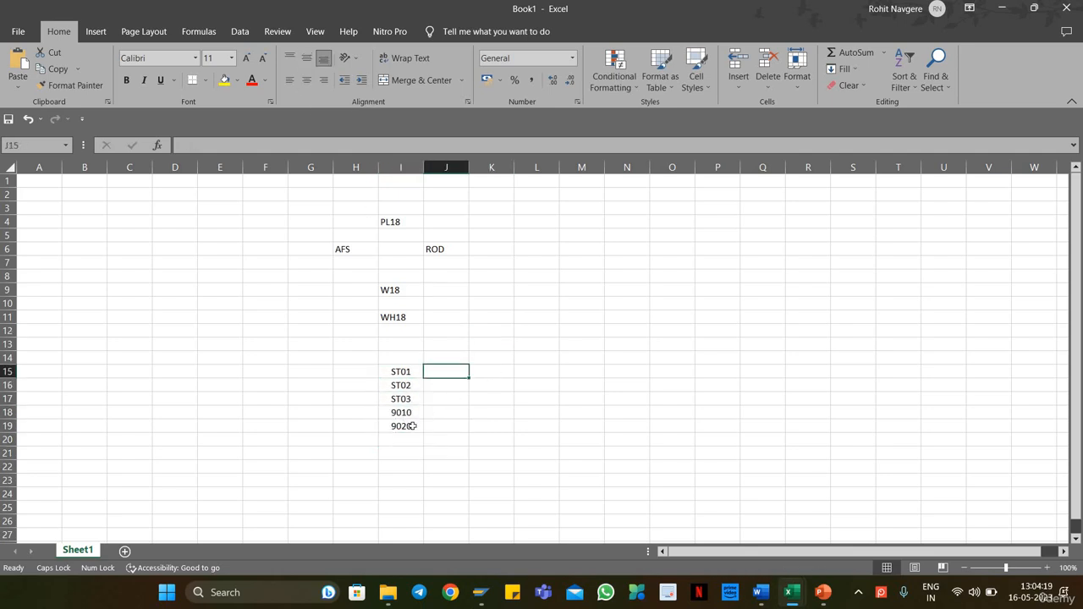
pyautogui.click(406, 412)
pyautogui.click(449, 411)
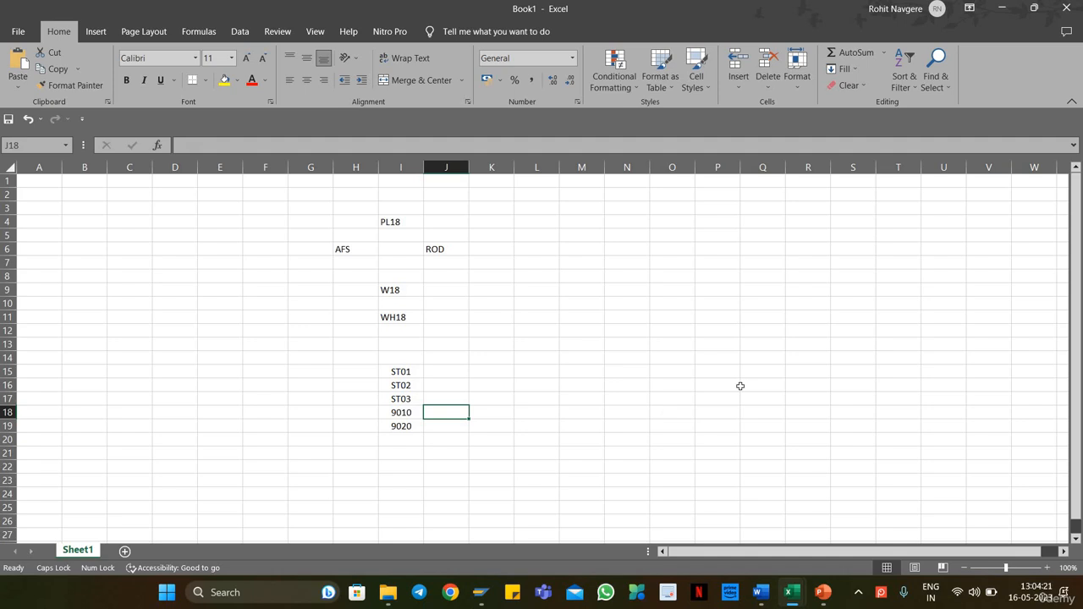
# Step: Label storage type 9010 as GR-ZONE in cell J18 and 9020 as GI-ZONE in cell J19
pyautogui.write('GR-ZN')
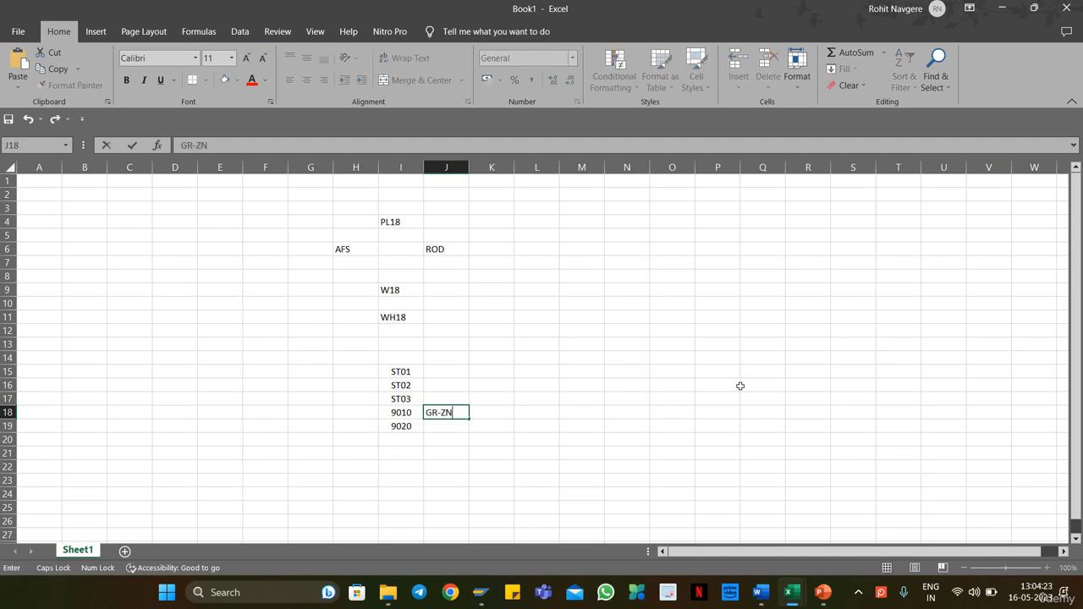
pyautogui.press('BackSpace')
pyautogui.write('ONE')
pyautogui.press('Return')
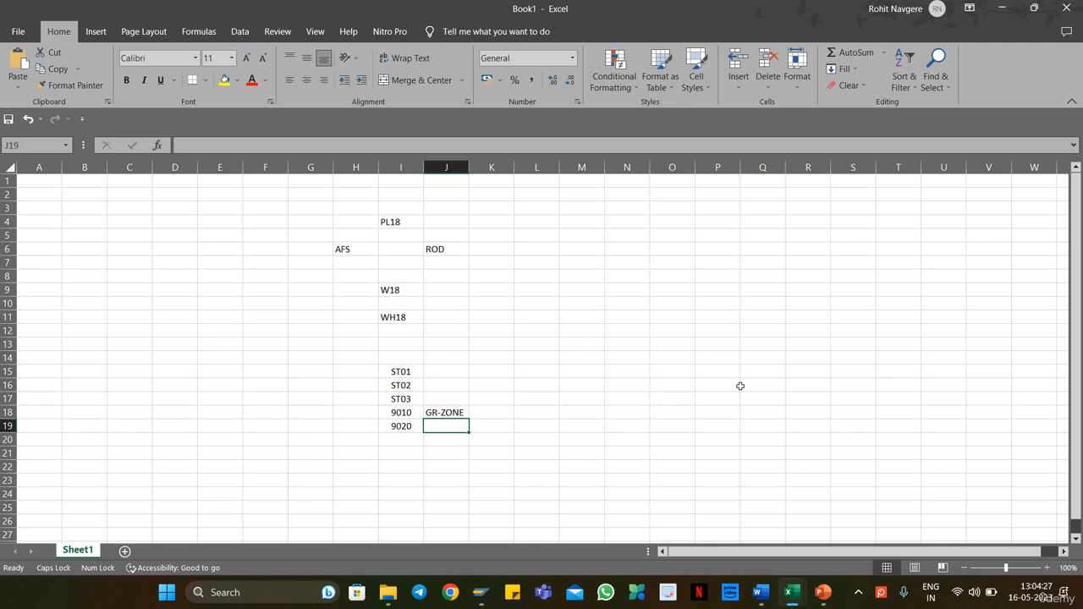
pyautogui.write('GI')
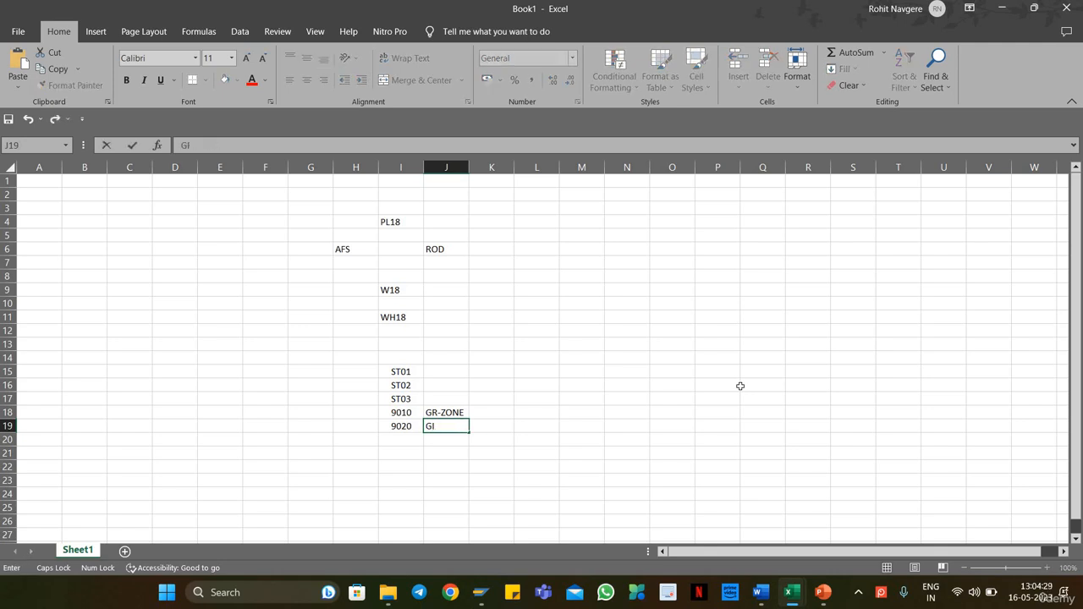
pyautogui.write('-ZONE')
pyautogui.press('Return')
pyautogui.moveTo(401, 427); pyautogui.dragTo(451, 415)
pyautogui.click(531, 414)
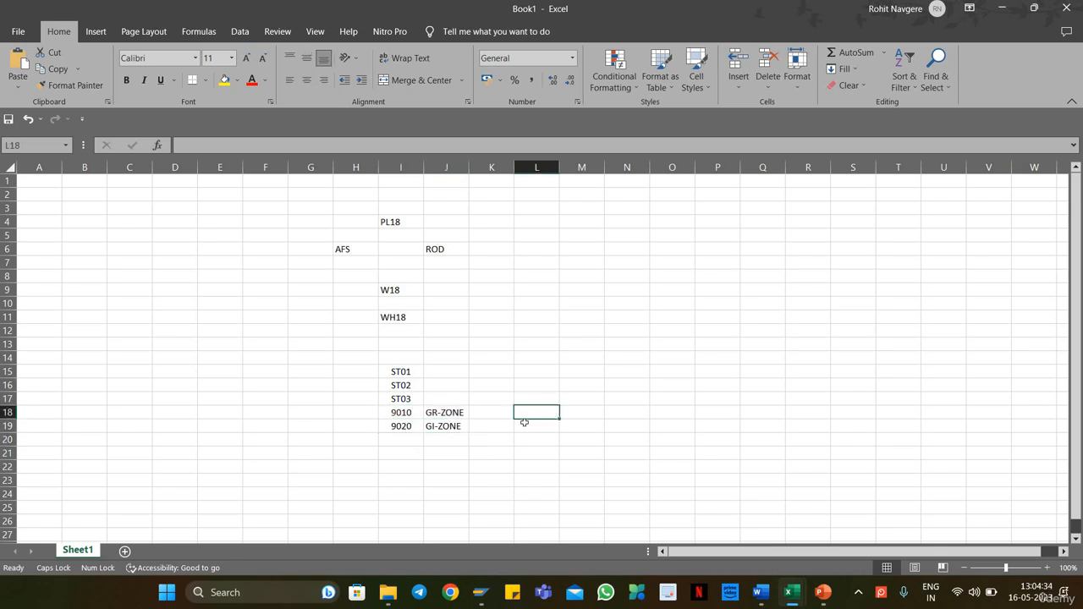
# Step: Review the AFS and ROD storage locations against the storage types listed in cells I15 to I19
pyautogui.click(403, 370)
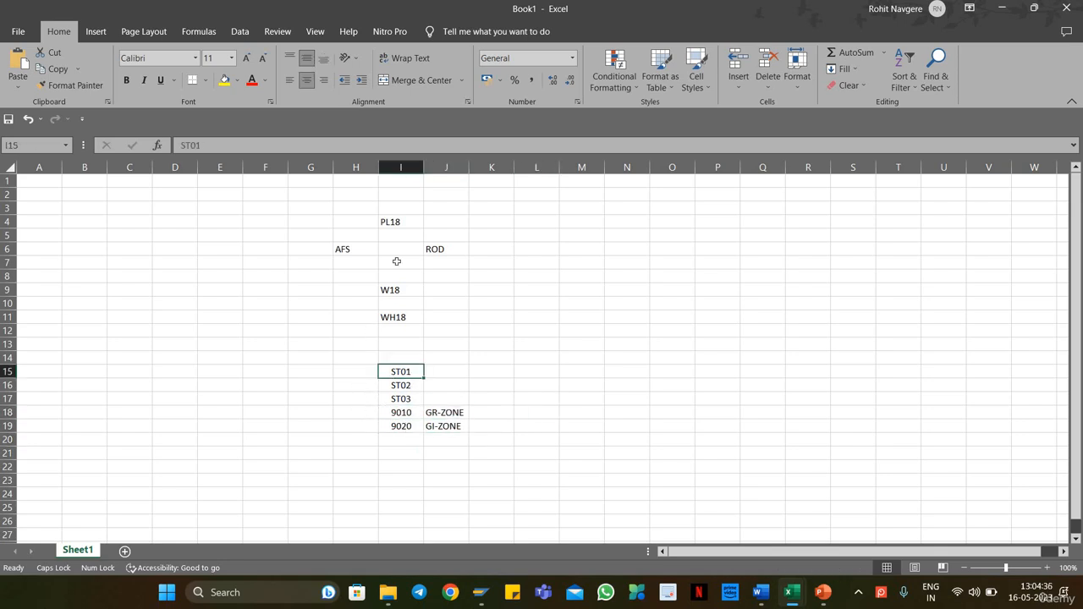
pyautogui.click(350, 247)
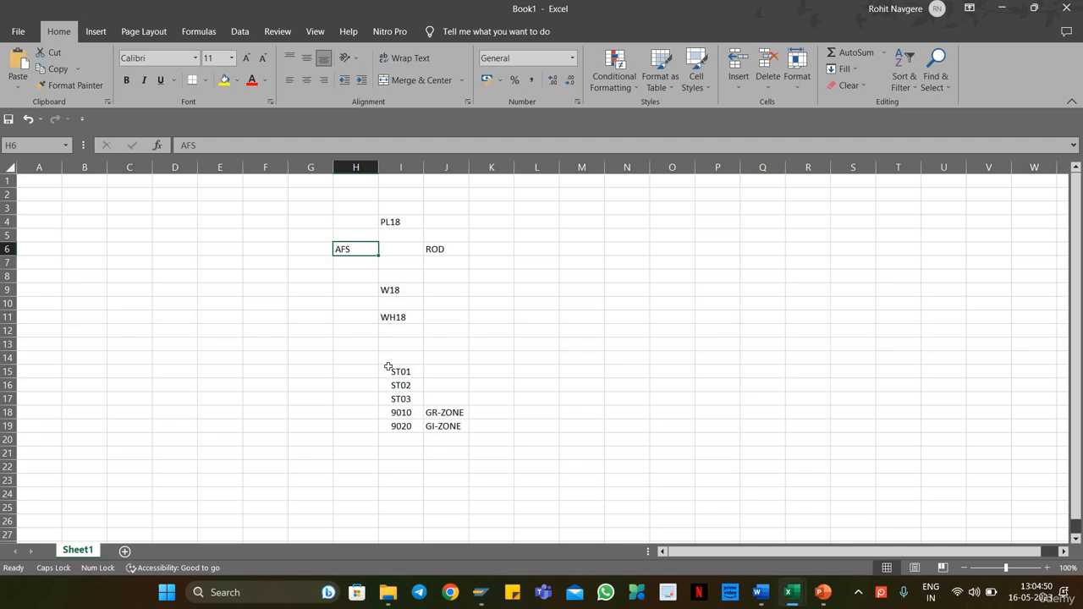
pyautogui.click(445, 251)
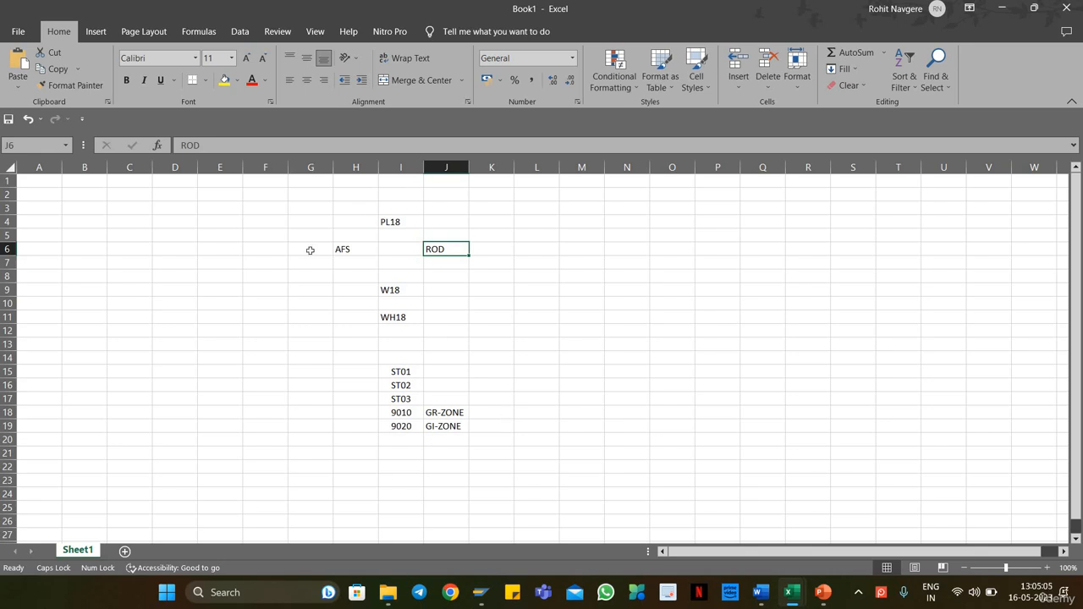
pyautogui.click(342, 249)
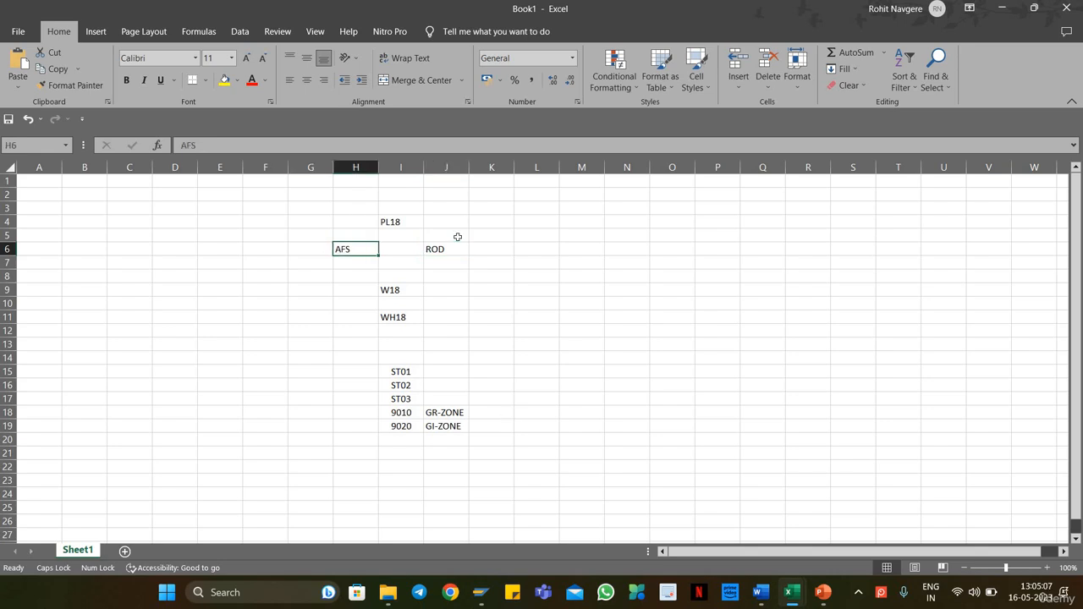
pyautogui.click(449, 251)
pyautogui.click(343, 252)
pyautogui.click(434, 247)
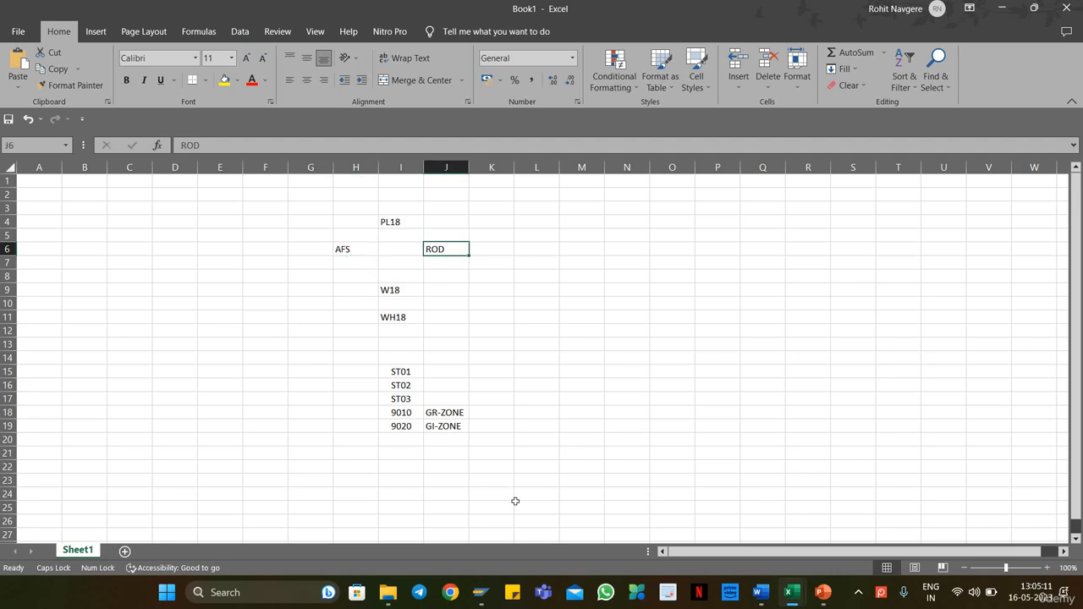
pyautogui.click(339, 250)
pyautogui.click(440, 250)
pyautogui.click(339, 249)
pyautogui.click(401, 373)
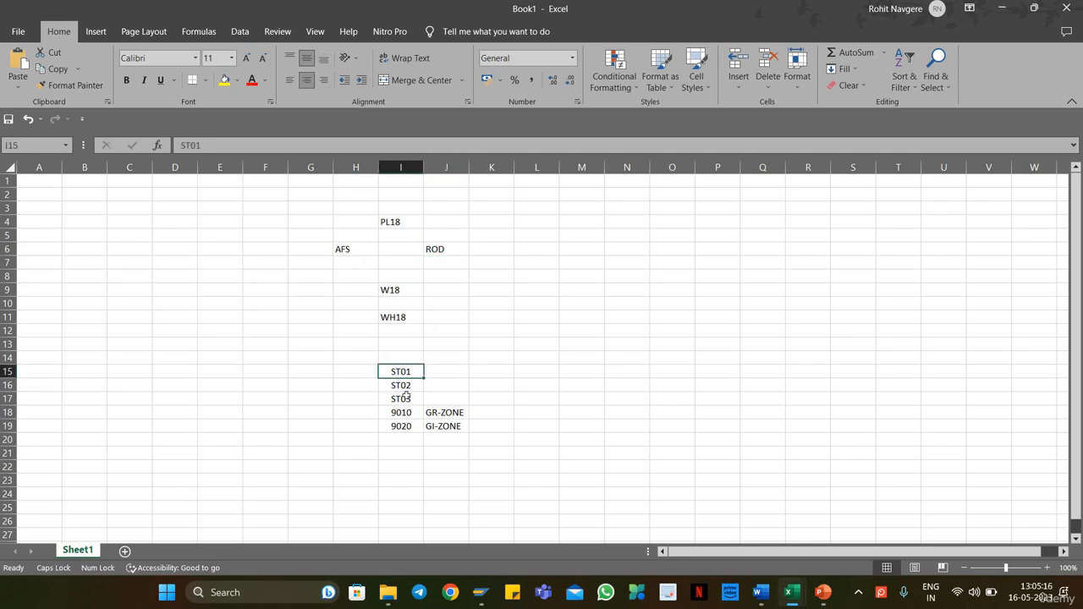
pyautogui.press('Down')
pyautogui.press('Down')
pyautogui.press('Down')
pyautogui.press('Down')
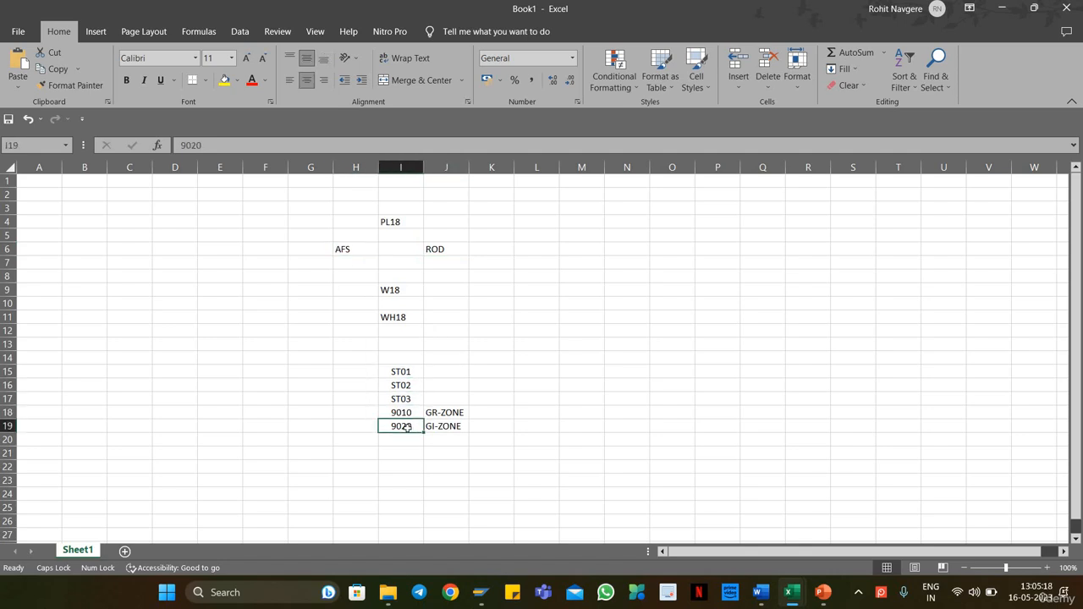
# Step: Enter the text codes 001 below AFS in cell H7 and 002 below ROD in cell J7
pyautogui.click(347, 263)
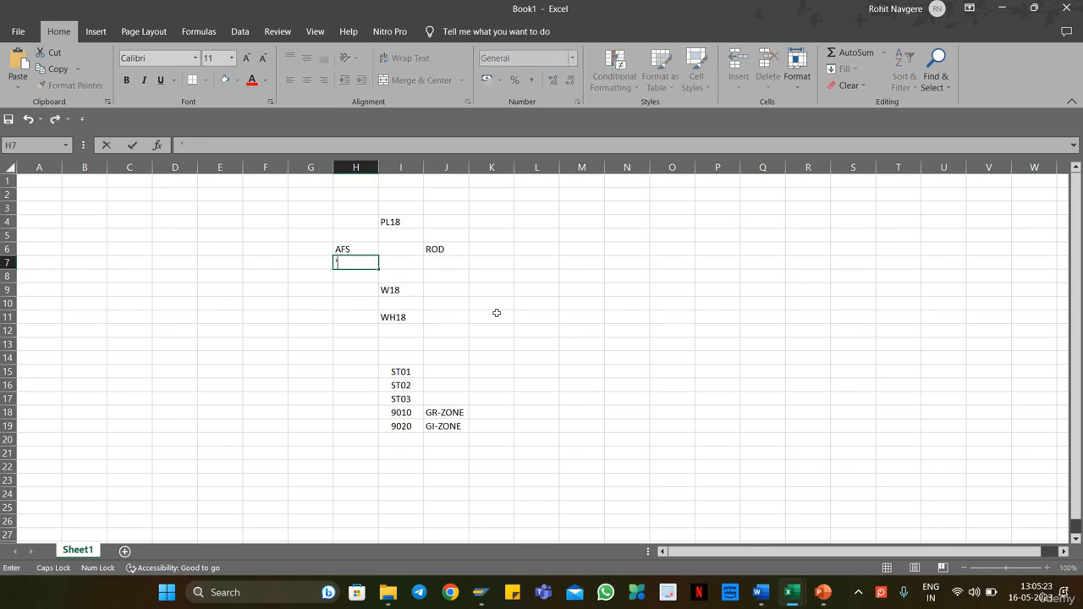
pyautogui.write("'001")
pyautogui.press('Return')
pyautogui.press('Up')
pyautogui.press('Right')
pyautogui.press('Right')
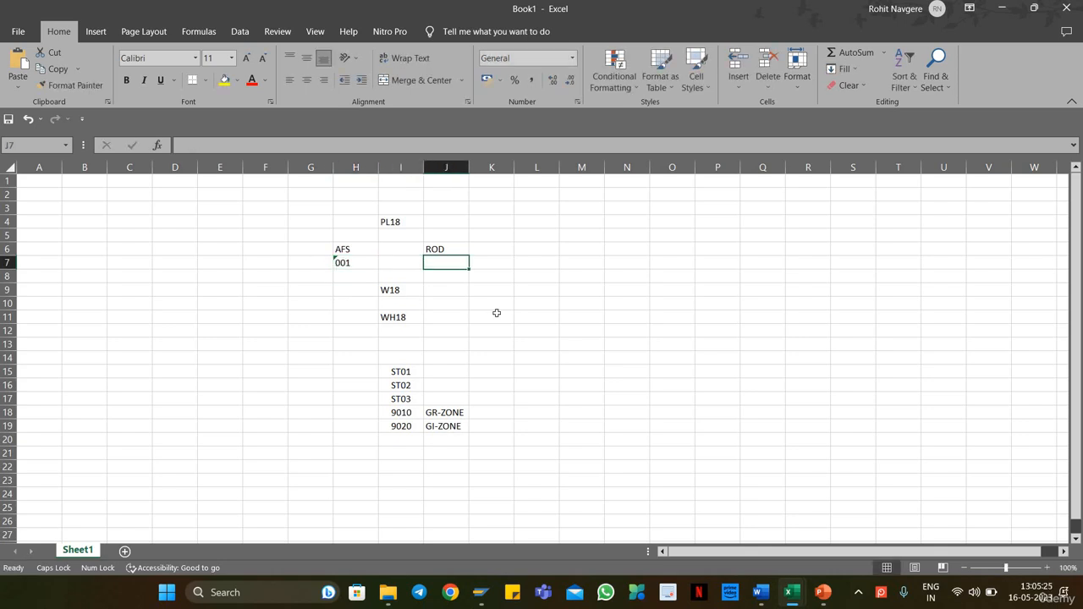
pyautogui.write("'002")
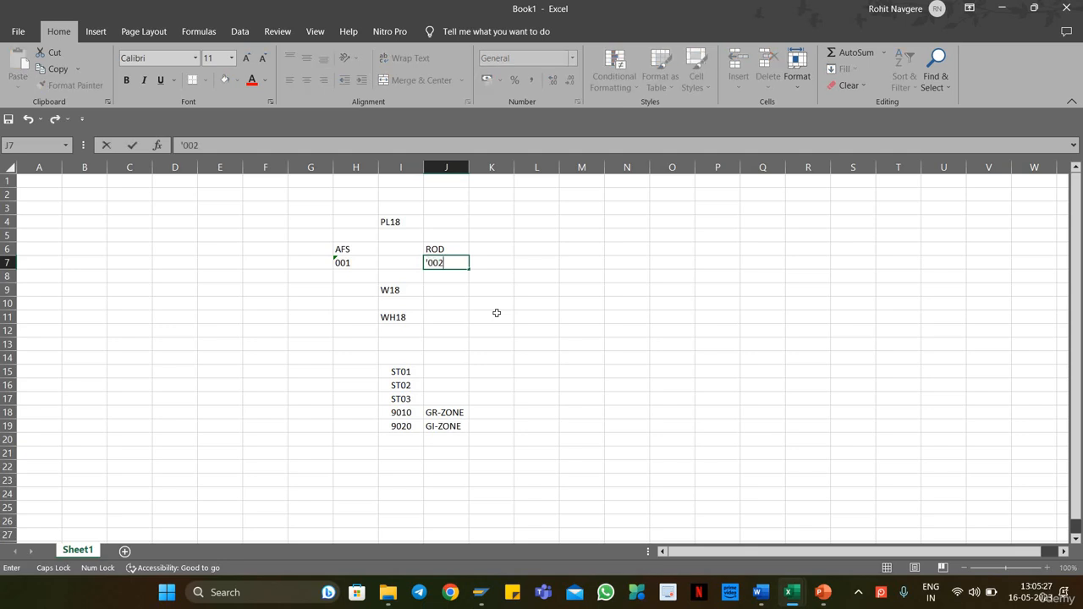
pyautogui.press('Return')
pyautogui.click(506, 347)
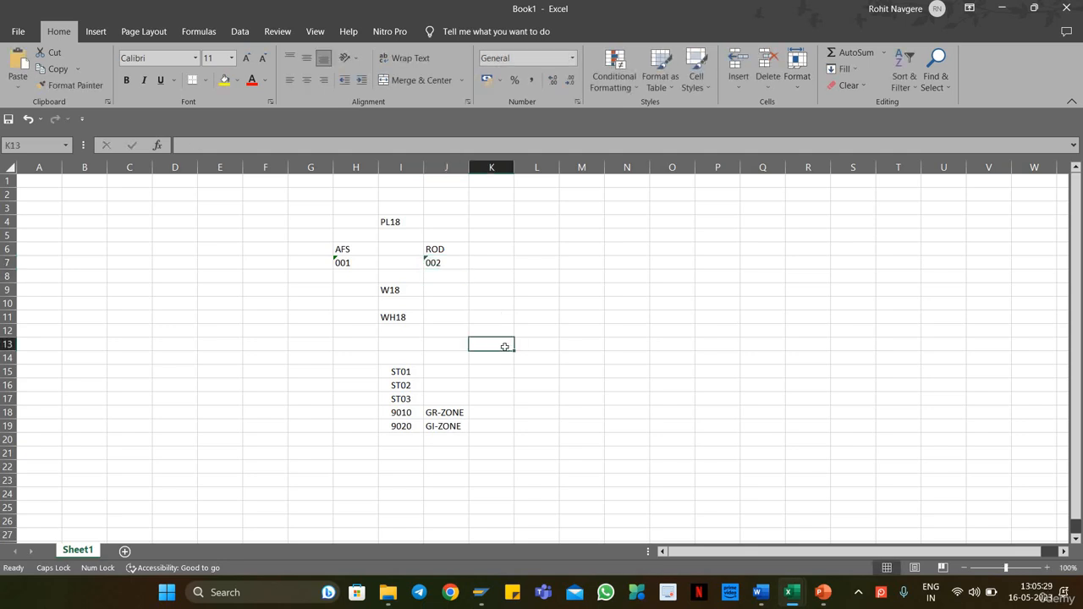
# Step: Copy the code 001 from cell H7 into cells H15 and H16 beside ST01 and ST02
pyautogui.click(356, 263)
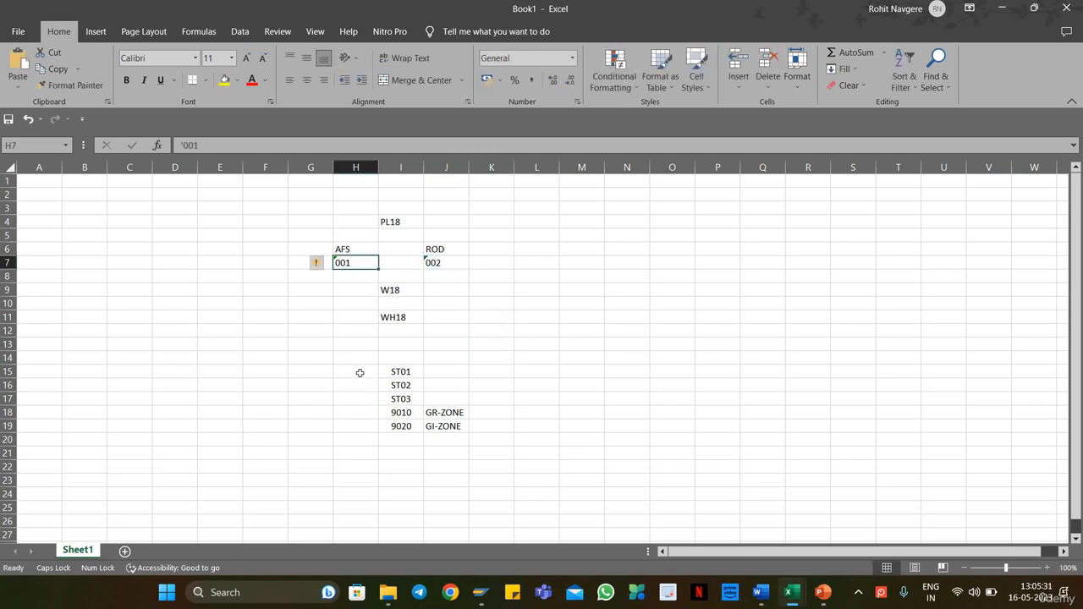
pyautogui.click(358, 373)
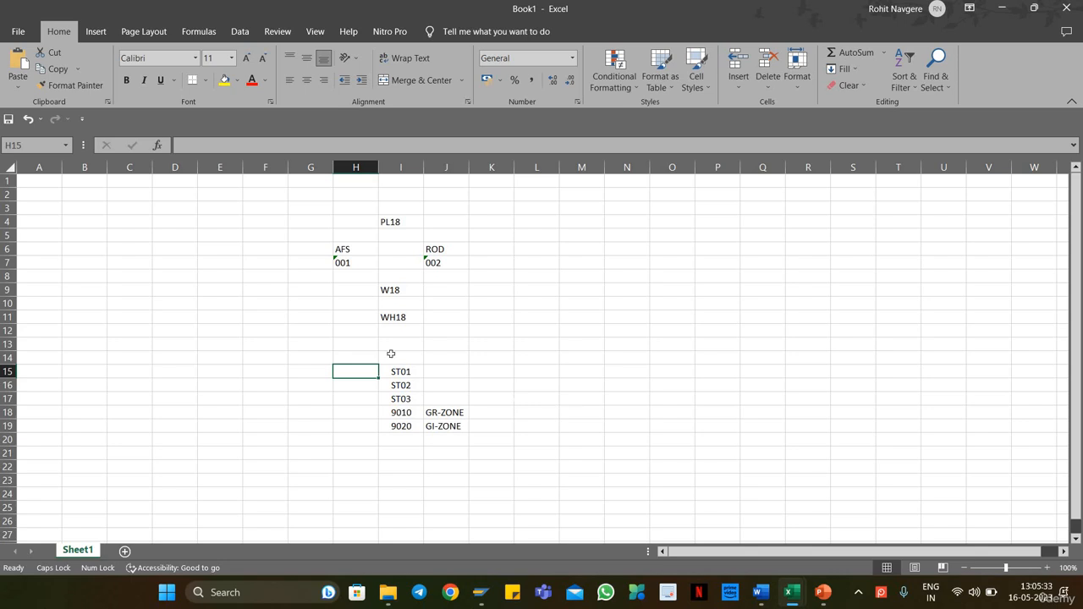
pyautogui.click(355, 265)
pyautogui.hotkey('ctrl', 'c')
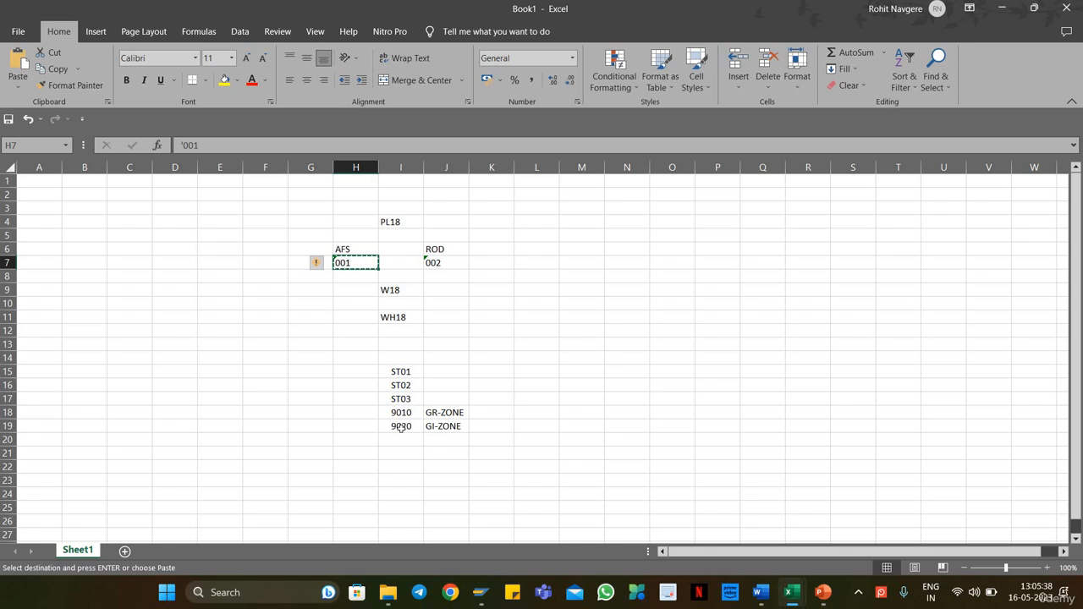
pyautogui.click(357, 369)
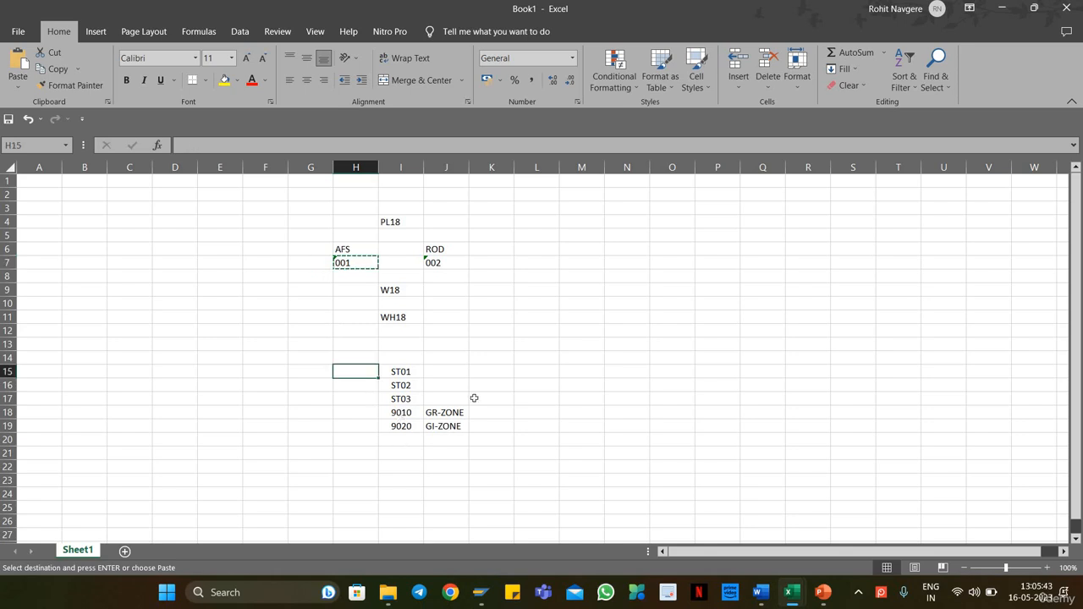
pyautogui.hotkey('ctrl', 'v')
pyautogui.click(355, 386)
pyautogui.hotkey('ctrl', 'v')
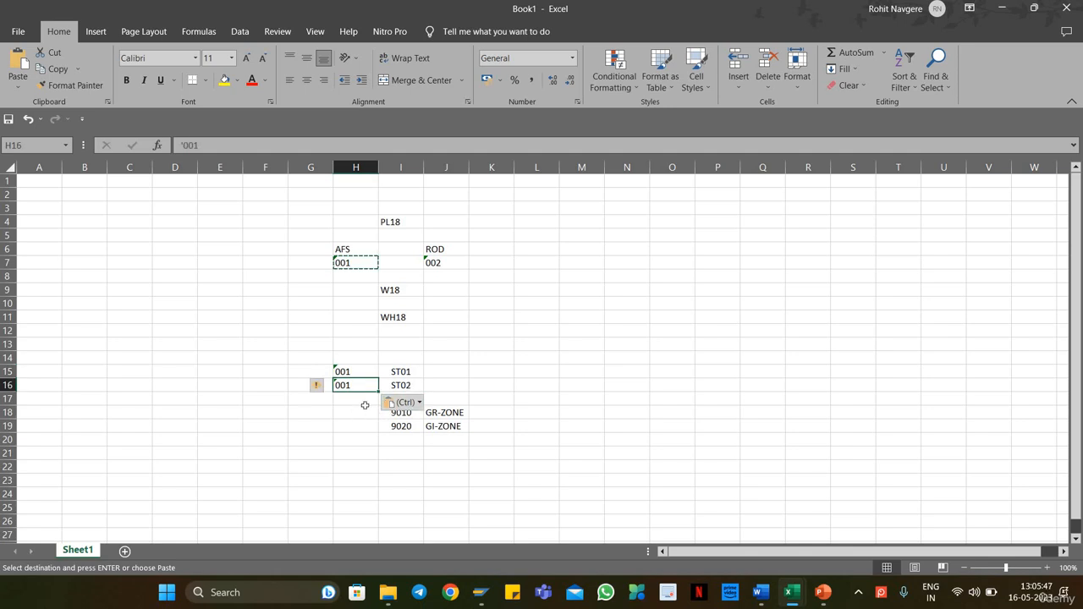
pyautogui.press('Escape')
pyautogui.click(526, 355)
# Step: Swap the storage location codes by setting cell H7 to 002 and cell J7 to 001
pyautogui.click(344, 263)
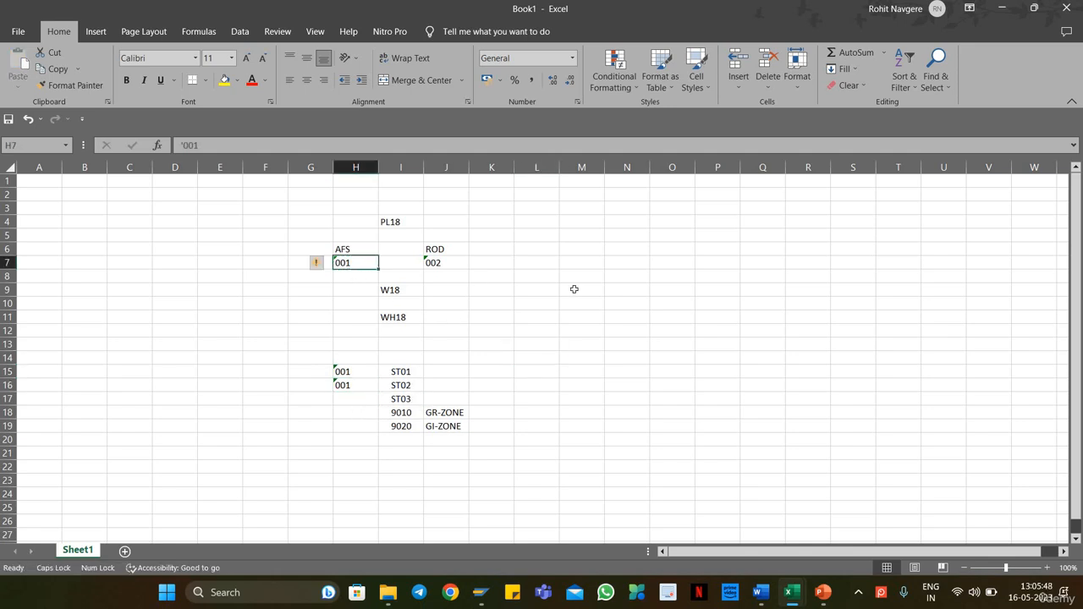
pyautogui.doubleClick(362, 262)
pyautogui.press('Return')
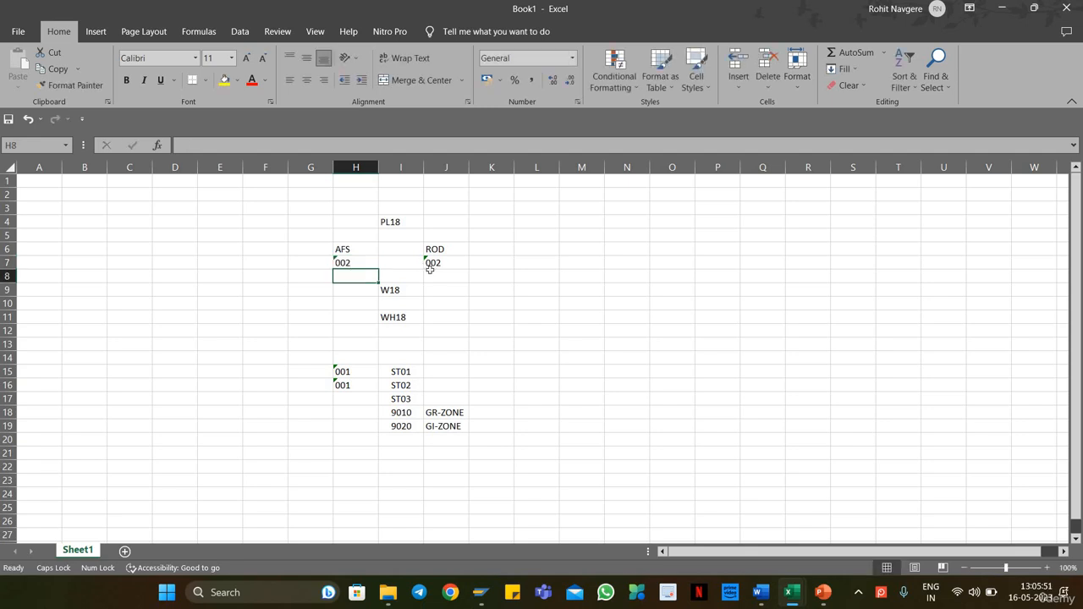
pyautogui.click(428, 264)
pyautogui.press('F2')
pyautogui.press('BackSpace')
pyautogui.write('1')
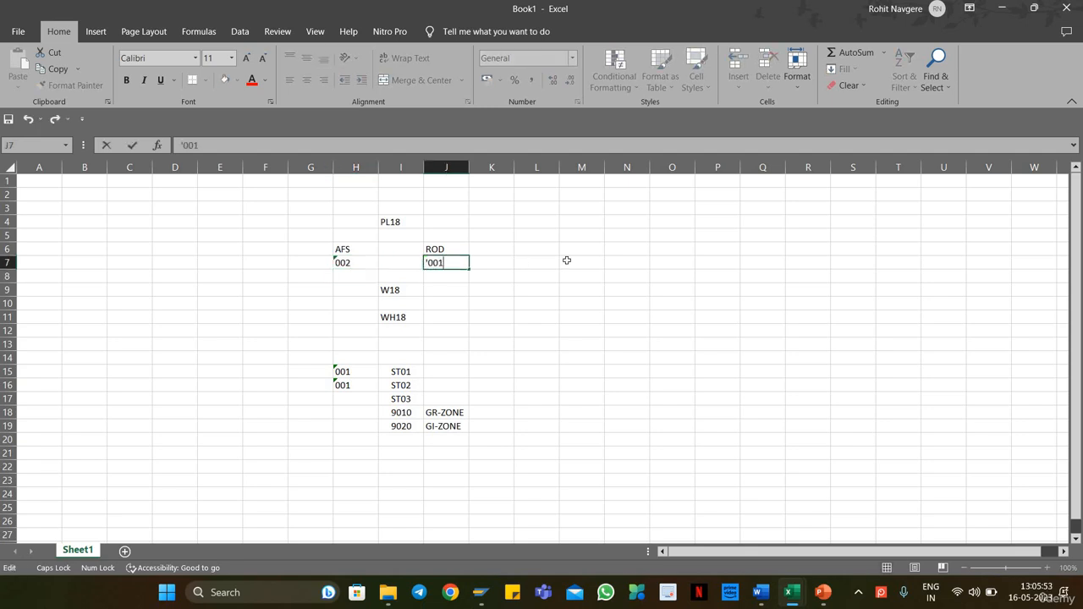
pyautogui.press('Return')
# Step: Clear the copied codes from cells H15 and H16
pyautogui.moveTo(357, 370); pyautogui.dragTo(359, 383)
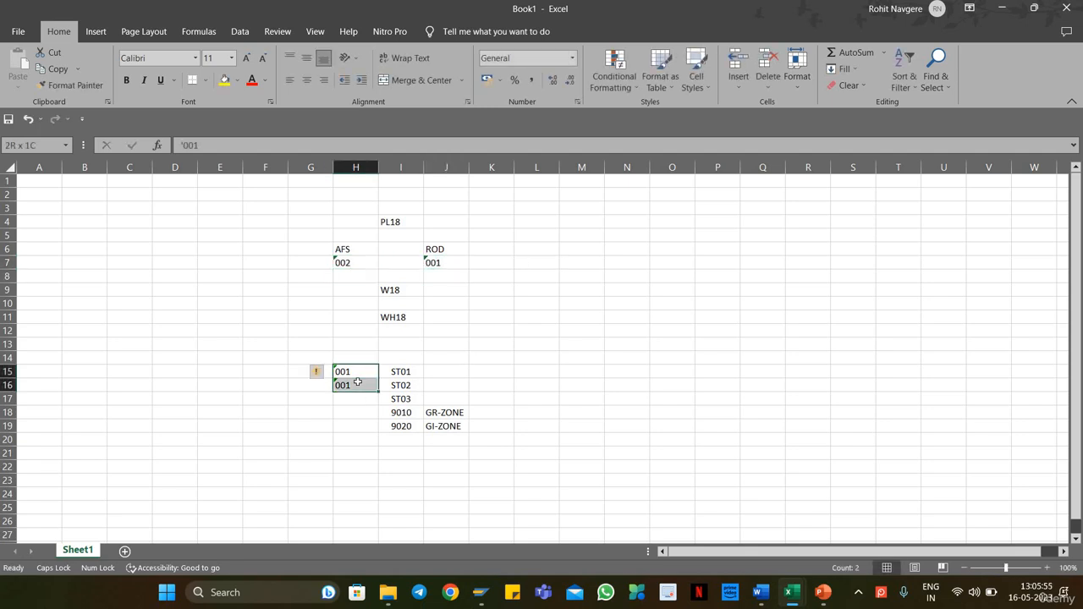
pyautogui.press('Delete')
pyautogui.click(536, 401)
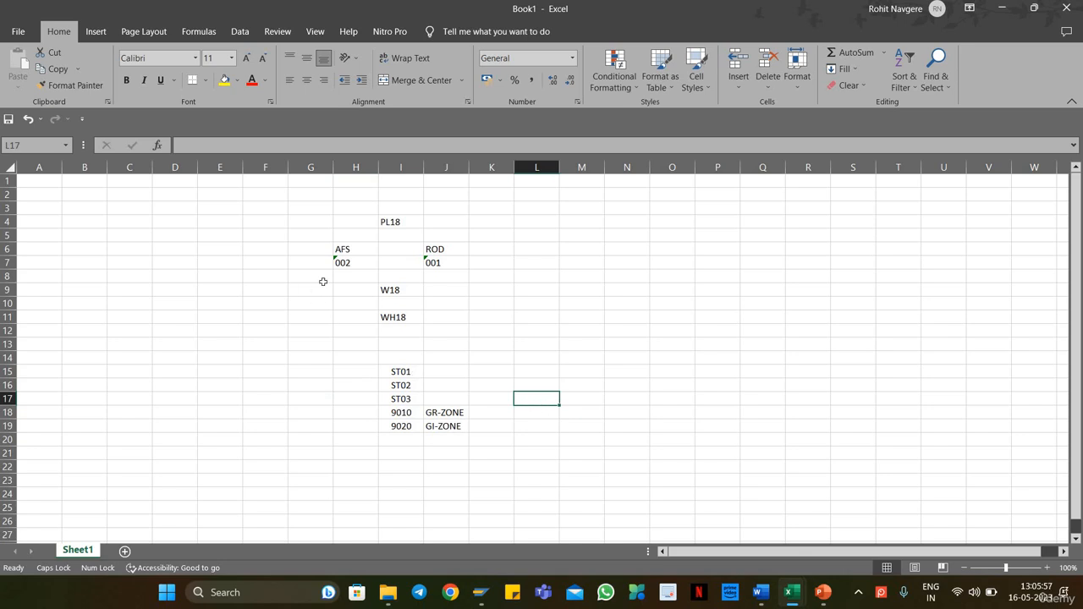
pyautogui.click(355, 262)
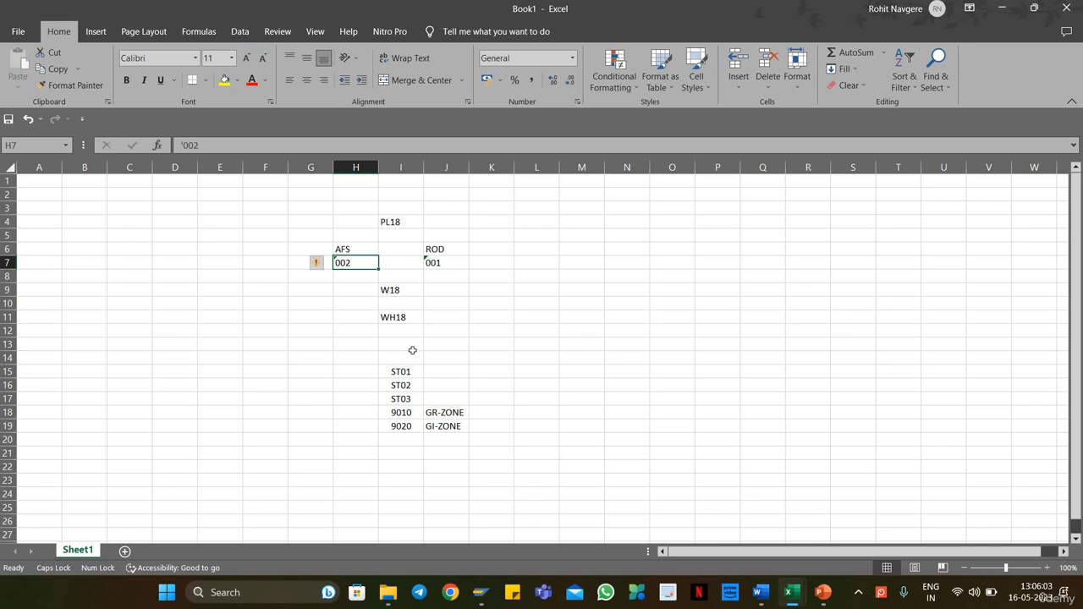
pyautogui.click(407, 374)
pyautogui.click(407, 385)
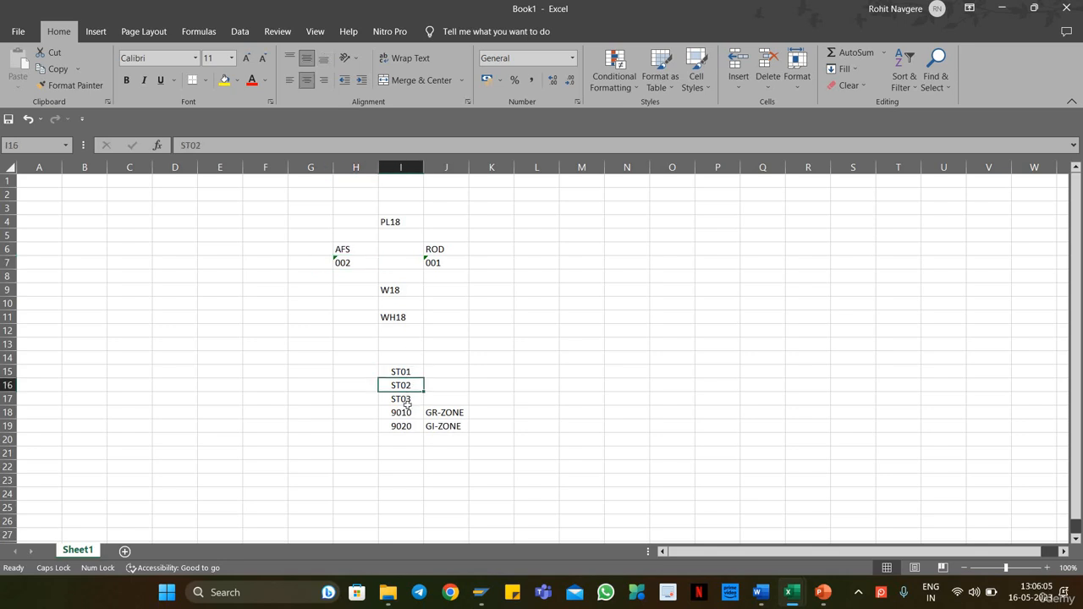
pyautogui.click(407, 402)
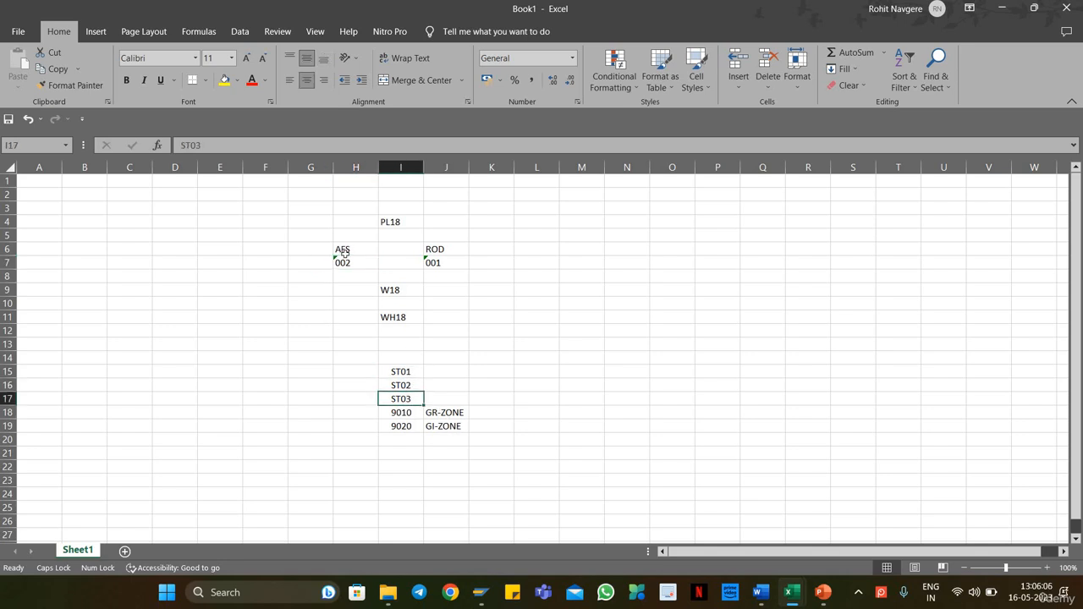
# Step: Move the code 002 from cell H7 to cell H15 beside ST01, and undo the move
pyautogui.moveTo(350, 250); pyautogui.dragTo(355, 264)
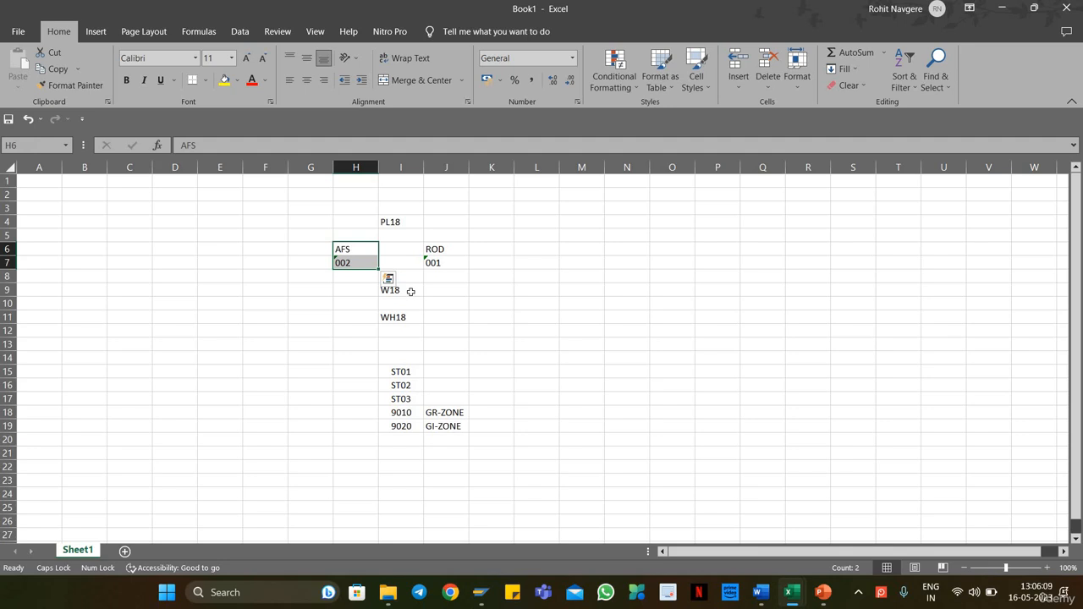
pyautogui.press('Down')
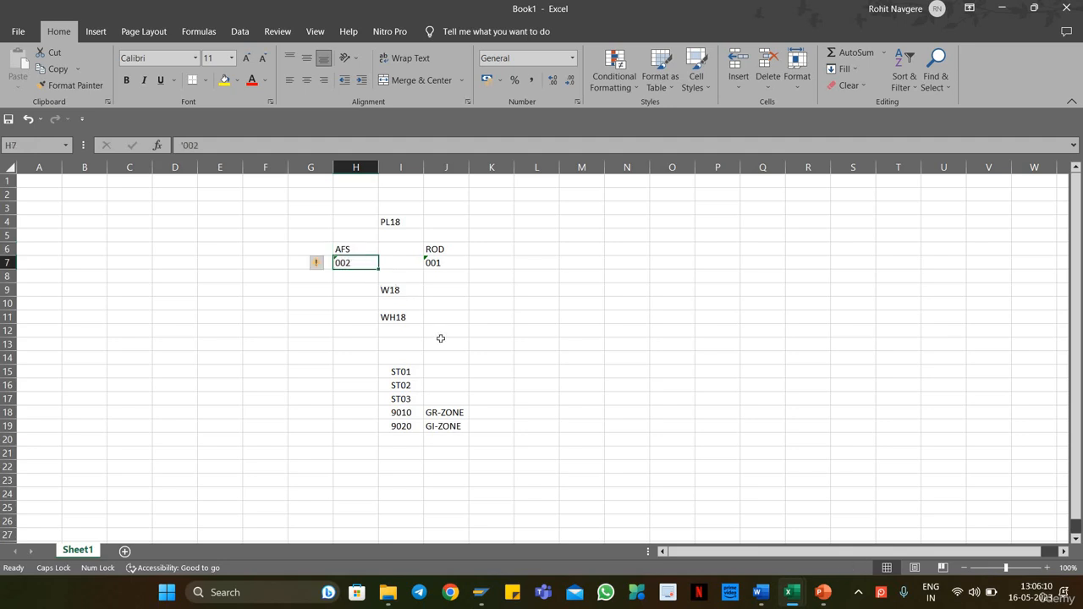
pyautogui.hotkey('ctrl', 'c')
pyautogui.click(361, 374)
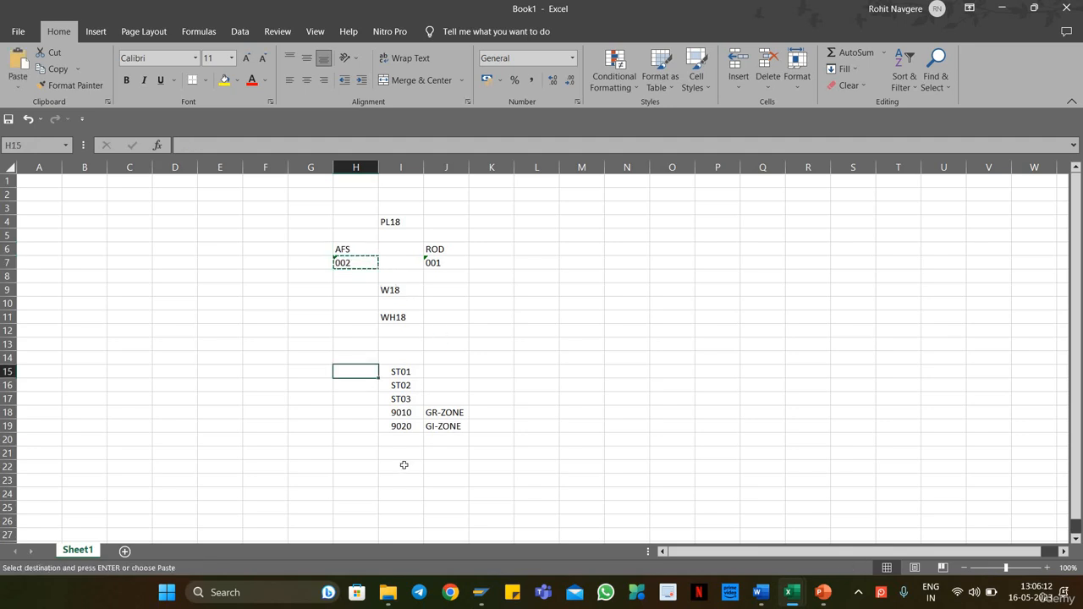
pyautogui.hotkey('ctrl', 'v')
pyautogui.click(358, 384)
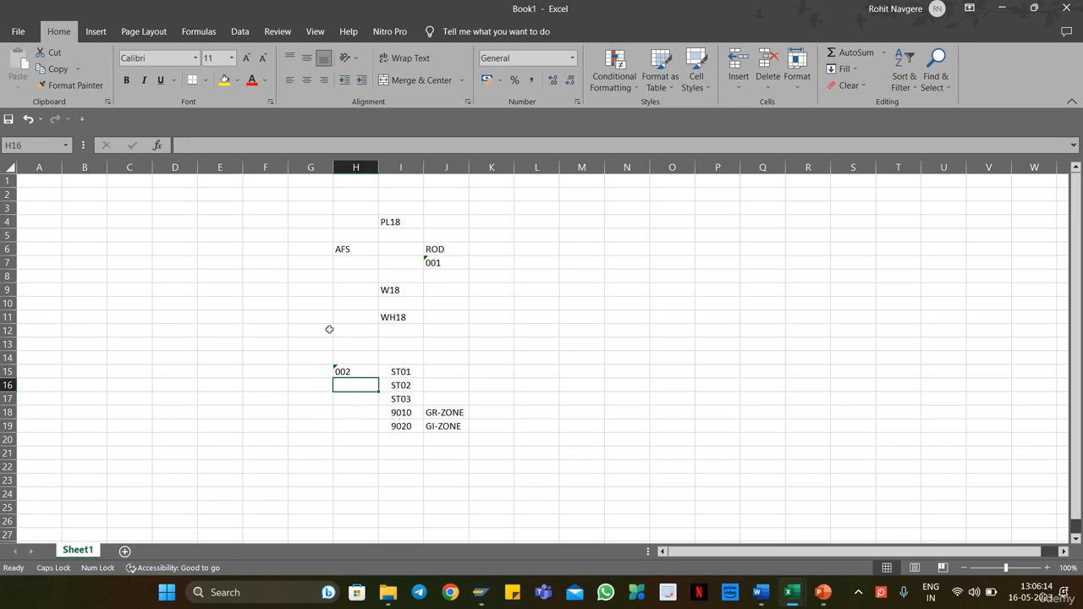
pyautogui.click(359, 369)
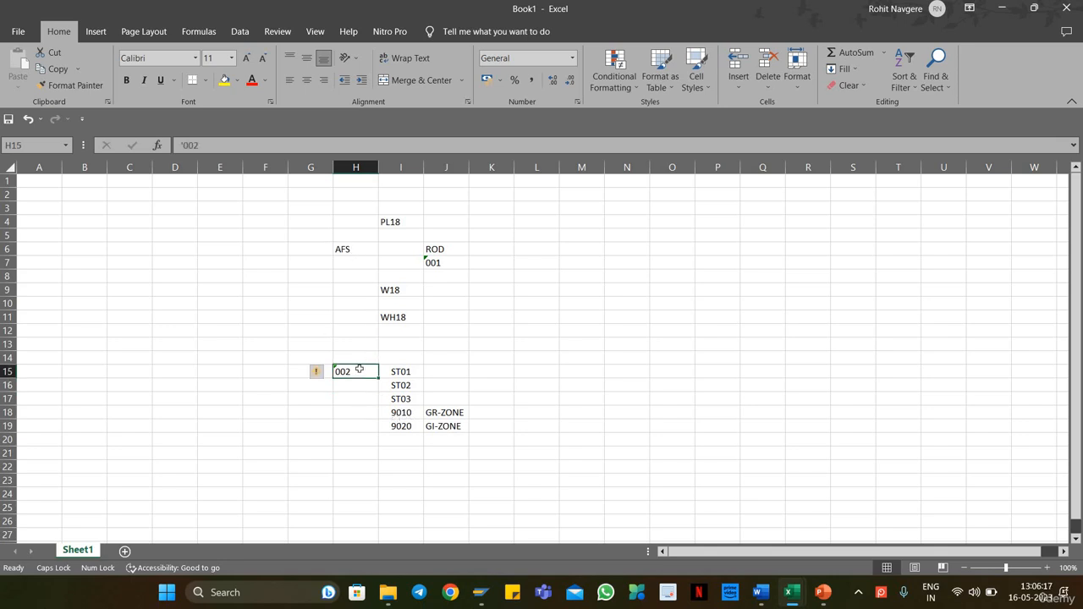
pyautogui.hotkey('ctrl', 'c')
pyautogui.hotkey('ctrl', 'z')
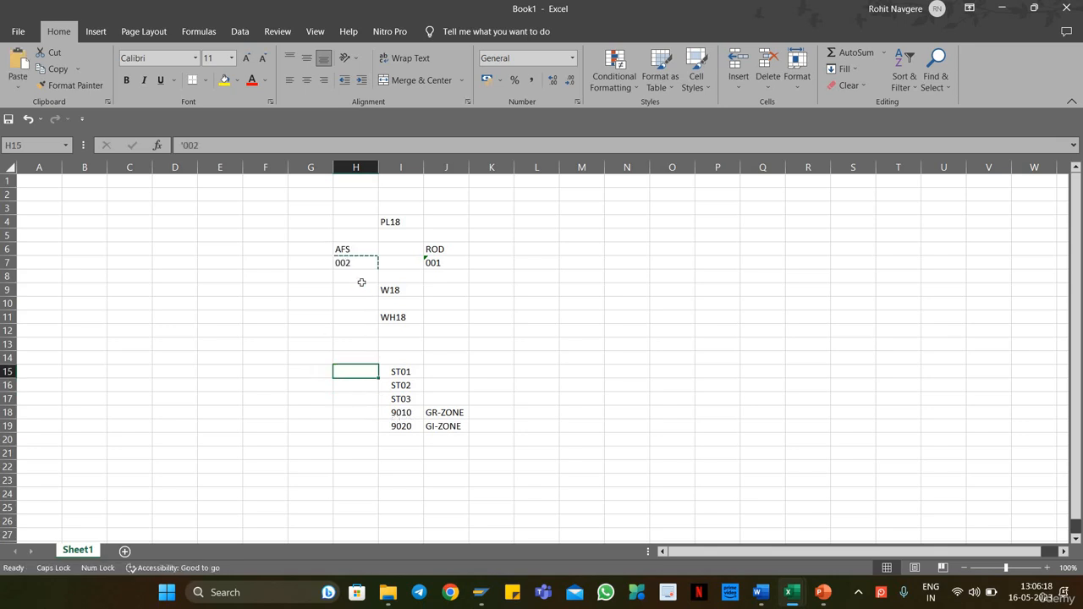
pyautogui.click(362, 372)
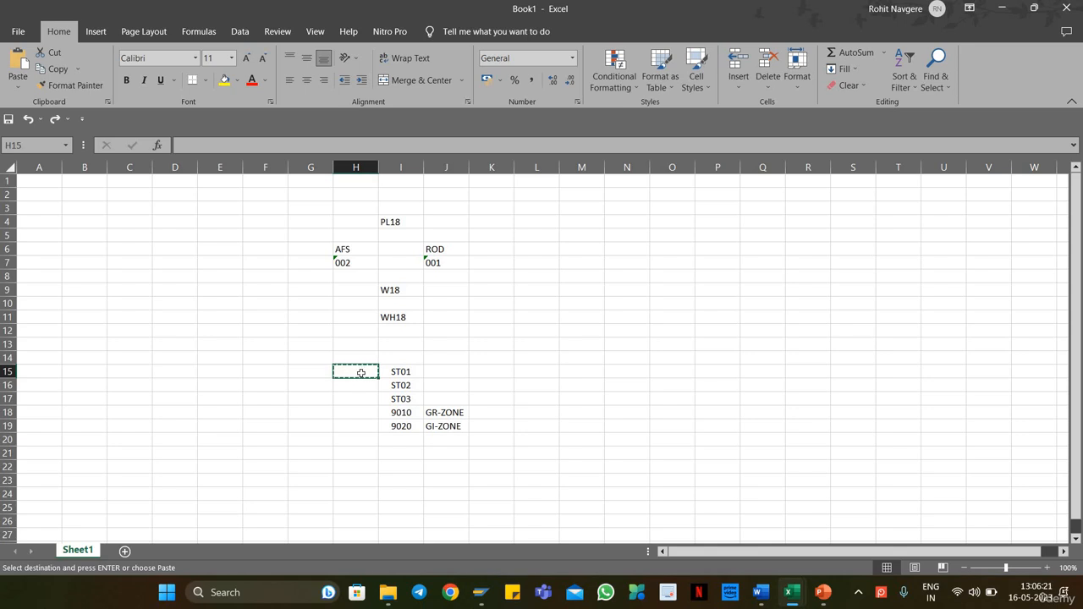
# Step: Copy the code 002 from cell H7 into cells H15 to H17 beside ST01, ST02 and ST03
pyautogui.moveTo(362, 372); pyautogui.dragTo(373, 400)
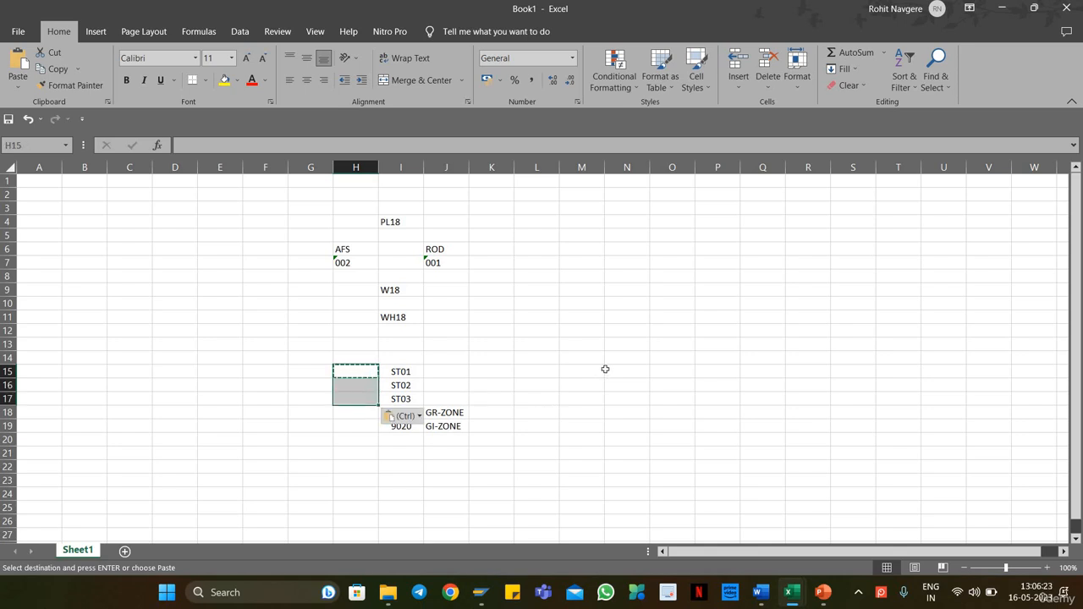
pyautogui.press('Escape')
pyautogui.click(358, 264)
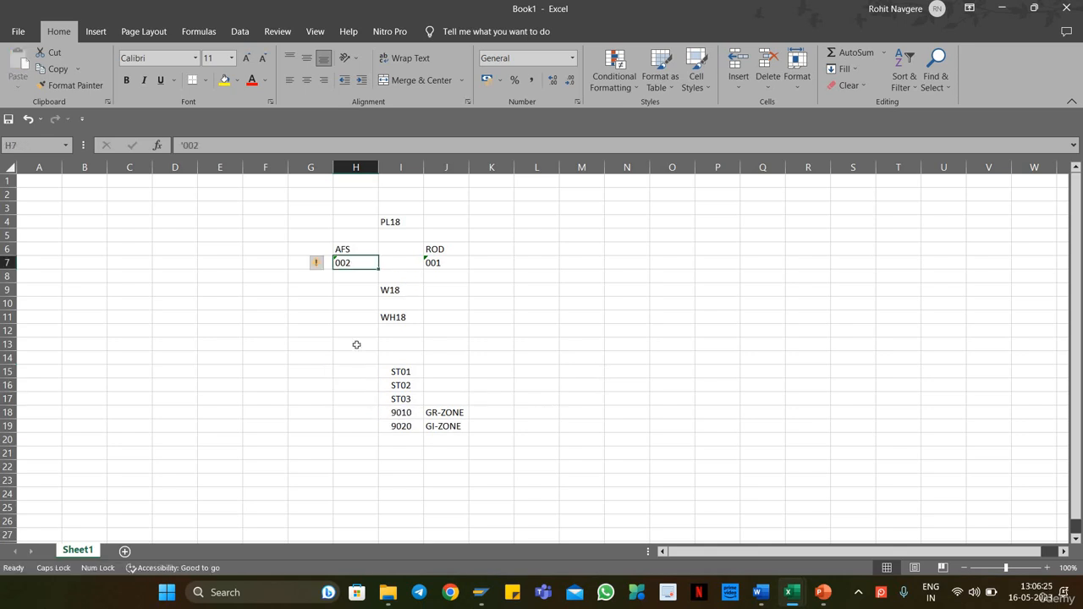
pyautogui.hotkey('ctrl', 'c')
pyautogui.moveTo(358, 373); pyautogui.dragTo(369, 398)
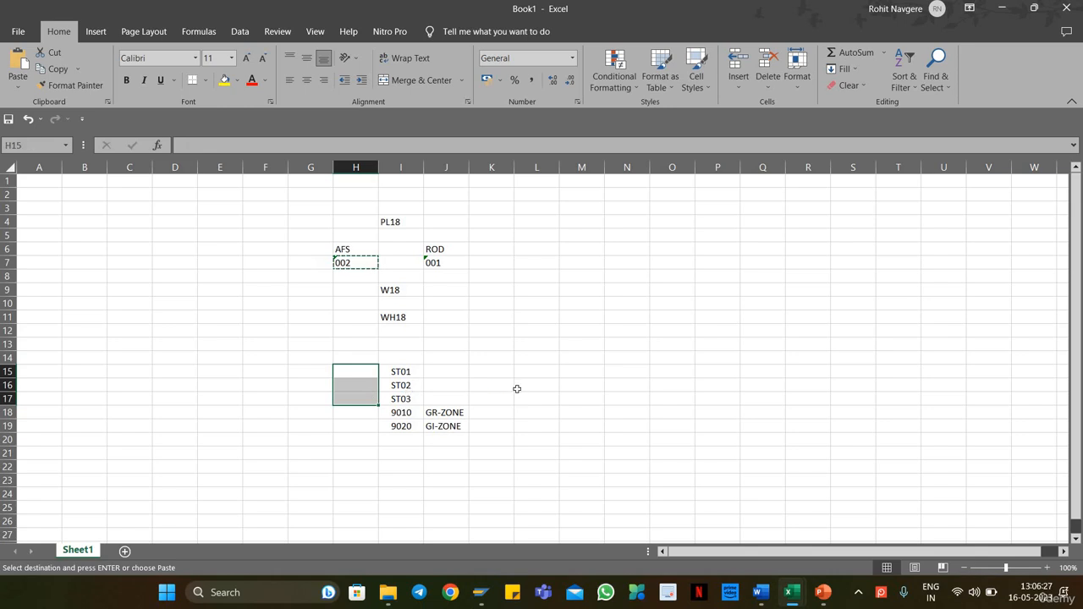
pyautogui.hotkey('ctrl', 'v')
pyautogui.click(486, 385)
pyautogui.press('Escape')
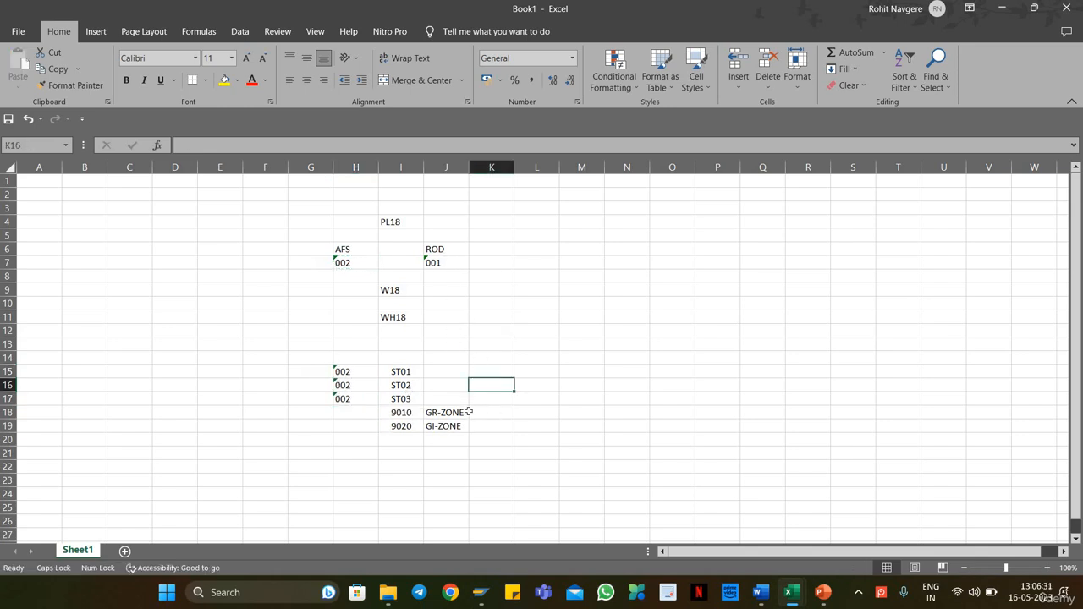
# Step: Copy the code 001 from cell J7 into cell H19 beside 9020 GI-ZONE
pyautogui.click(442, 264)
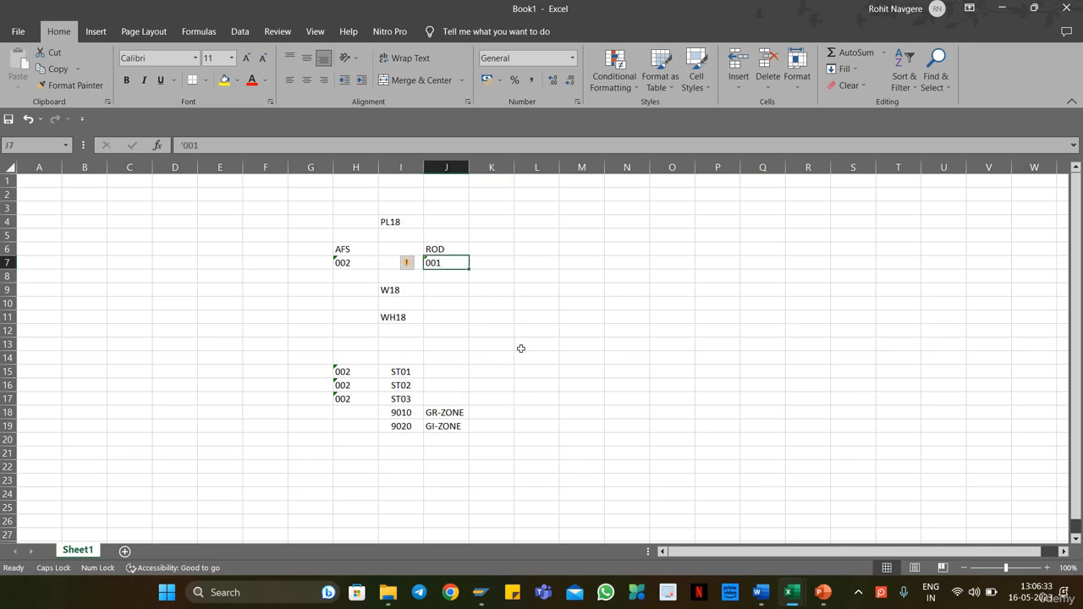
pyautogui.hotkey('ctrl', 'c')
pyautogui.click(352, 427)
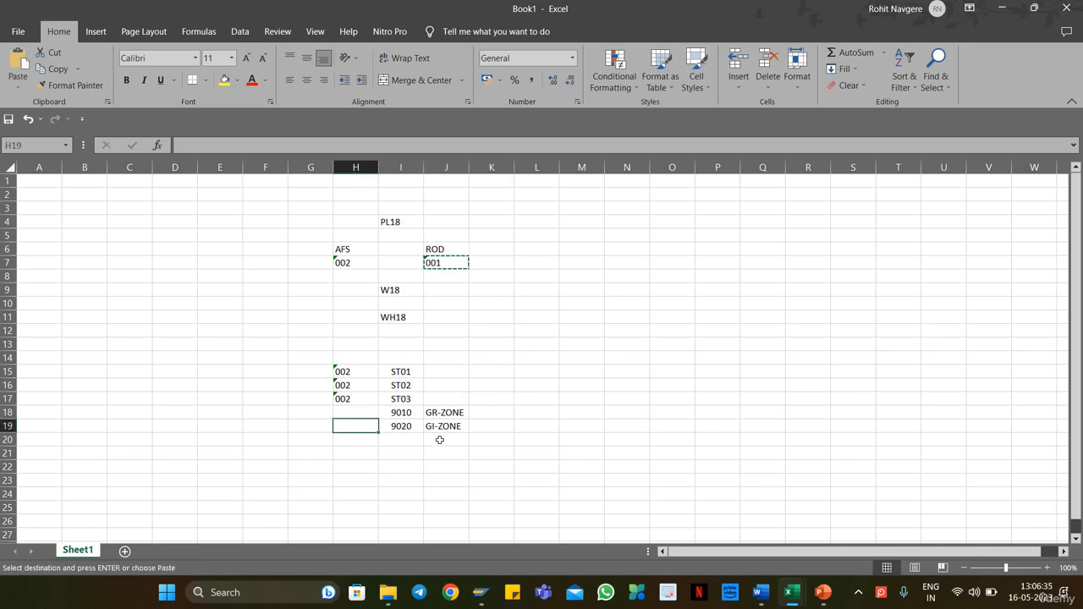
pyautogui.hotkey('ctrl', 'v')
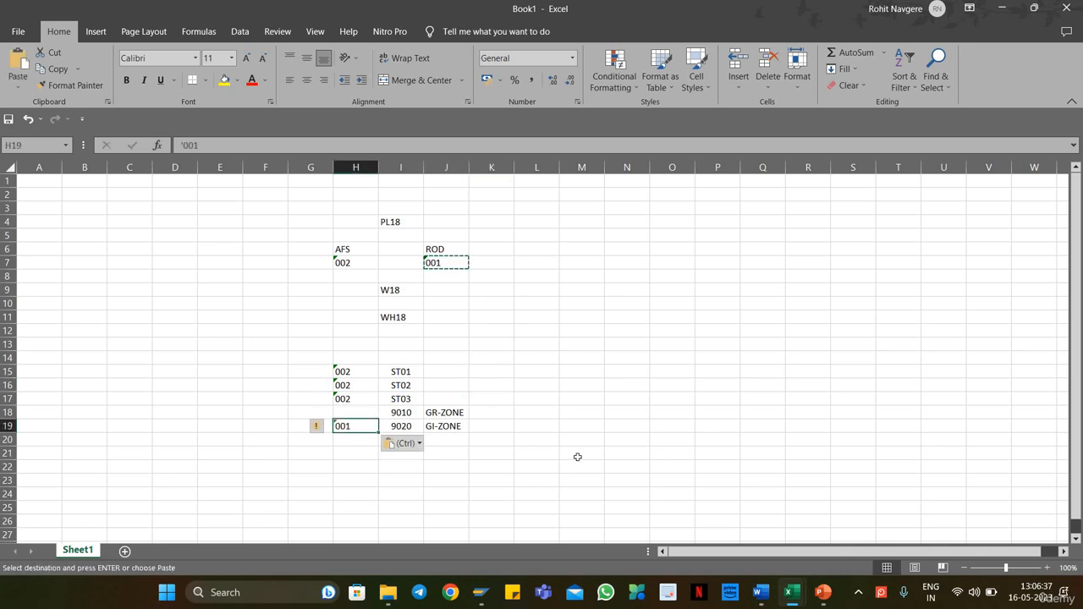
pyautogui.click(577, 458)
pyautogui.press('Escape')
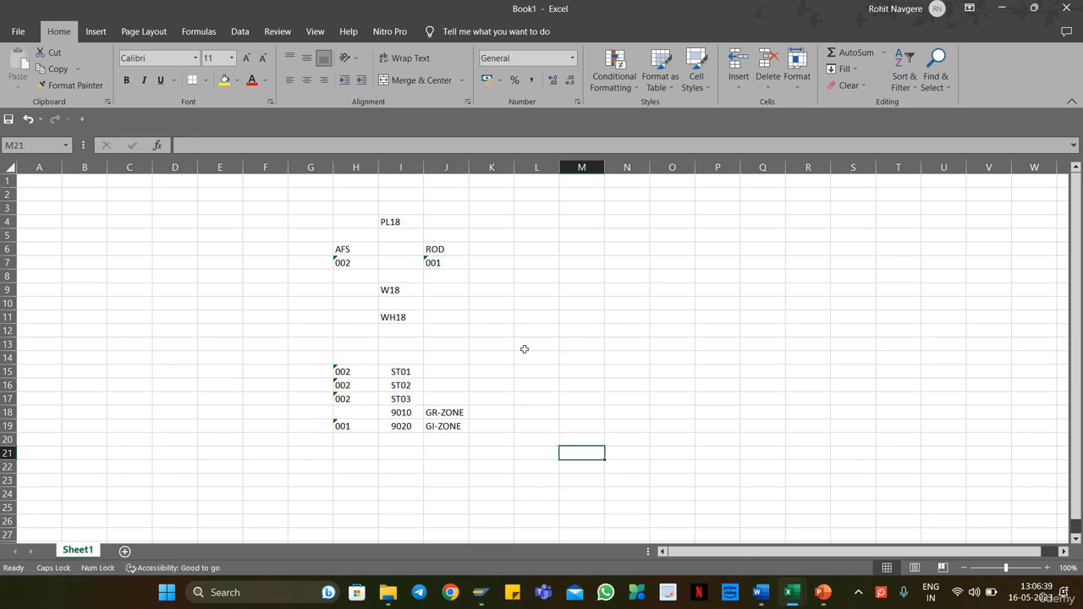
pyautogui.moveTo(461, 251); pyautogui.dragTo(459, 266)
pyautogui.click(609, 340)
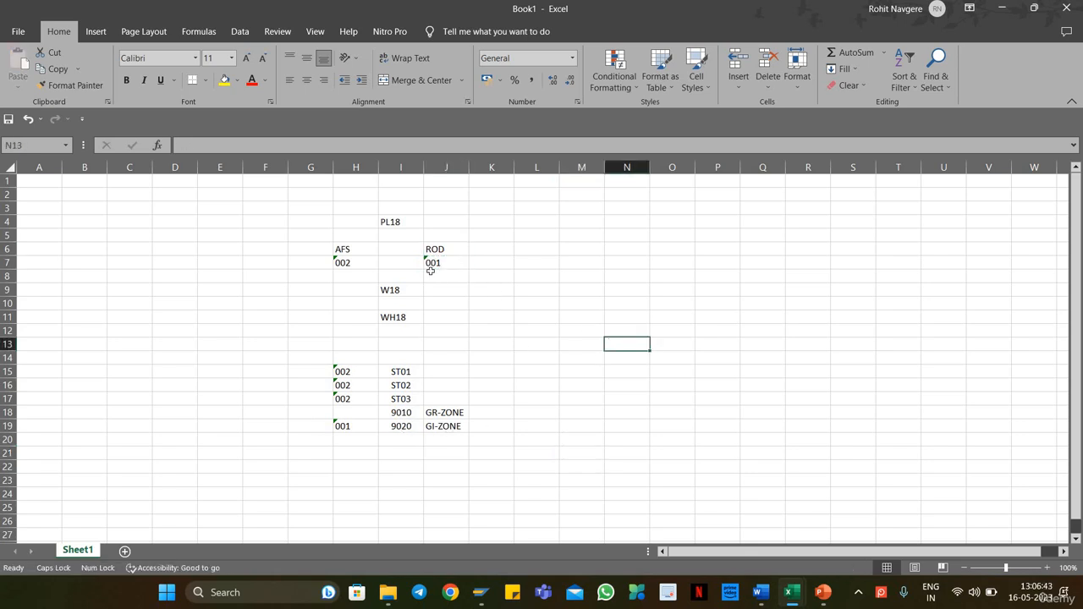
pyautogui.click(348, 424)
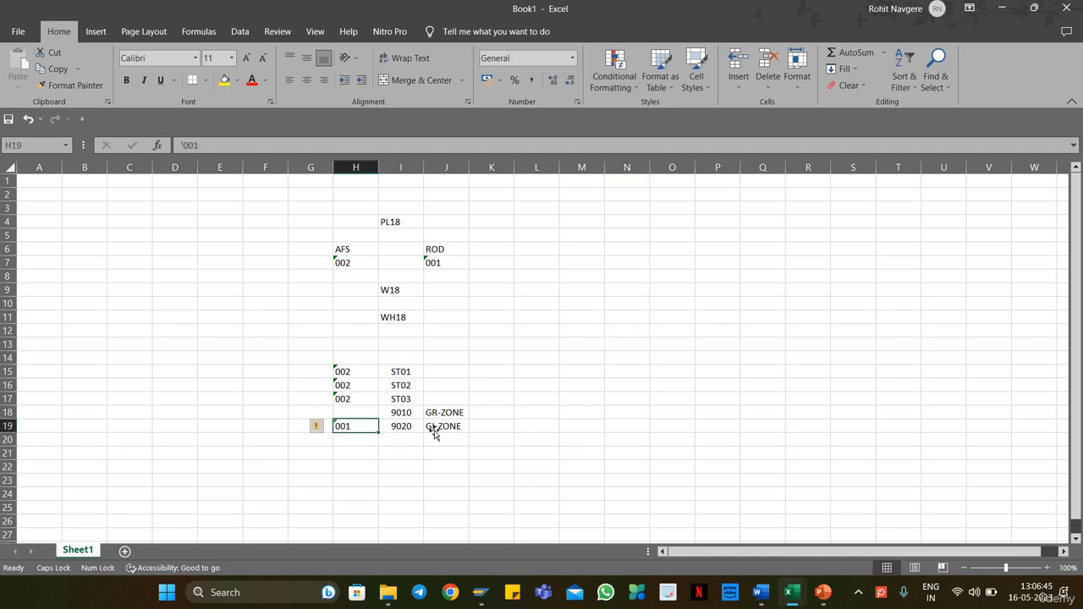
pyautogui.click(435, 429)
pyautogui.click(401, 427)
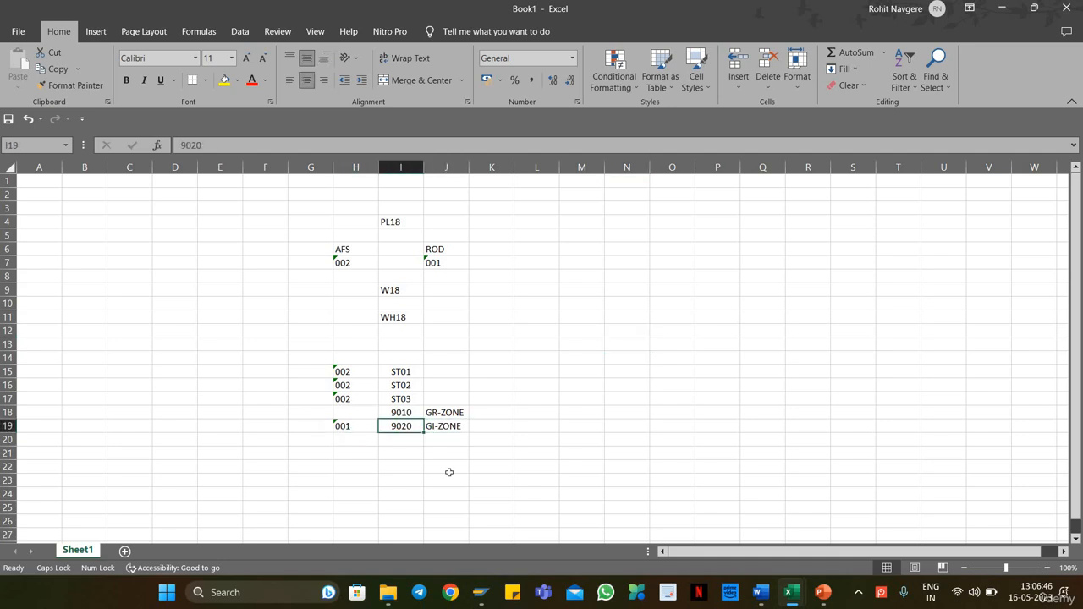
pyautogui.click(491, 362)
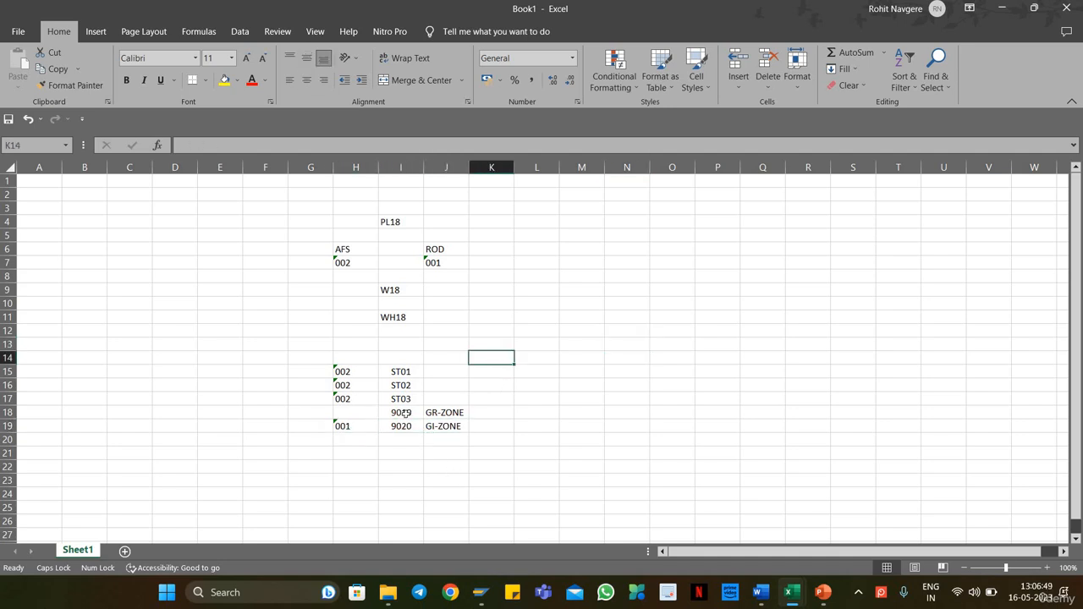
pyautogui.moveTo(349, 372); pyautogui.dragTo(437, 413)
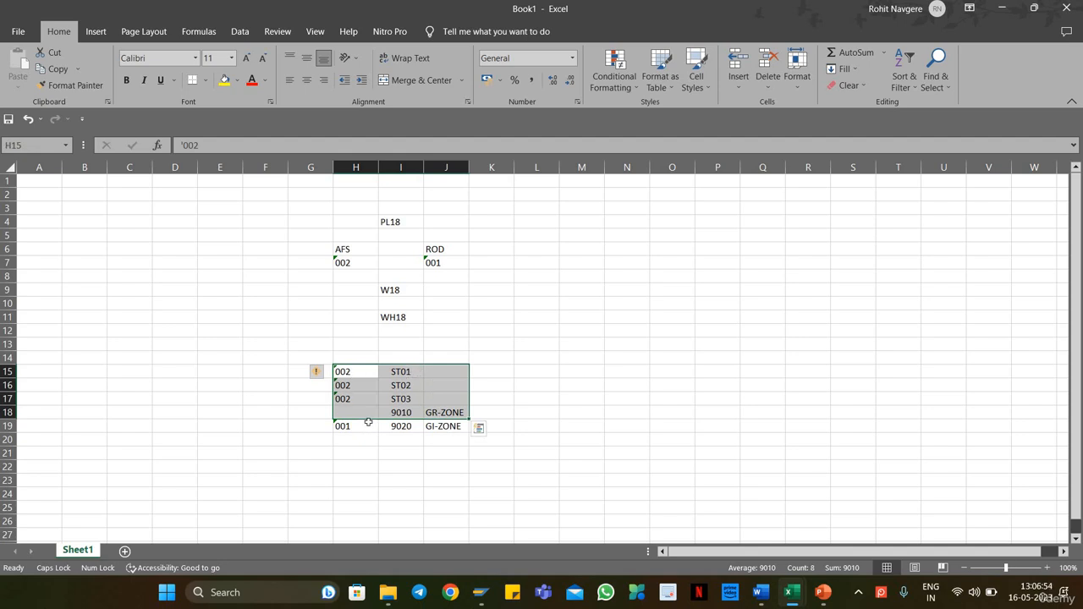
# Step: Switch to SAP and open the Define Storage Types activity under Extended Warehouse Management master data
pyautogui.click(482, 586)
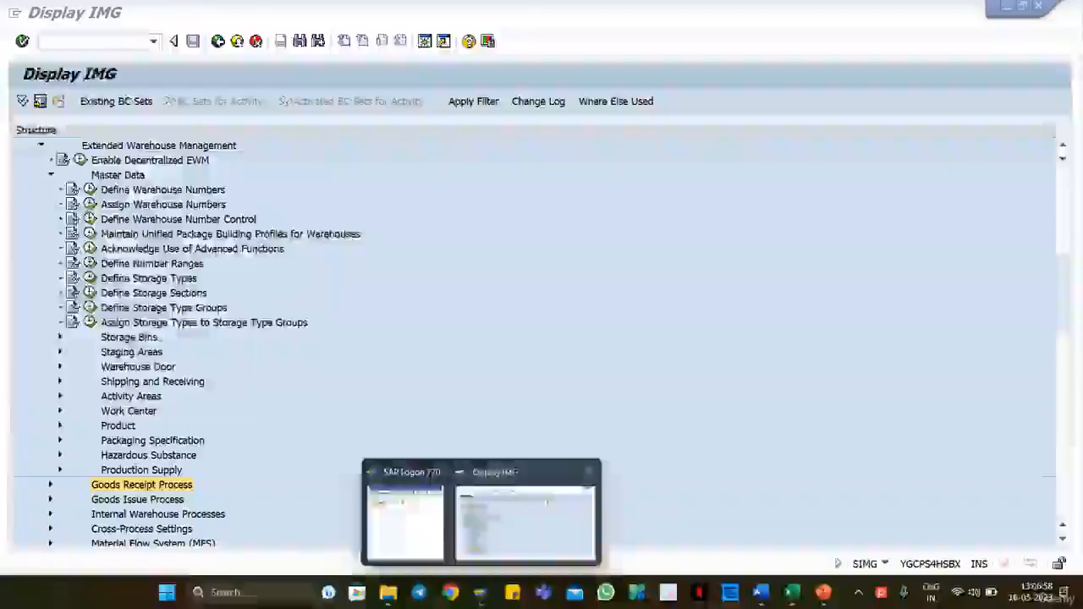
pyautogui.click(524, 511)
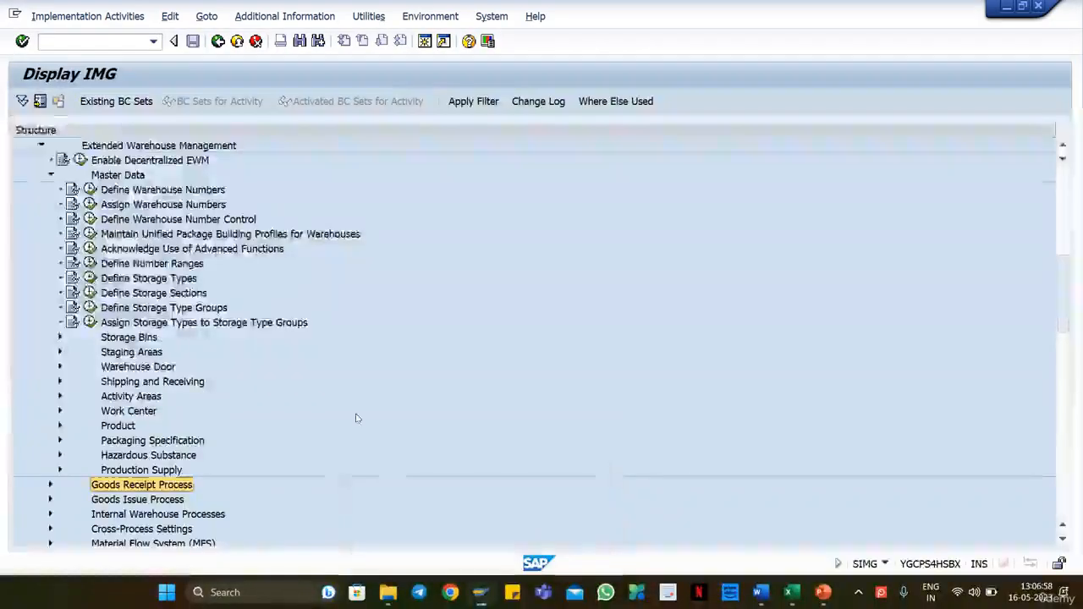
pyautogui.scroll(3, 351, 421)
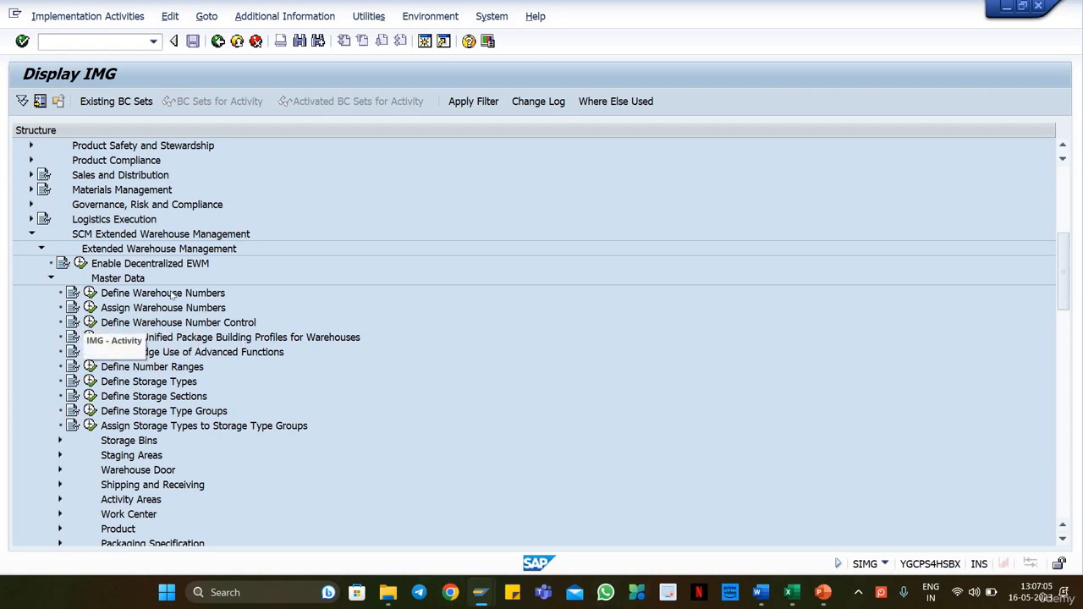
pyautogui.scroll(-1, 313, 262)
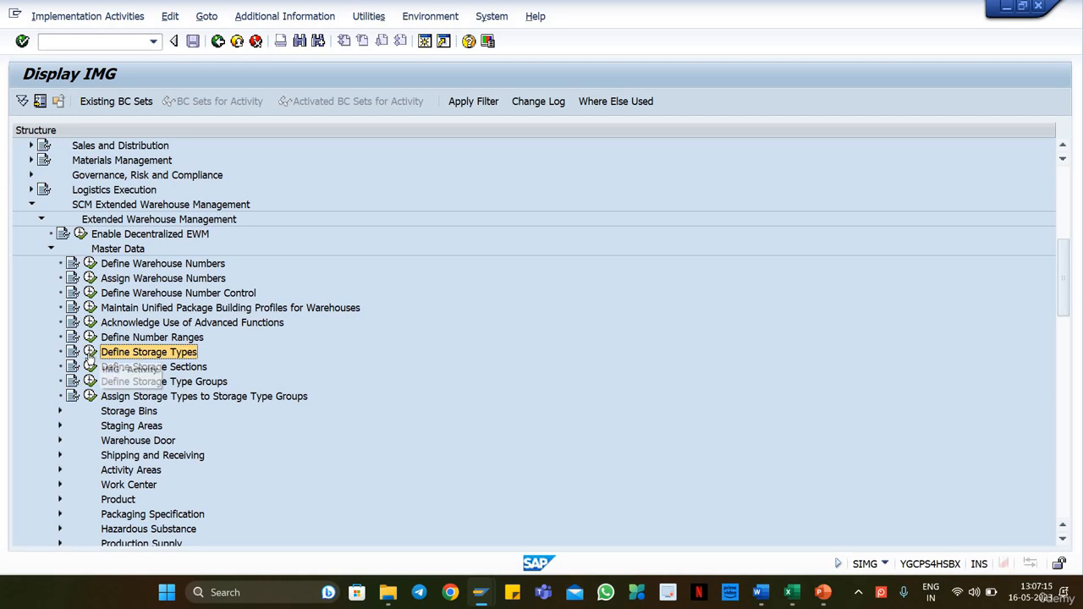
pyautogui.click(89, 352)
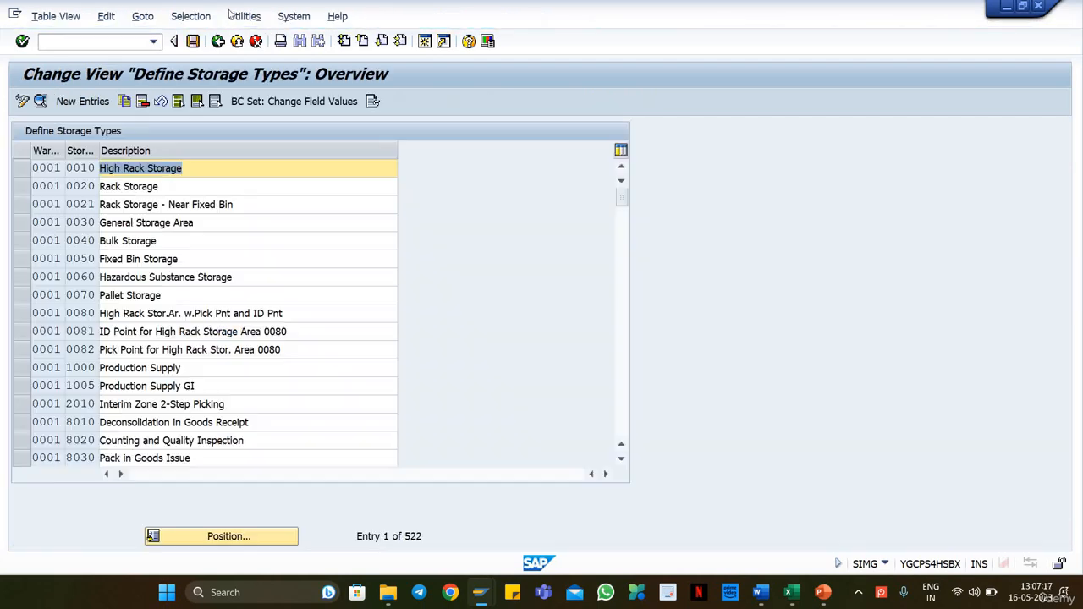
# Step: Restrict the storage types list by contents to entries whose Warehouse Number is WH18
pyautogui.click(190, 17)
pyautogui.click(212, 37)
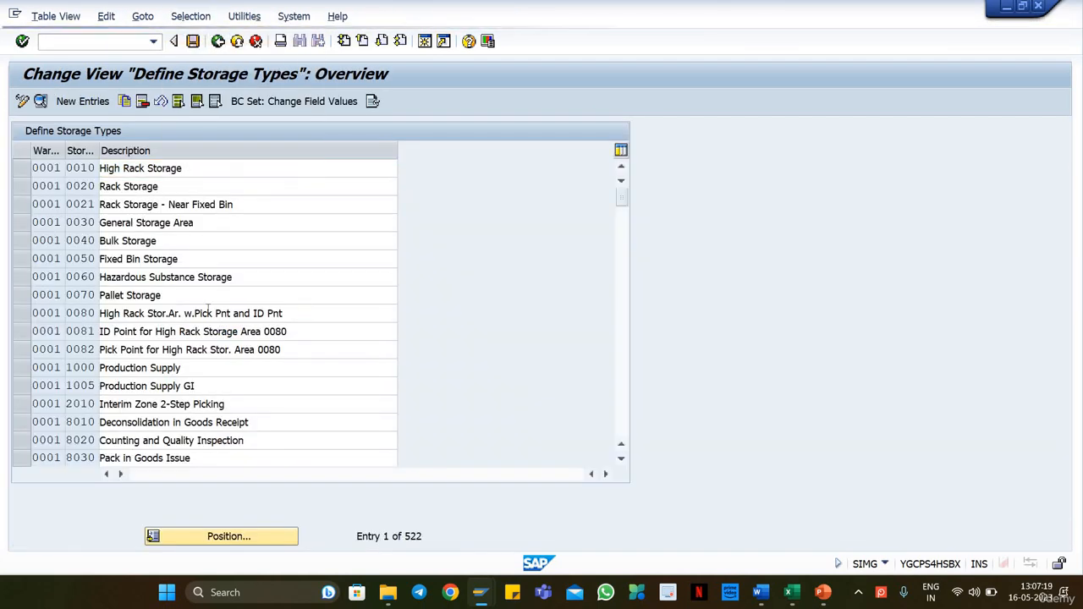
pyautogui.scroll(-1, 133, 326)
pyautogui.moveTo(354, 247); pyautogui.dragTo(357, 294)
pyautogui.scroll(-4, 356, 293)
pyautogui.scroll(3, 251, 285)
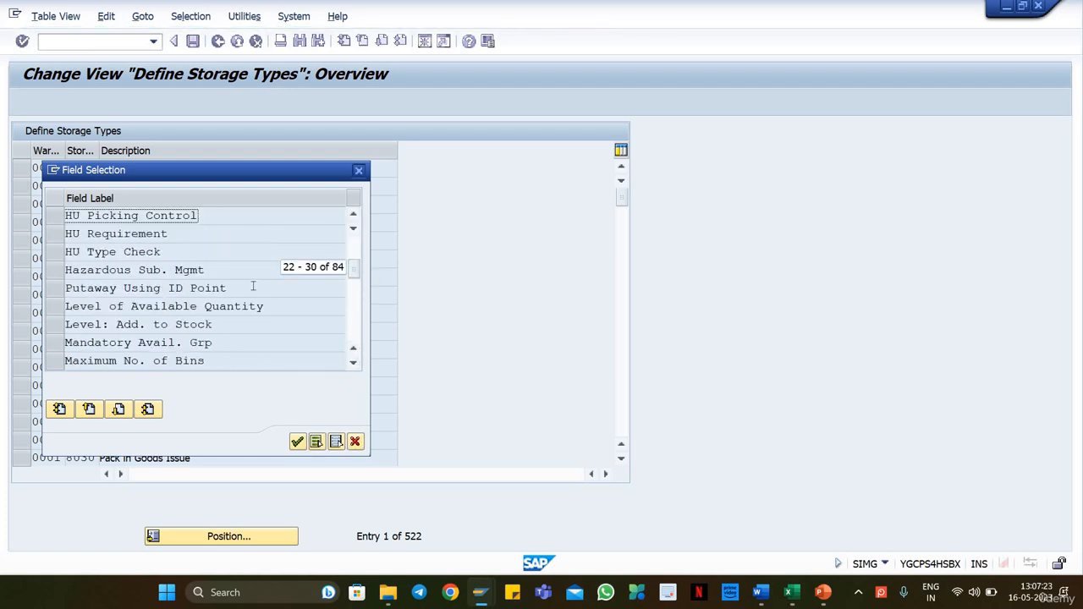
pyautogui.moveTo(357, 271); pyautogui.dragTo(356, 330)
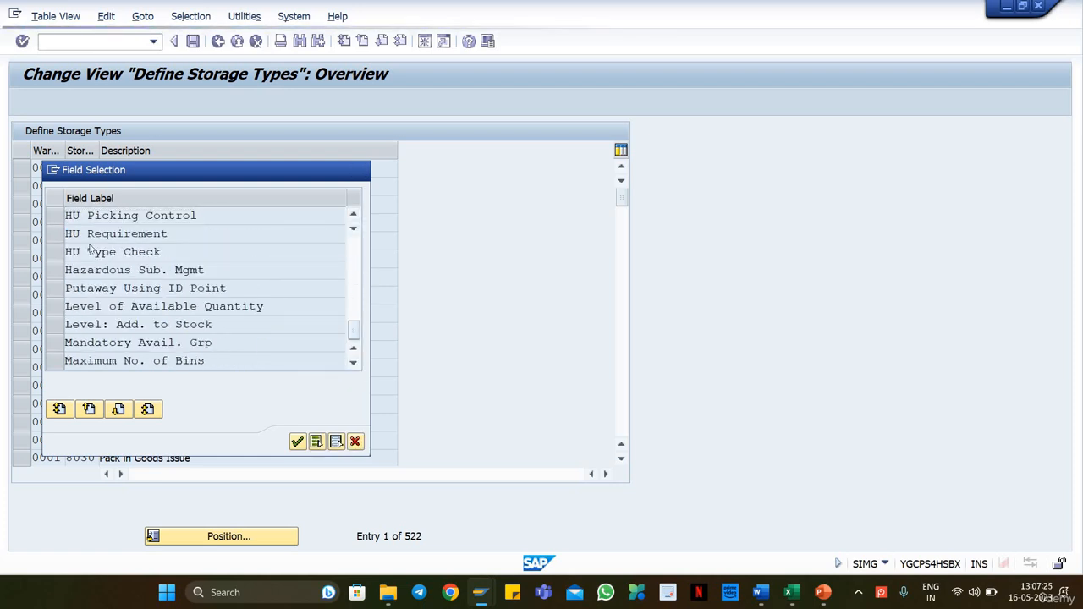
pyautogui.click(55, 217)
pyautogui.click(297, 440)
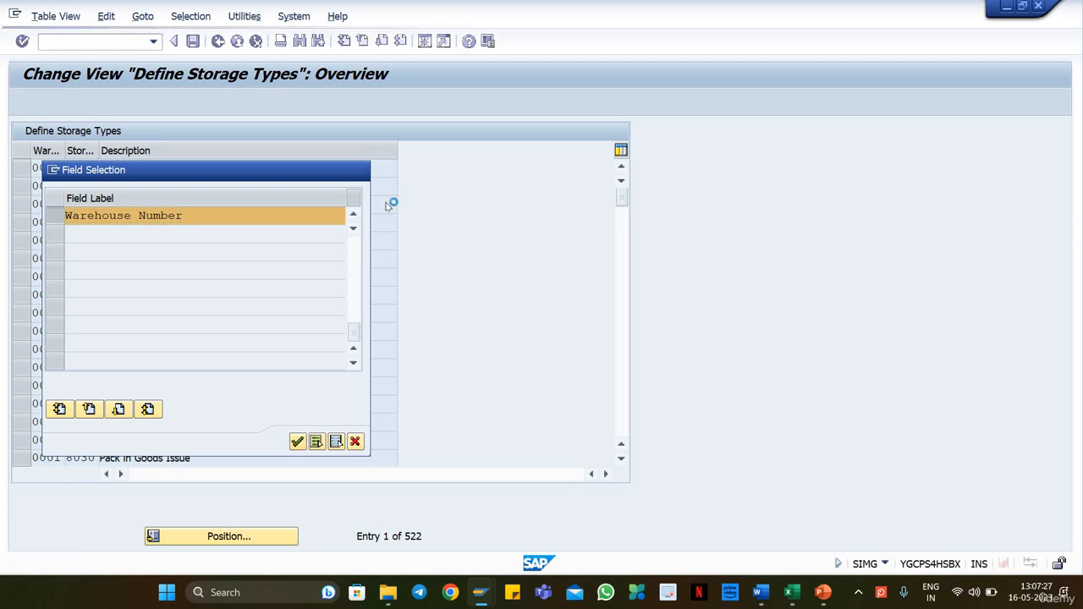
pyautogui.click(372, 215)
pyautogui.write('WH18')
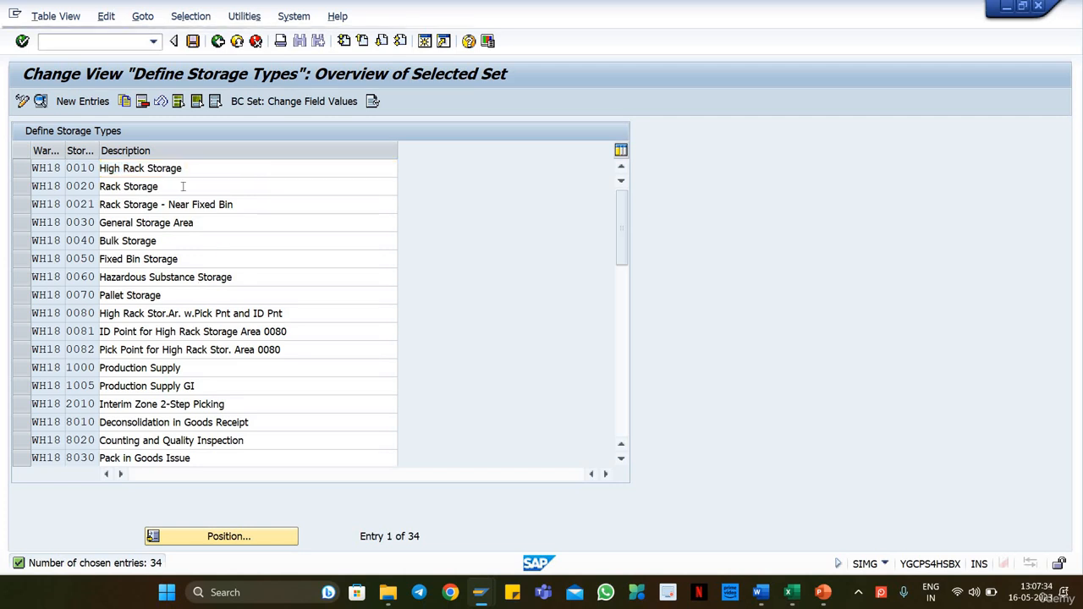
# Step: Look through the WH18 storage types and open the details of storage type 0020 Rack Storage
pyautogui.scroll(-1, 183, 186)
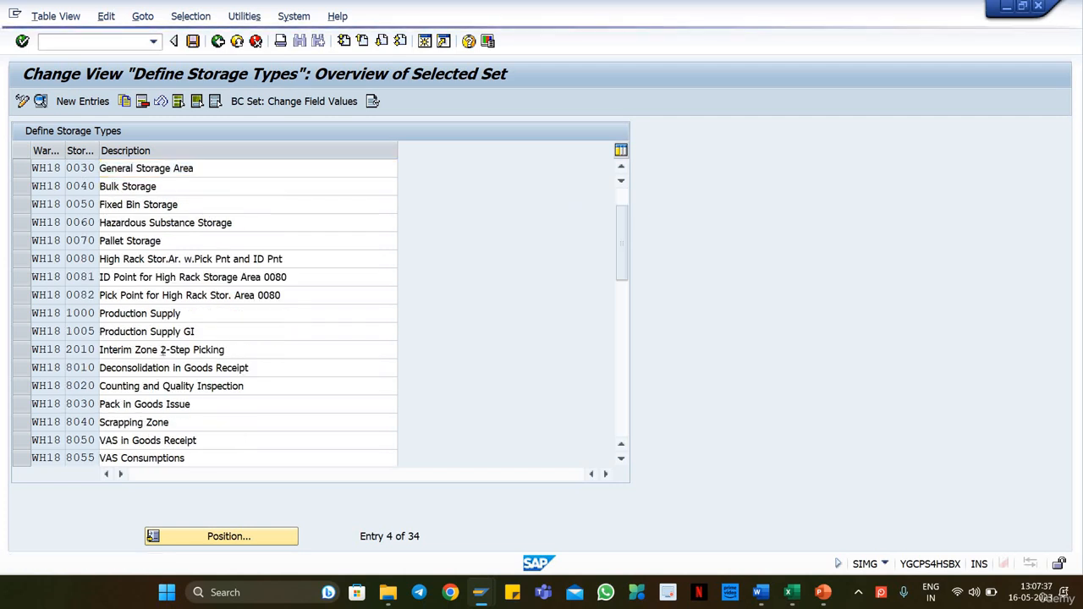
pyautogui.scroll(-1, 178, 271)
pyautogui.scroll(1, 183, 274)
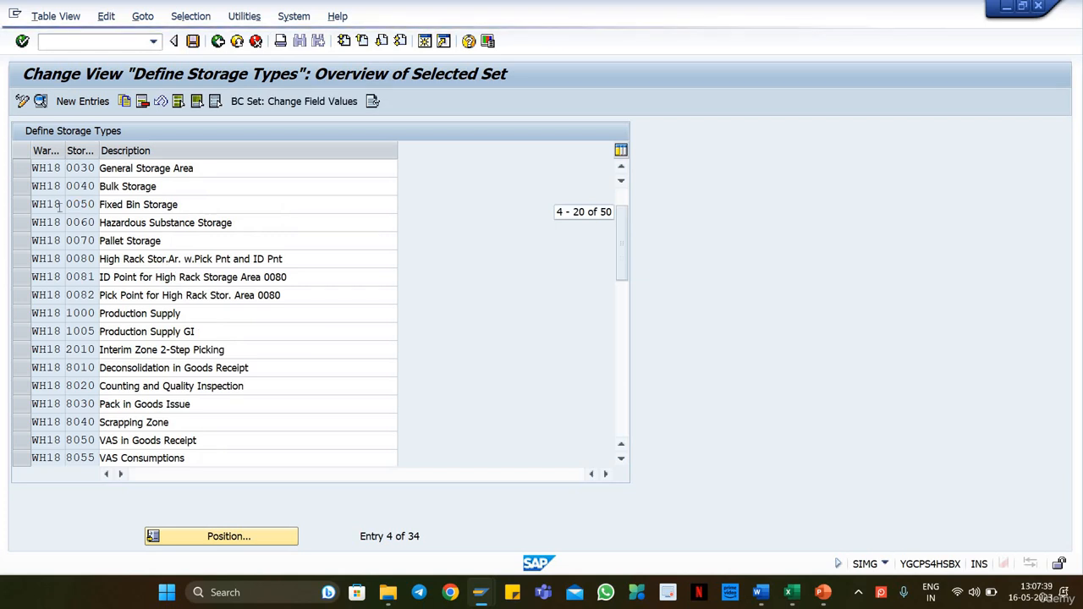
pyautogui.scroll(1, 64, 226)
pyautogui.click(17, 191)
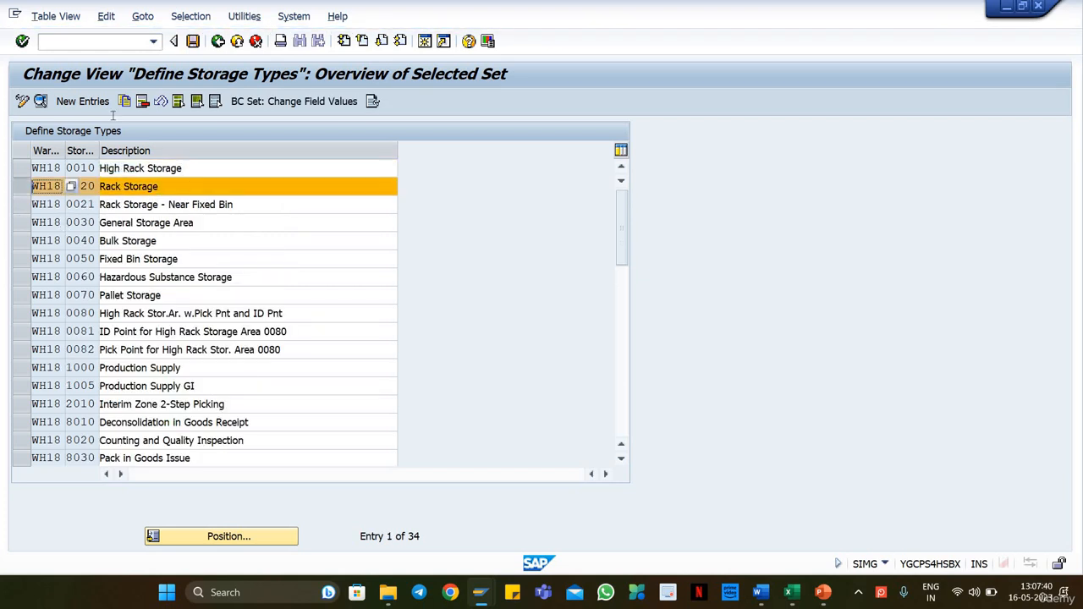
pyautogui.click(40, 103)
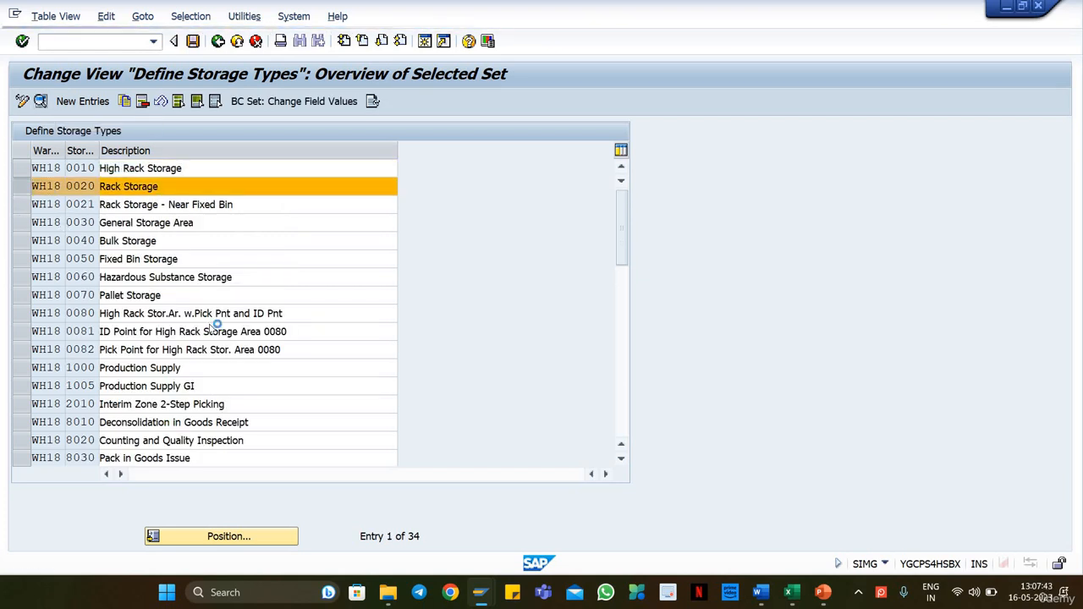
# Step: Examine the Availability Group under Goods Movement Control for storage type 0020, and return to the unfiltered storage types overview
pyautogui.scroll(-8, 453, 374)
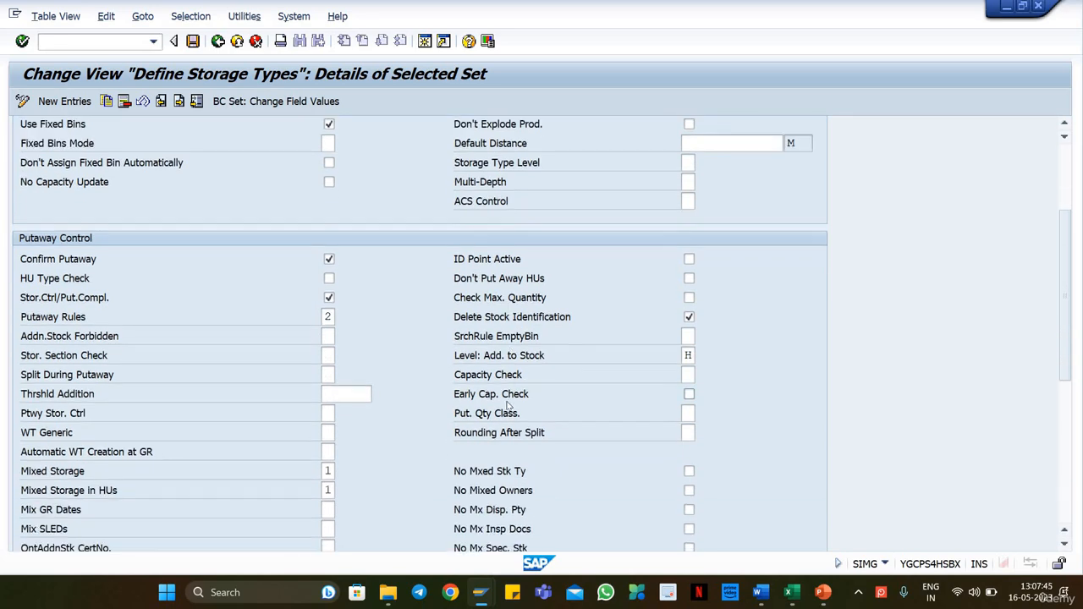
pyautogui.scroll(-3, 505, 404)
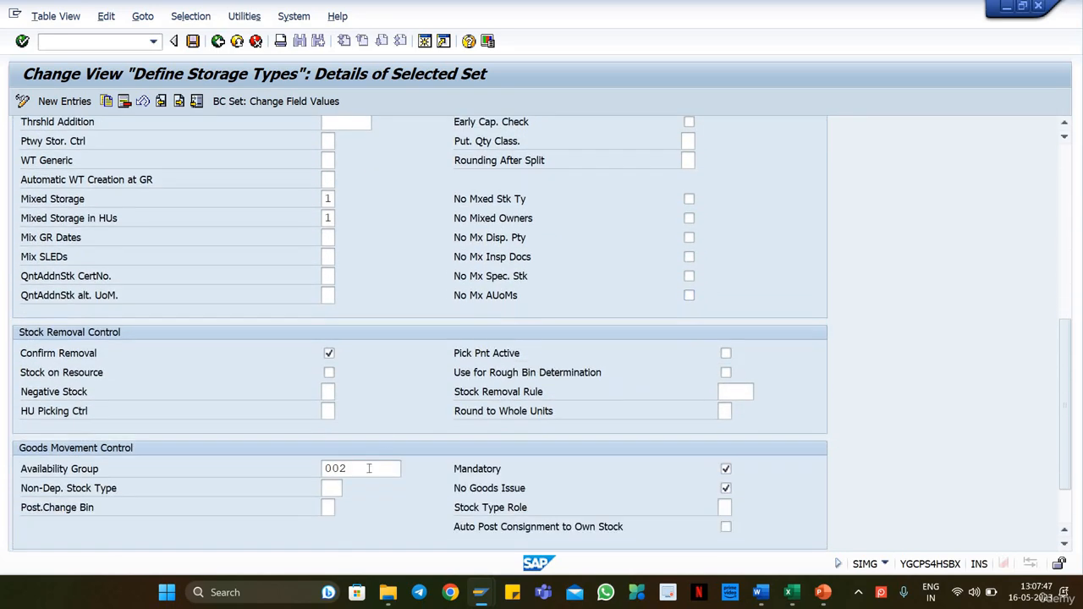
pyautogui.click(337, 470)
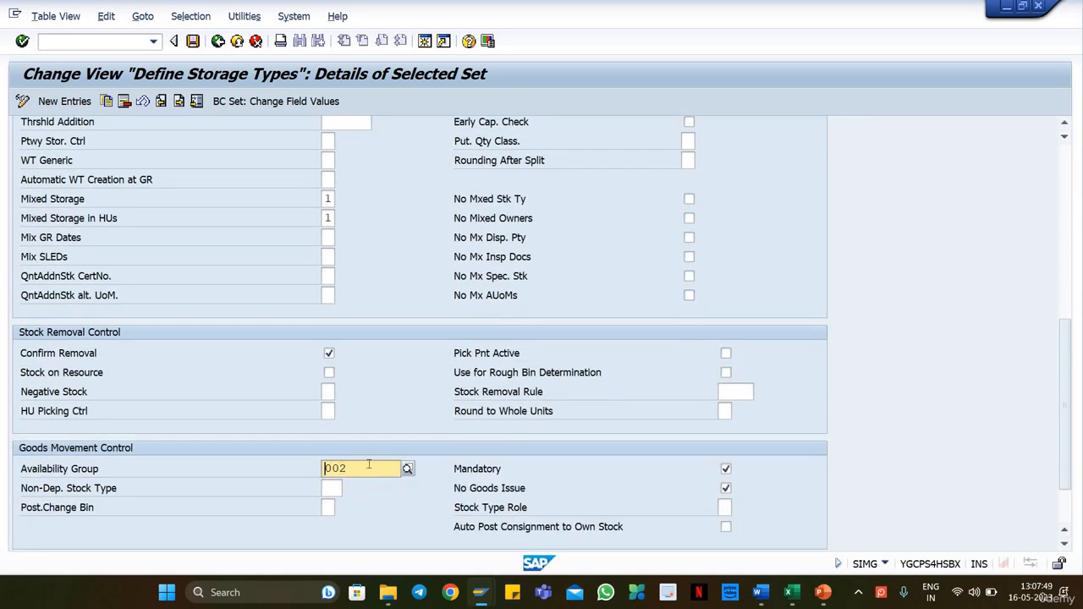
pyautogui.moveTo(362, 465); pyautogui.dragTo(291, 471)
pyautogui.click(300, 471)
pyautogui.moveTo(362, 471)
pyautogui.mouseDown()
pyautogui.moveTo(298, 472)
pyautogui.moveTo(363, 471)
pyautogui.mouseUp()
pyautogui.moveTo(1065, 341); pyautogui.dragTo(1059, 213)
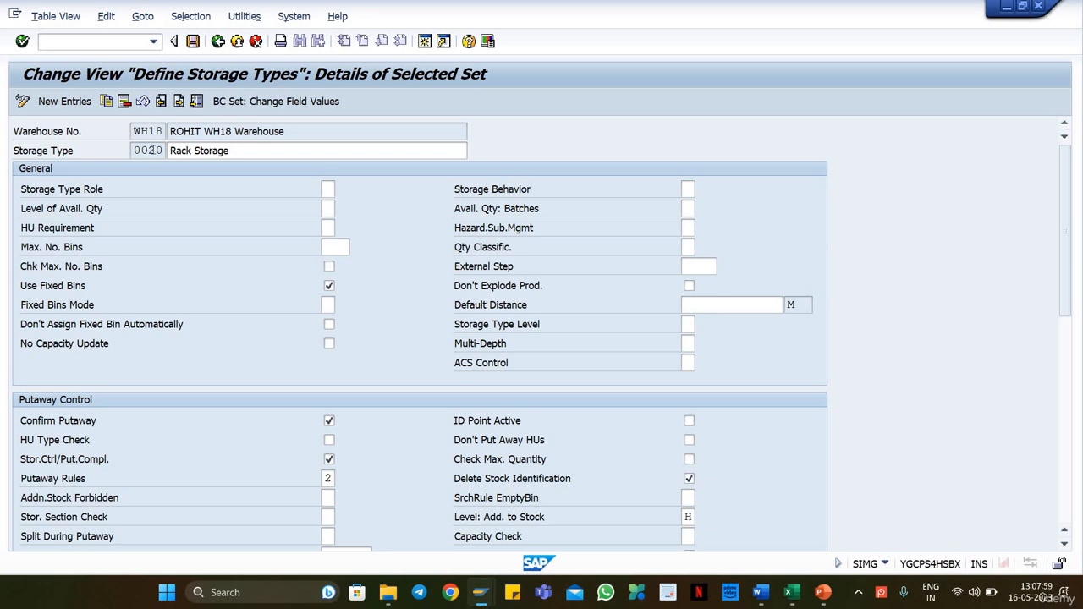
pyautogui.moveTo(133, 151); pyautogui.dragTo(163, 153)
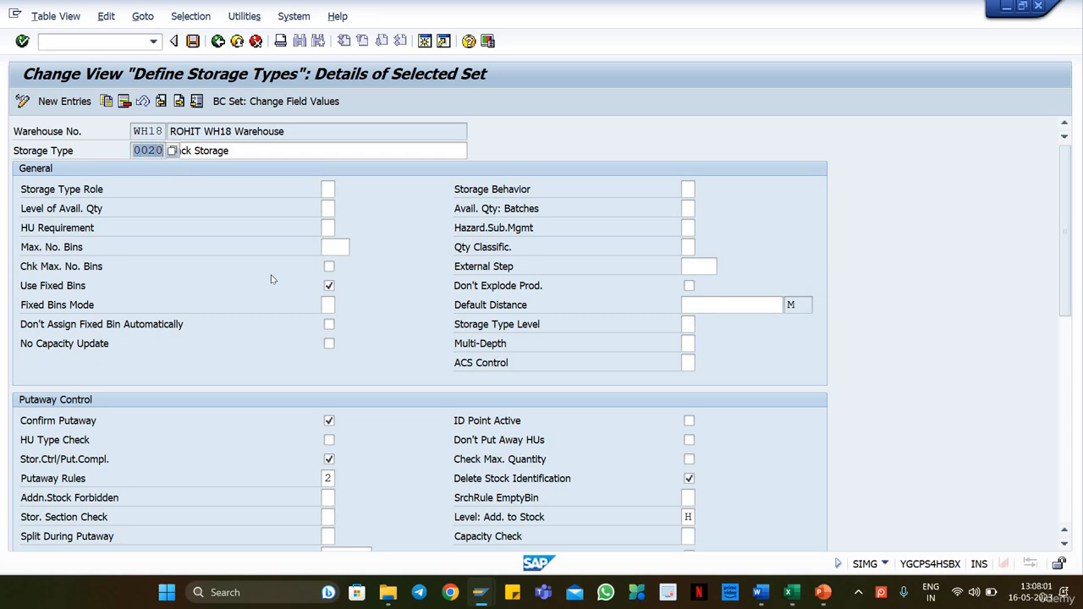
pyautogui.click(274, 285)
pyautogui.click(218, 42)
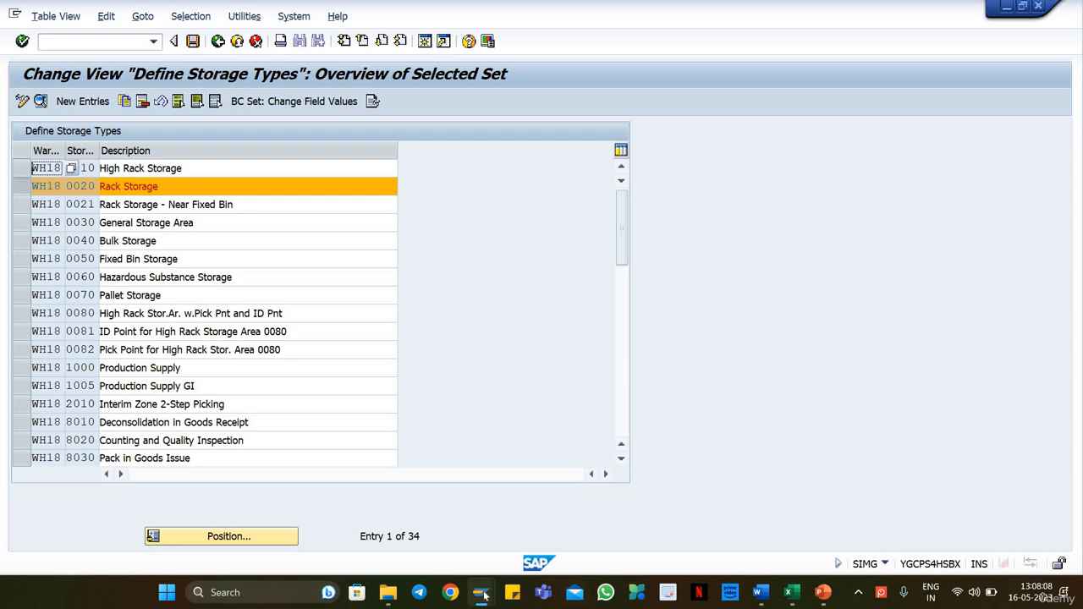
pyautogui.moveTo(489, 578)
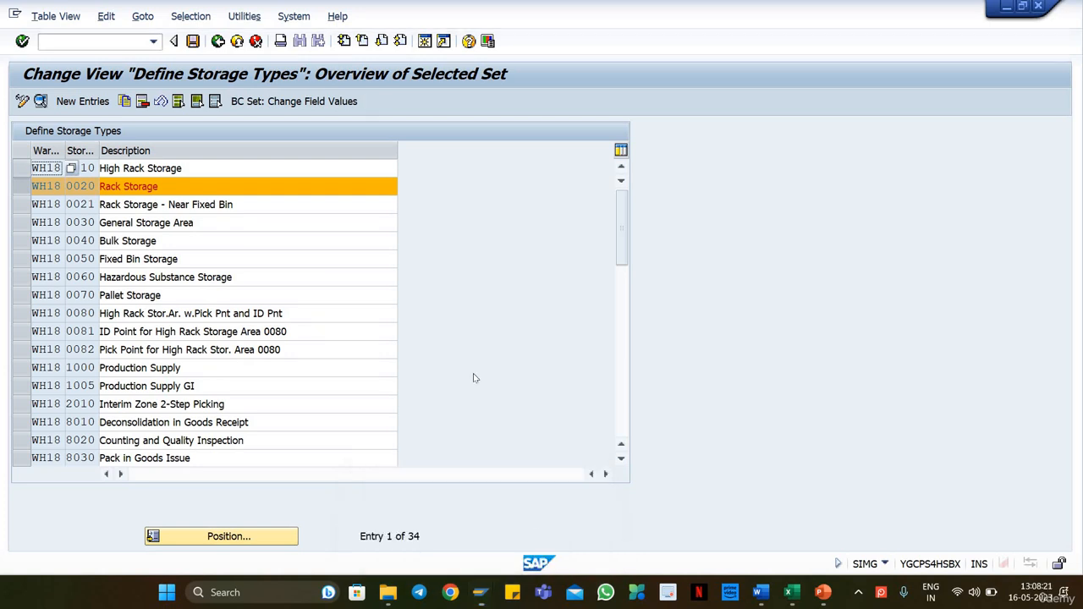
pyautogui.click(217, 41)
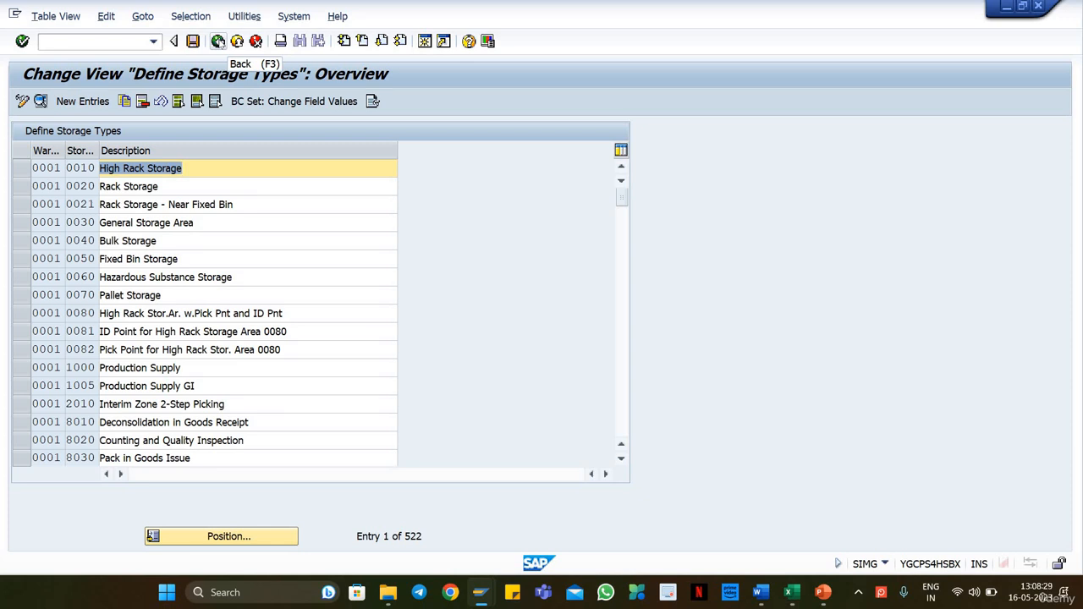
# Step: Leave the storage types overview and collapse the SCM Extended Warehouse Management branch in the IMG structure
pyautogui.click(217, 41)
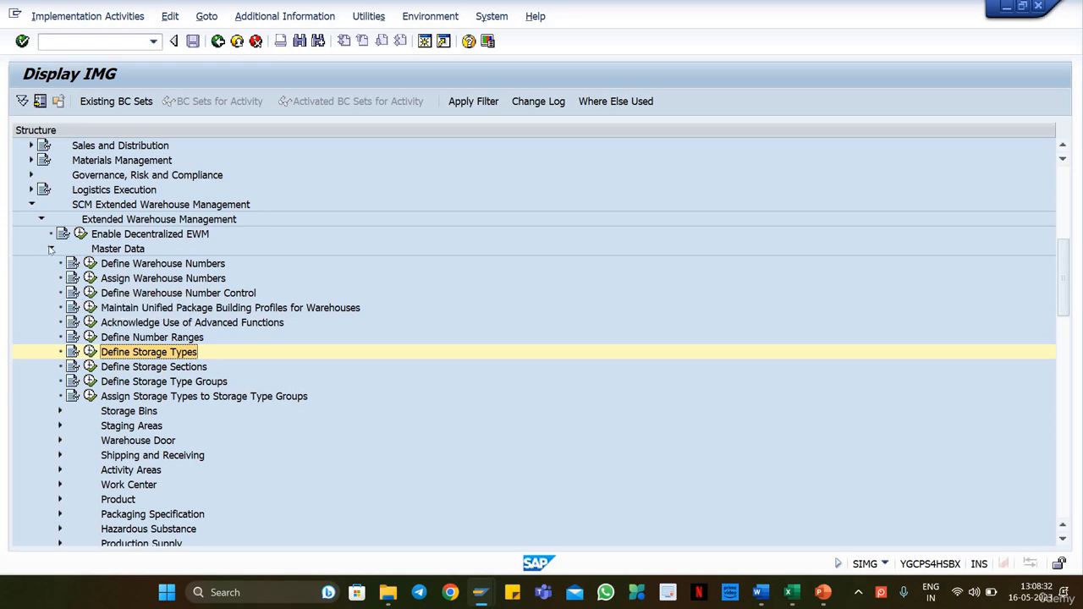
pyautogui.click(50, 249)
pyautogui.click(40, 219)
pyautogui.click(31, 205)
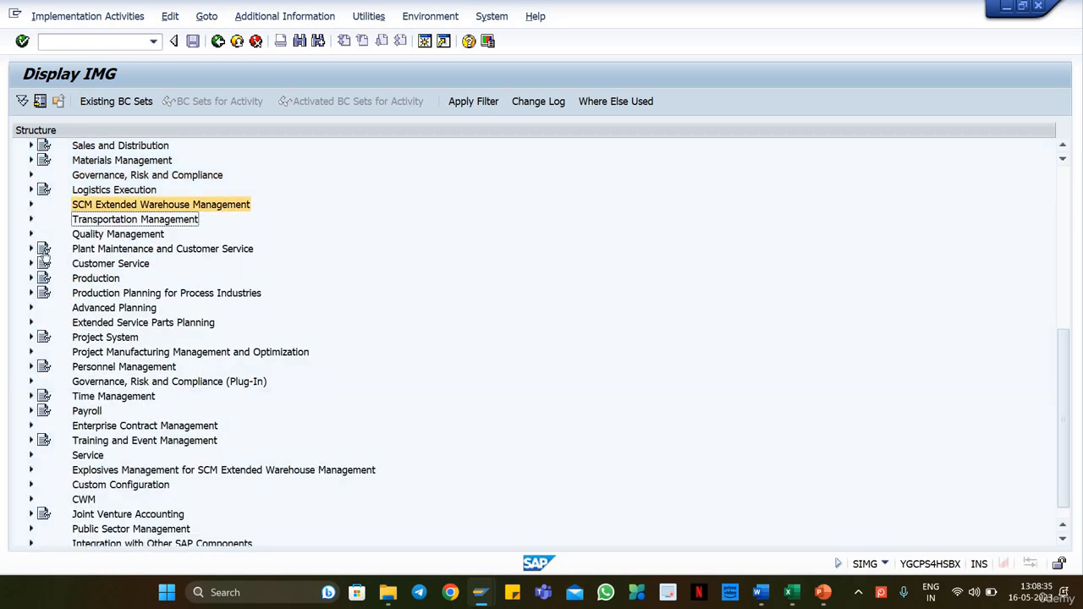
pyautogui.click(481, 602)
pyautogui.click(517, 525)
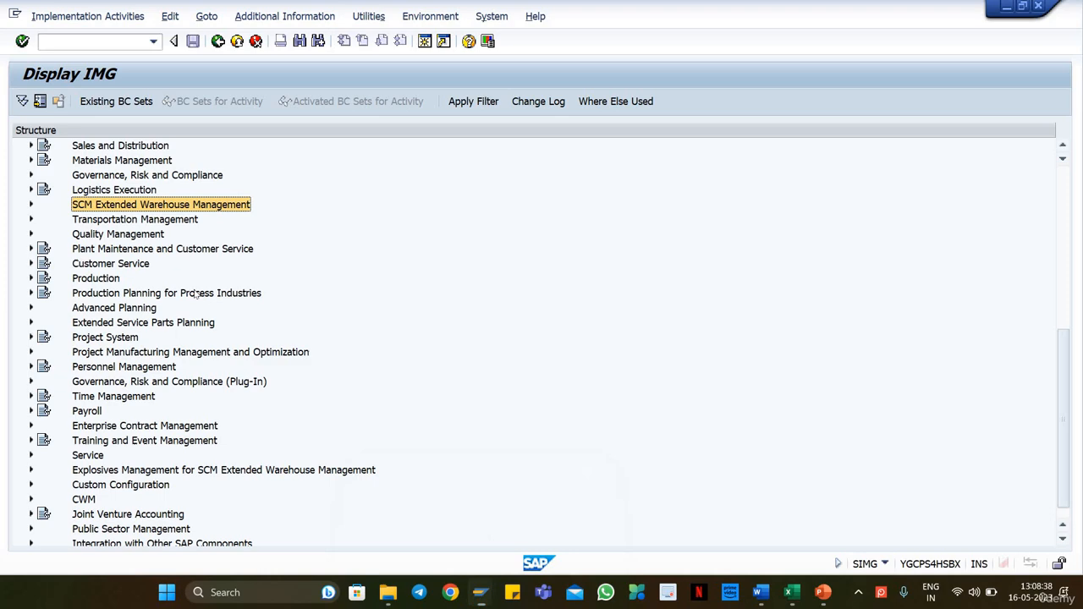
pyautogui.click(138, 406)
pyautogui.click(131, 204)
pyautogui.scroll(-1, 138, 389)
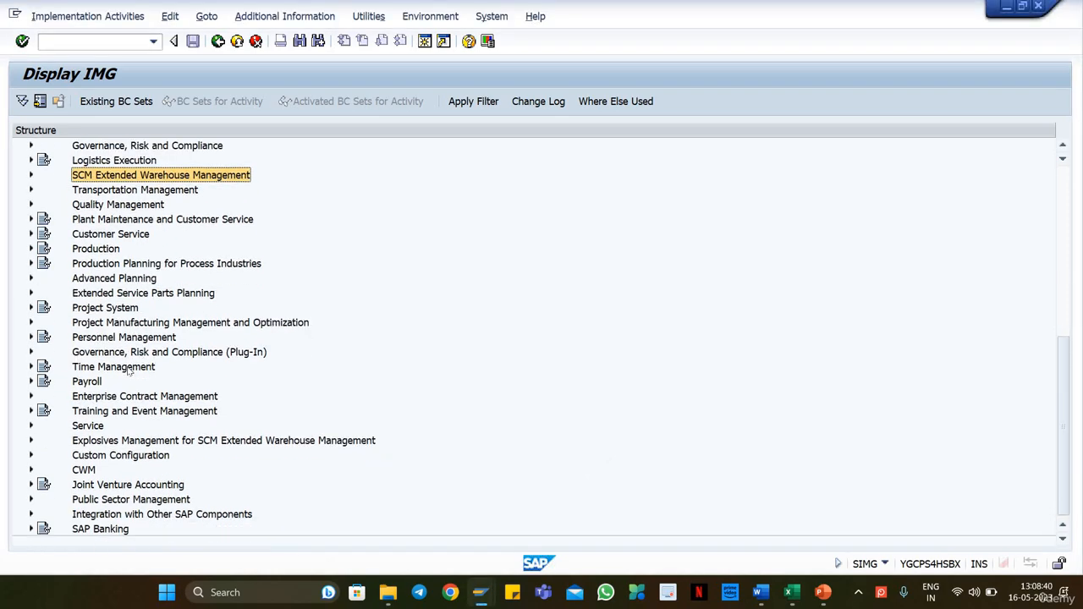
# Step: Expand SCM Extended Warehouse Management and its Extended Warehouse Management node in the IMG structure
pyautogui.scroll(2, 136, 243)
pyautogui.scroll(2, 136, 243)
pyautogui.click(31, 262)
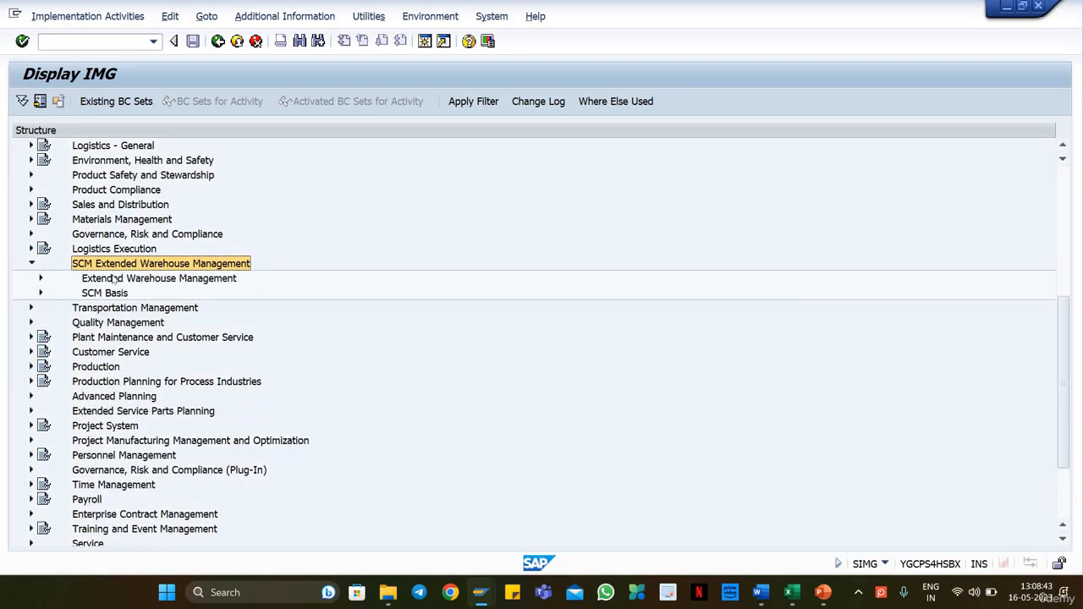
pyautogui.scroll(3, 110, 284)
pyautogui.scroll(3, 110, 286)
pyautogui.click(40, 370)
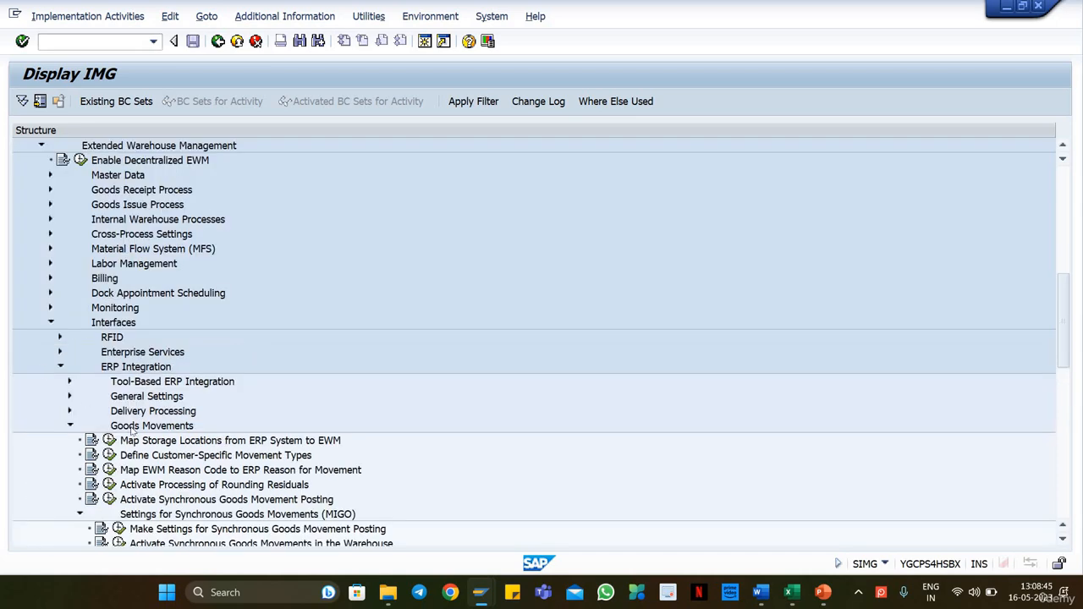
# Step: Look through the activities under ERP Integration, Goods Movements, from storage location mapping to the synchronous goods movement settings
pyautogui.scroll(-2, 218, 404)
pyautogui.click(218, 399)
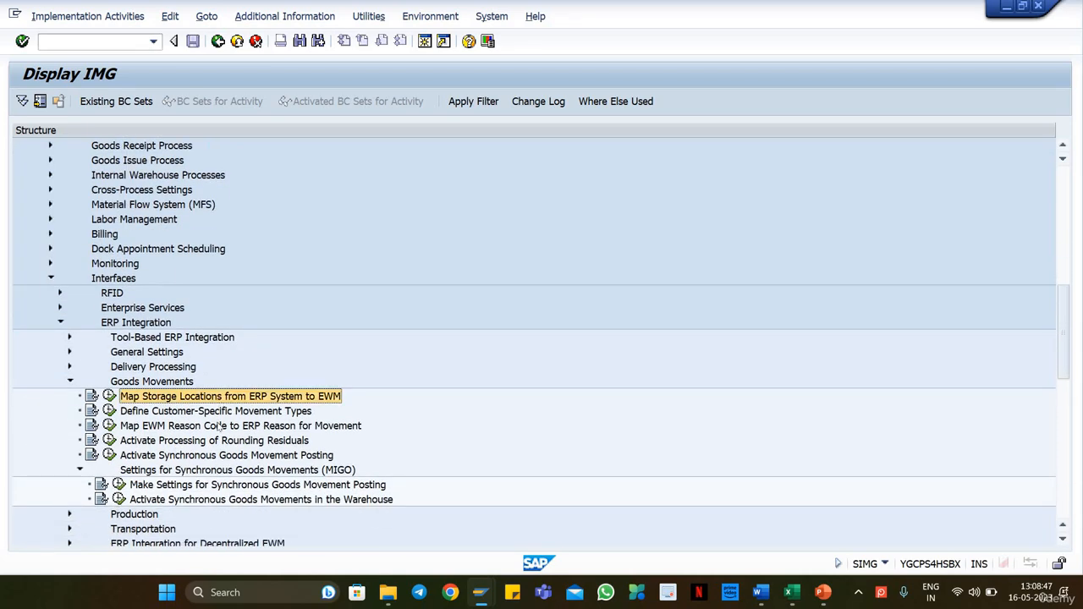
pyautogui.press('Down')
pyautogui.press('Down')
pyautogui.press('Down')
pyautogui.press('Down')
pyautogui.press('Down')
pyautogui.press('Down')
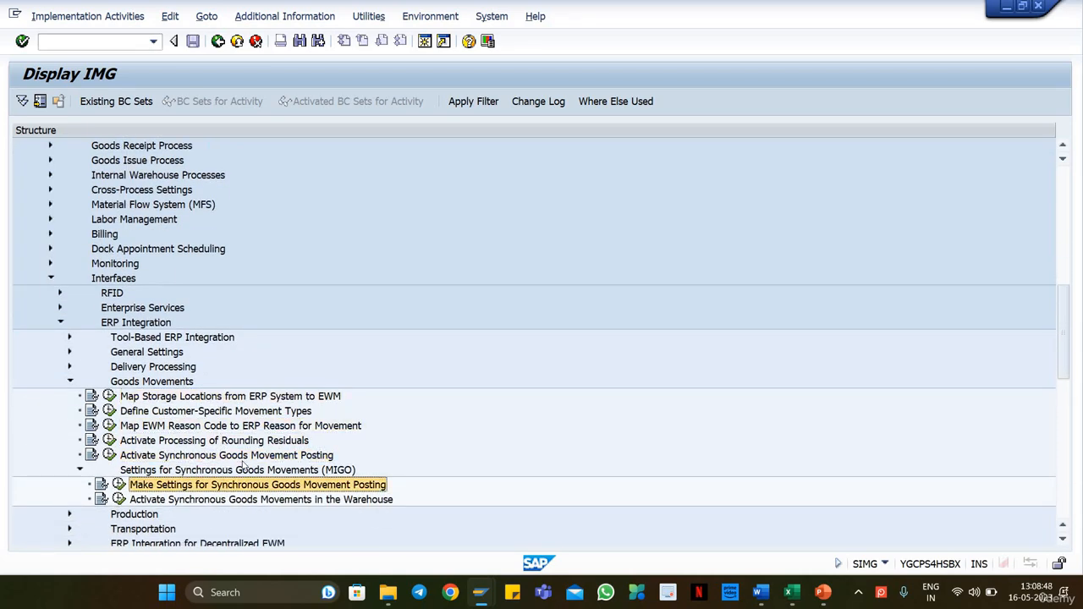
# Step: Collapse Goods Movements and open the Map Document Types from ERP System to EWM activity under Delivery Processing
pyautogui.click(70, 380)
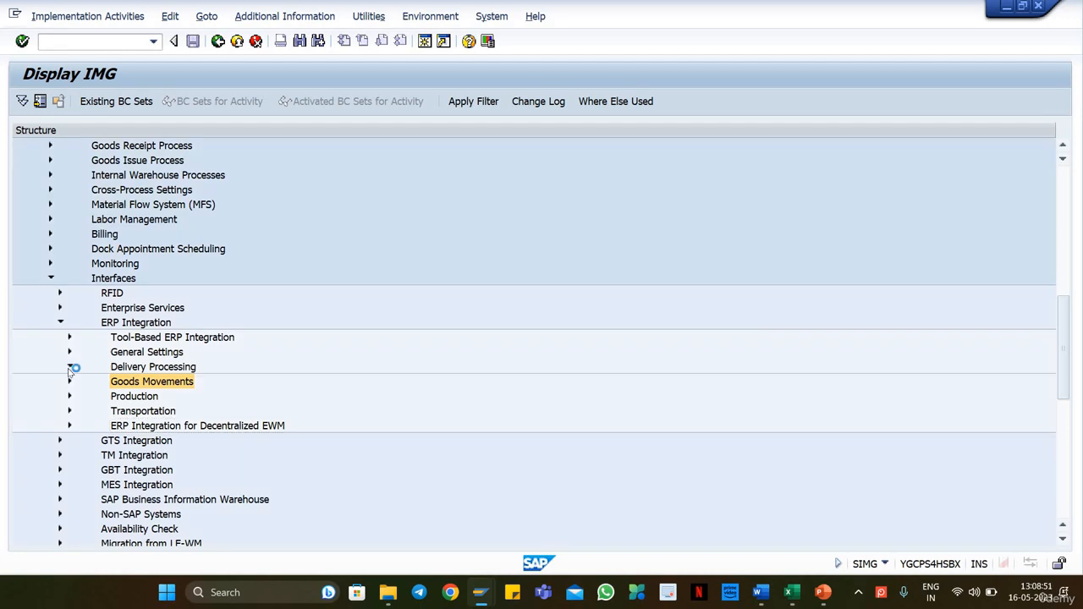
pyautogui.click(70, 366)
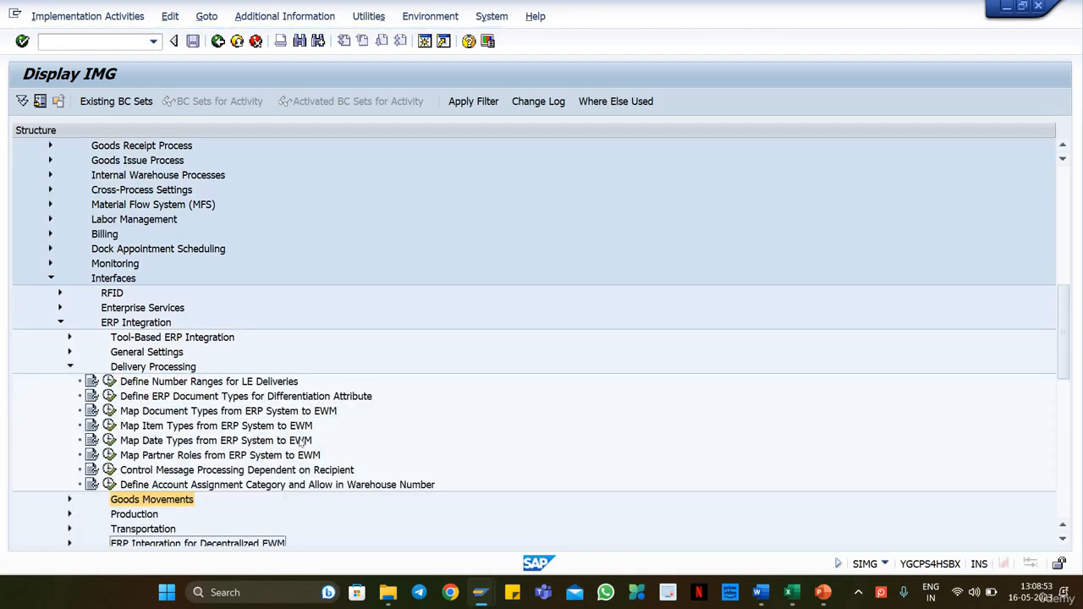
pyautogui.click(187, 384)
pyautogui.click(195, 398)
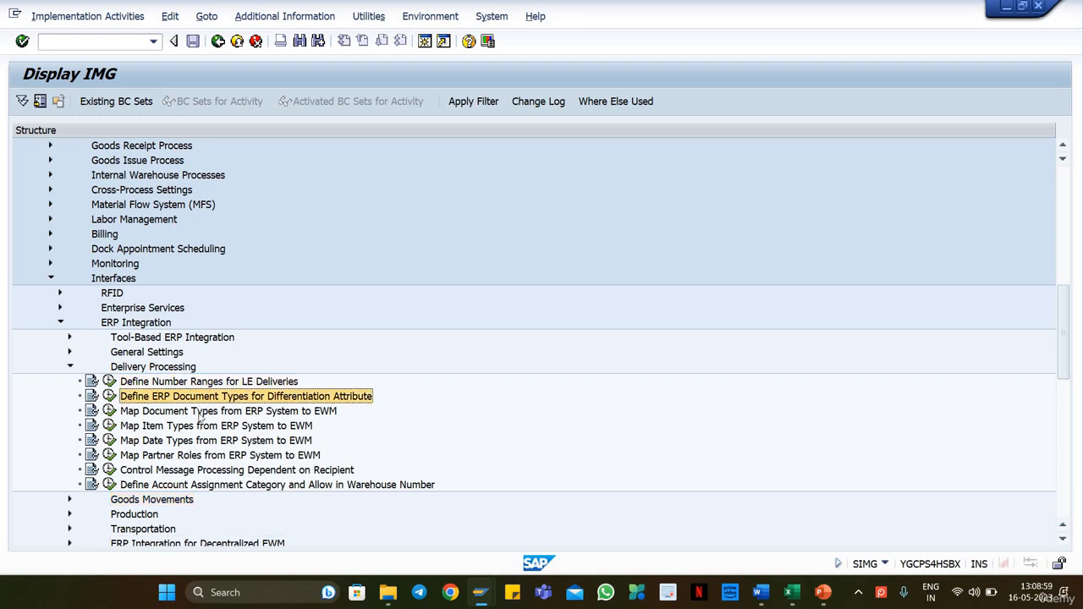
pyautogui.click(200, 412)
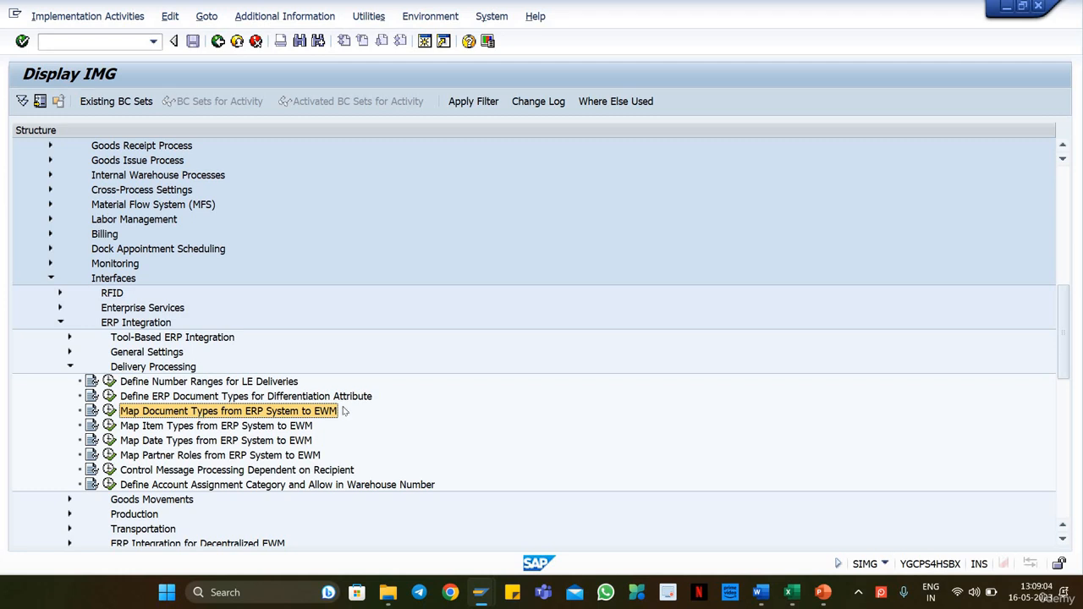
pyautogui.click(110, 411)
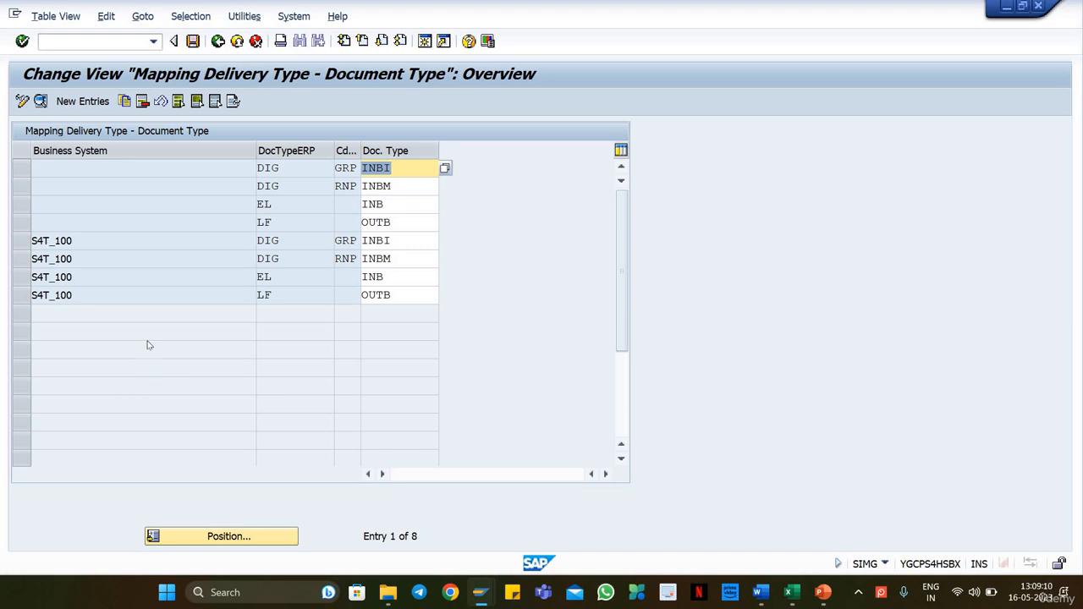
# Step: Examine how the ERP document type DIG is mapped to EWM document types
pyautogui.click(292, 170)
pyautogui.click(279, 184)
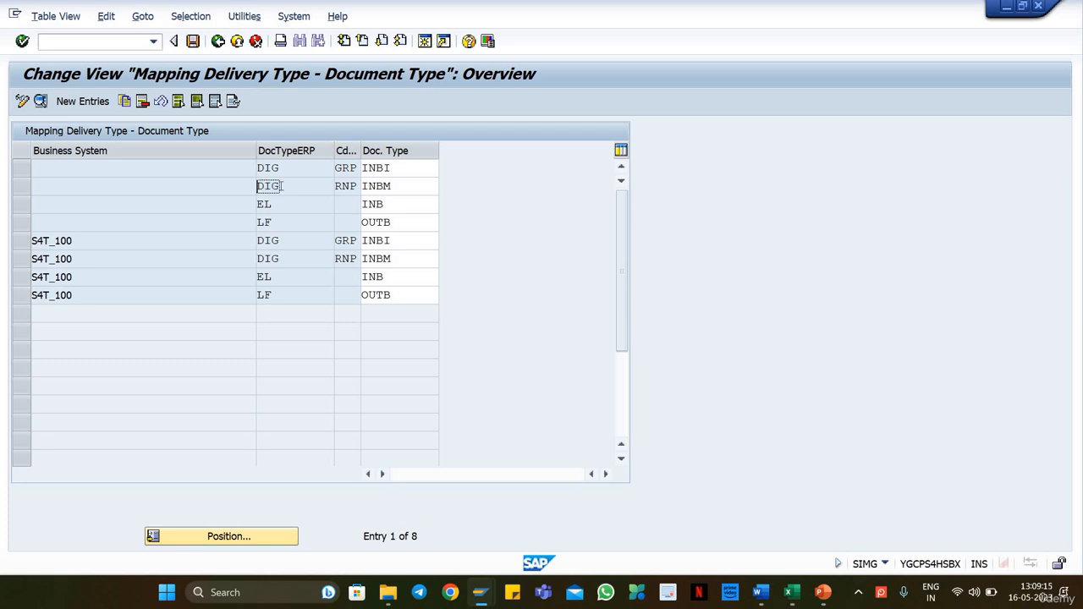
pyautogui.click(285, 171)
pyautogui.click(413, 166)
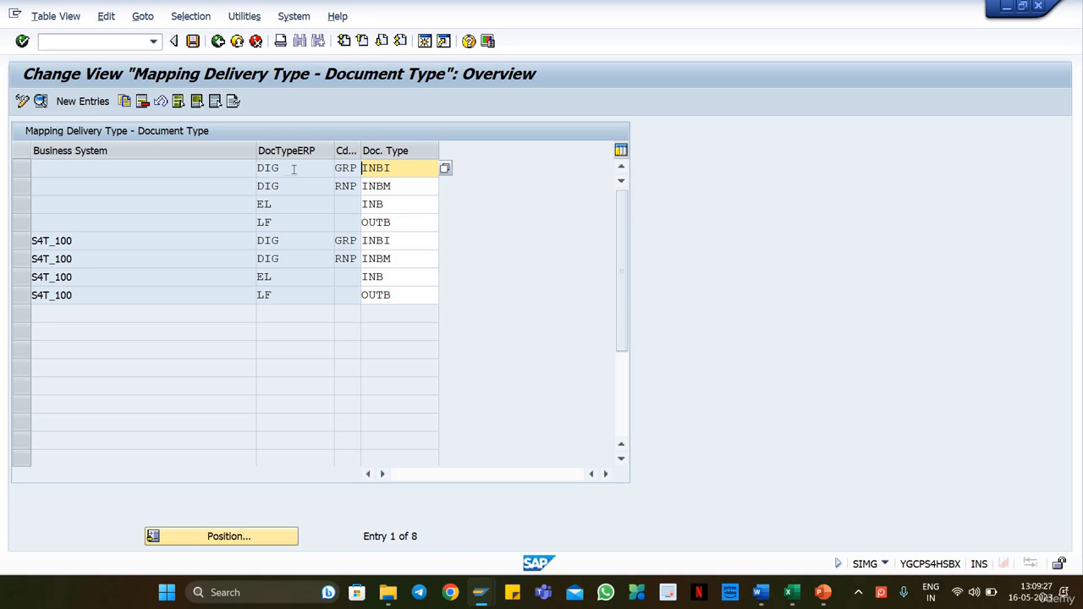
pyautogui.click(296, 168)
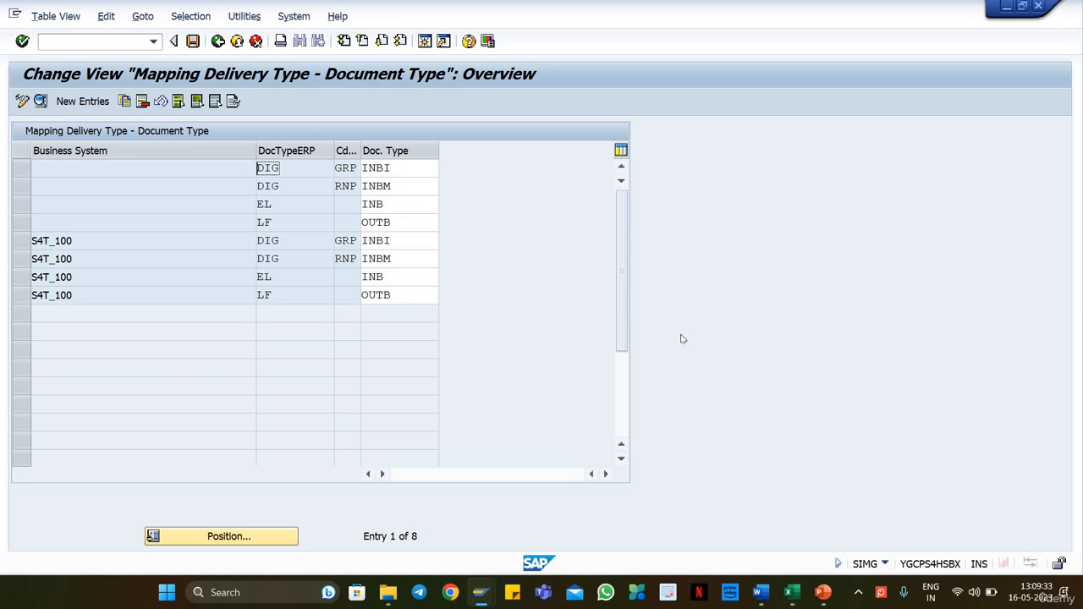
# Step: Check the document type mappings for ERP types EL and LF, and return to the IMG structure
pyautogui.click(294, 221)
pyautogui.click(394, 204)
pyautogui.click(264, 205)
pyautogui.click(224, 210)
pyautogui.click(391, 204)
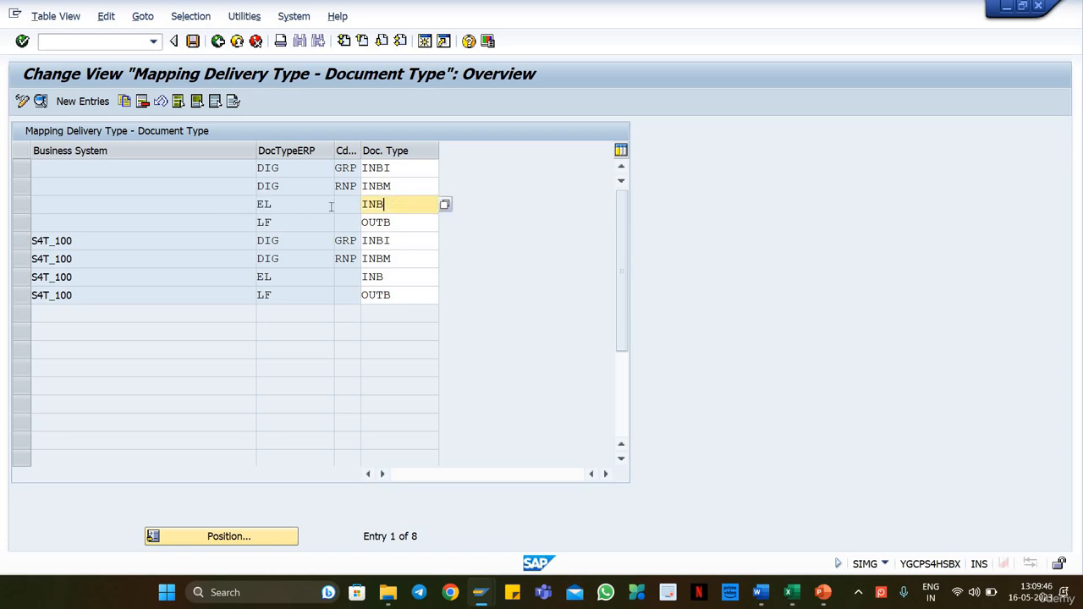
pyautogui.press('Down')
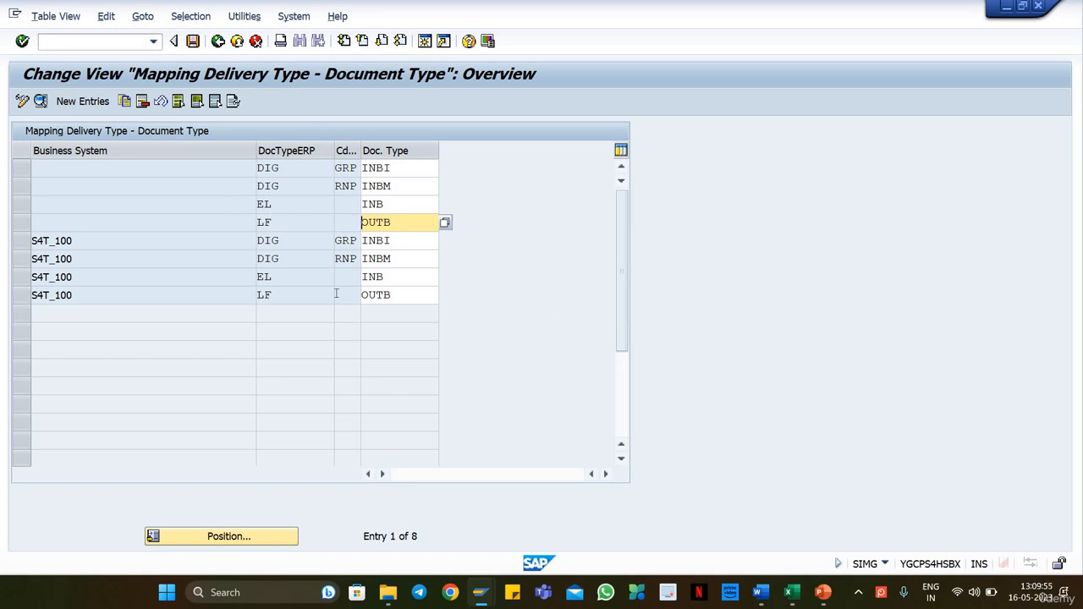
pyautogui.click(222, 46)
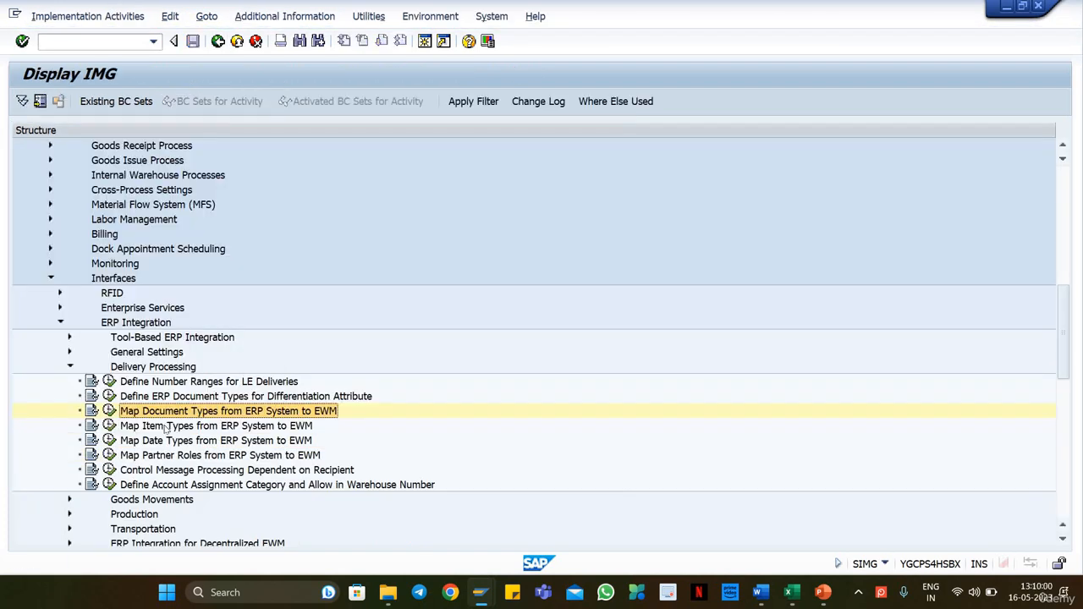
# Step: Open Map Item Types from ERP System to EWM and examine the mapping of document type EL with item type ELN
pyautogui.click(174, 425)
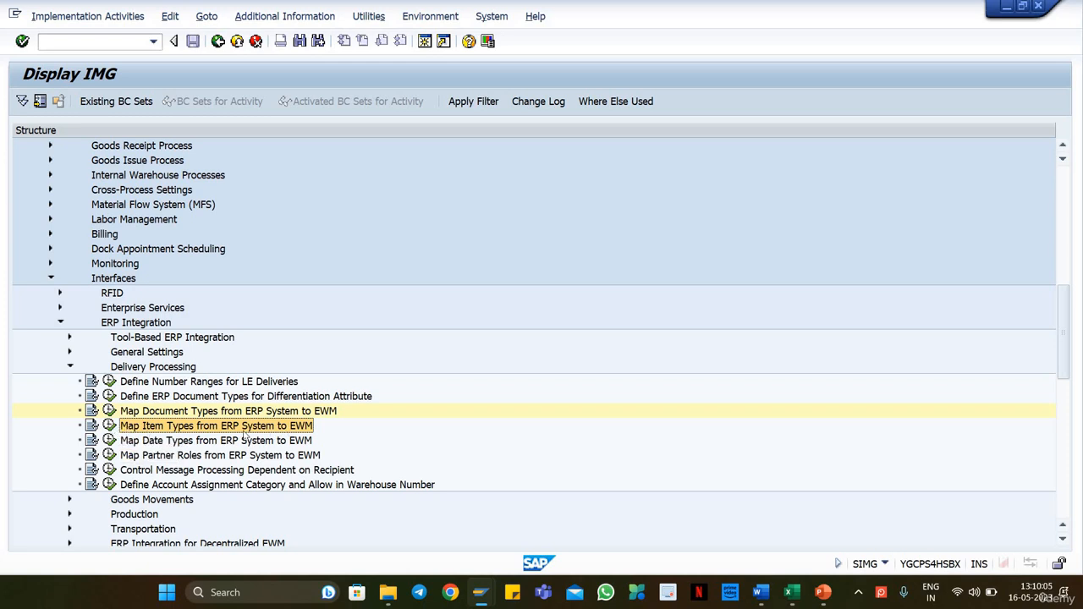
pyautogui.click(110, 426)
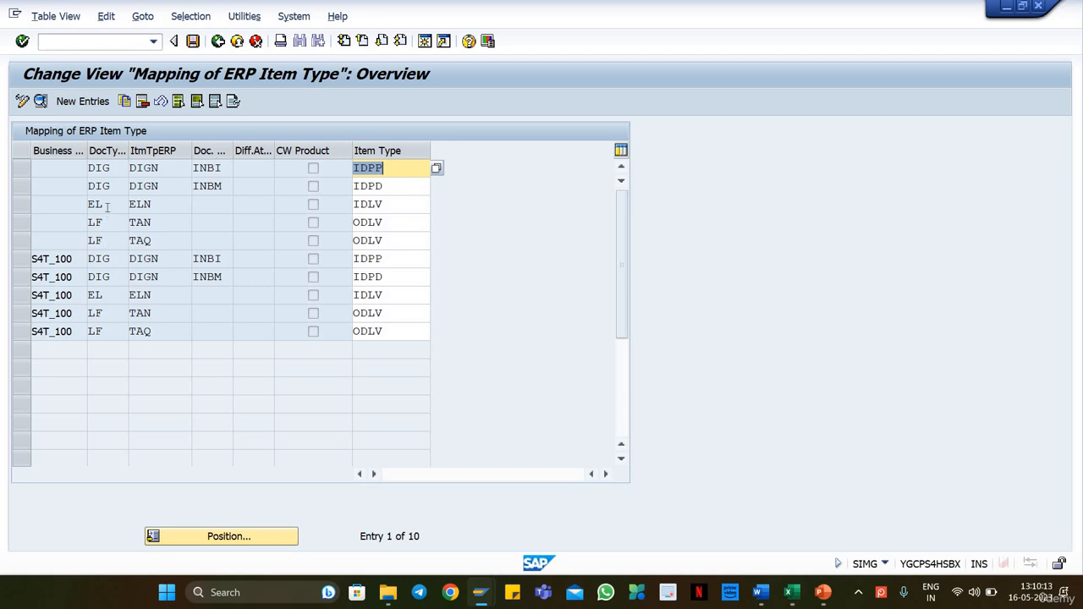
pyautogui.click(108, 207)
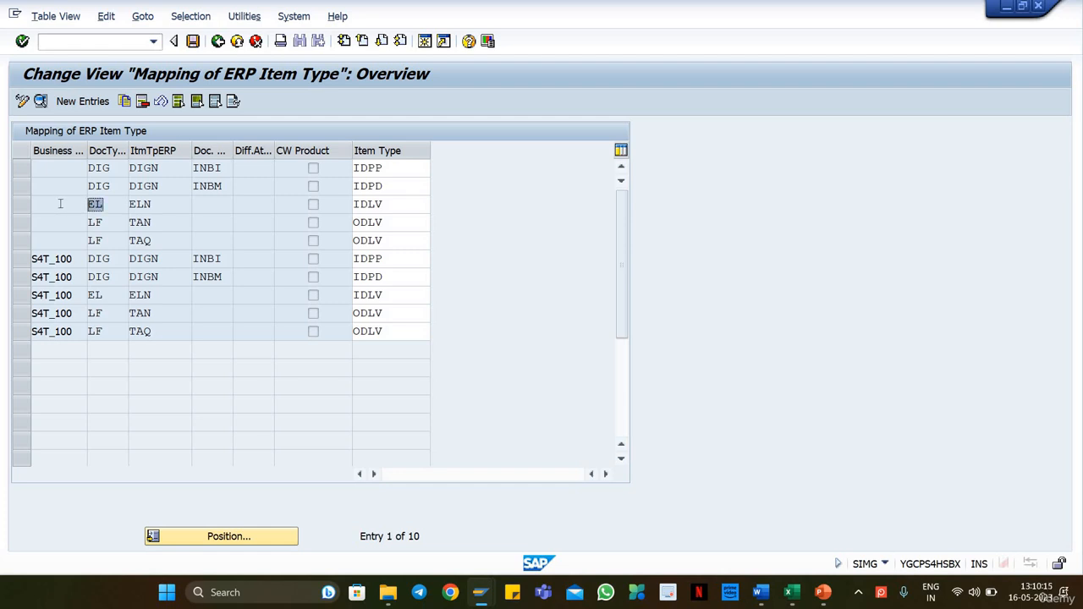
pyautogui.click(160, 207)
pyautogui.click(394, 209)
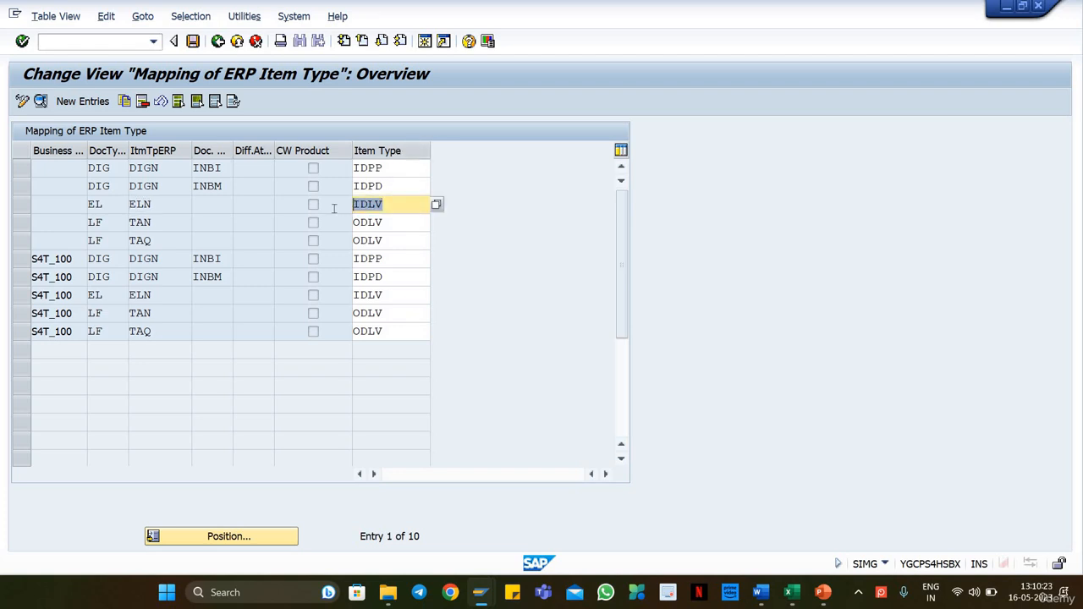
pyautogui.click(332, 209)
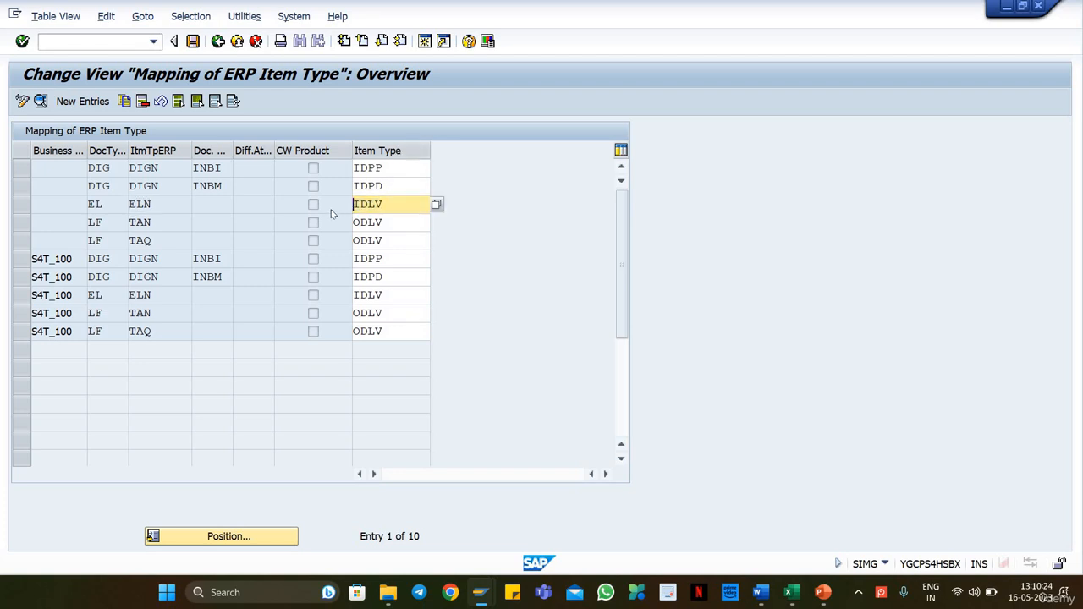
# Step: Check the item type mapping for document type LF with item type TAN, and return to the IMG structure
pyautogui.click(94, 222)
pyautogui.click(140, 221)
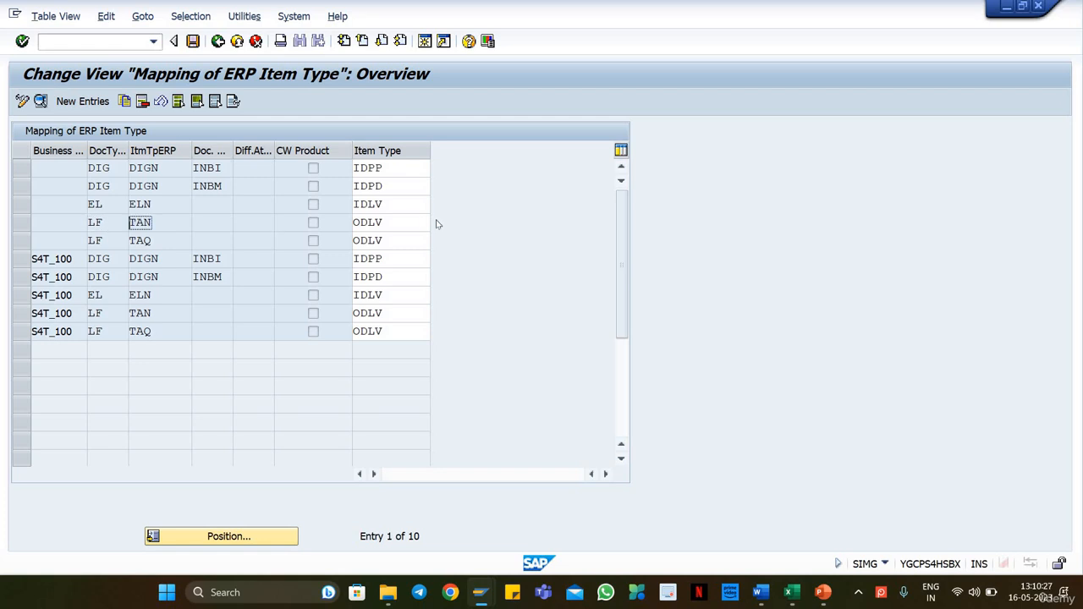
pyautogui.click(384, 221)
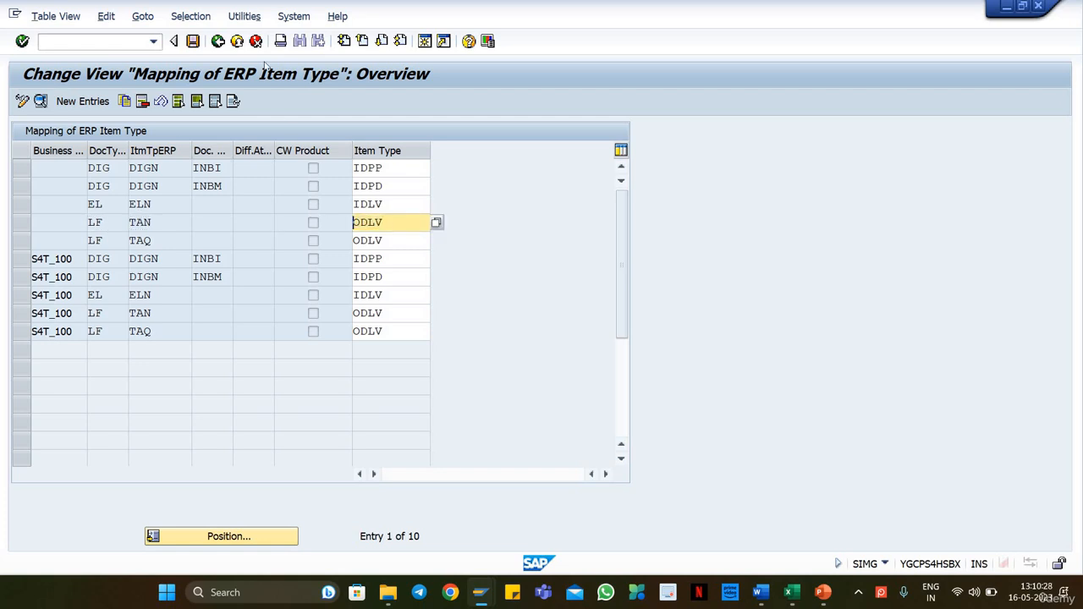
pyautogui.click(217, 44)
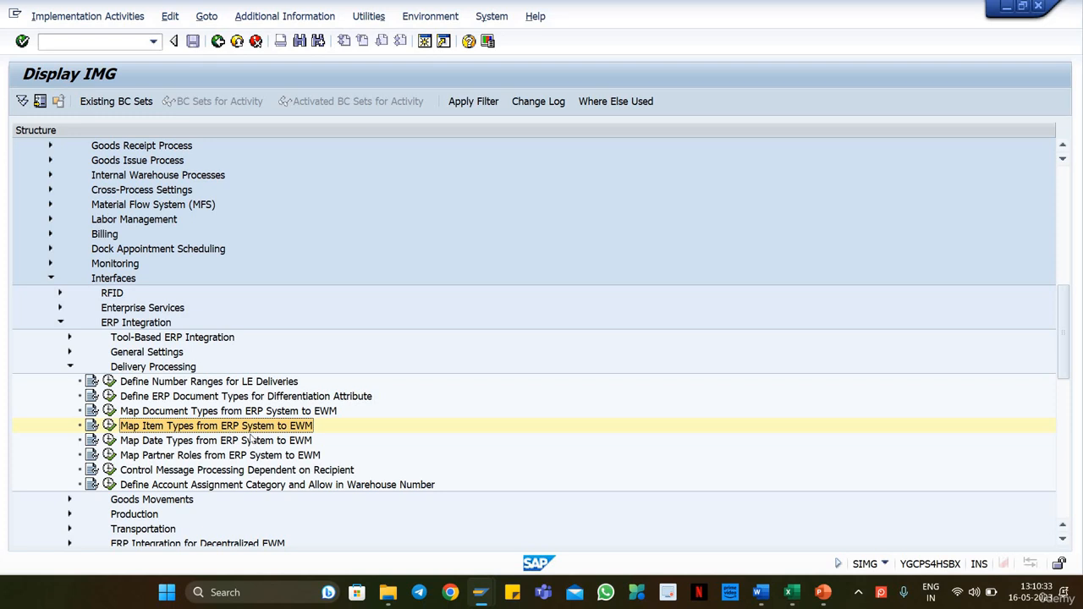
# Step: Collapse Delivery Processing and expand the General Settings node under ERP Integration
pyautogui.scroll(1, 126, 415)
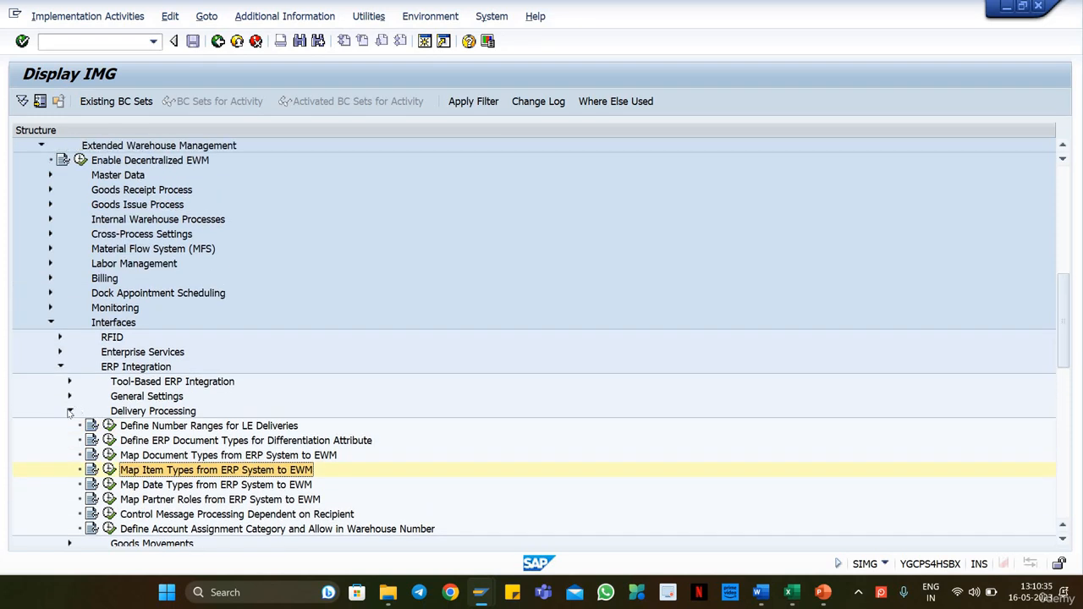
pyautogui.doubleClick(108, 413)
pyautogui.click(60, 367)
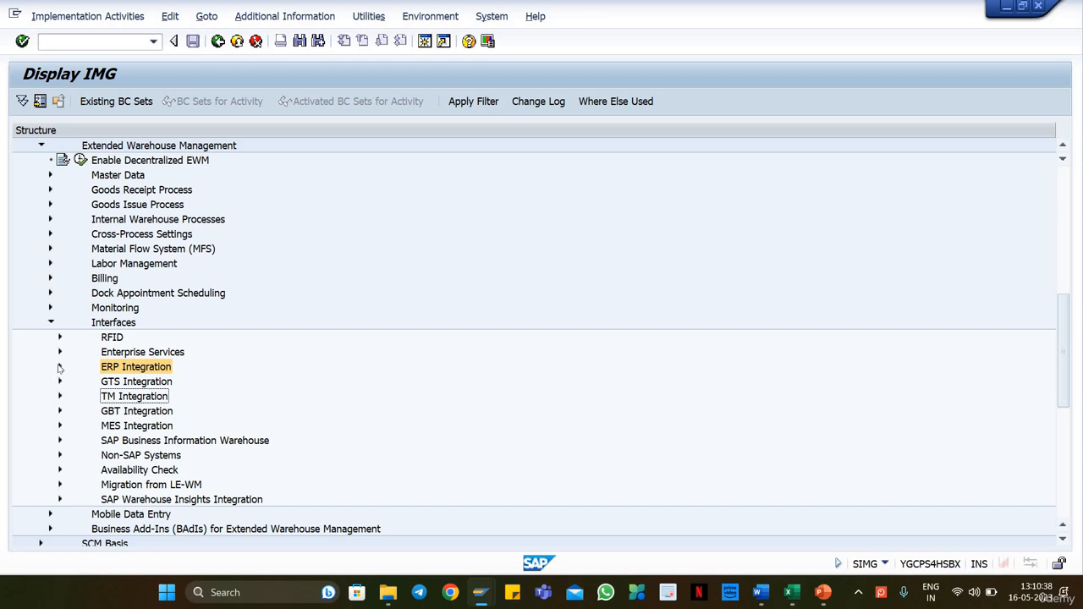
pyautogui.click(60, 367)
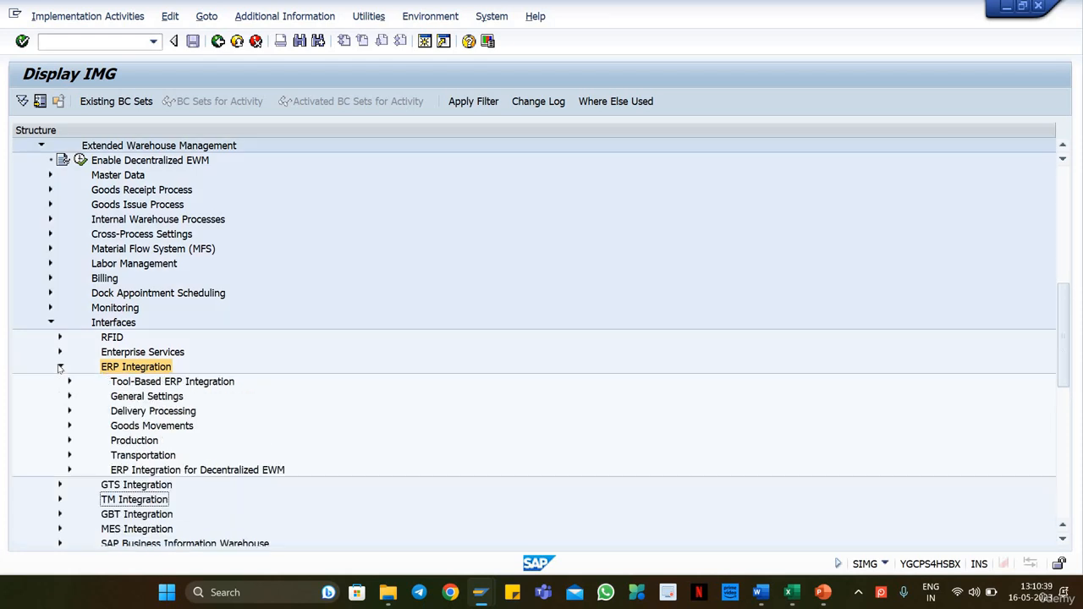
pyautogui.click(123, 439)
pyautogui.click(142, 396)
pyautogui.click(69, 396)
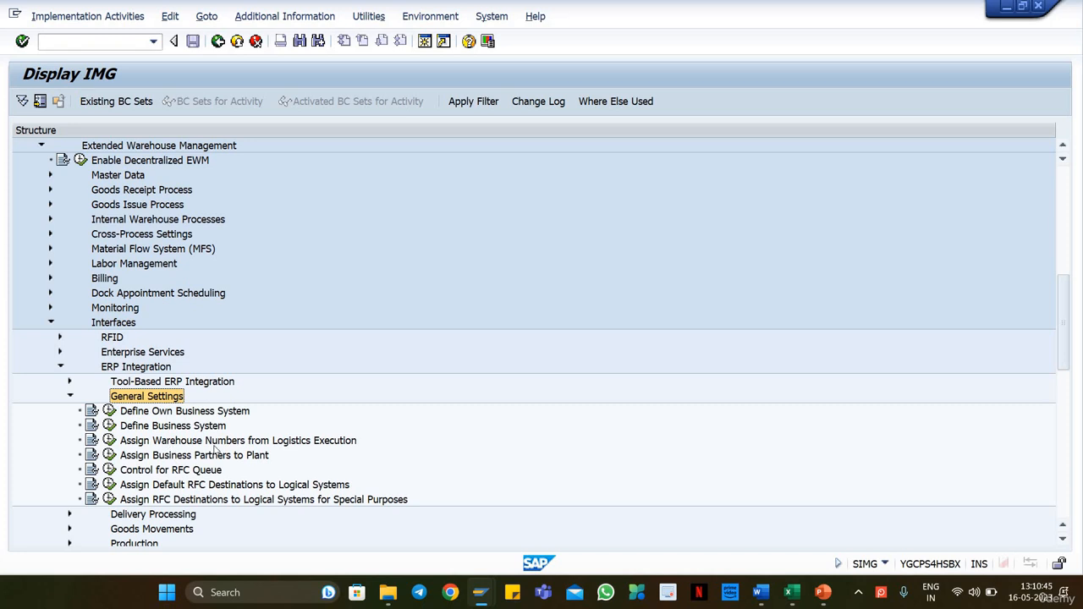
# Step: Open Assign Warehouse Numbers from Logistics Execution, check the mapping of ERP warehouse W18 to WH18, and return to the IMG structure
pyautogui.scroll(-2, 217, 451)
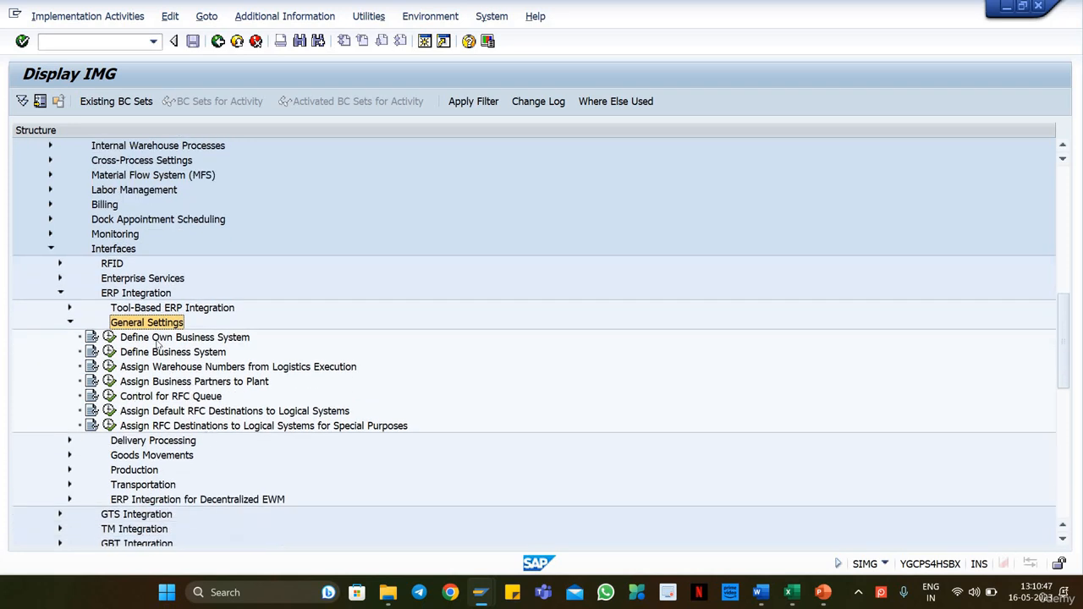
pyautogui.click(179, 339)
pyautogui.click(185, 368)
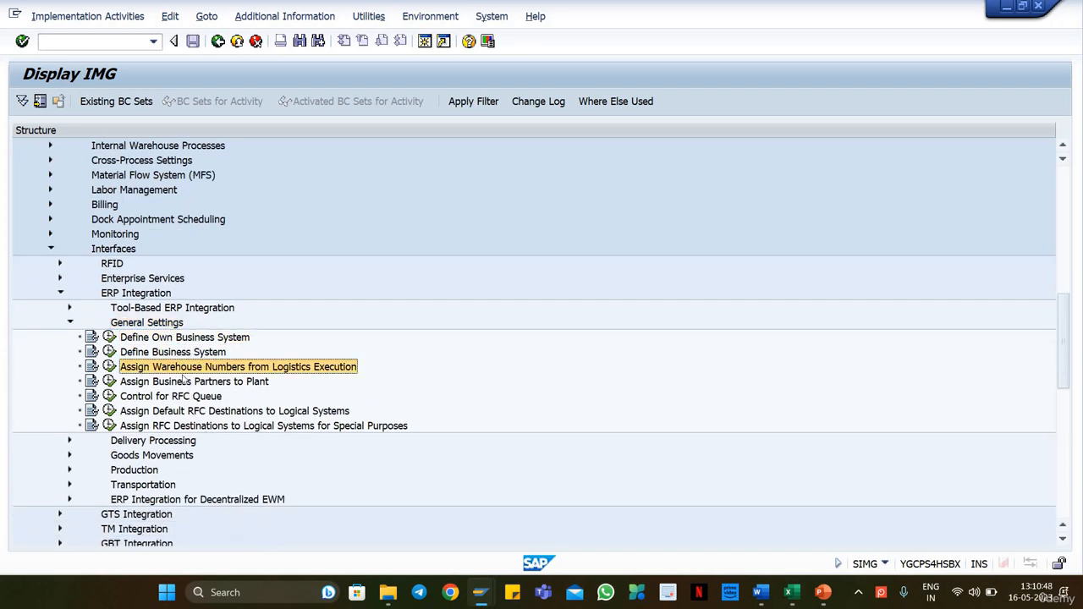
pyautogui.click(110, 366)
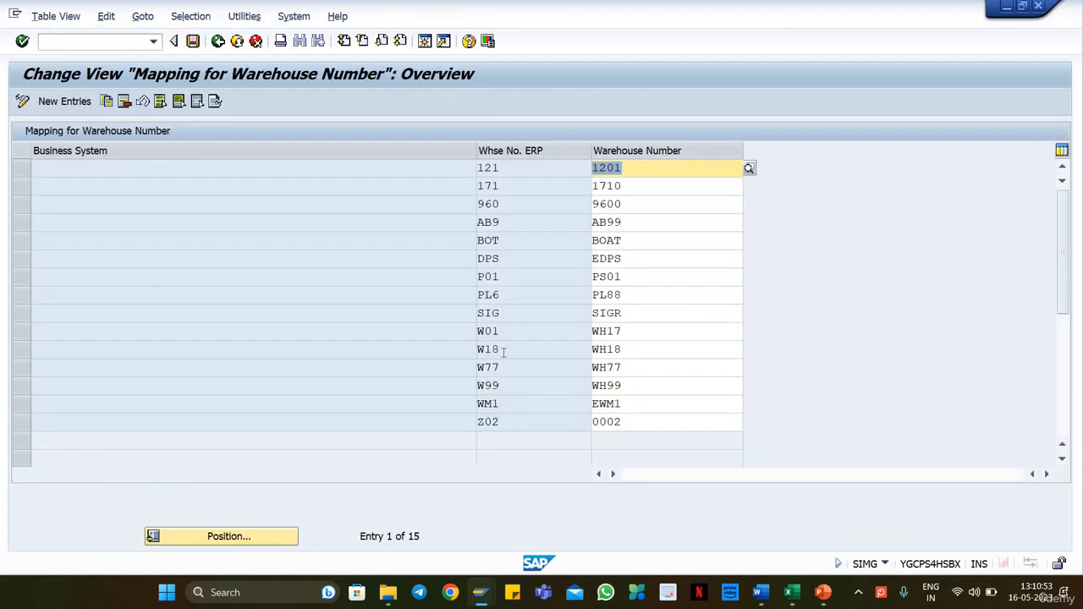
pyautogui.moveTo(503, 351); pyautogui.dragTo(617, 355)
pyautogui.click(648, 351)
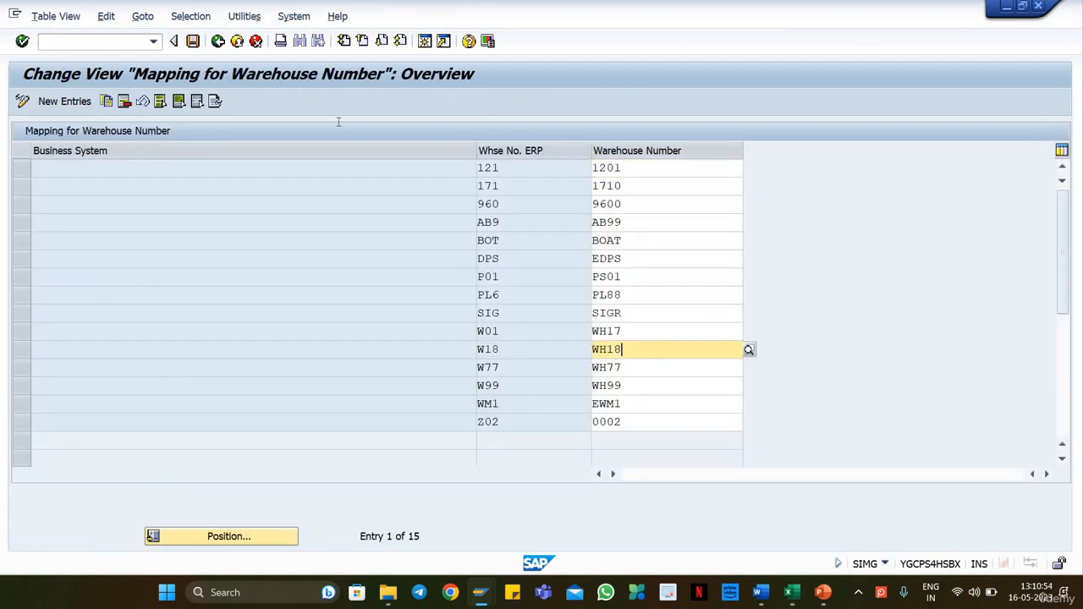
pyautogui.click(217, 42)
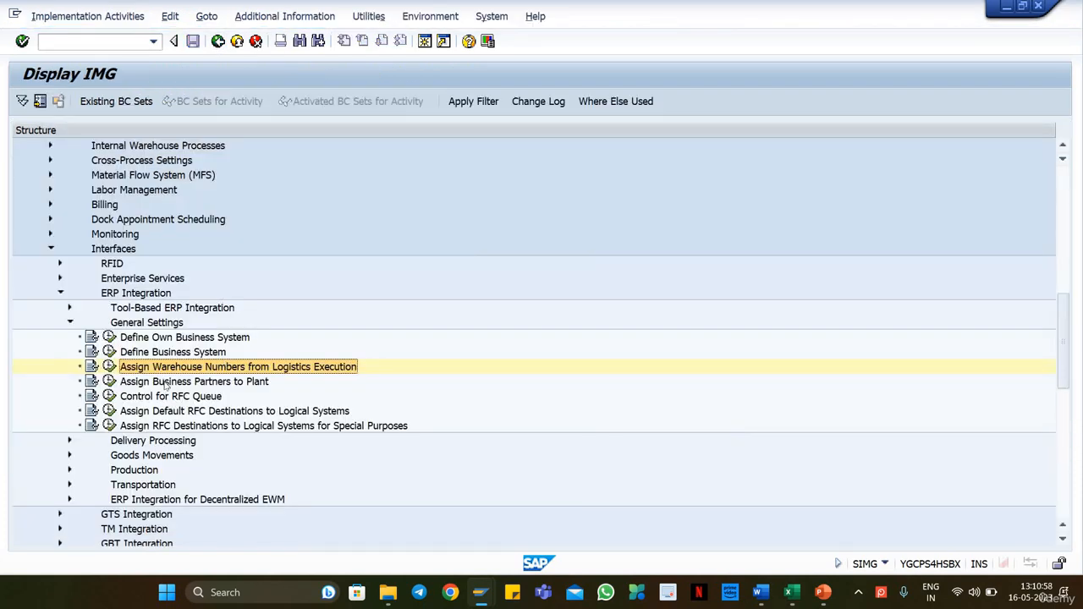
# Step: Open Assign Business Partners to Plant, check the plant-to-business-partner mapping table, and return to the IMG structure
pyautogui.click(166, 382)
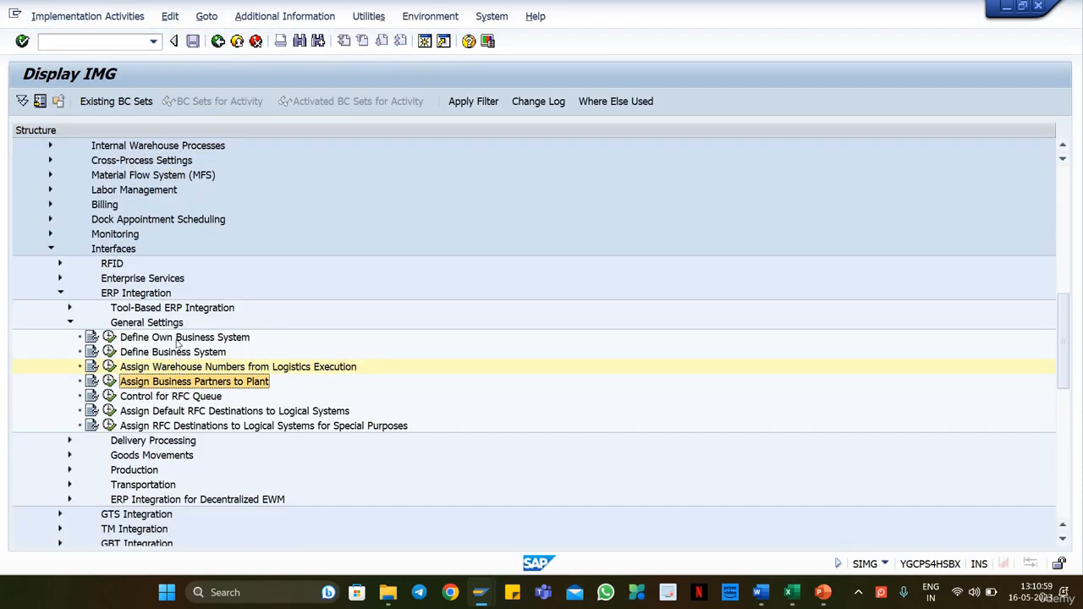
pyautogui.click(179, 337)
pyautogui.click(180, 352)
pyautogui.click(186, 368)
pyautogui.click(128, 383)
pyautogui.click(110, 382)
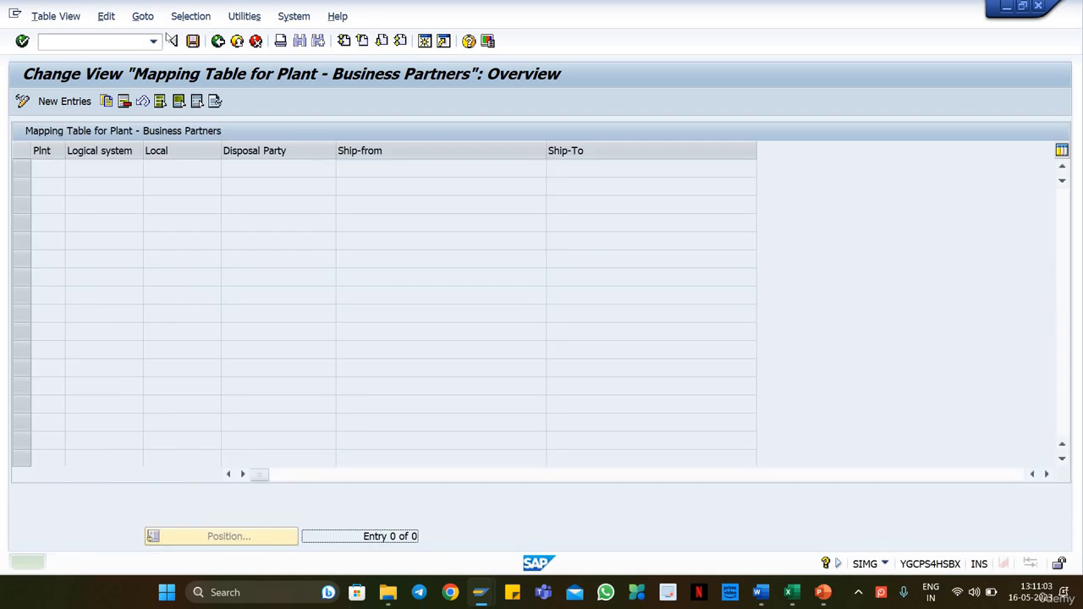
pyautogui.press('F3')
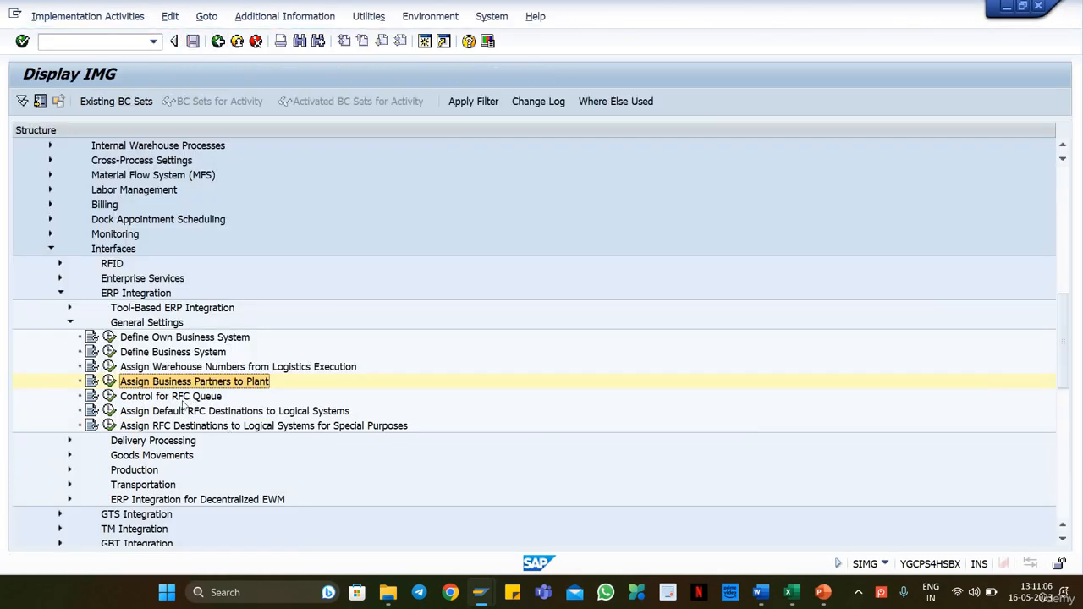
pyautogui.click(183, 402)
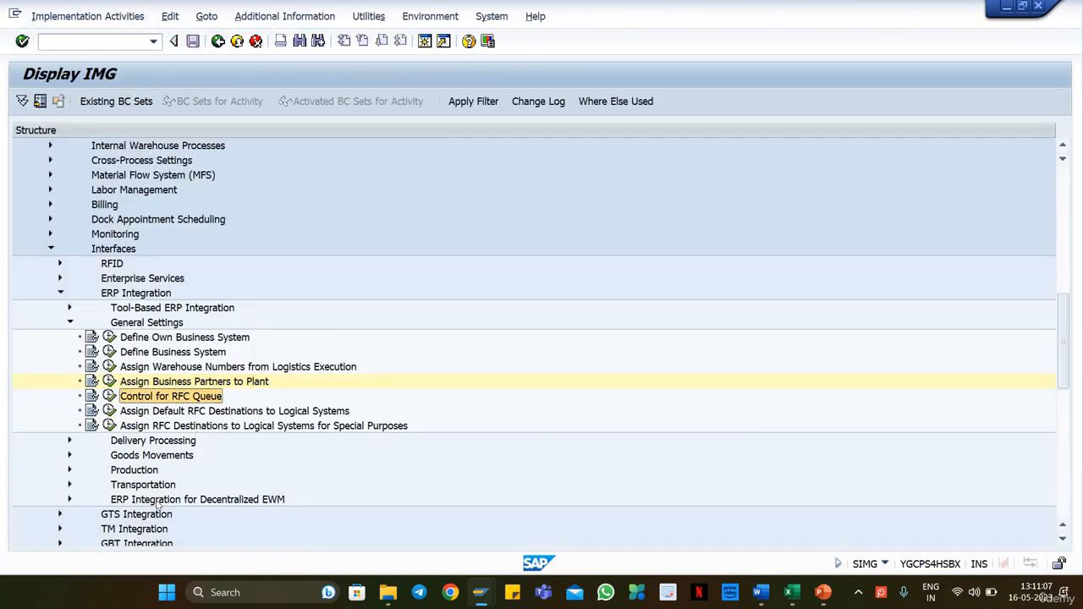
# Step: Expand Delivery Processing and Goods Movements under ERP Integration and look over their configuration activities
pyautogui.scroll(-2, 175, 489)
pyautogui.click(70, 351)
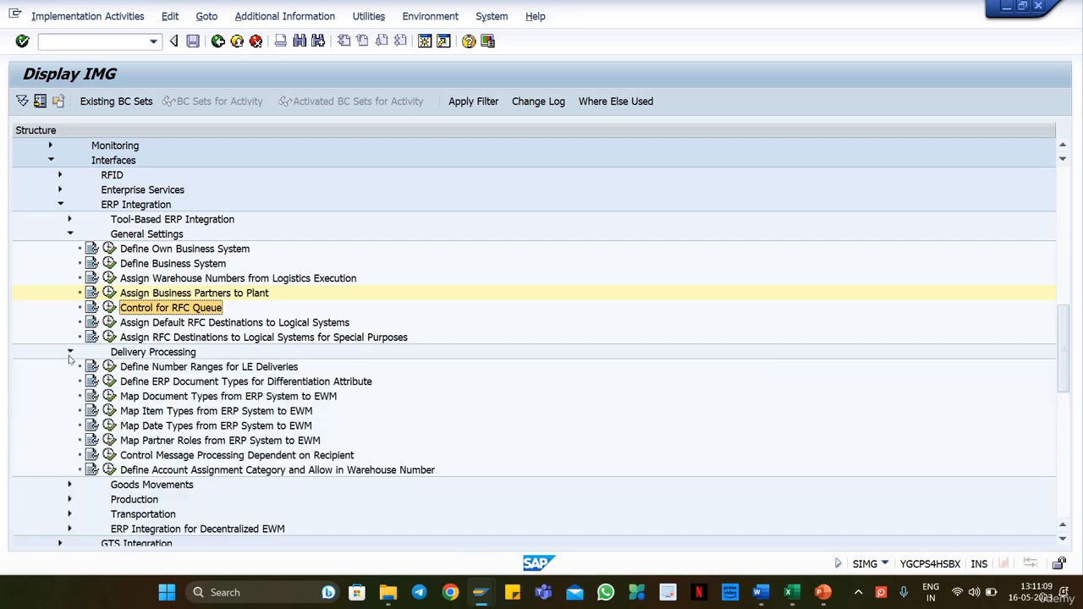
pyautogui.scroll(-2, 69, 409)
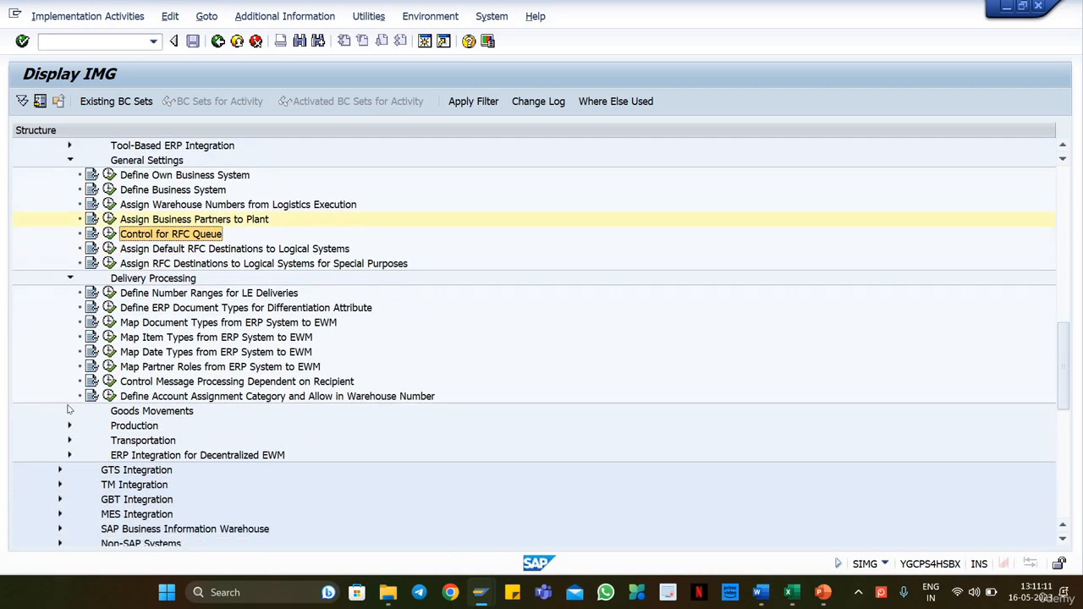
pyautogui.click(70, 411)
pyautogui.click(238, 427)
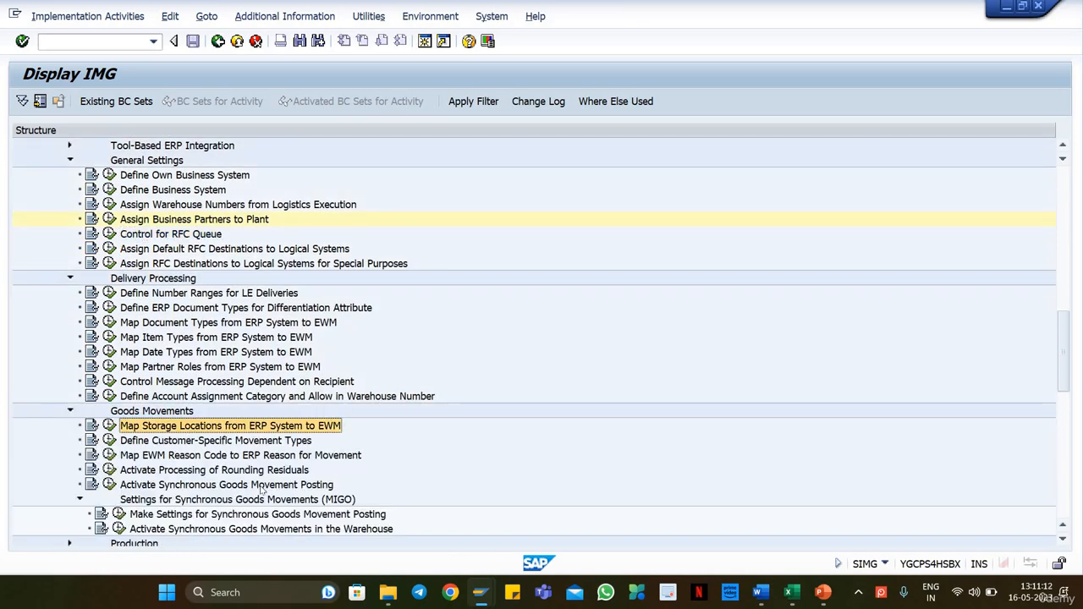
pyautogui.scroll(-1, 124, 406)
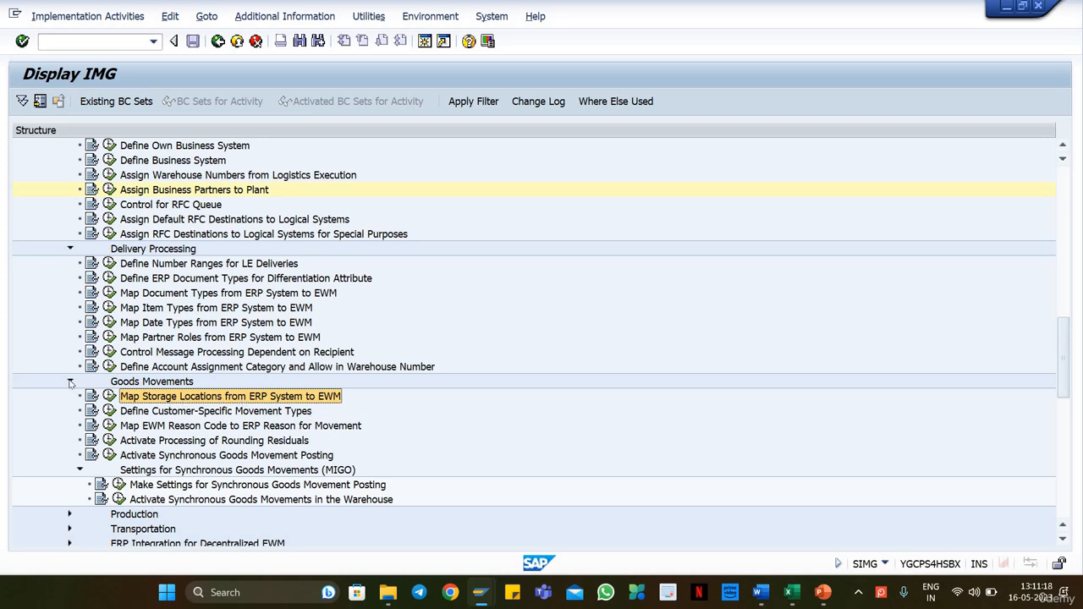
# Step: Collapse Goods Movements, Delivery Processing and General Settings, along with their parent ERP Integration node
pyautogui.click(71, 382)
pyautogui.click(71, 249)
pyautogui.scroll(2, 70, 303)
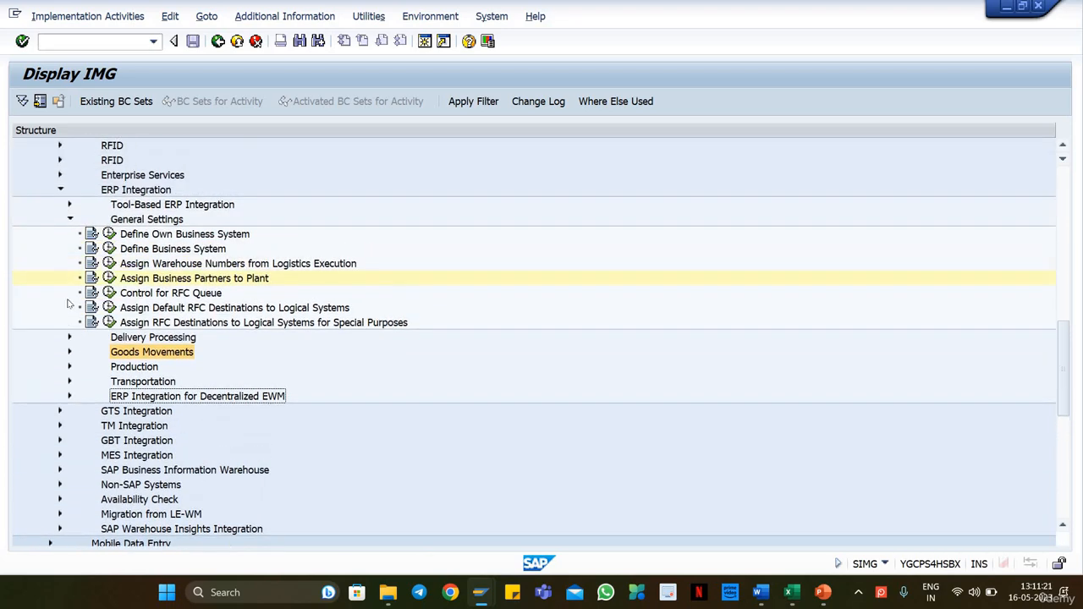
pyautogui.scroll(1, 71, 303)
pyautogui.click(70, 263)
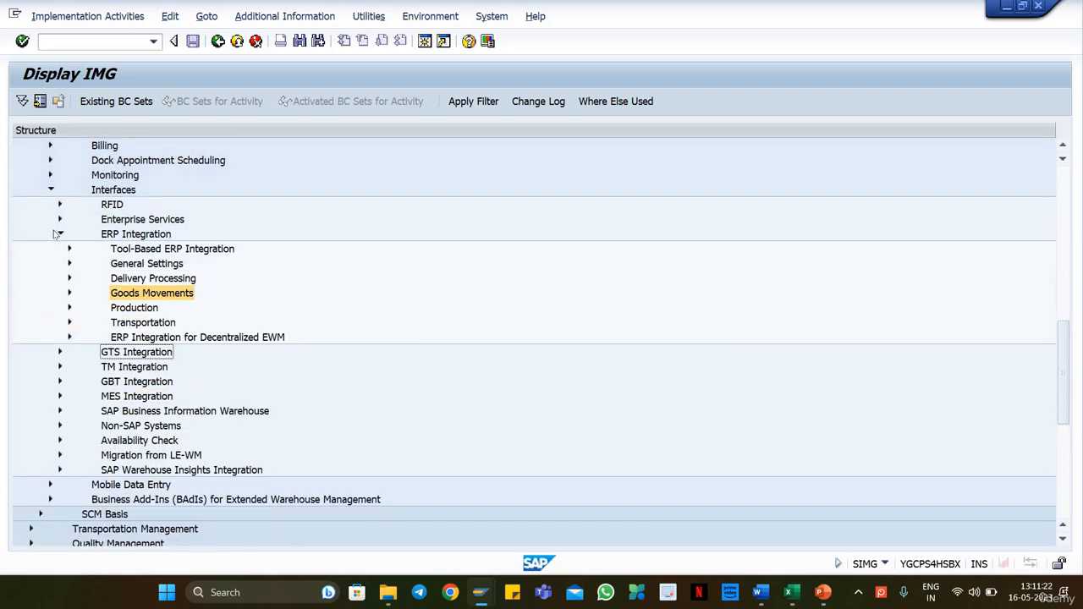
pyautogui.click(60, 234)
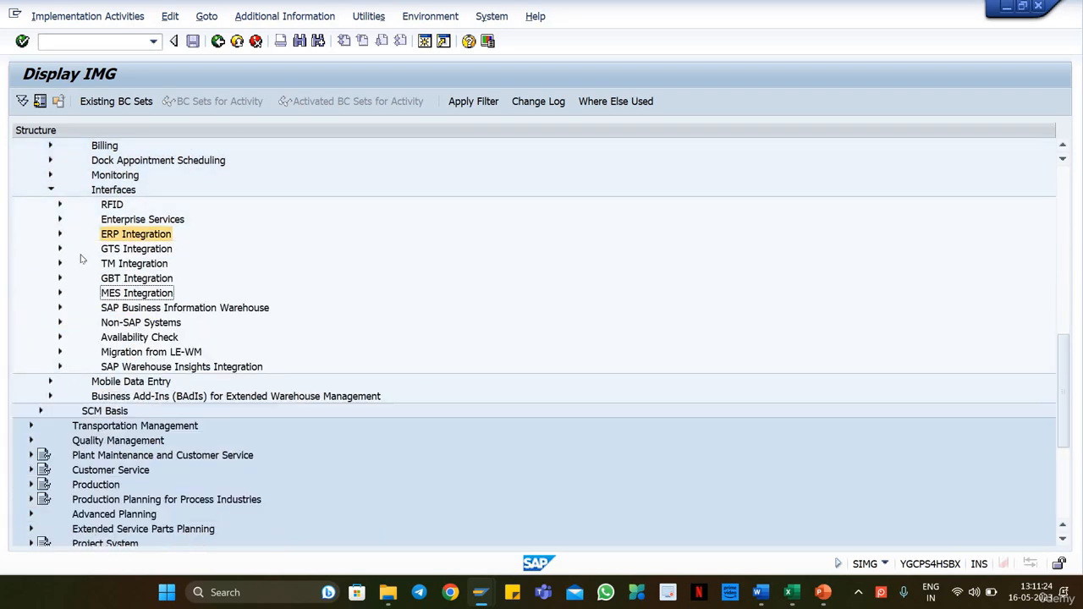
# Step: Collapse the Interfaces, Extended Warehouse Management and SCM Extended Warehouse Management nodes in the IMG structure
pyautogui.scroll(2, 55, 262)
pyautogui.click(50, 294)
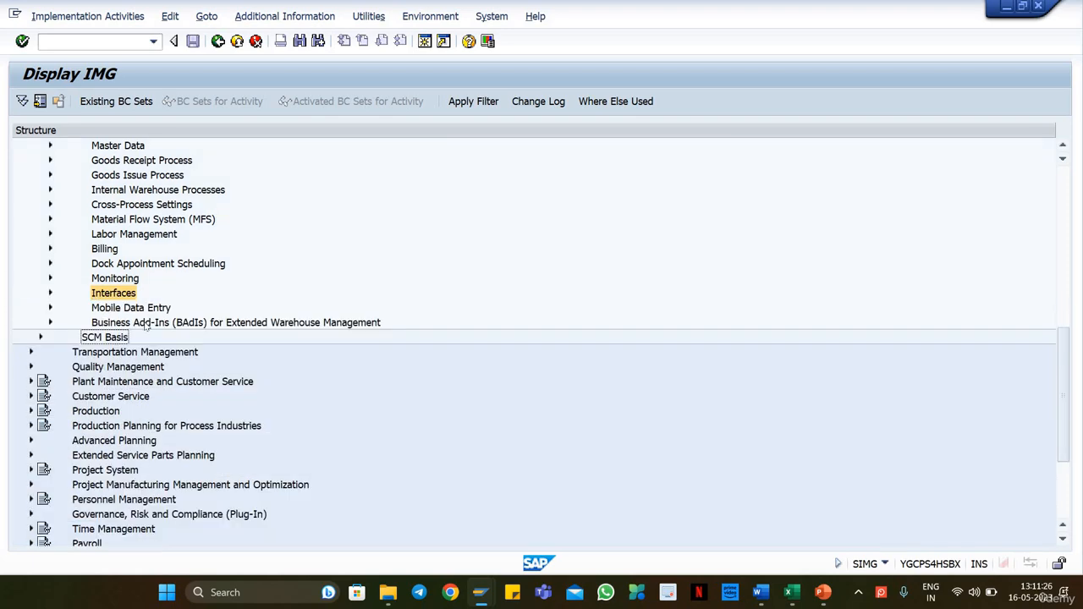
pyautogui.scroll(3, 44, 286)
pyautogui.click(41, 278)
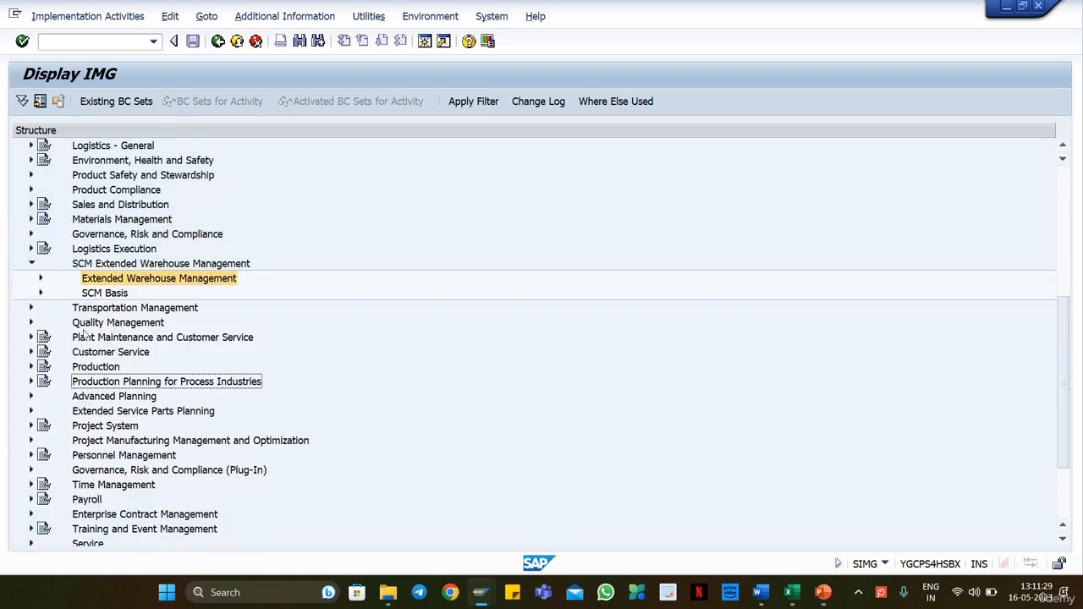
pyautogui.click(32, 264)
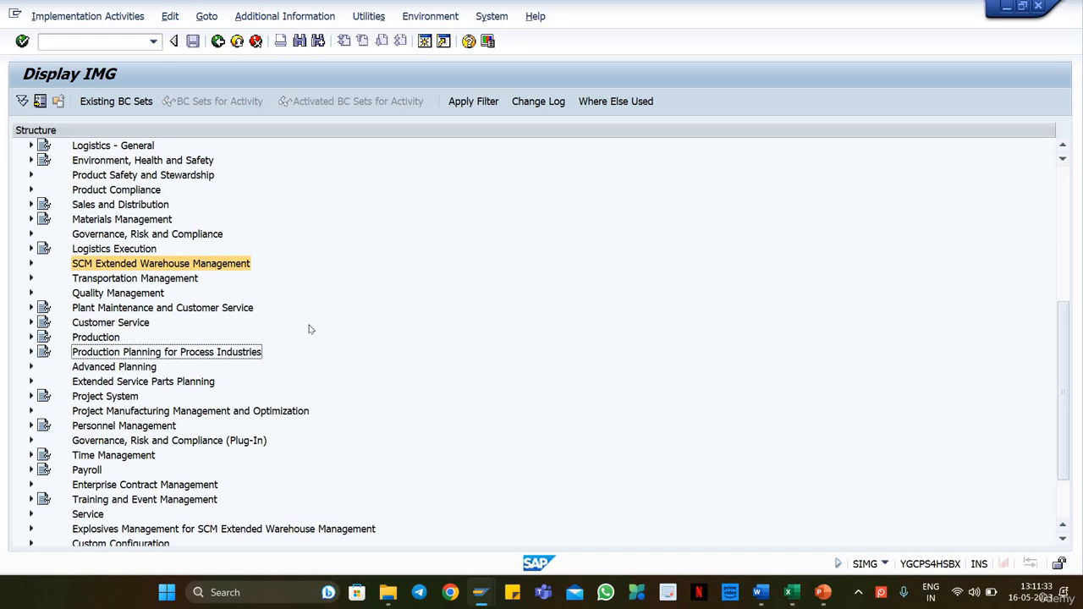
# Step: Find Integration with Other SAP Components in the IMG structure and expand it down to its Extended Warehouse Management node
pyautogui.scroll(3, 306, 328)
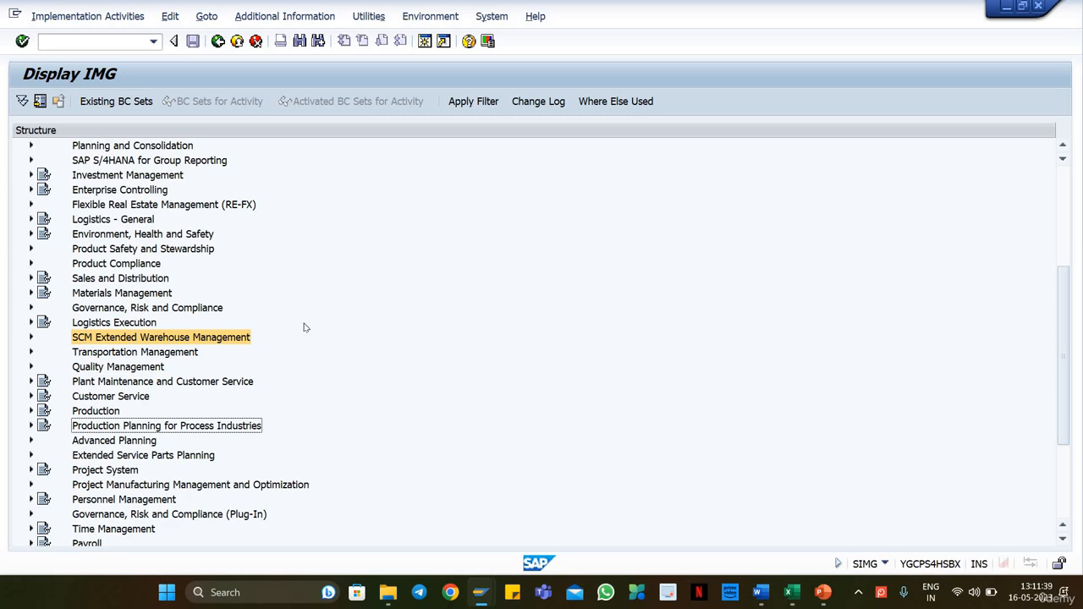
pyautogui.scroll(5, 306, 327)
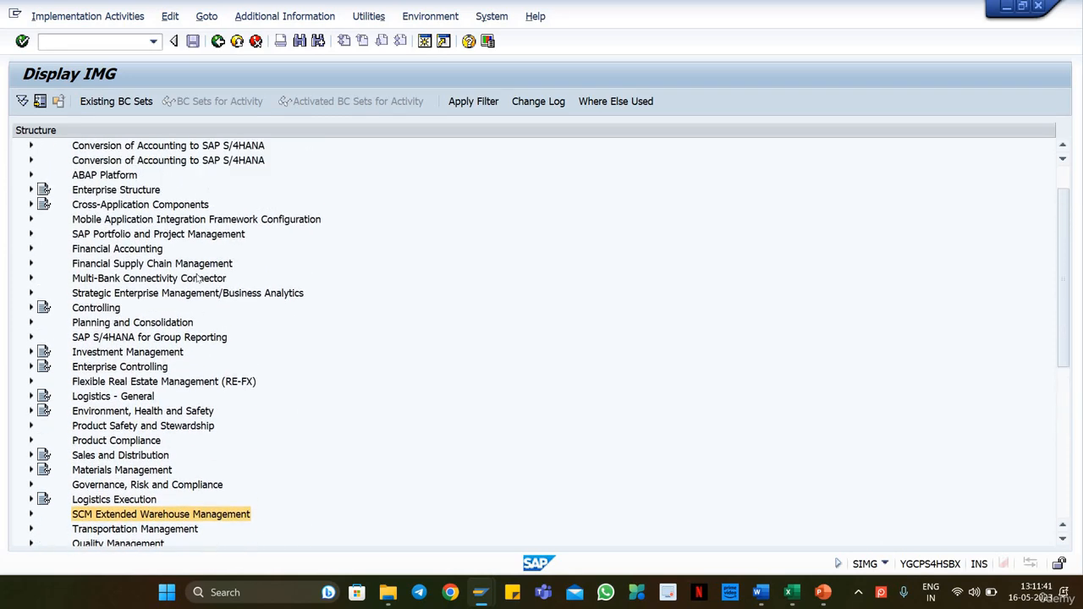
pyautogui.click(109, 323)
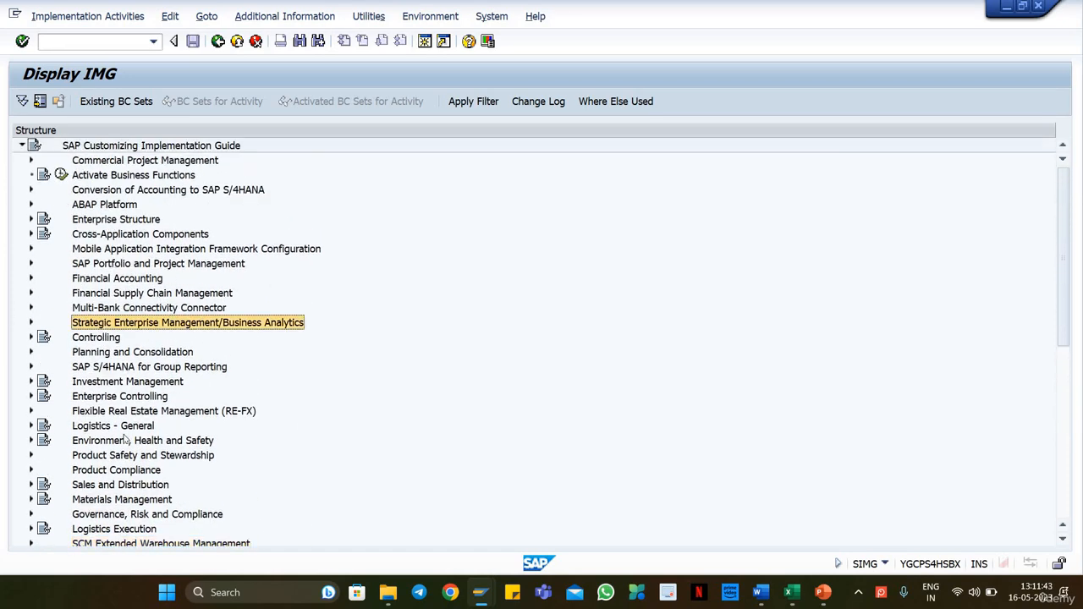
pyautogui.scroll(-5, 110, 324)
pyautogui.scroll(-3, 140, 499)
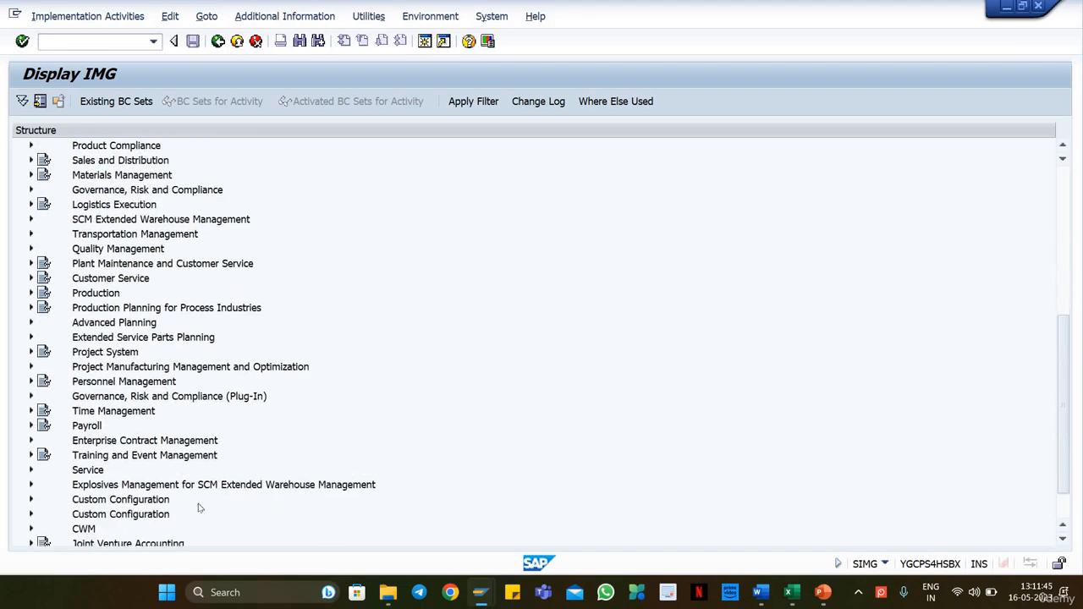
pyautogui.click(111, 515)
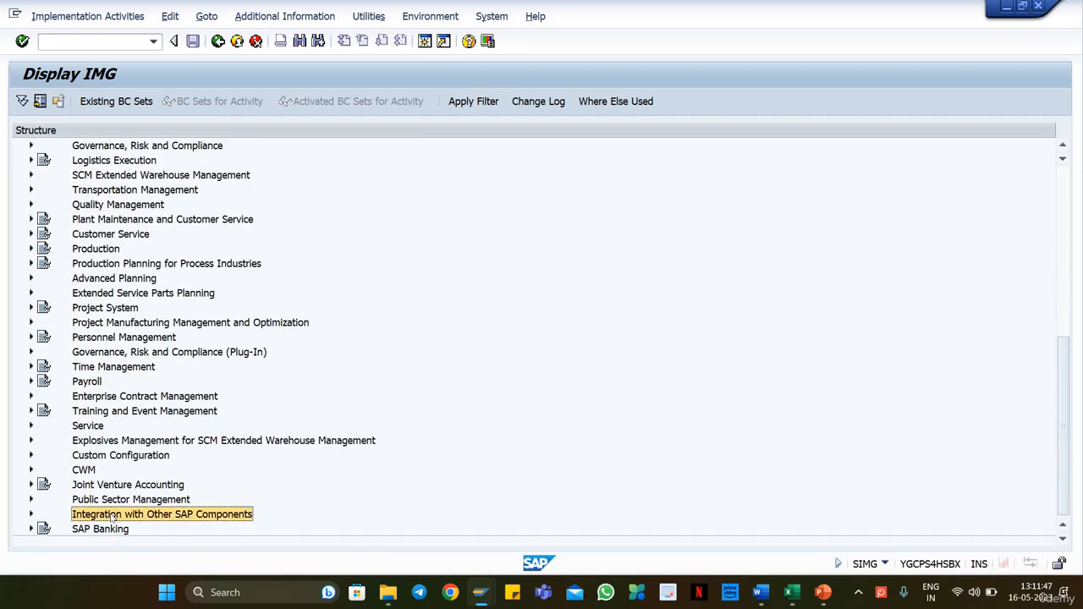
pyautogui.doubleClick(111, 515)
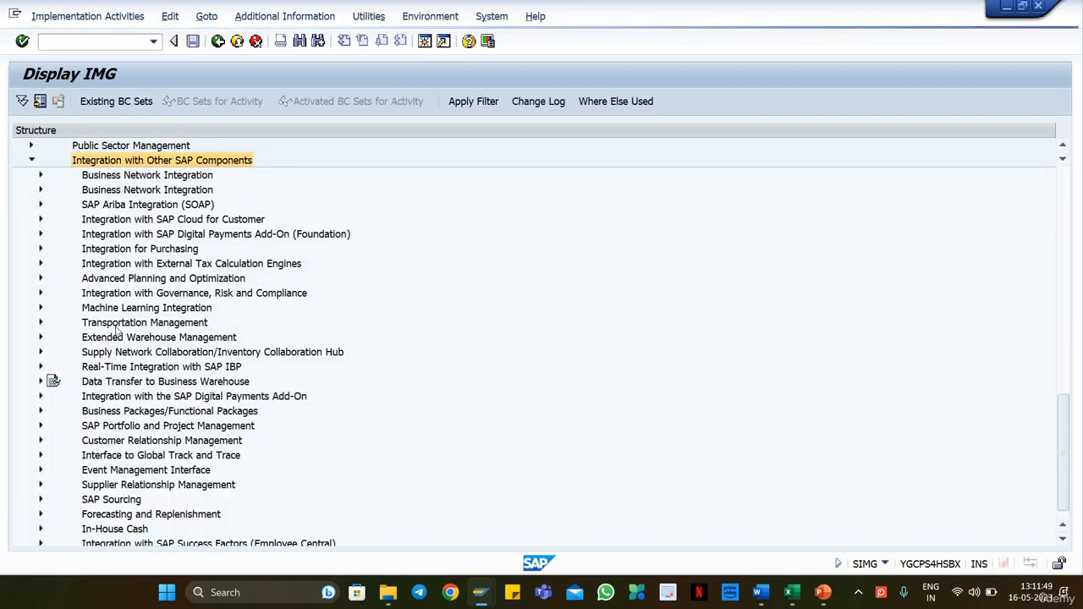
pyautogui.click(142, 340)
pyautogui.doubleClick(142, 340)
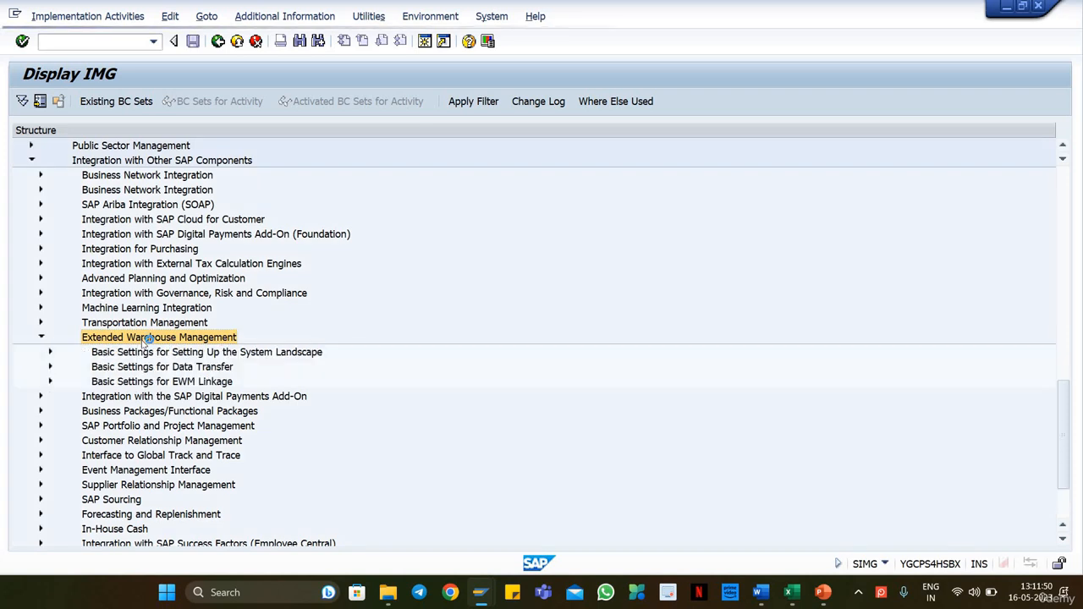
# Step: Open Assign Warehouse Number to EWM Warehouse Number and look through the list of warehouse assignments
pyautogui.click(80, 413)
pyautogui.click(79, 411)
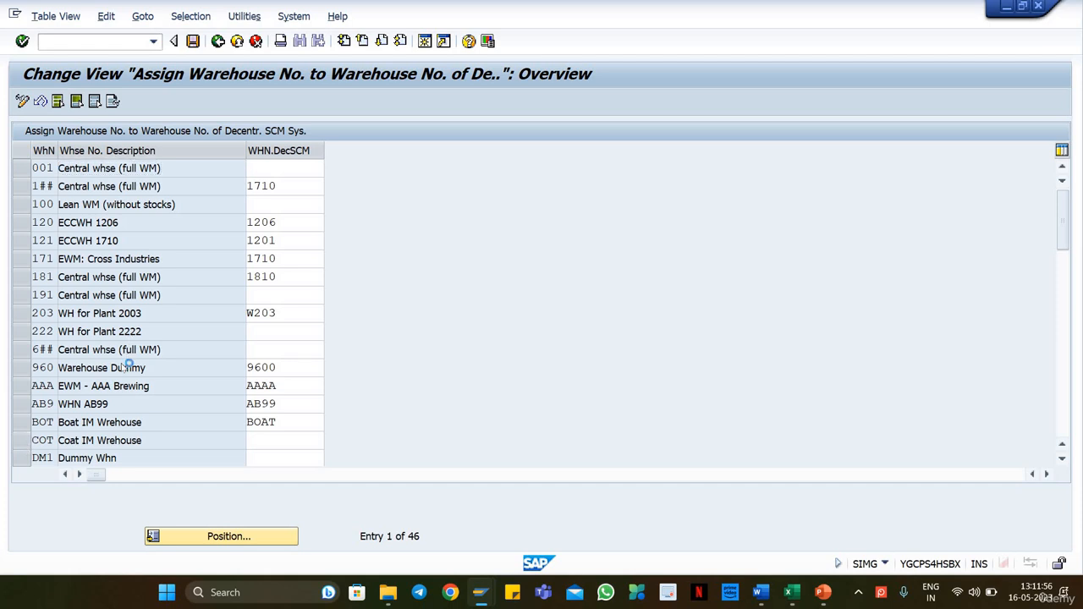
pyautogui.scroll(-2, 127, 372)
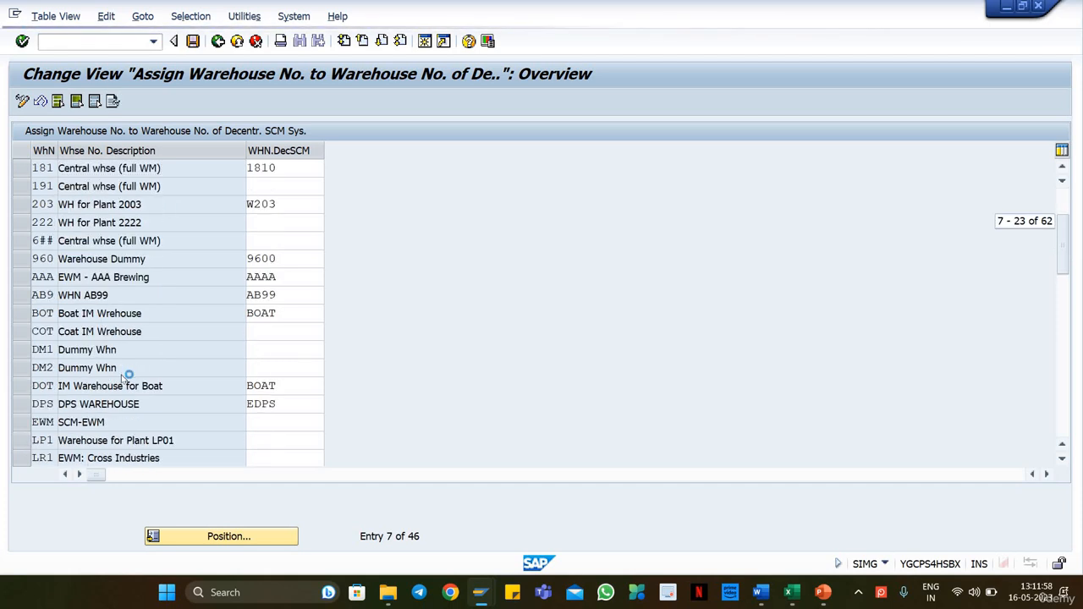
pyautogui.scroll(-1, 125, 376)
pyautogui.scroll(-1, 230, 537)
# Step: Position the list on warehouse number W18, check its decentralized SCM warehouse assignment, and return to the IMG structure
pyautogui.click(229, 537)
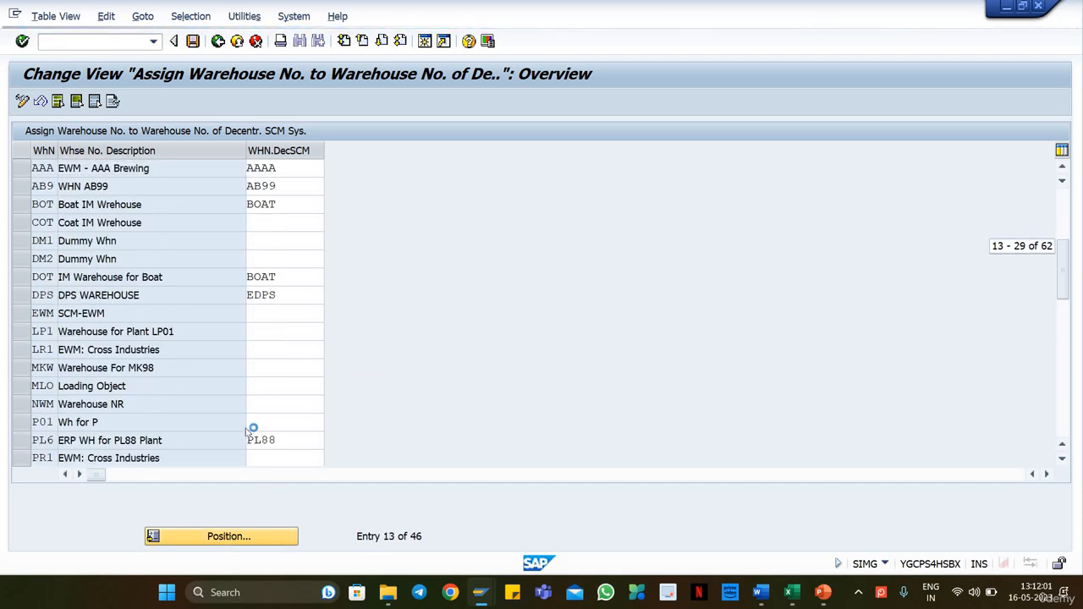
pyautogui.write('W18')
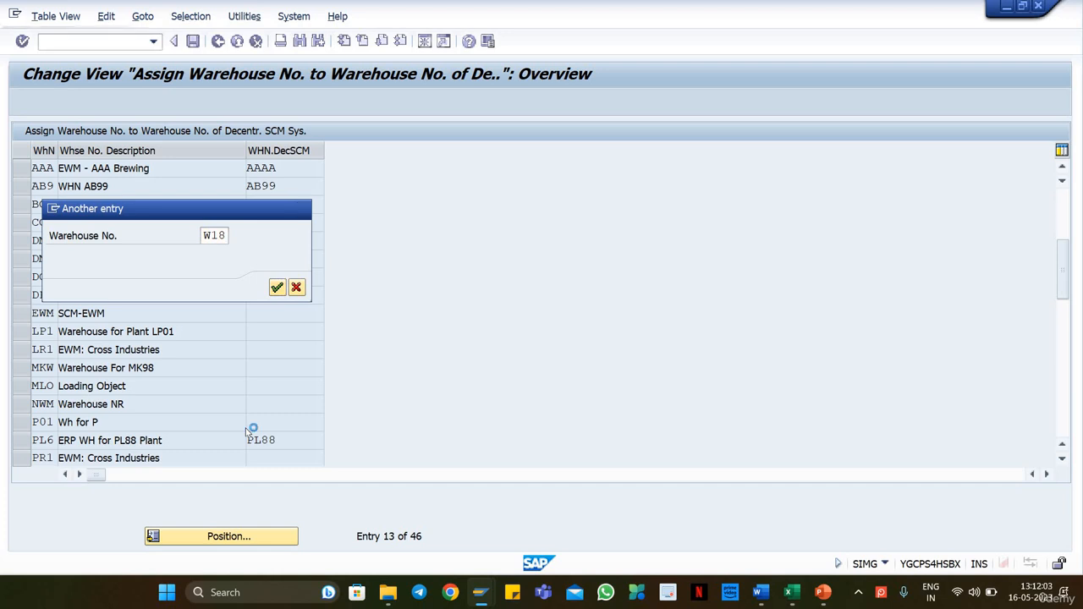
pyautogui.press('Return')
pyautogui.moveTo(288, 174); pyautogui.dragTo(194, 169)
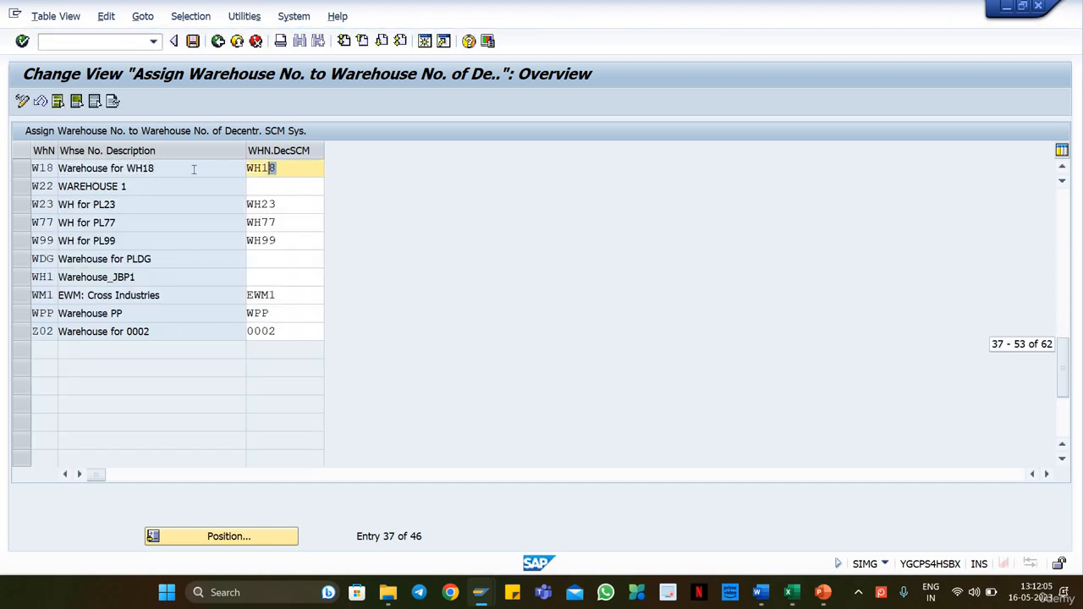
pyautogui.click(218, 40)
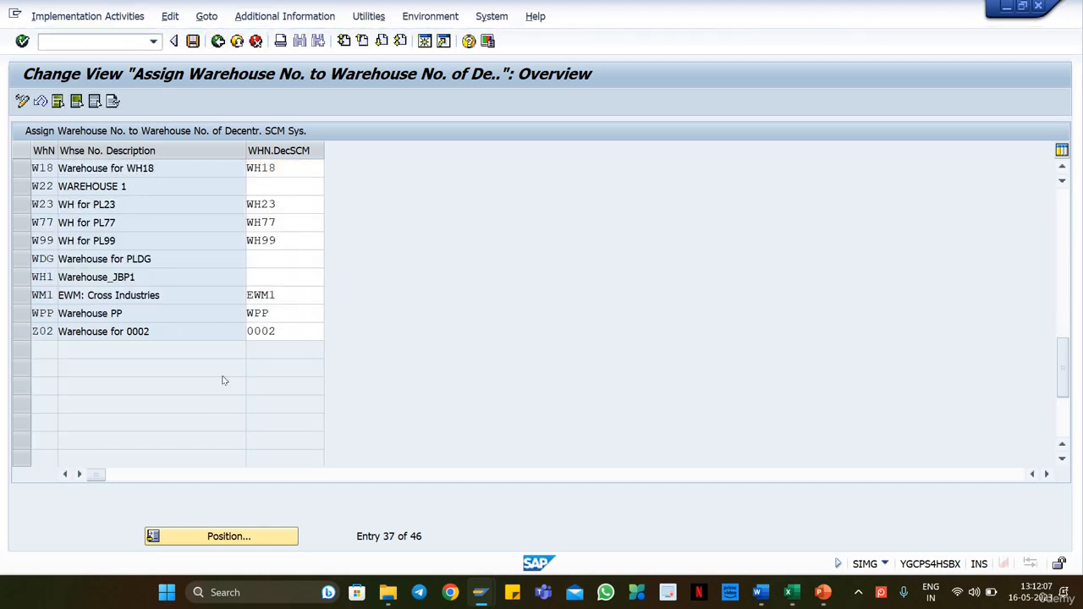
# Step: Look over the activities under Basic Settings for EWM Linkage, and collapse that node and its parent Extended Warehouse Management
pyautogui.click(39, 401)
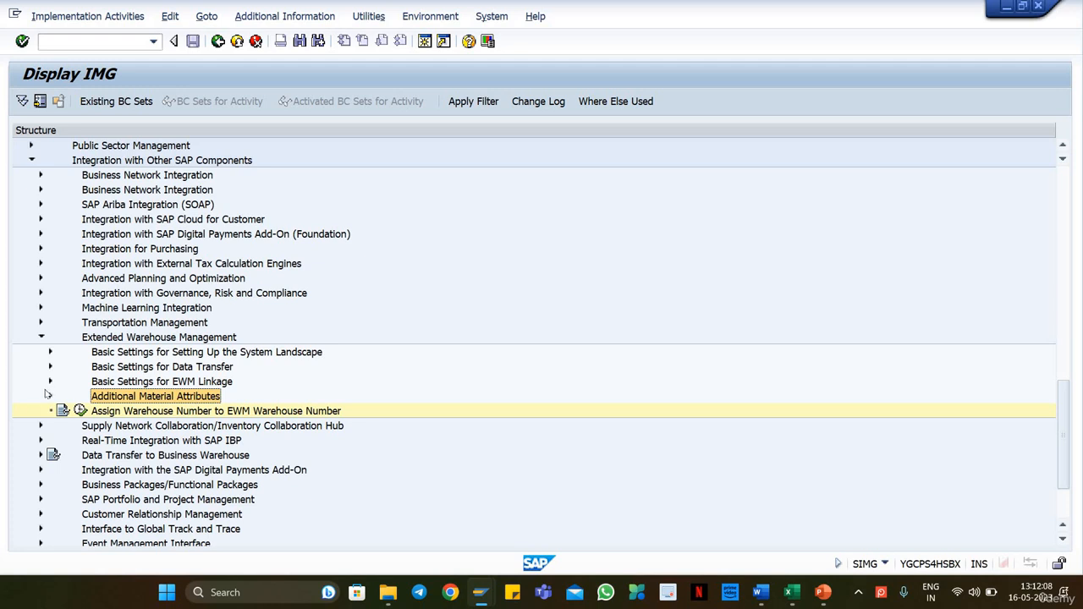
pyautogui.click(51, 382)
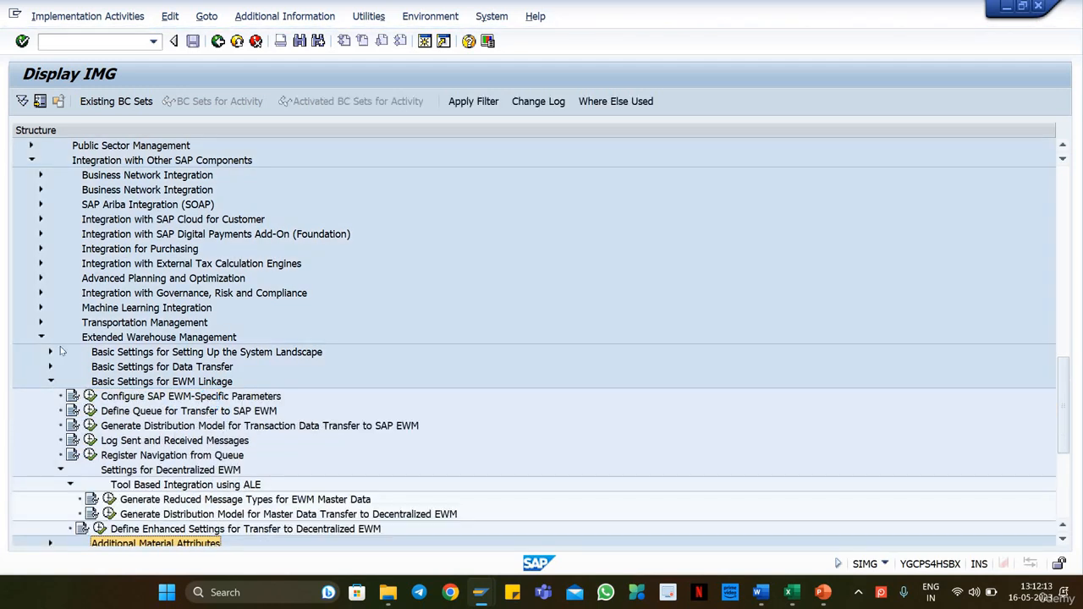
pyautogui.click(51, 381)
pyautogui.click(39, 337)
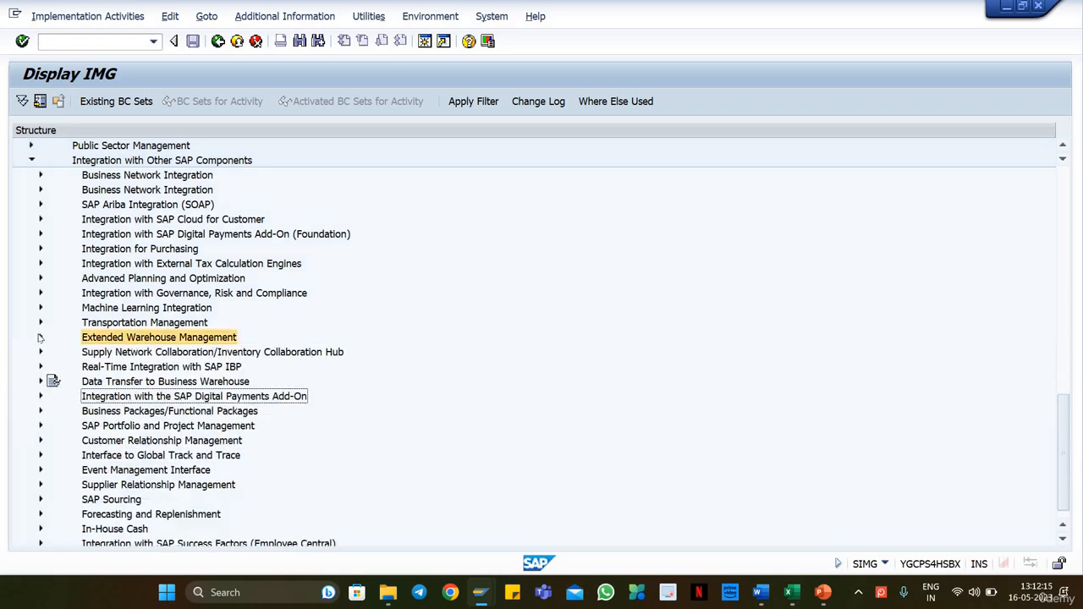
pyautogui.scroll(2, 271, 388)
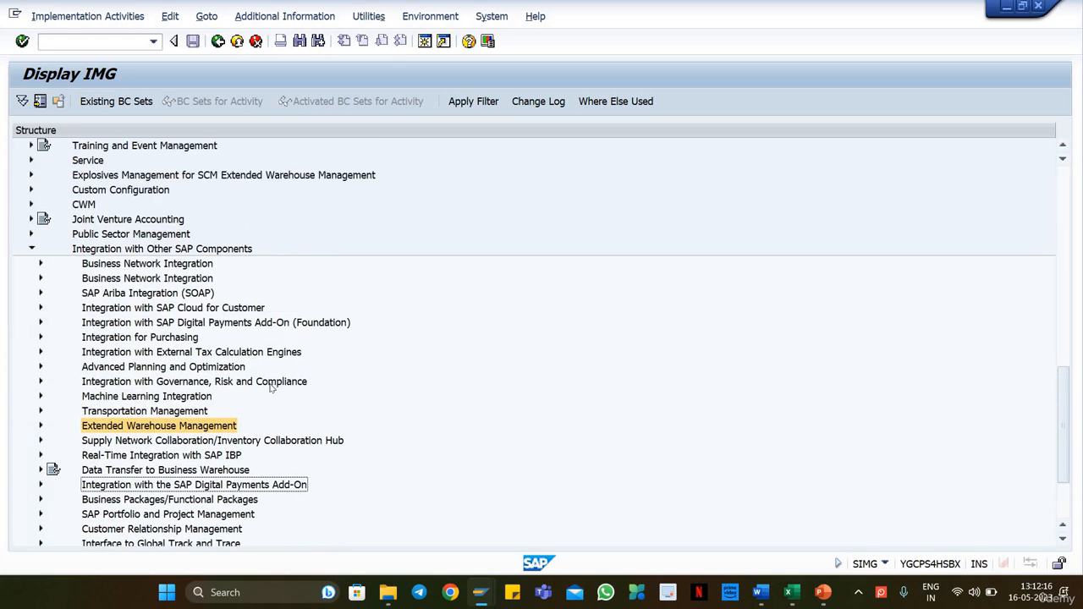